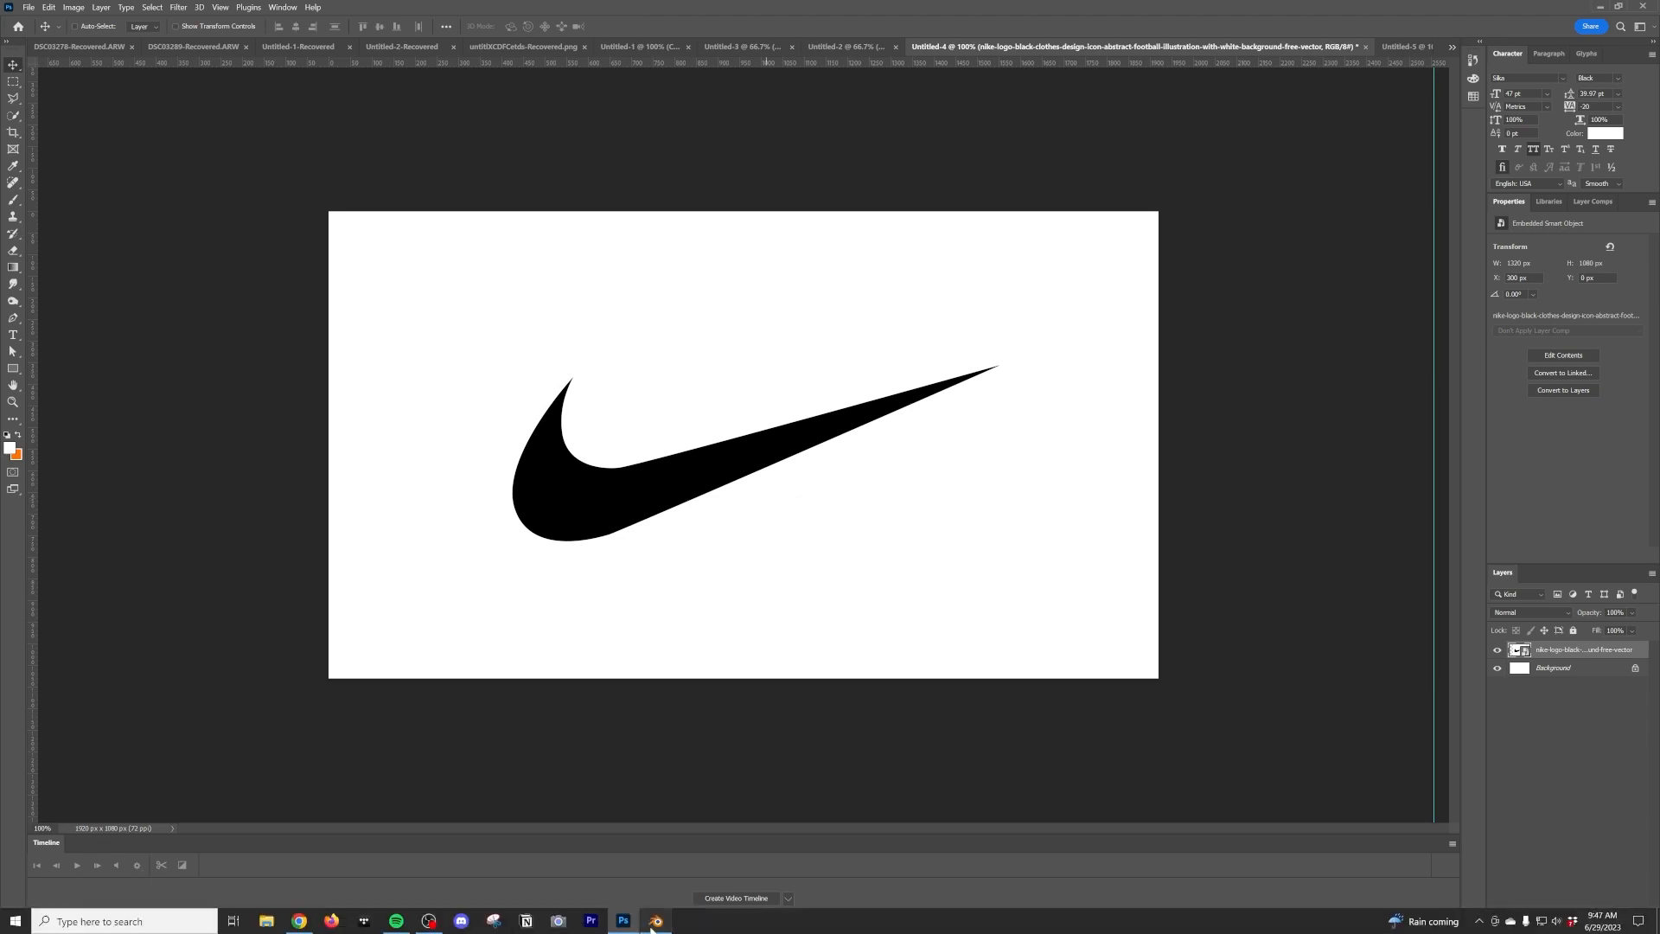
Step: Switch to Blender and add a cube mesh at the centre of the empty scene
click(656, 920)
middle_drag(645, 806, 738, 496)
key(shift+a)
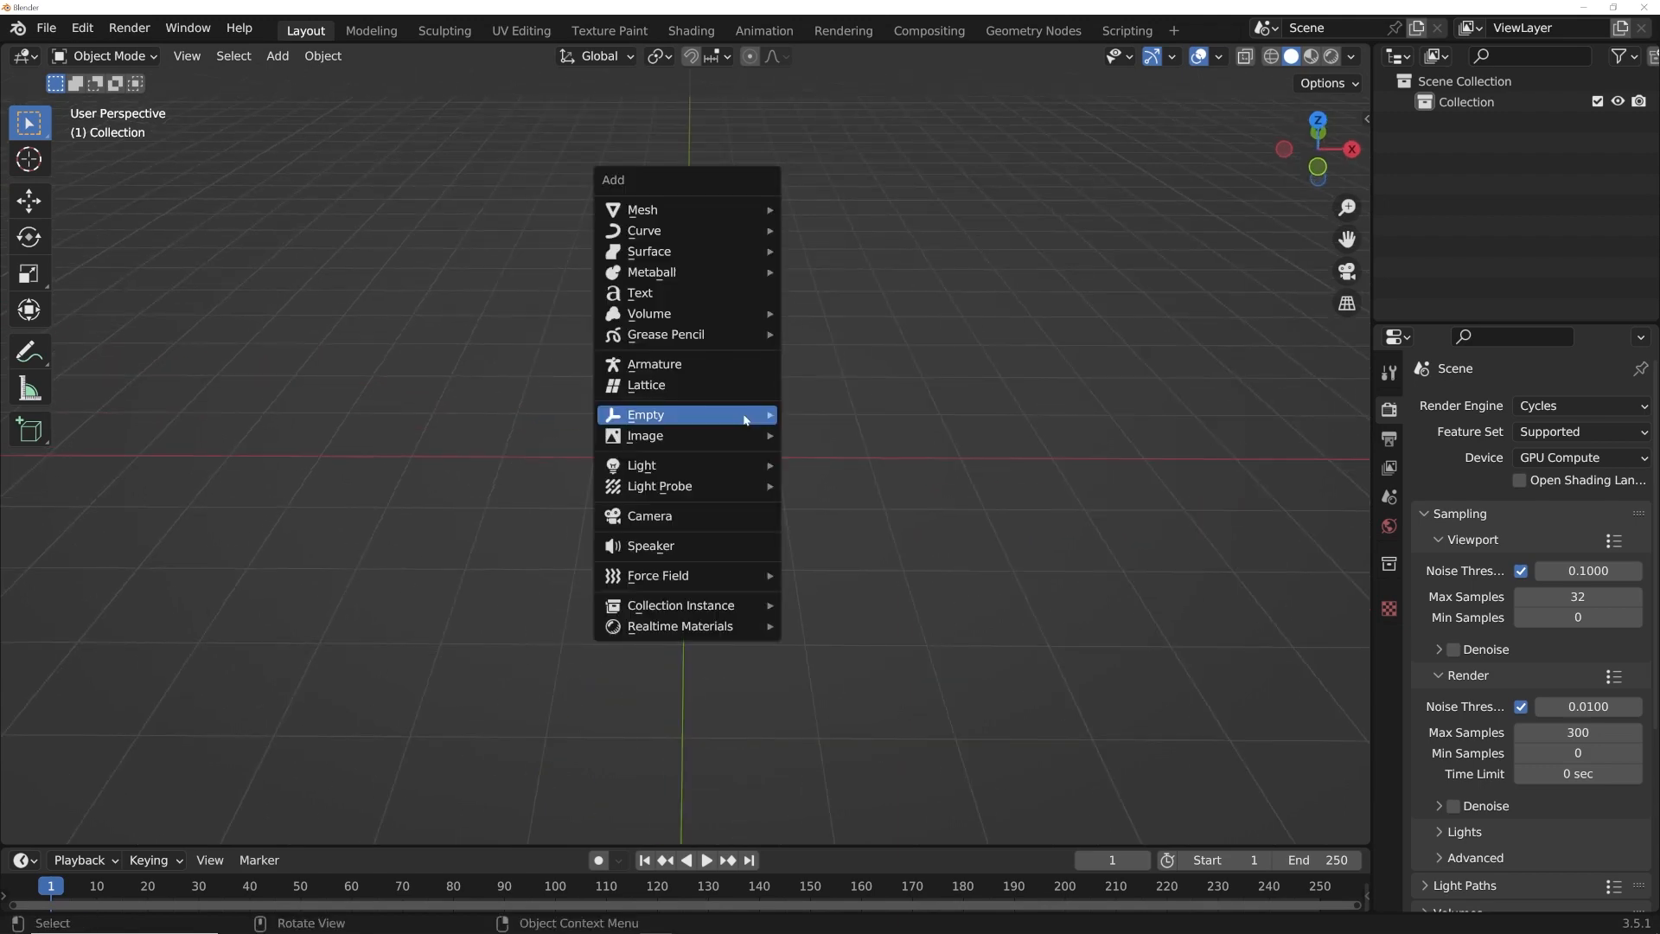
mouse_move(688, 216)
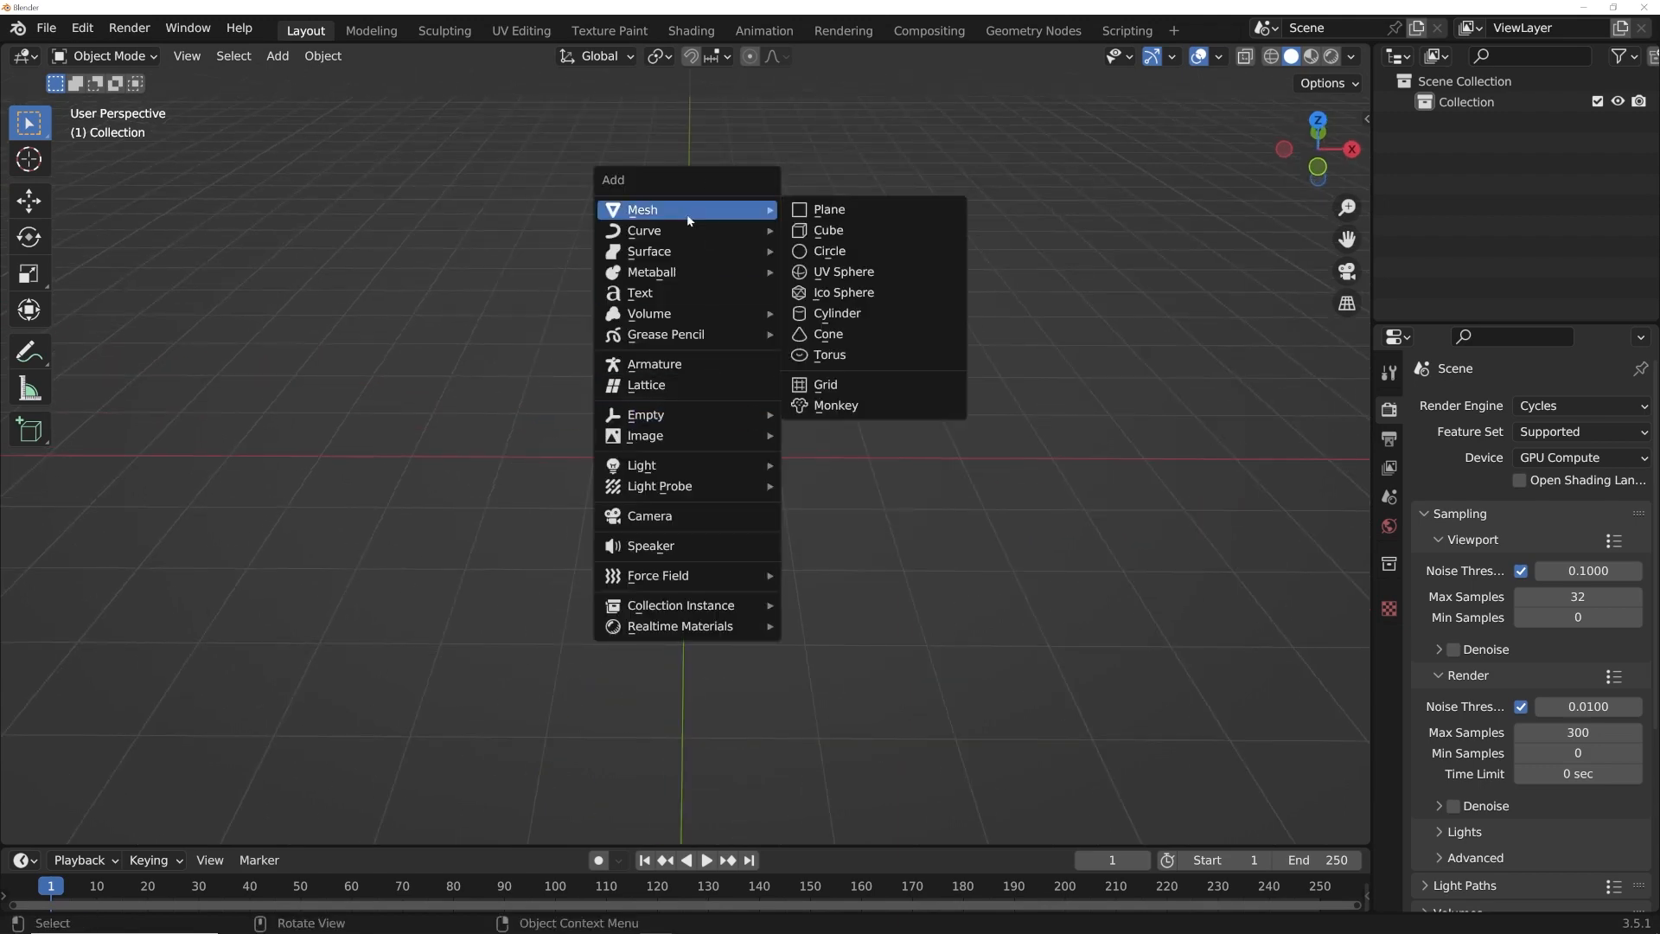
click(835, 232)
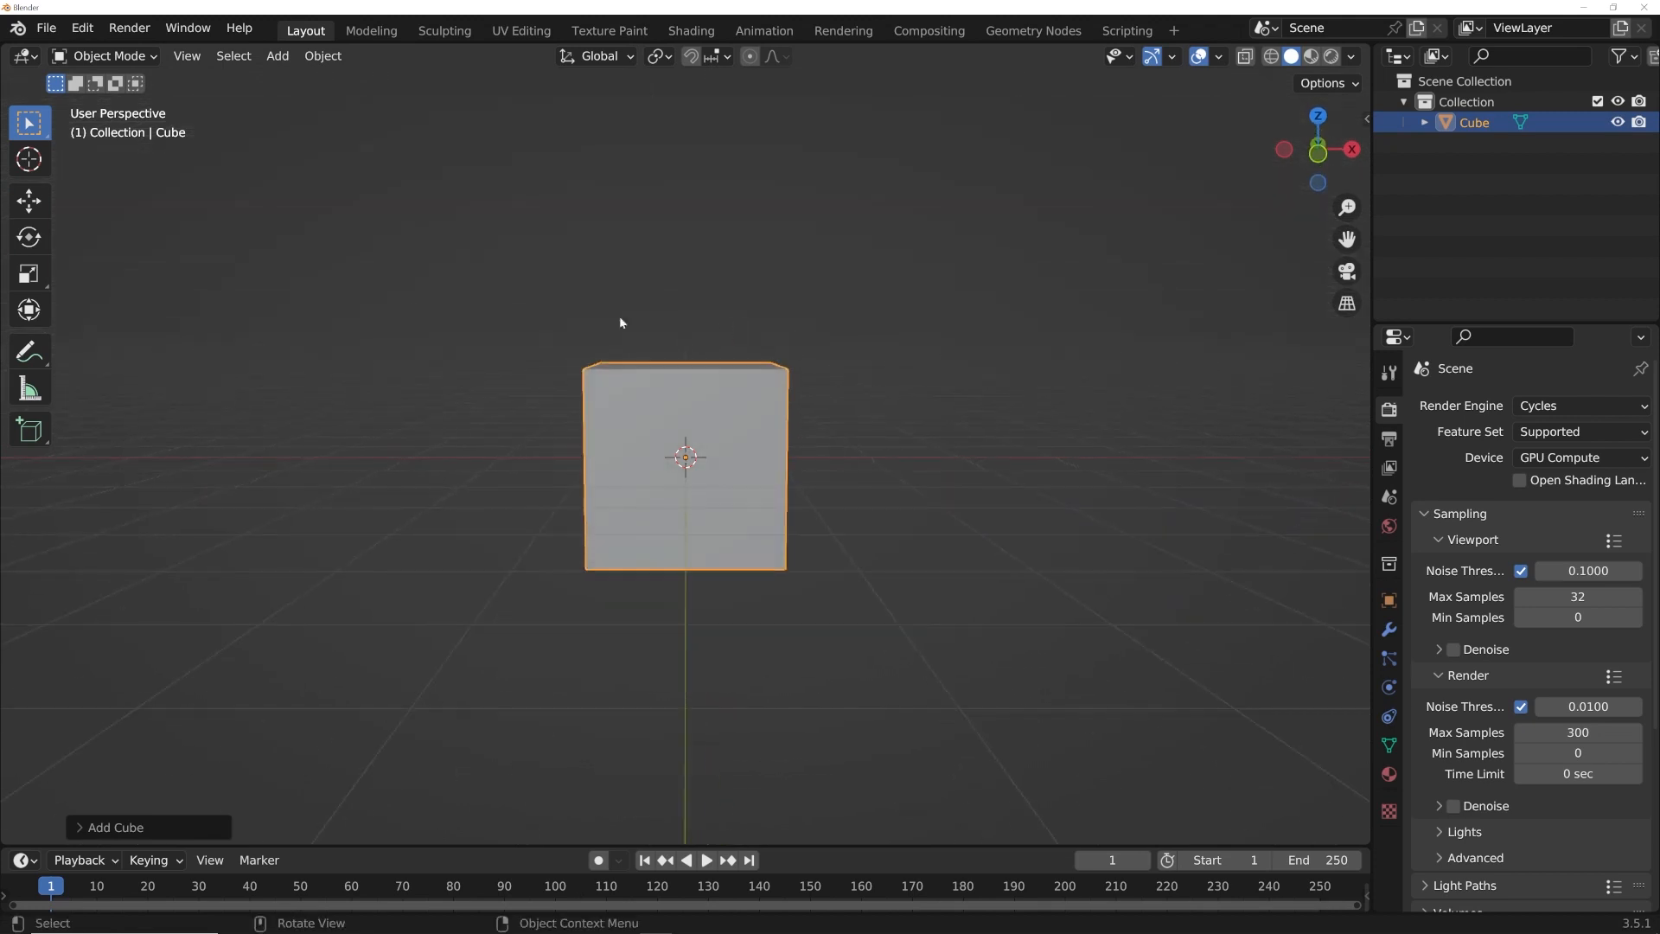
Step: Delete the cube's top face in Edit Mode to make an open box, and return to Object Mode
key(Tab)
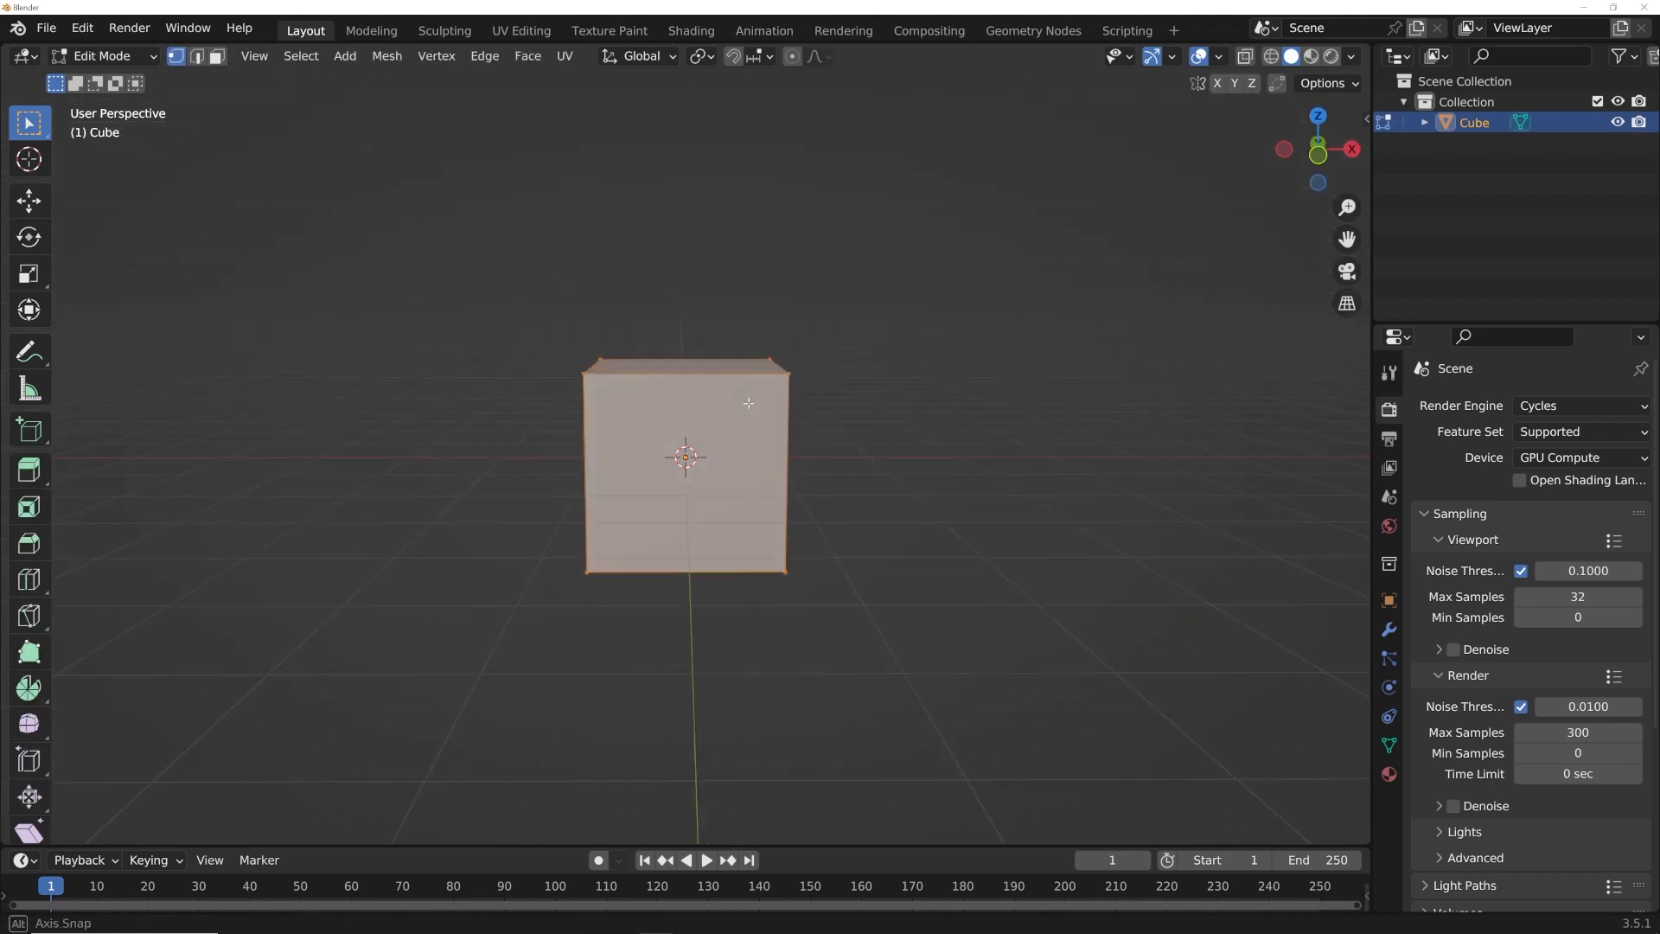
middle_drag(749, 384, 752, 421)
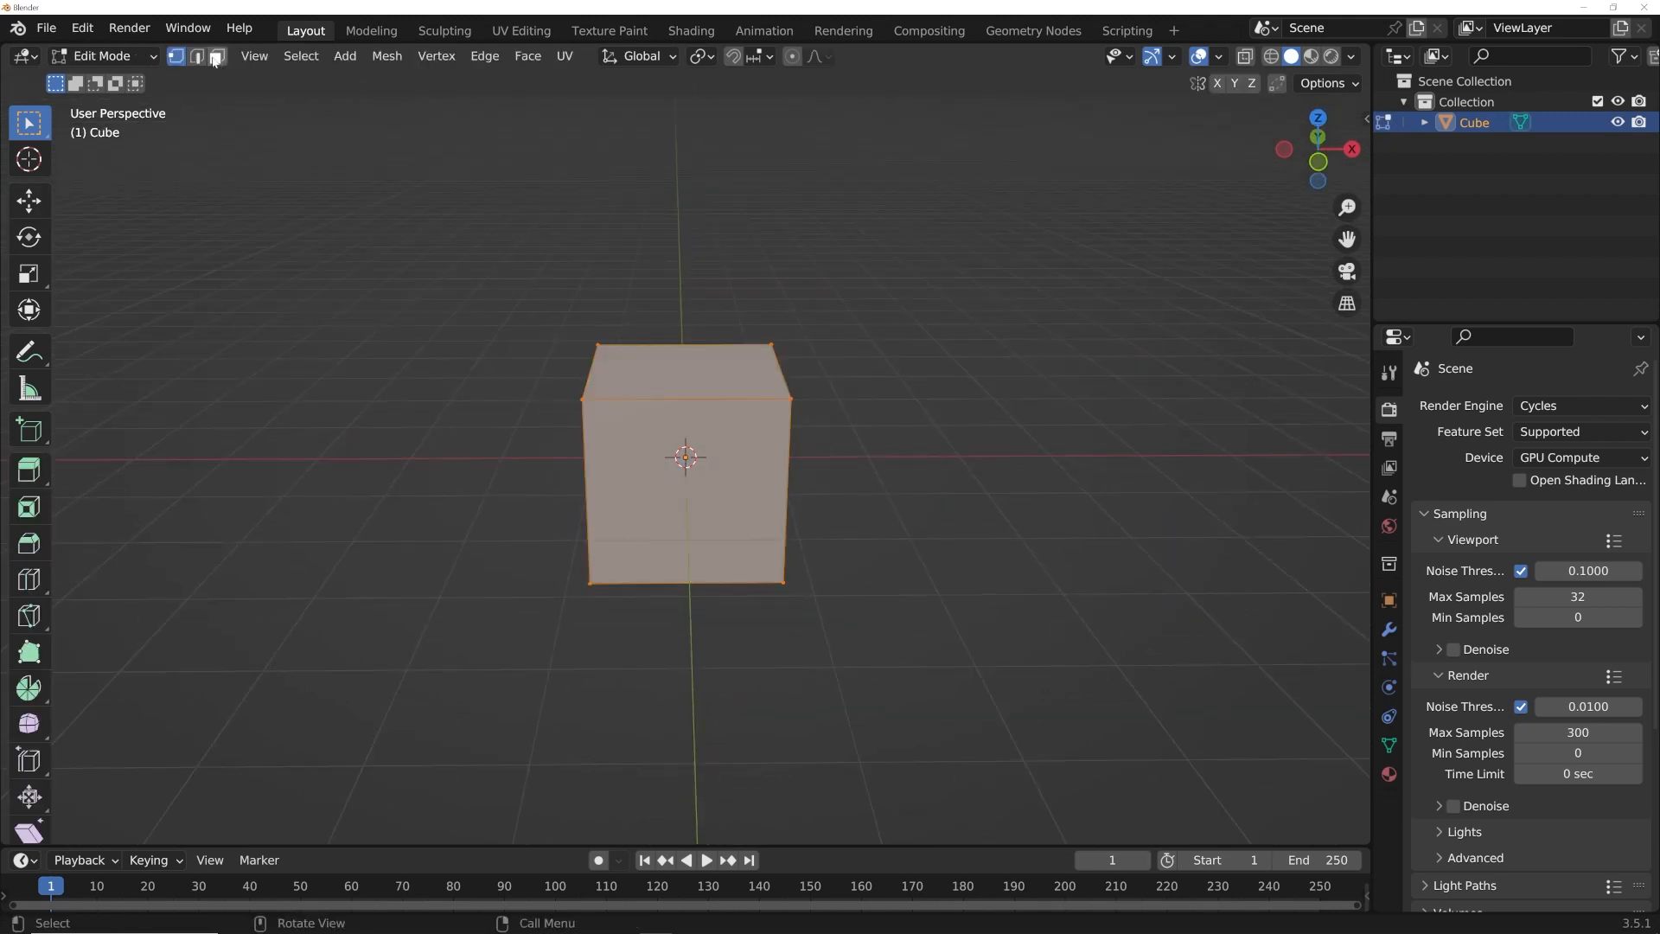
click(667, 374)
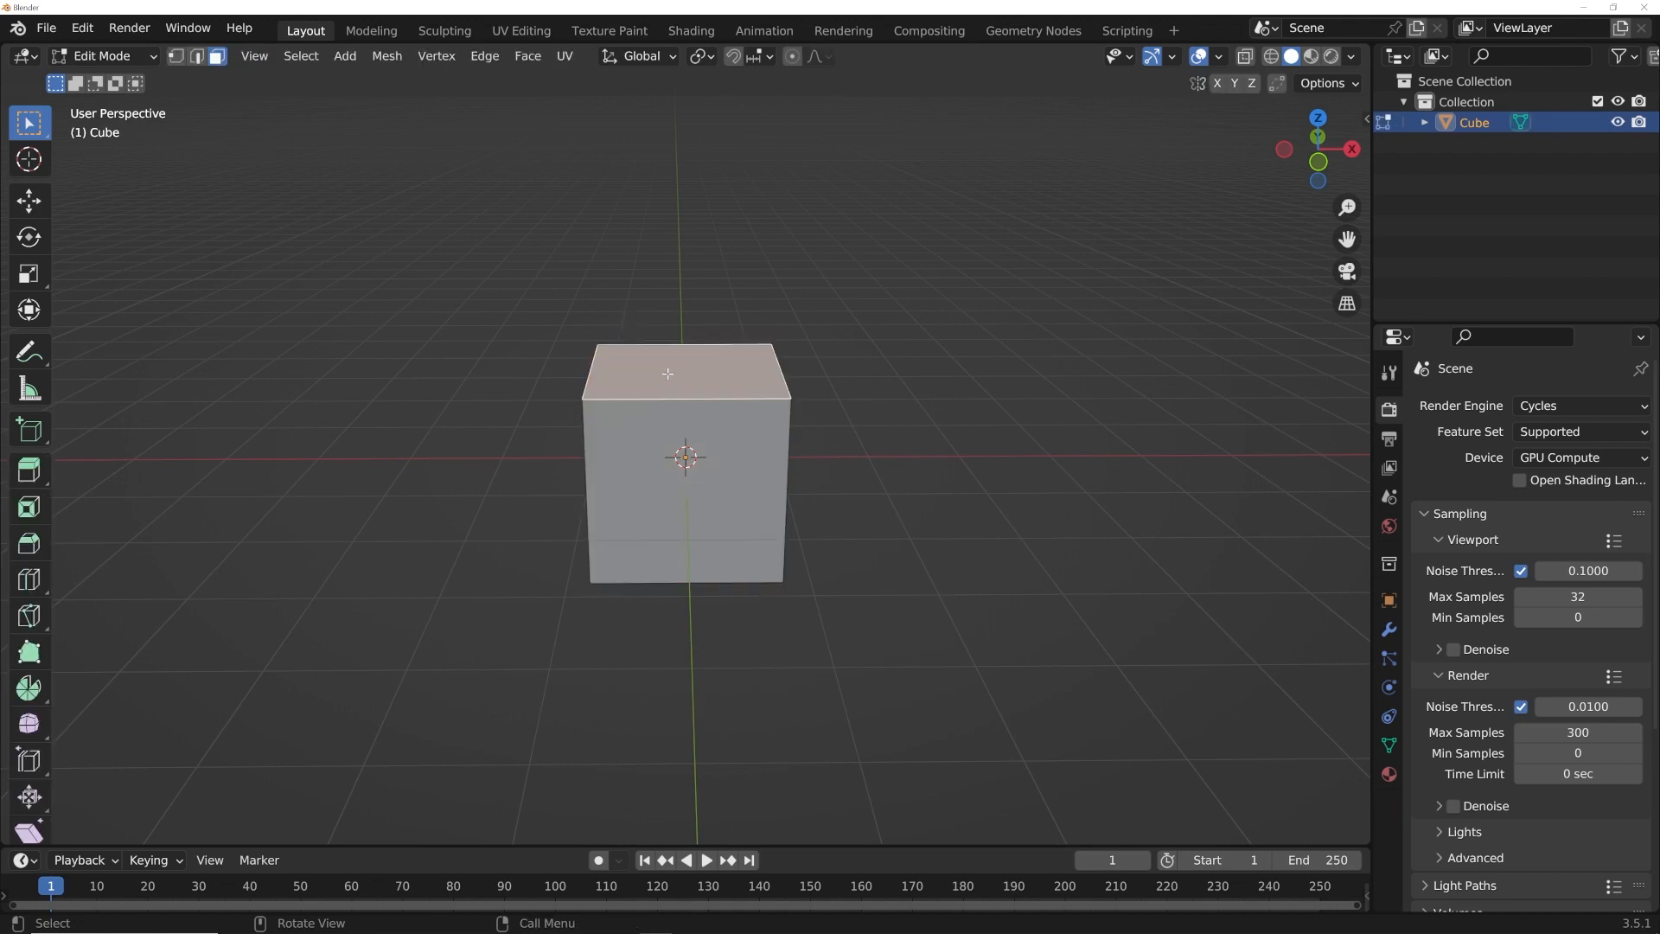
key(x)
click(572, 421)
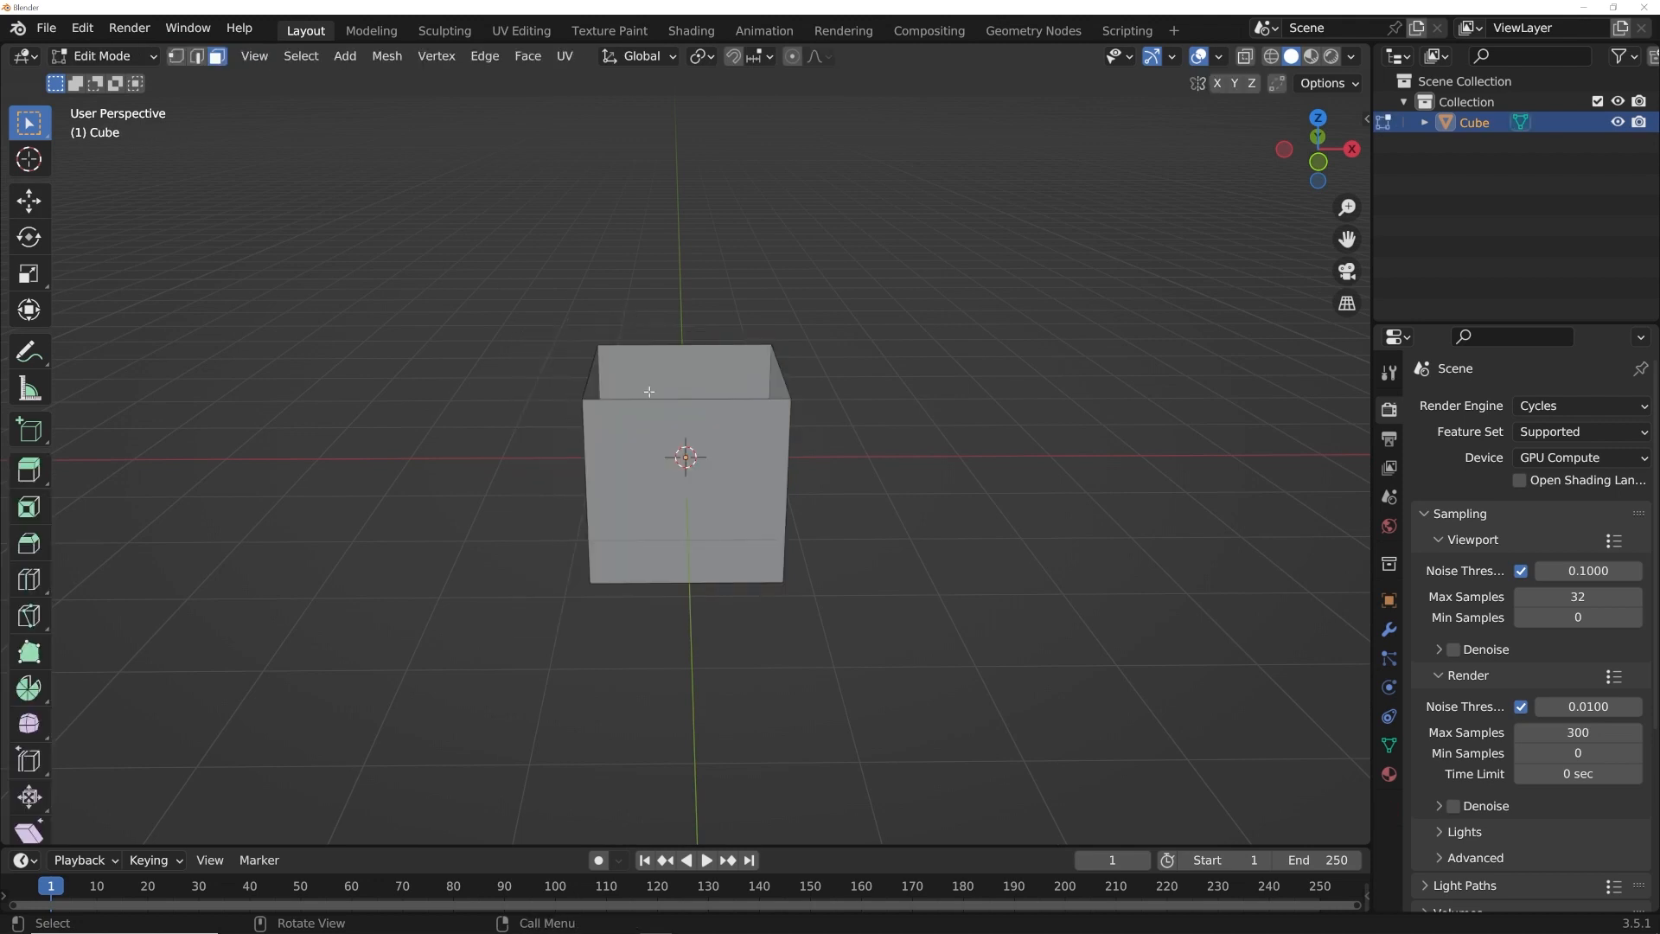
key(Tab)
Step: Scale the open box up and flatten it along Z into a shallow tray, and apply its scale
click(39, 275)
drag(682, 382, 684, 446)
key(s)
click(846, 439)
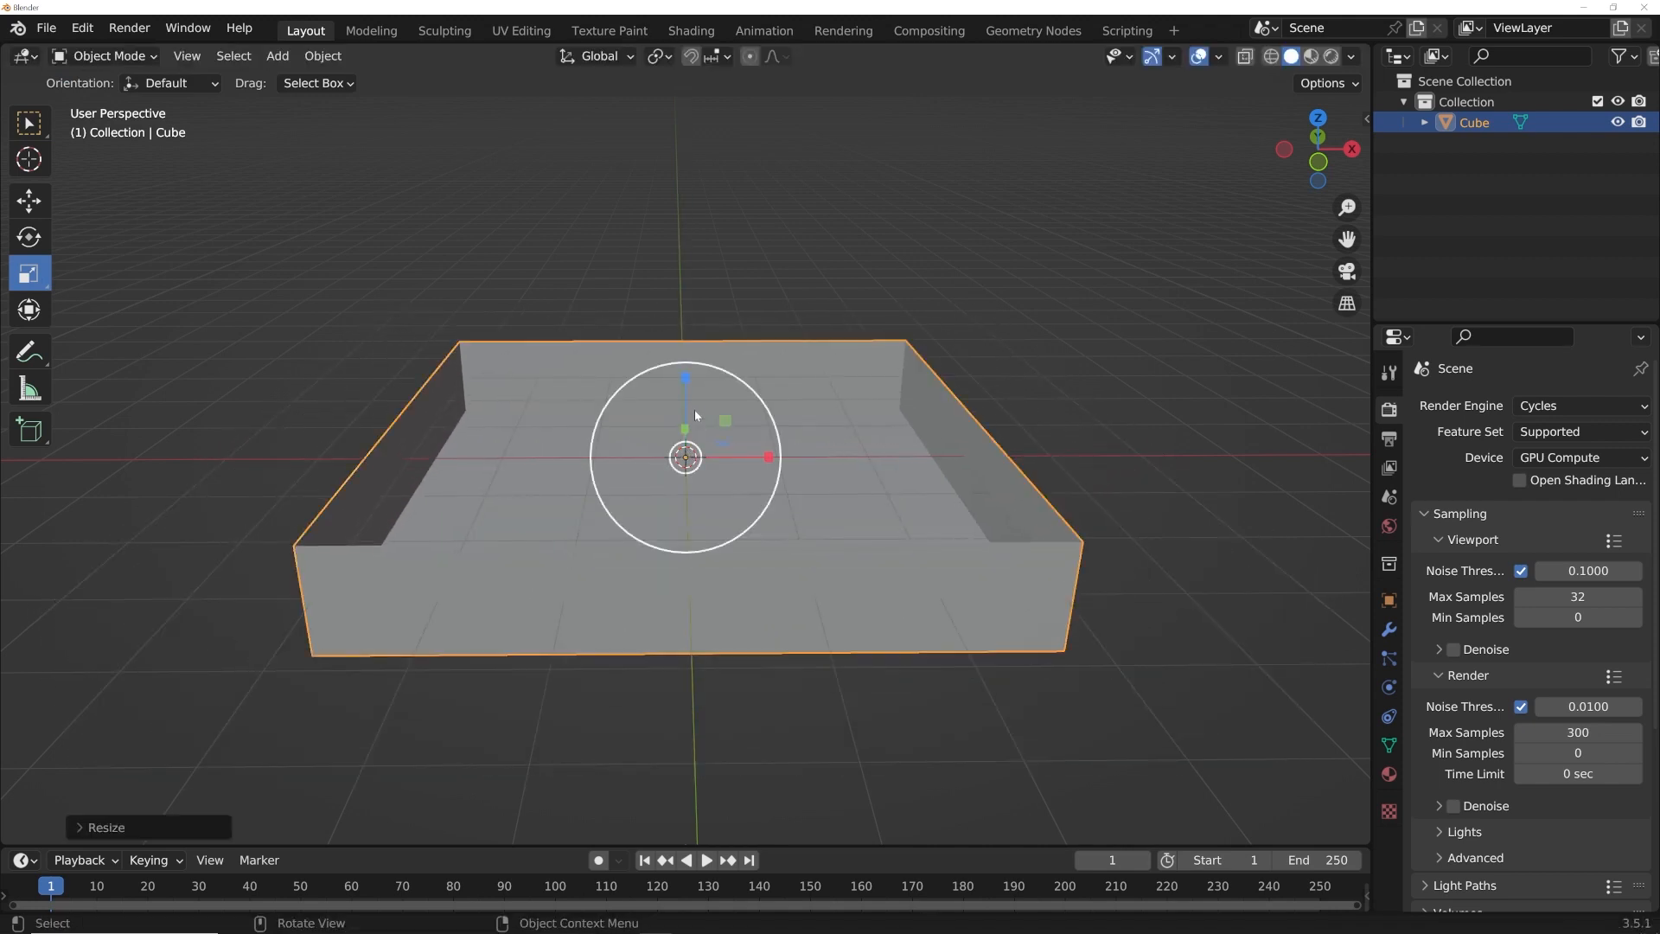
mouse_move(685, 388)
mouse_down()
mouse_move(687, 419)
mouse_move(686, 403)
mouse_up()
key(ctrl+a)
click(648, 376)
Step: Raise the tray slightly along the Z axis so its floor sits closer to the grid
middle_drag(671, 382, 622, 346)
click(44, 205)
mouse_move(686, 370)
mouse_down()
mouse_move(685, 328)
mouse_move(686, 347)
mouse_up()
middle_drag(685, 348, 831, 538)
middle_drag(790, 316, 764, 461)
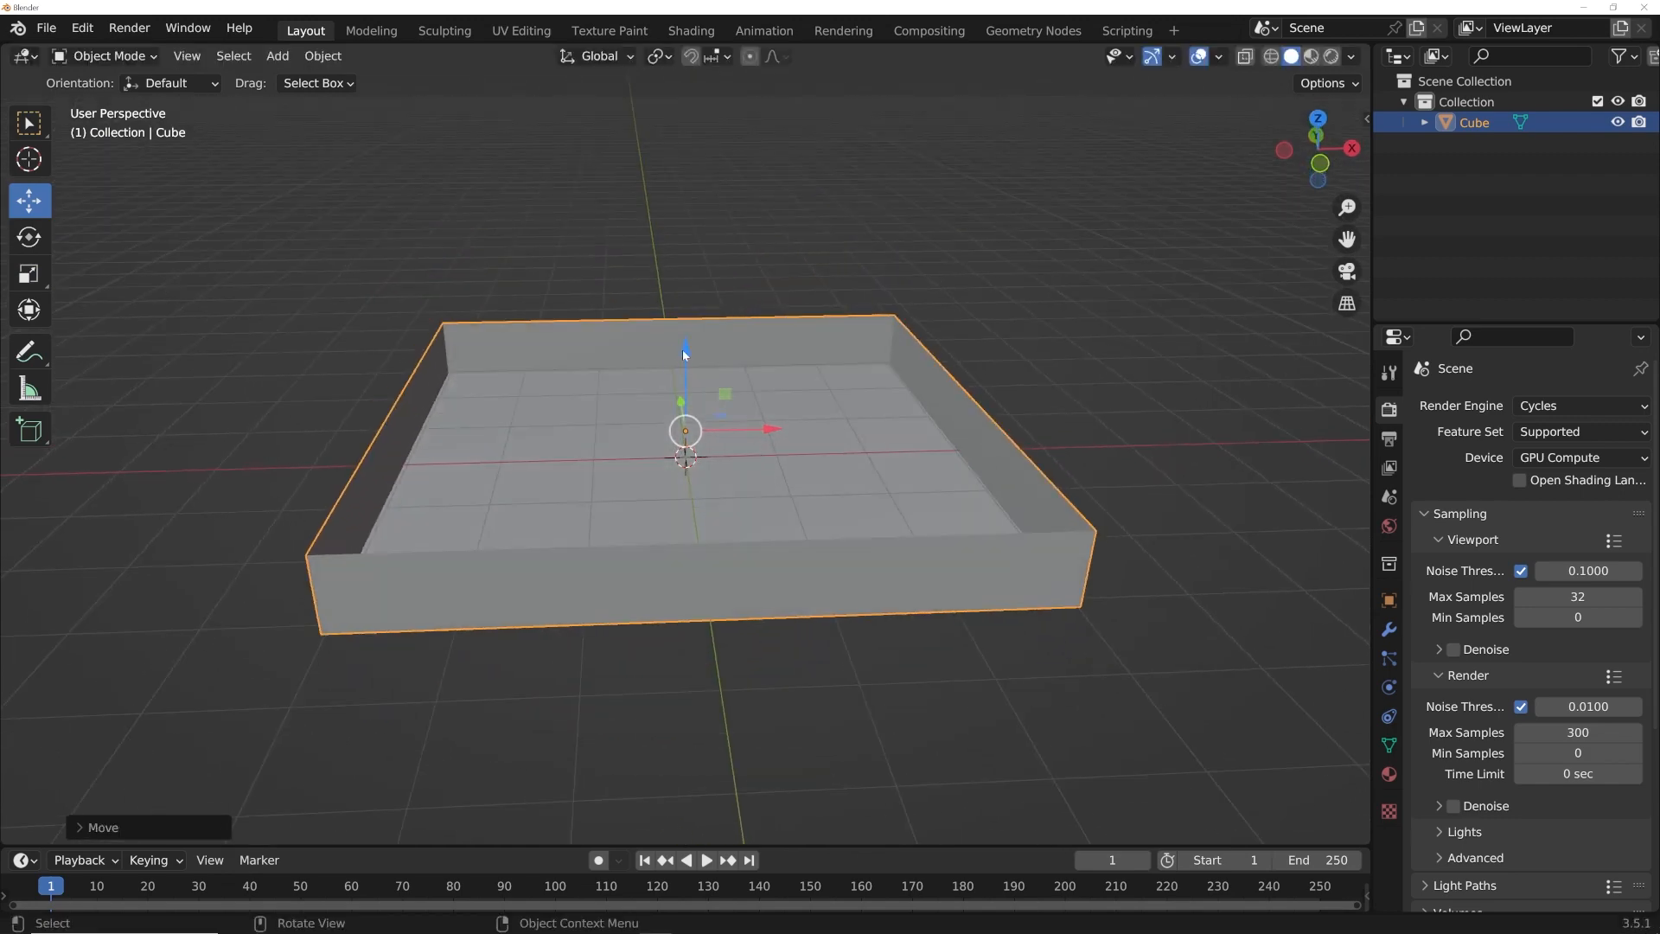
Step: Stretch the tray along the X axis into a wide rectangle and apply its scale
middle_drag(682, 354, 577, 396)
click(24, 278)
middle_drag(771, 400, 761, 459)
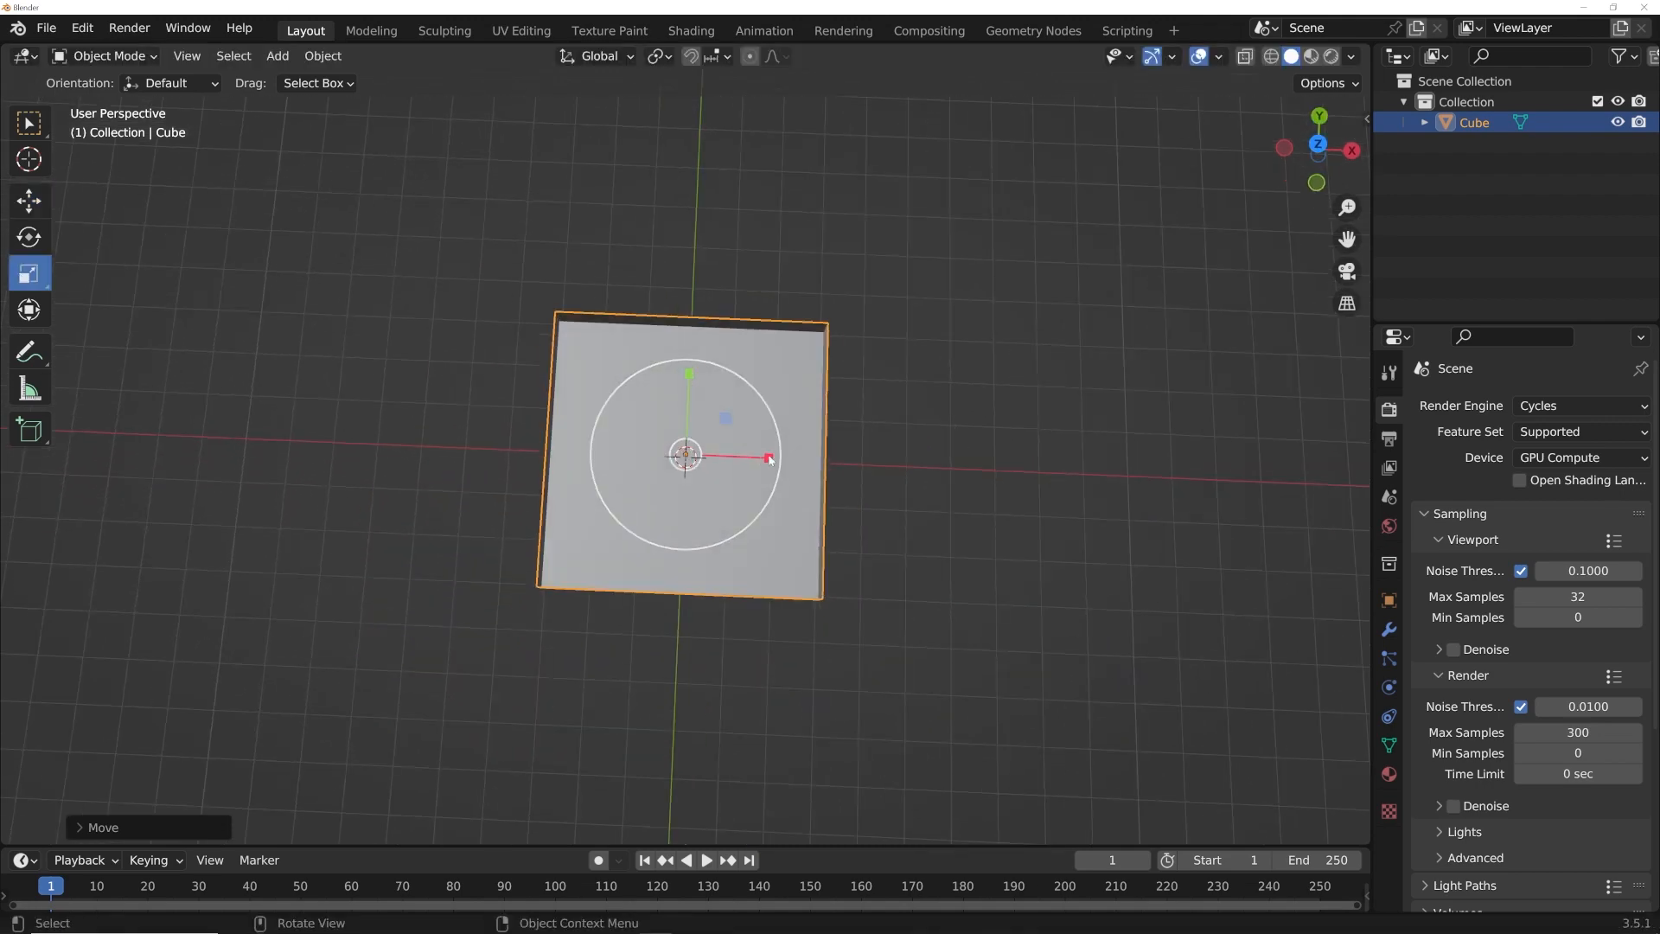
drag(777, 458, 844, 462)
key(ctrl+z)
key(ctrl+a)
click(835, 427)
Step: Add an ico sphere with 3 subdivisions in the middle of the tray and try smooth shading on it
middle_drag(773, 505, 773, 389)
key(shift+a)
mouse_move(773, 389)
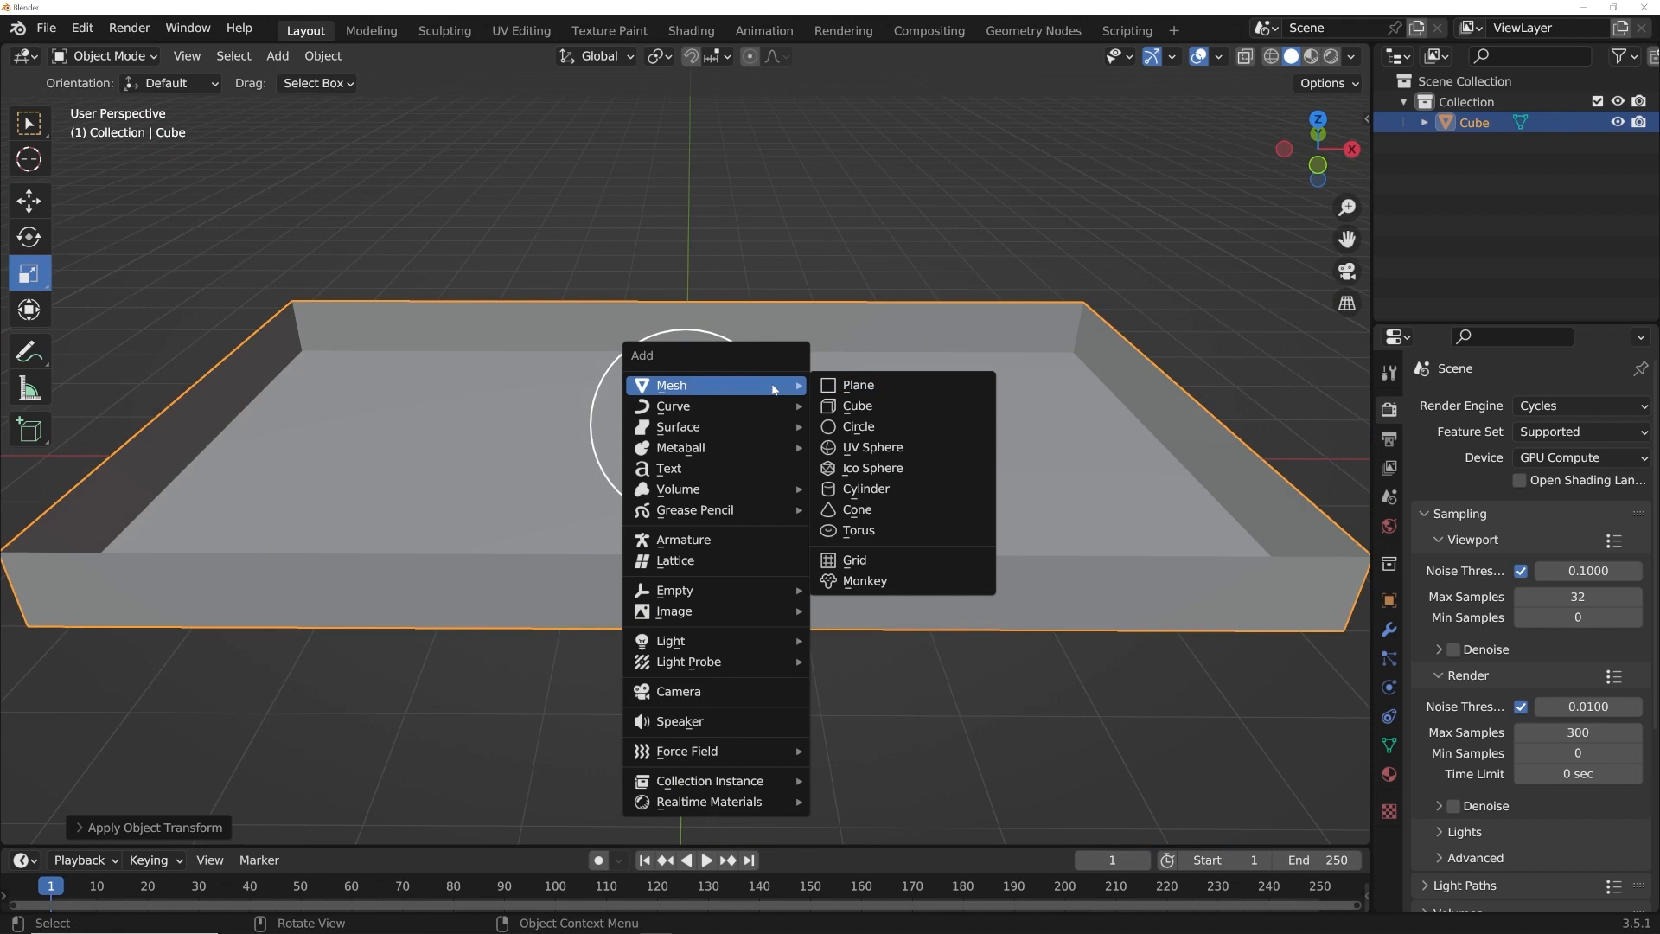
click(863, 474)
click(39, 208)
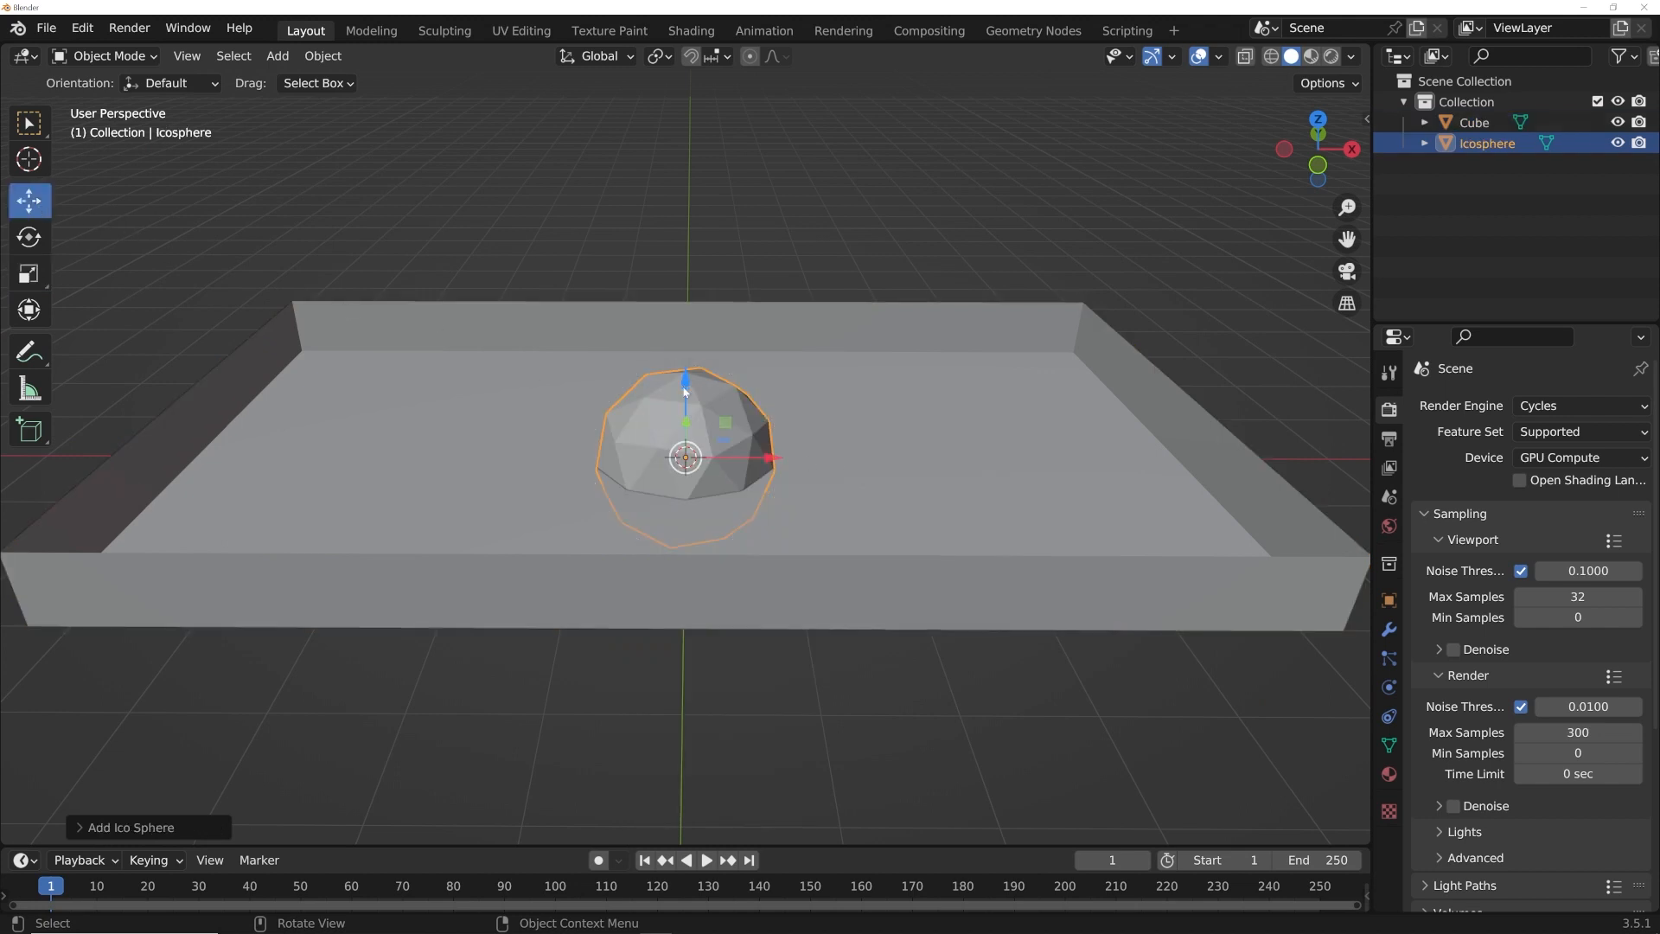
click(118, 829)
click(341, 626)
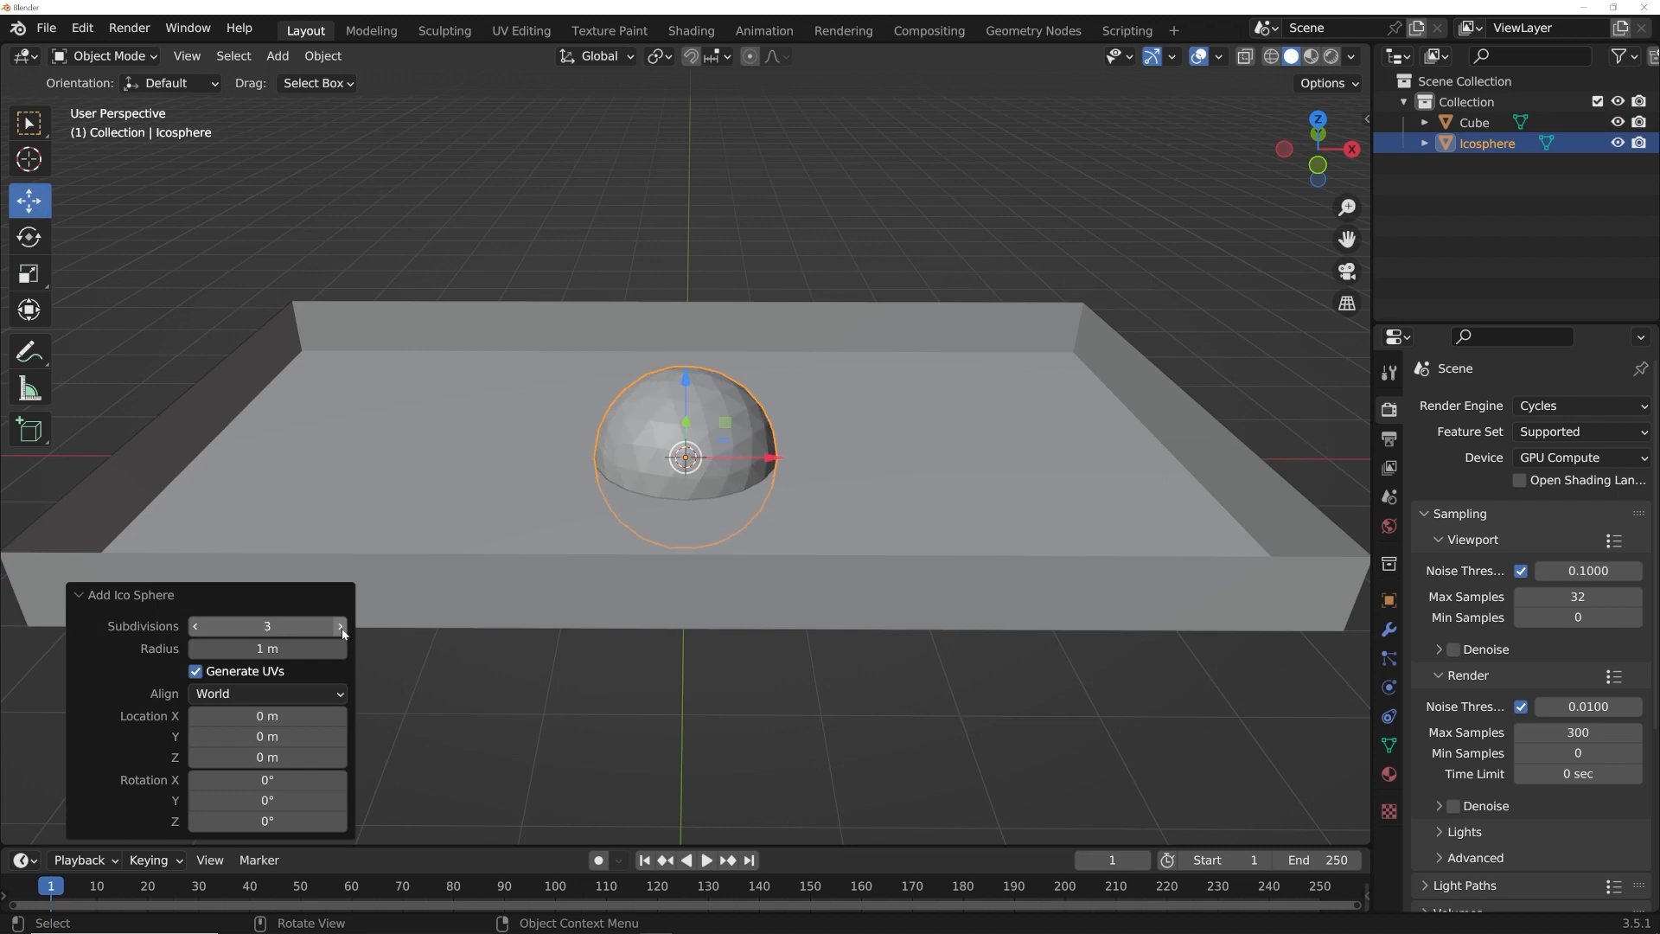
click(195, 625)
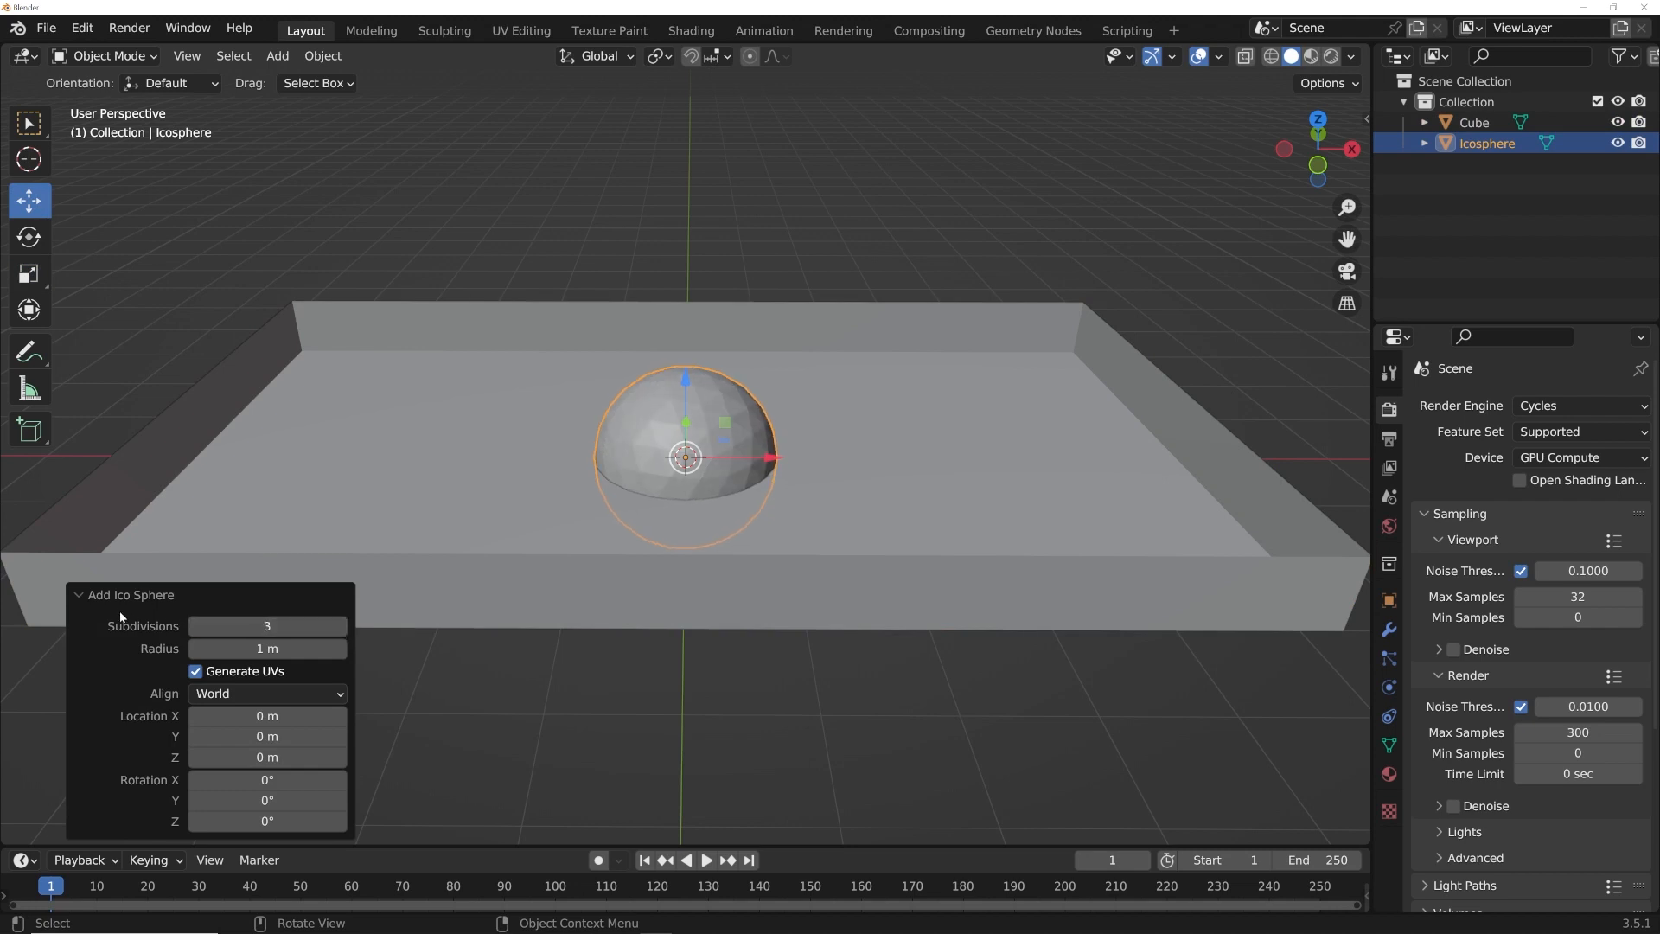
click(112, 601)
right_click(812, 379)
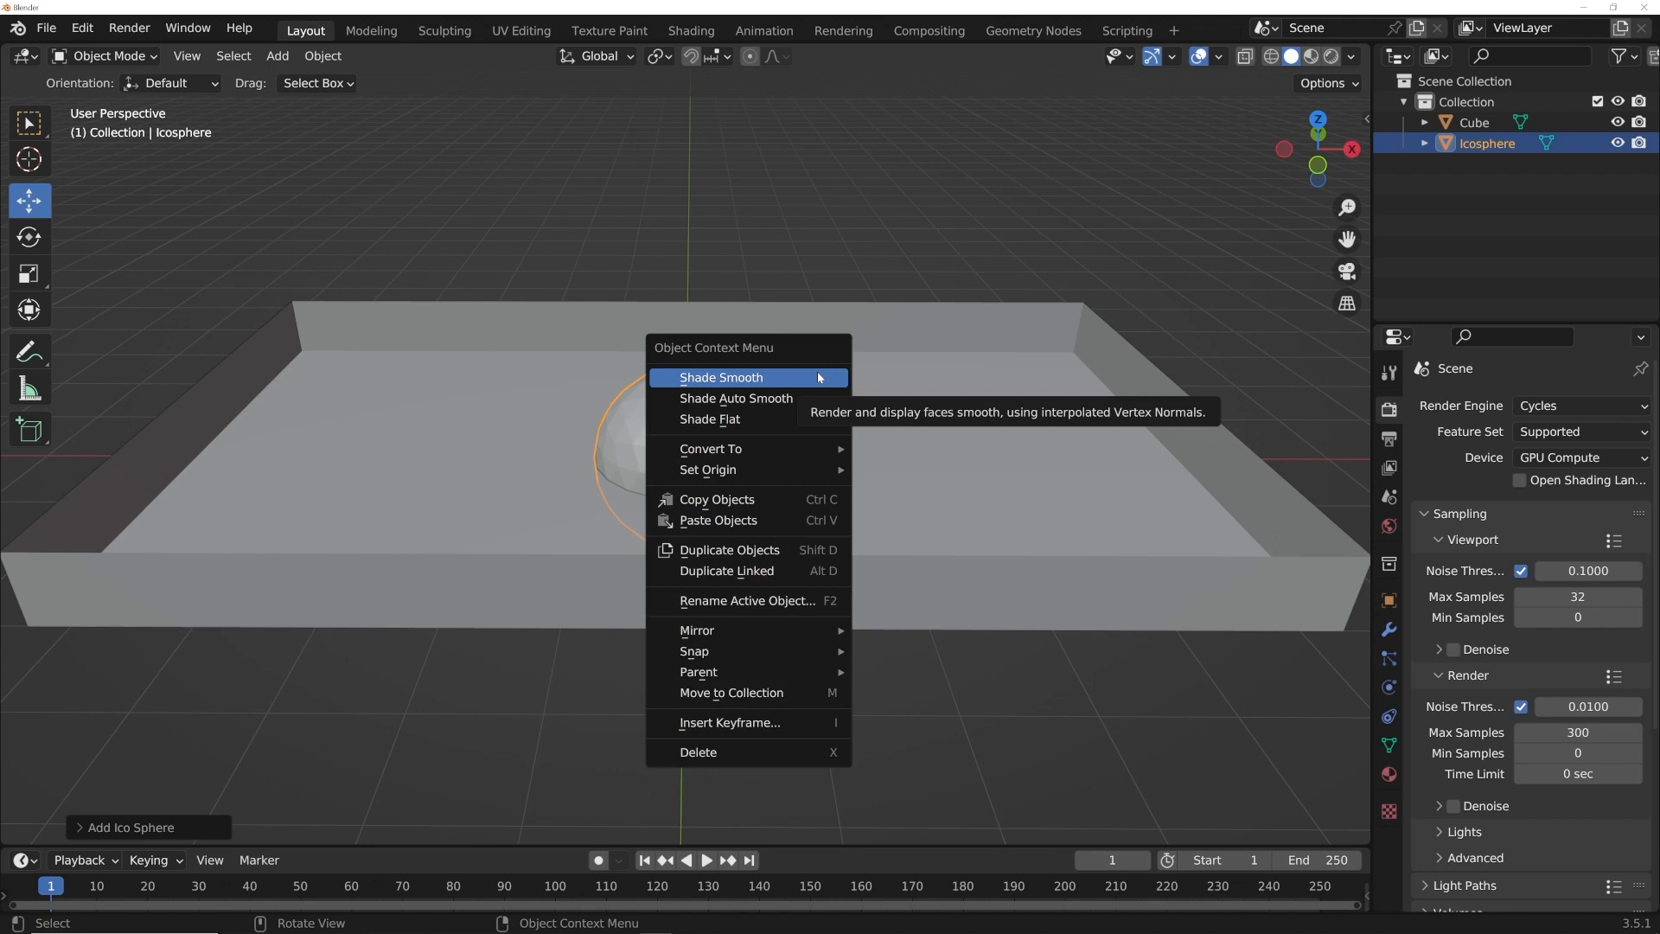
click(819, 377)
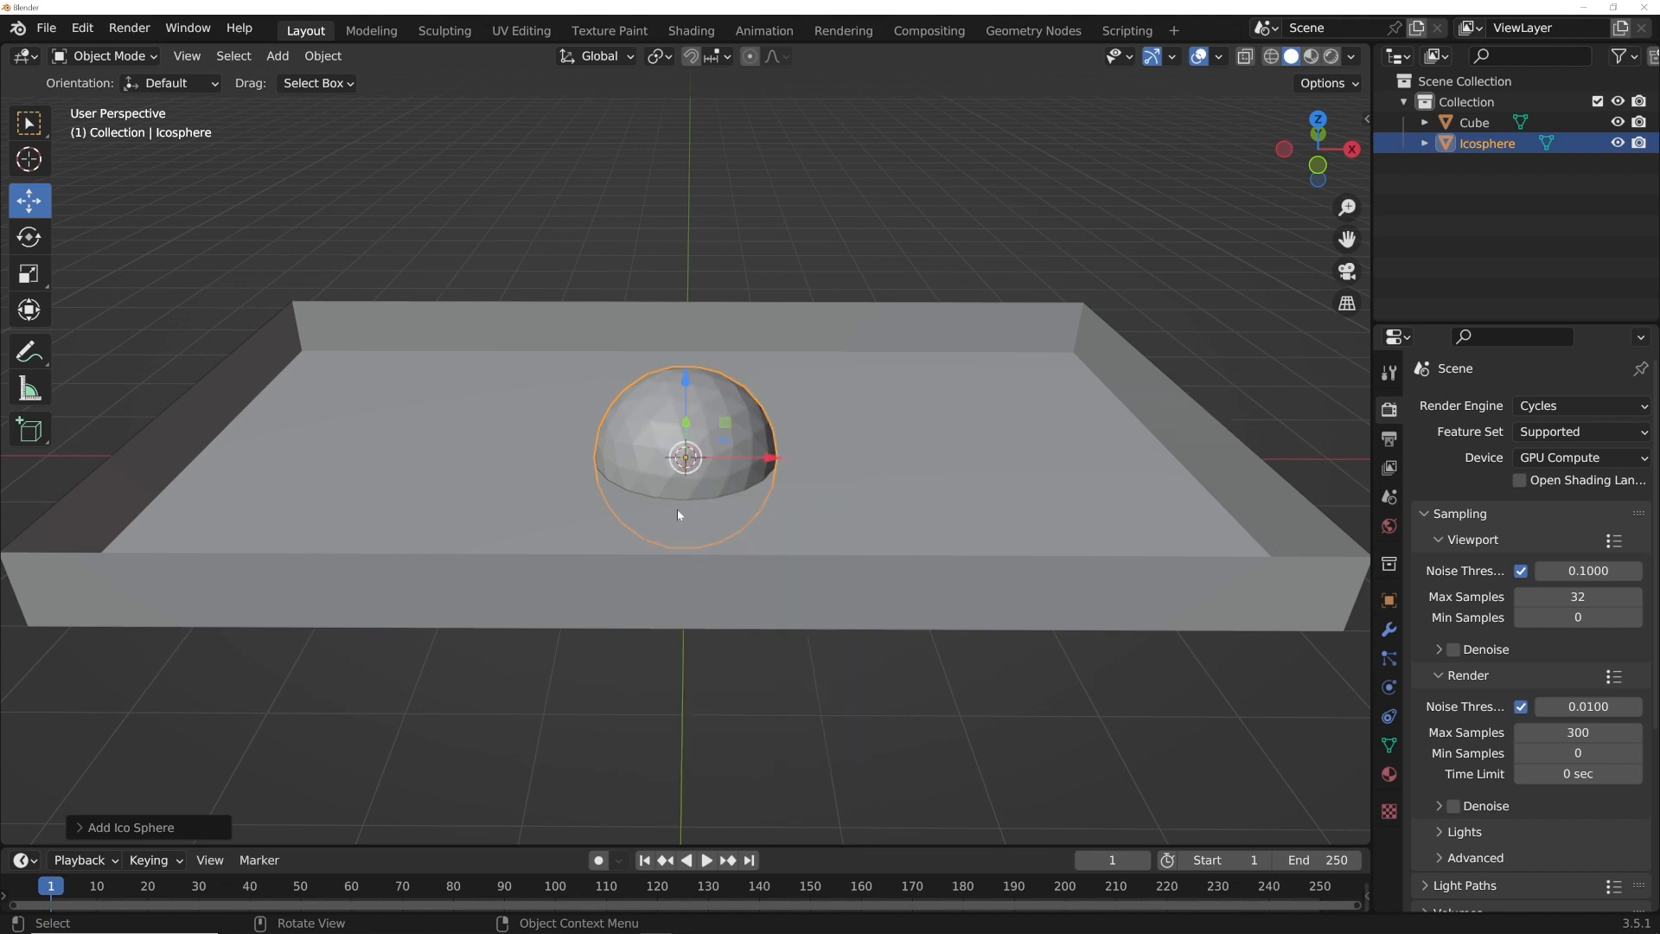
Step: Scale the ico sphere down to a small ball compared with the tray and apply its scale
key(s)
click(778, 426)
middle_drag(778, 426, 785, 451)
key(s)
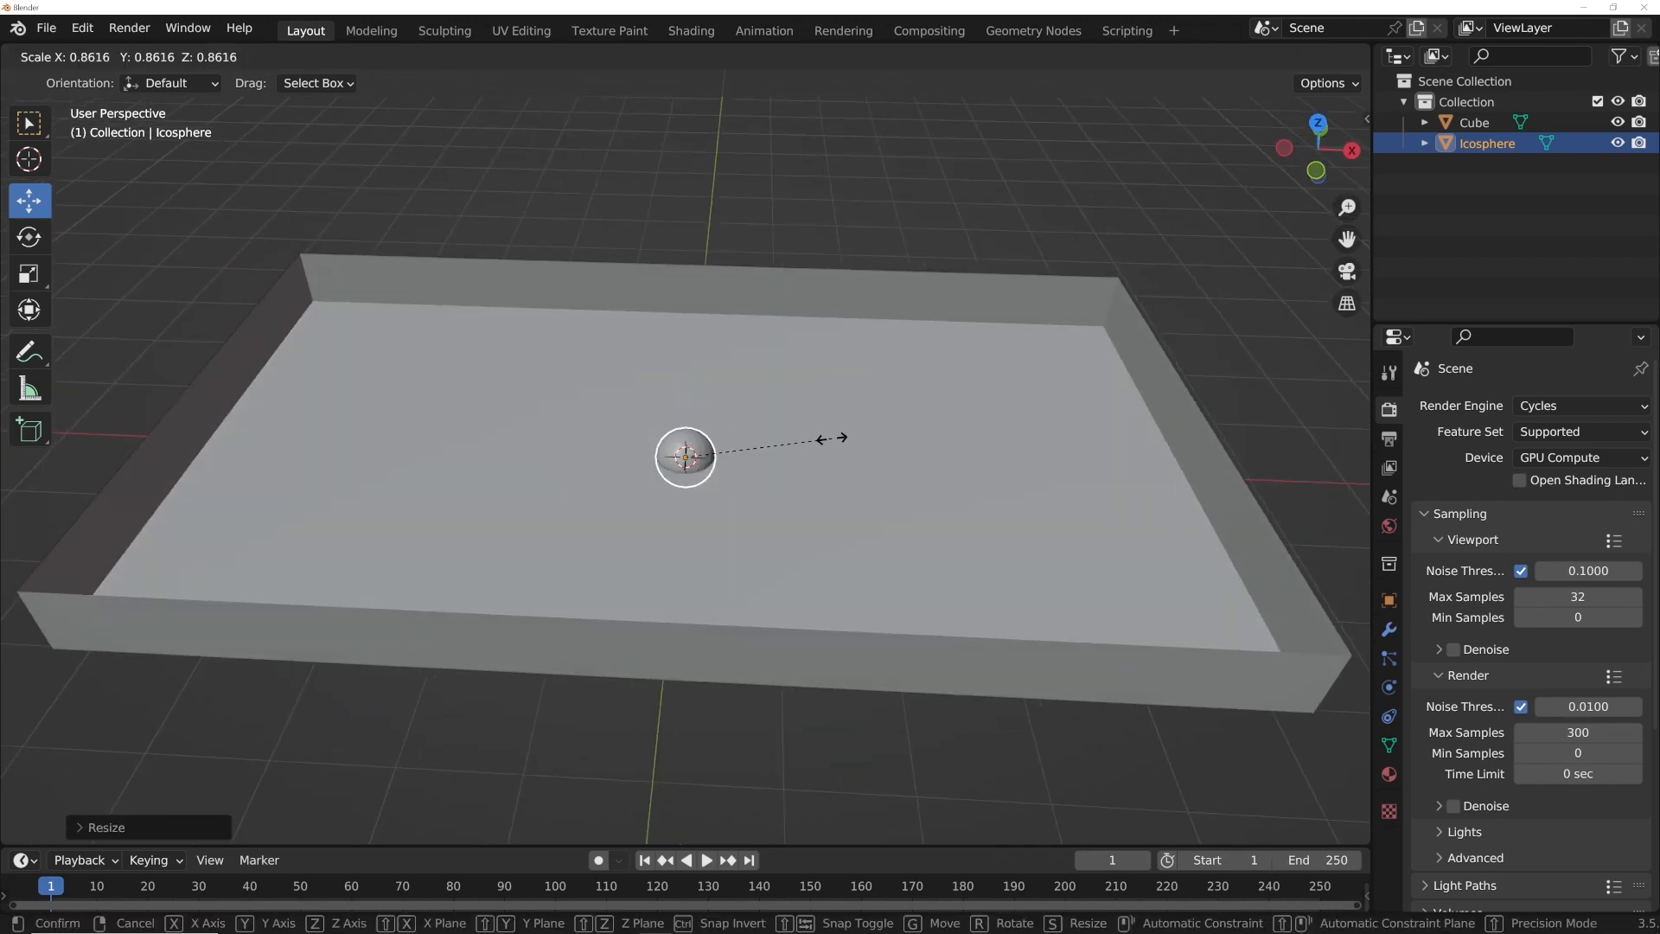
click(819, 438)
key(ctrl+a)
click(752, 418)
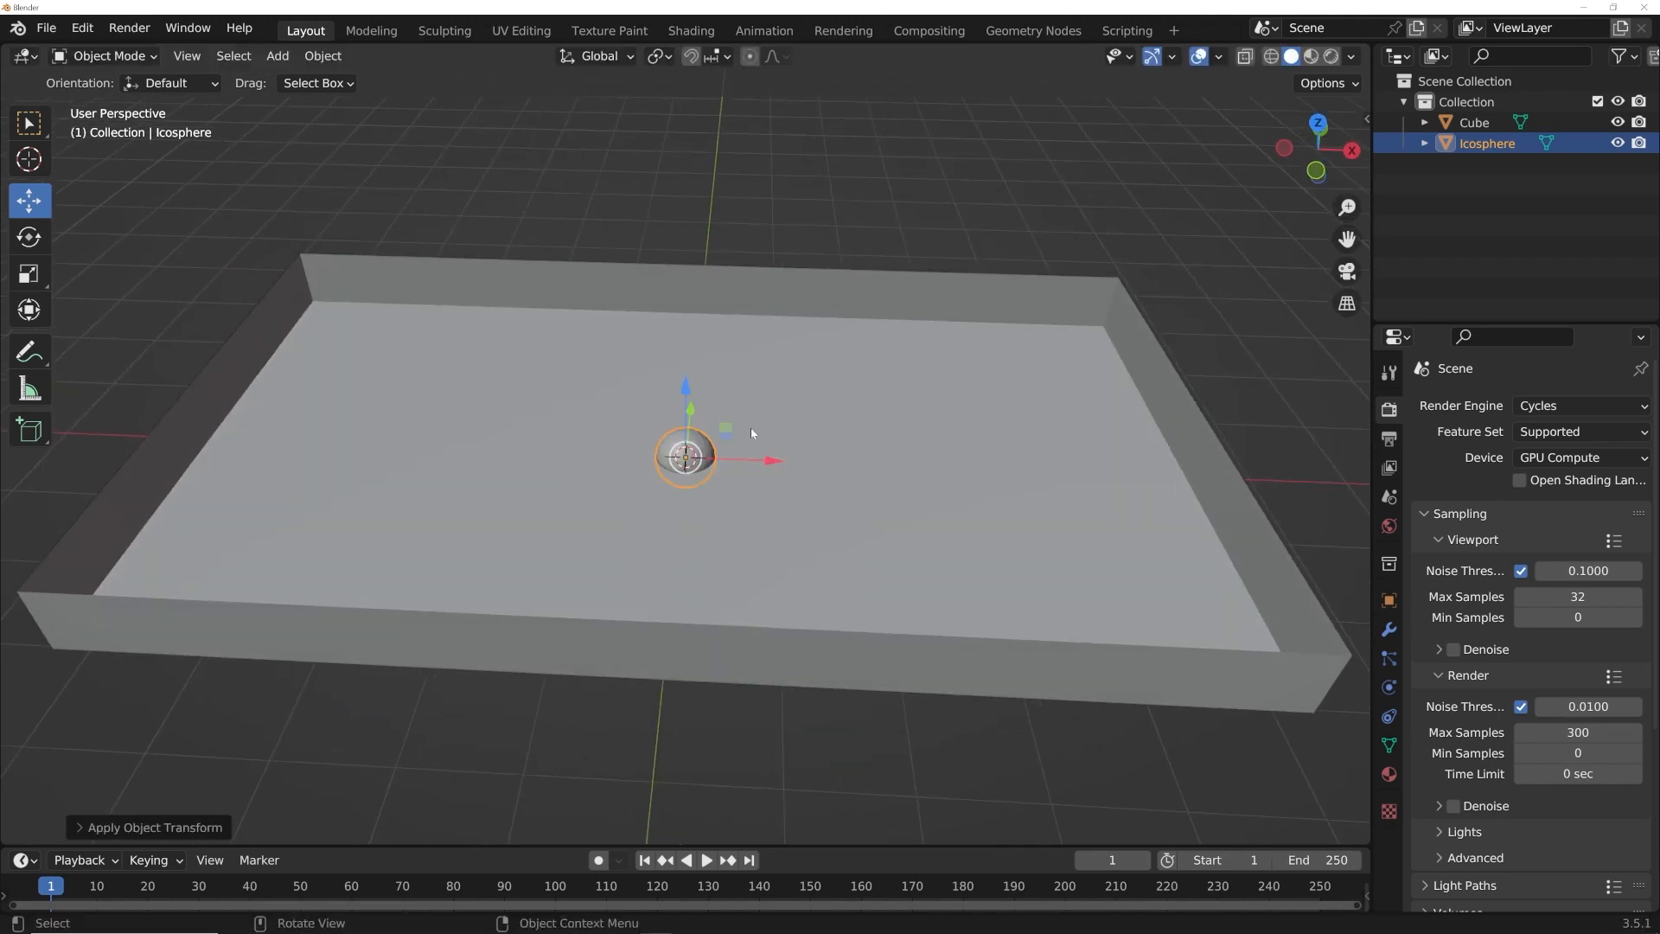
Step: Shade the ball smooth and move it up along Z so it floats above the tray walls
middle_drag(749, 412, 759, 389)
right_click(692, 375)
click(692, 374)
drag(691, 388, 690, 215)
Step: Give the tray rigid body physics with type Passive and collision shape Mesh
click(934, 533)
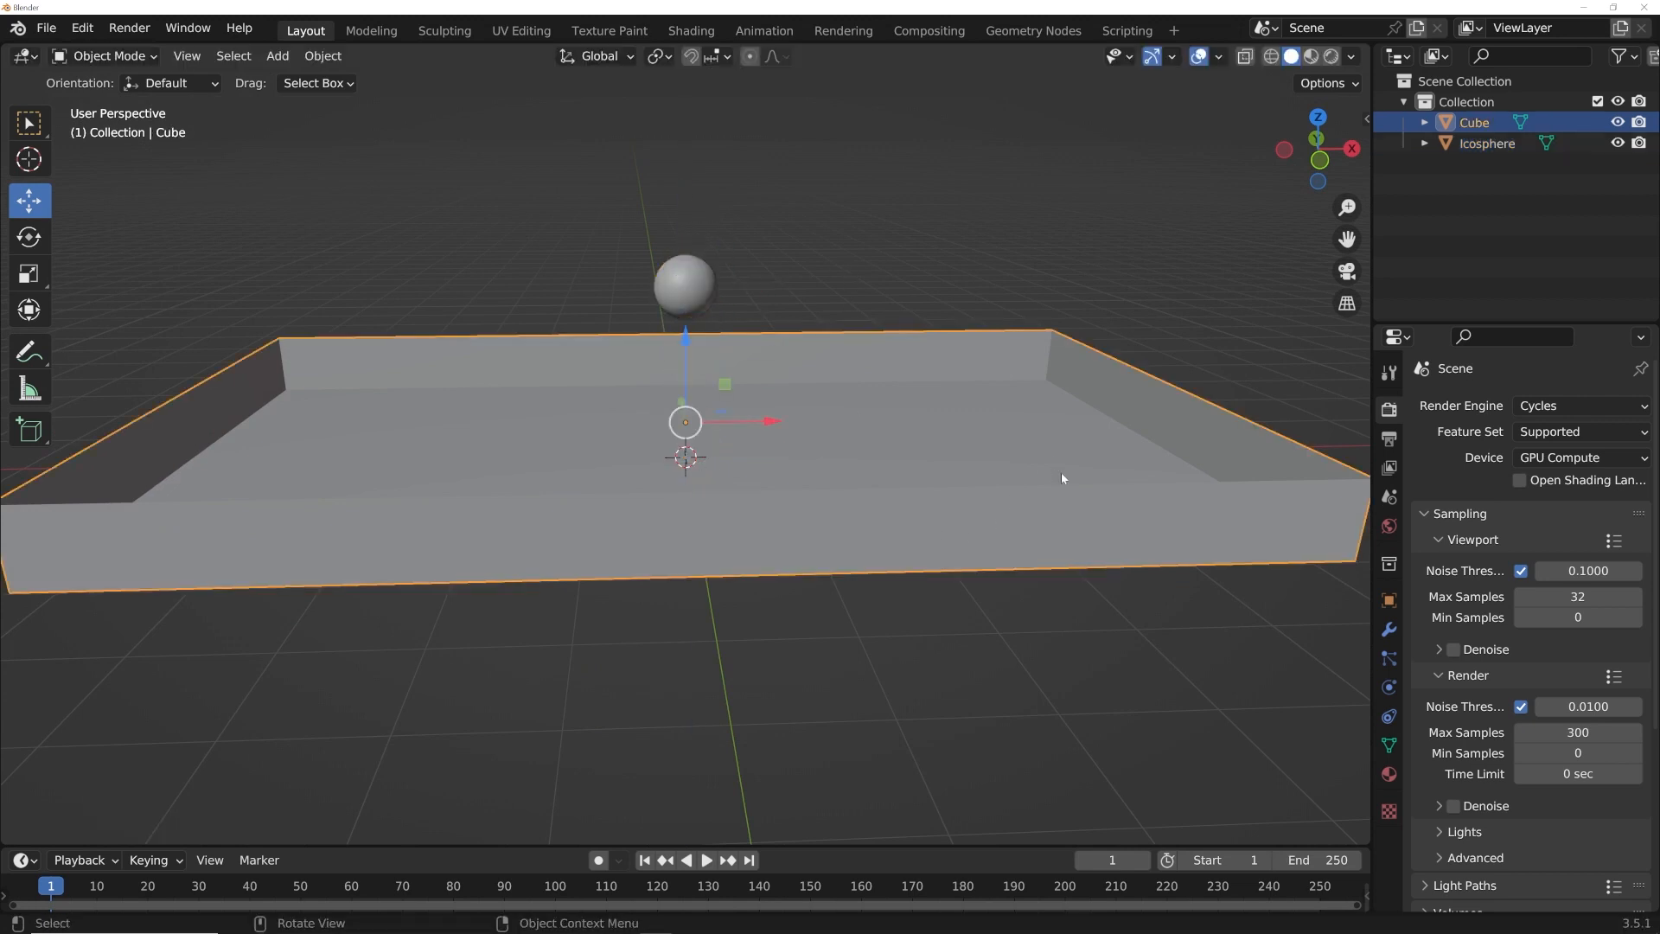
click(1389, 687)
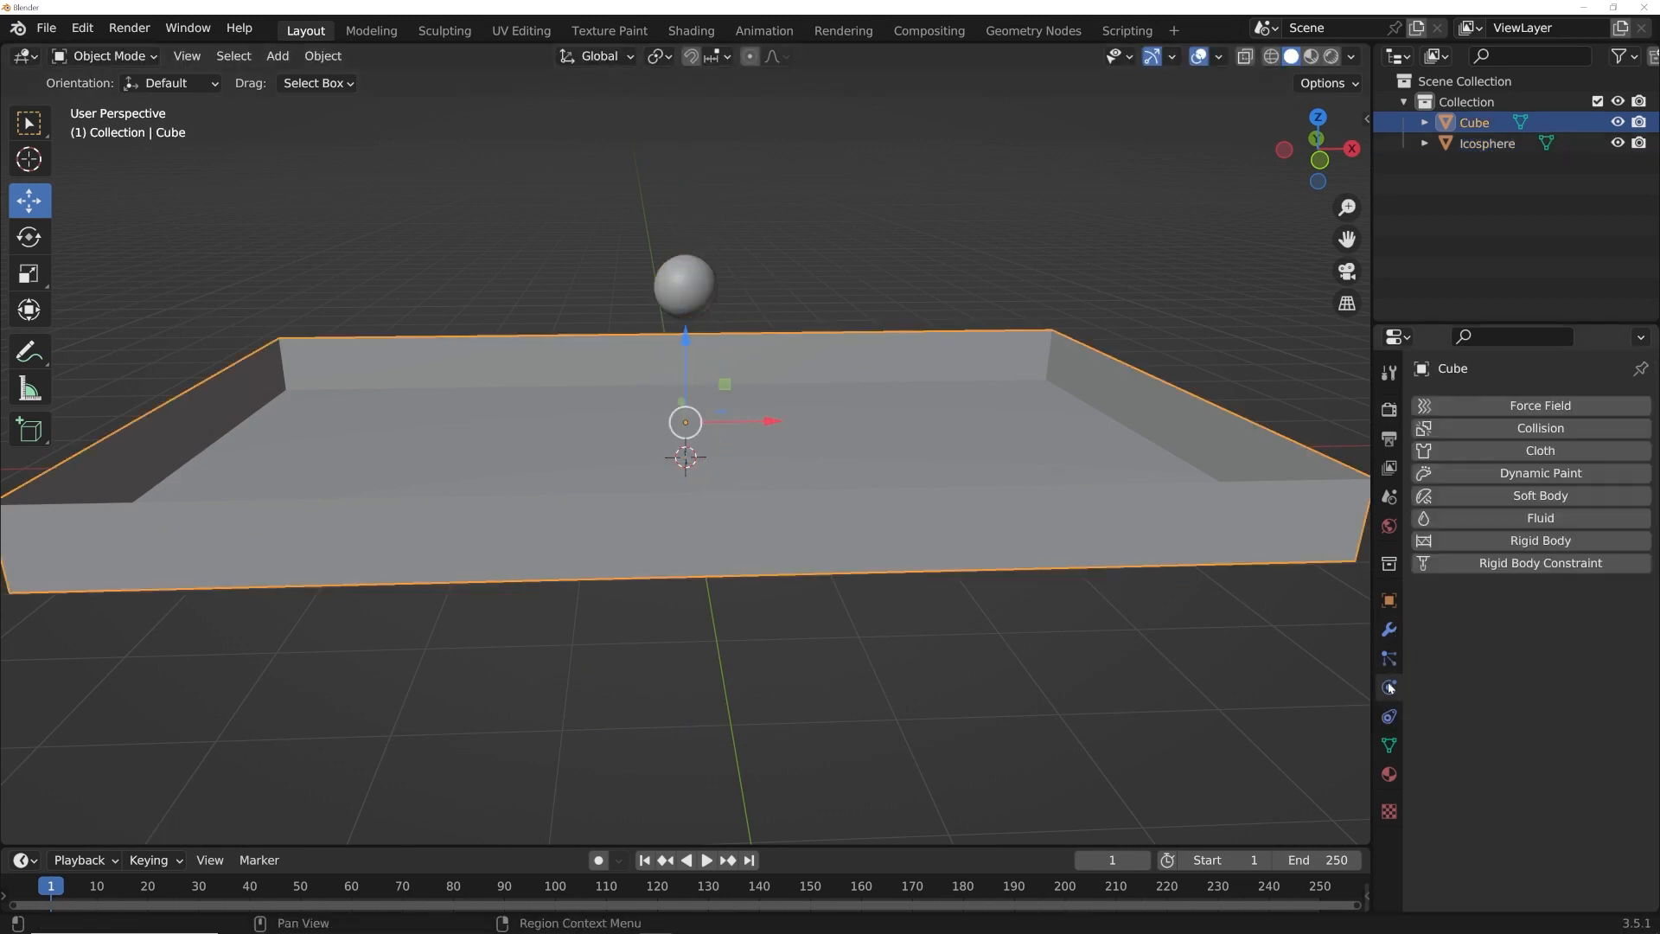
click(1546, 434)
click(1577, 427)
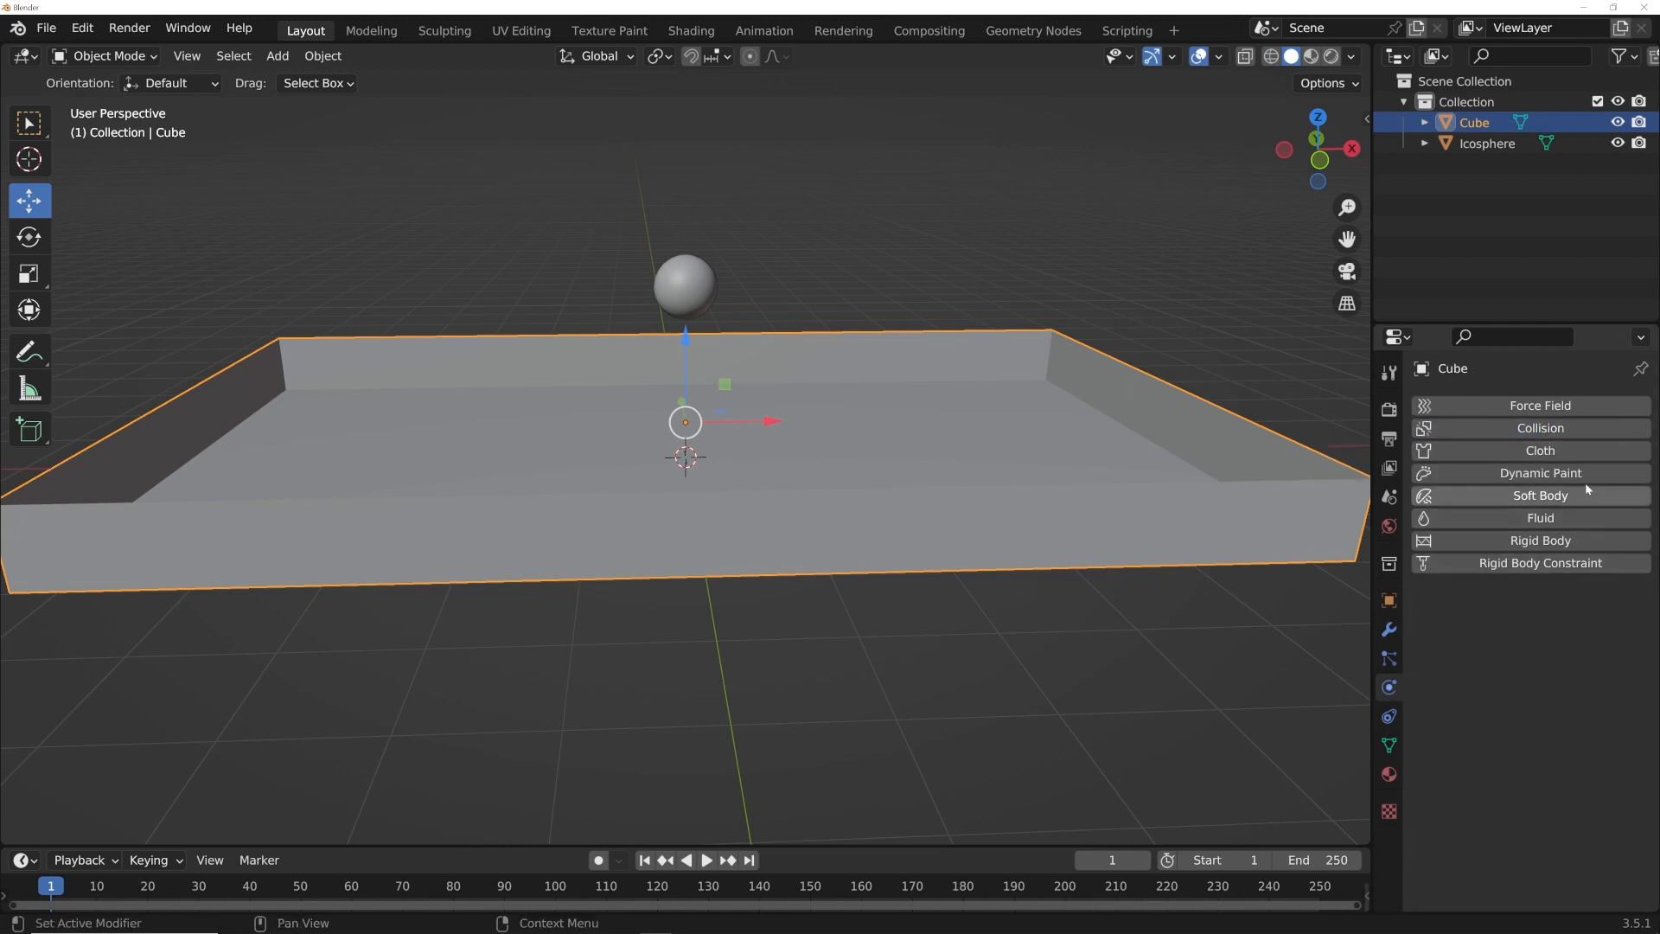
click(1575, 540)
click(1562, 628)
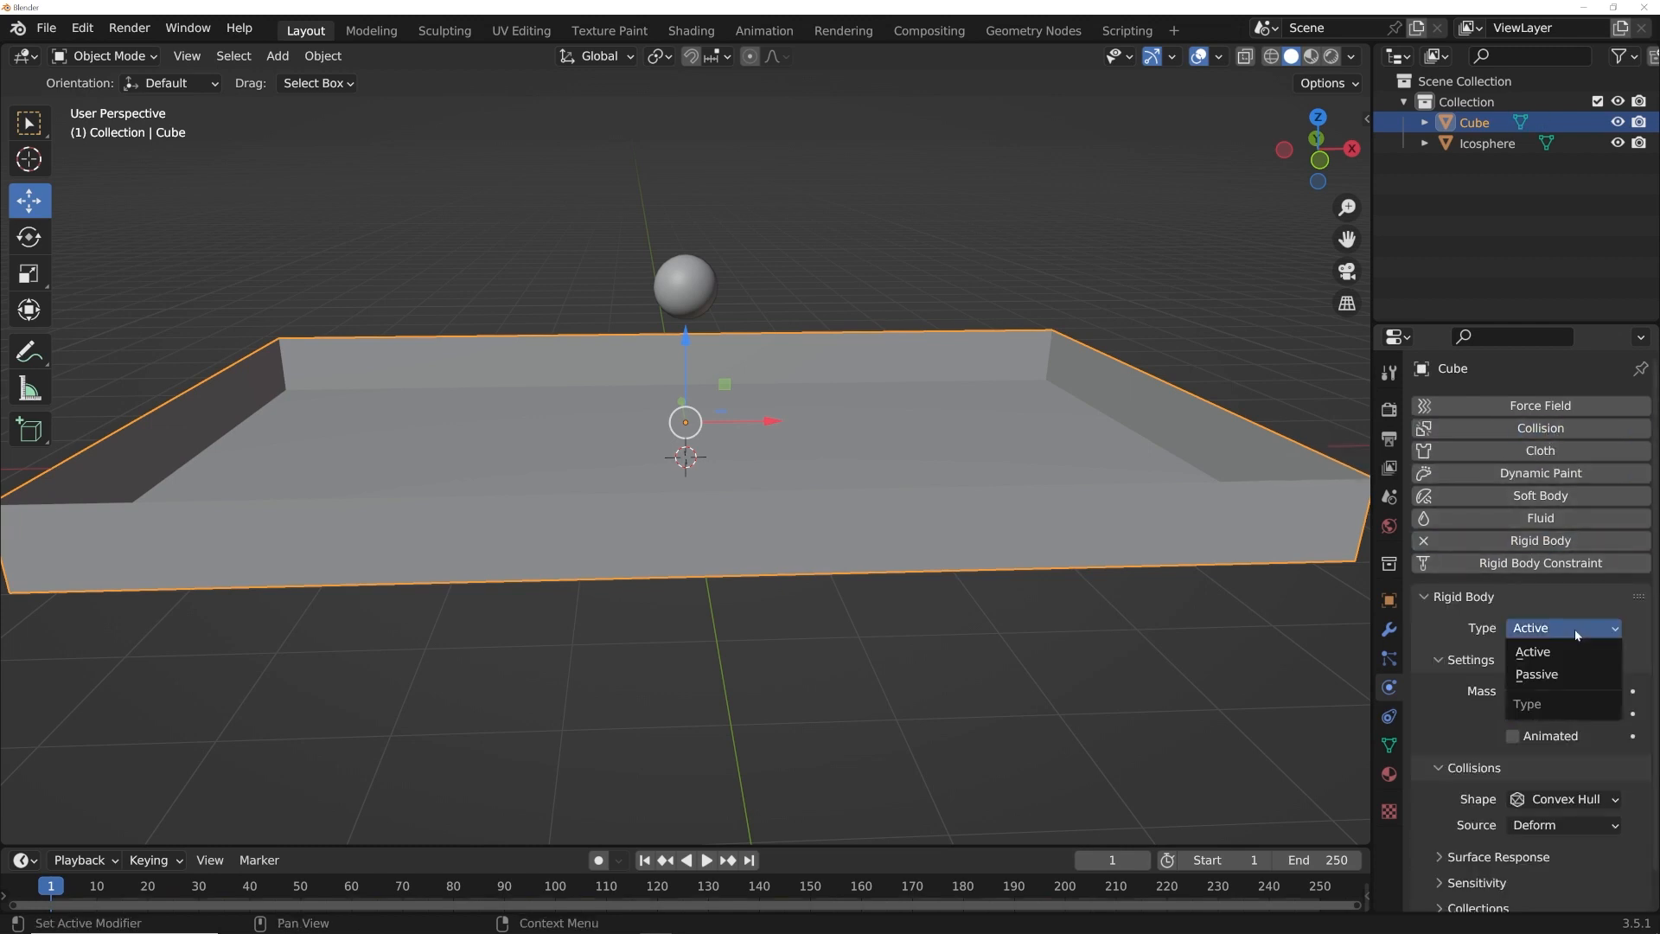
click(1548, 678)
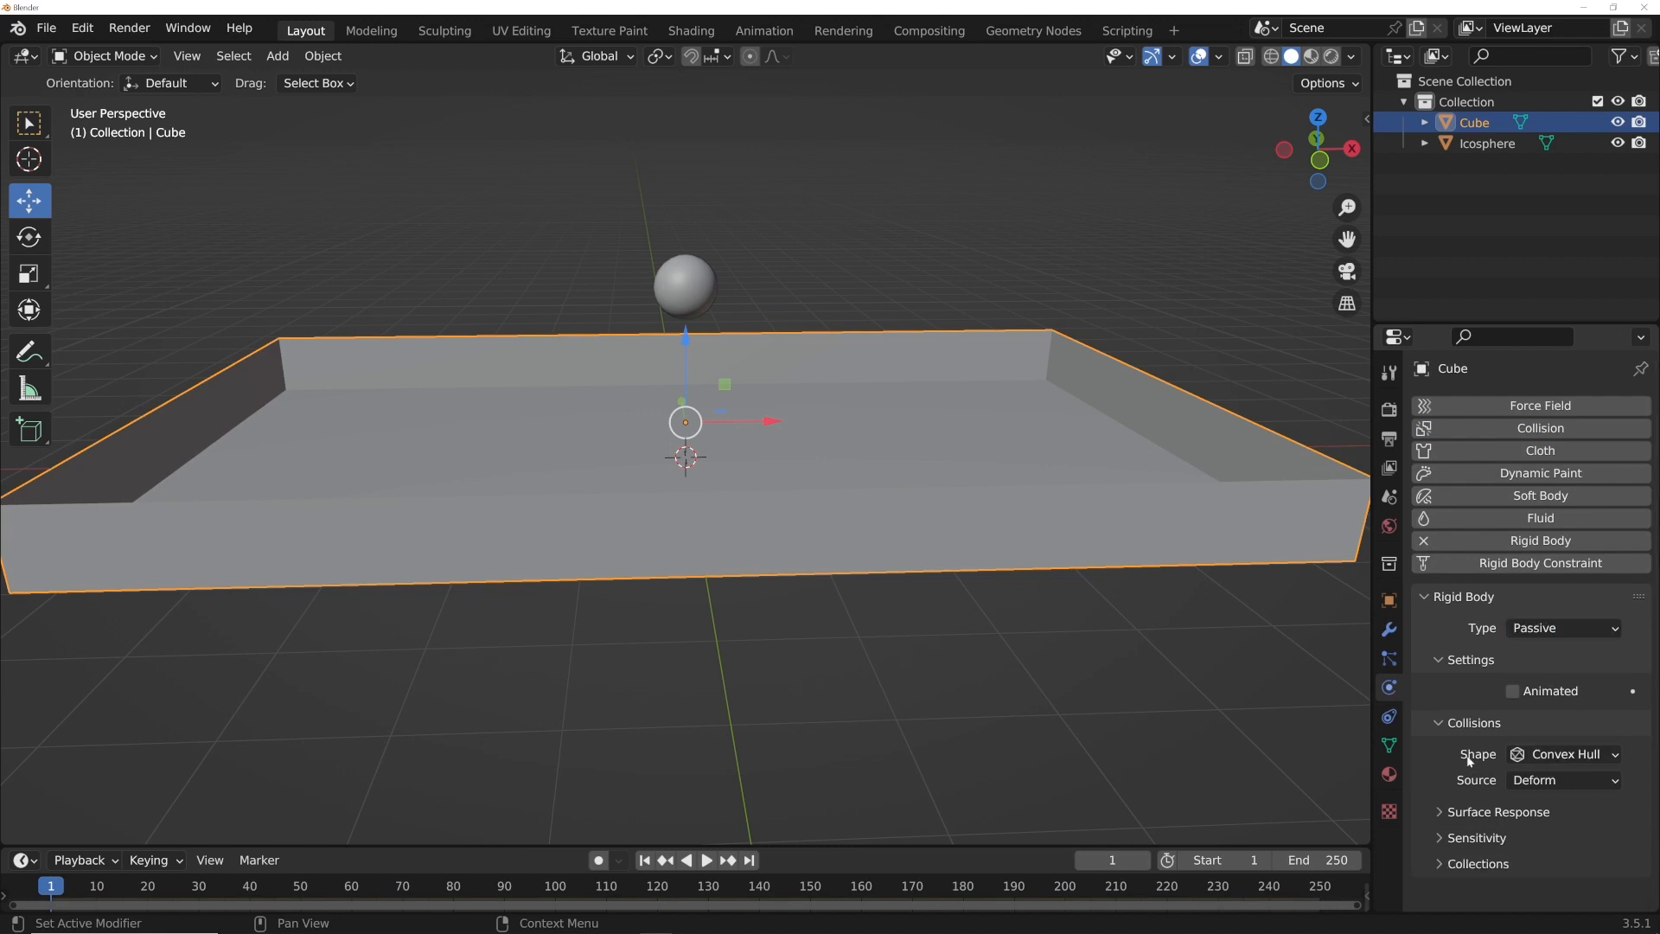
click(1561, 760)
click(1491, 597)
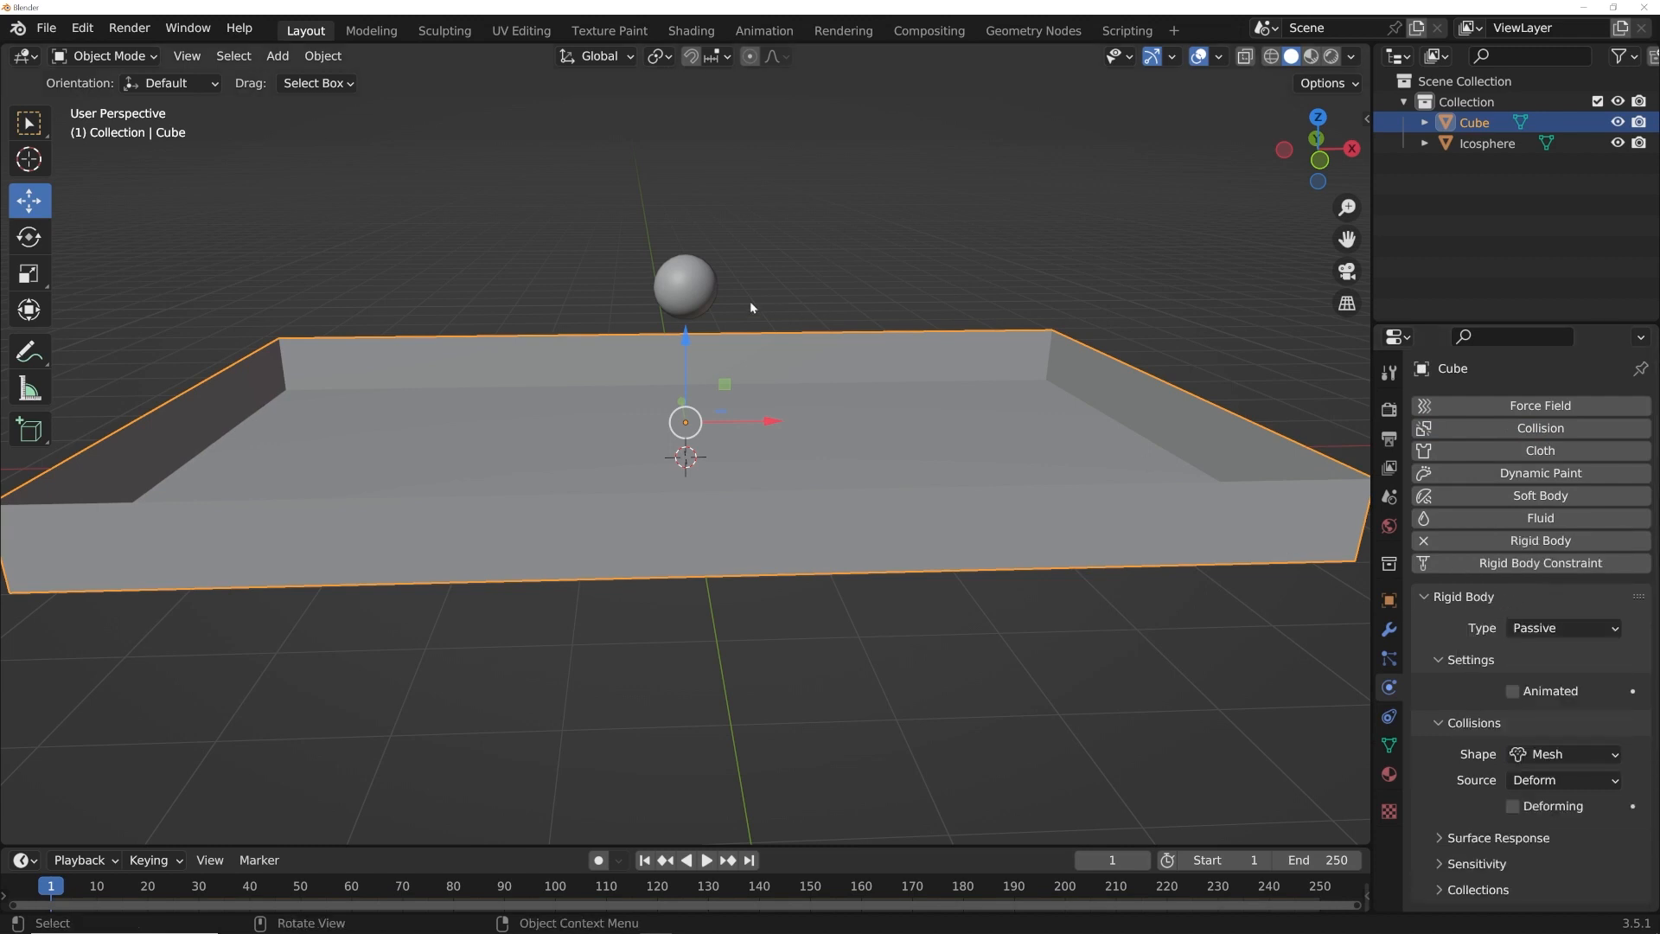
Step: Give the ball rigid body physics, keeping the Active type and the Convex Hull collision shape
click(691, 287)
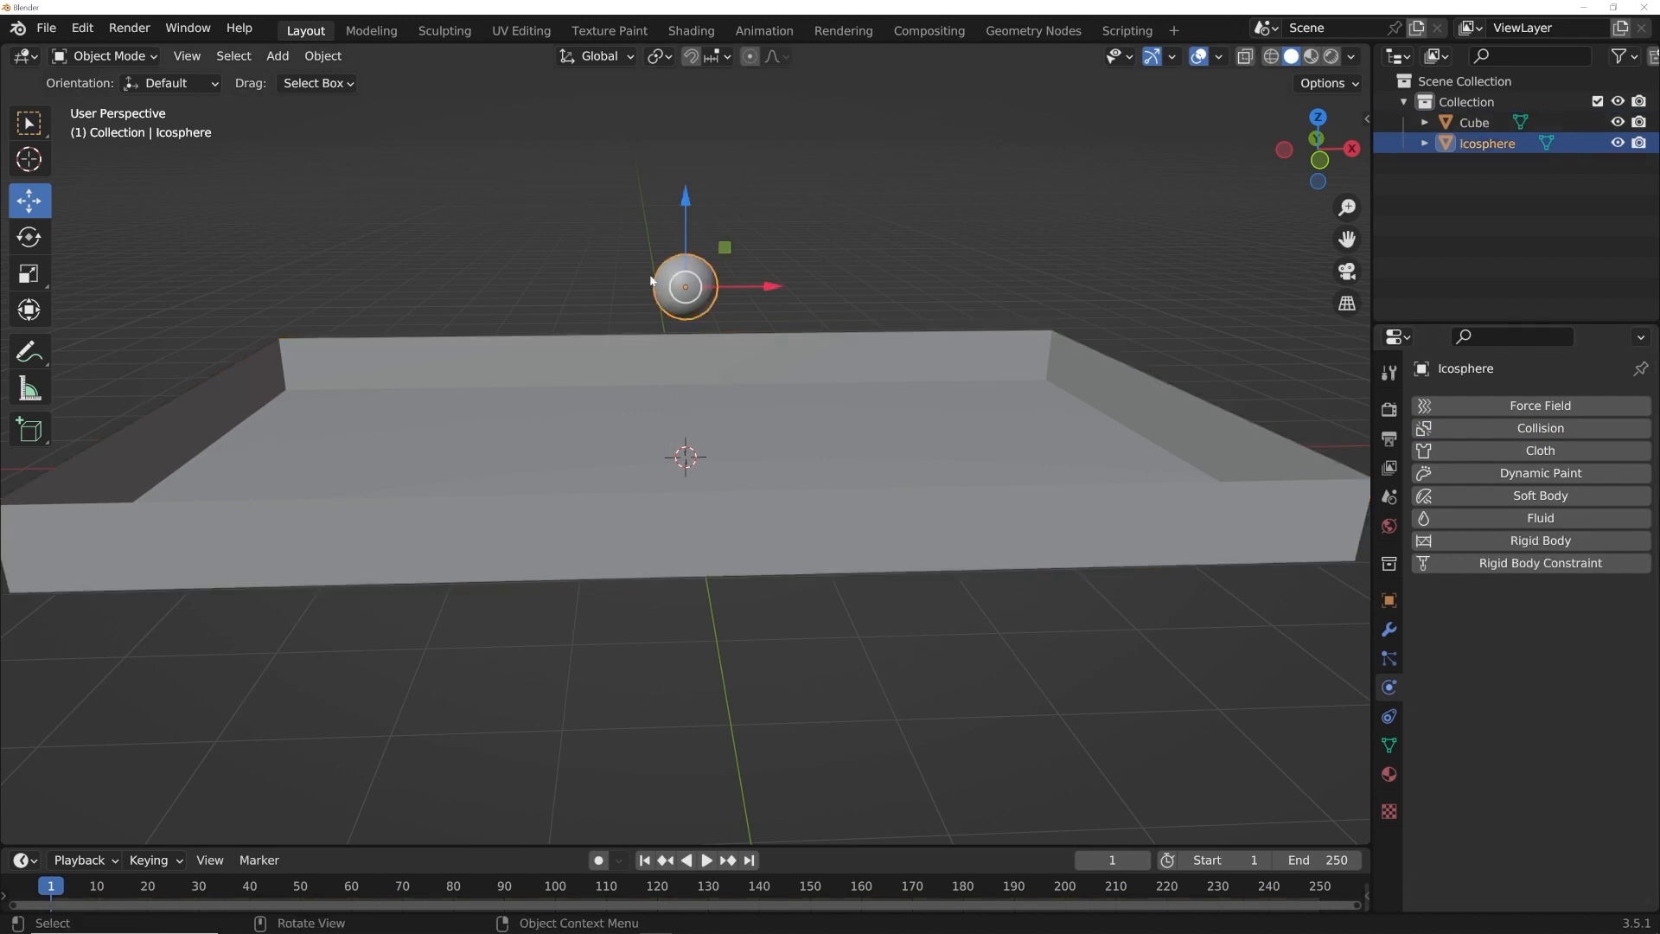
click(1540, 541)
click(1557, 799)
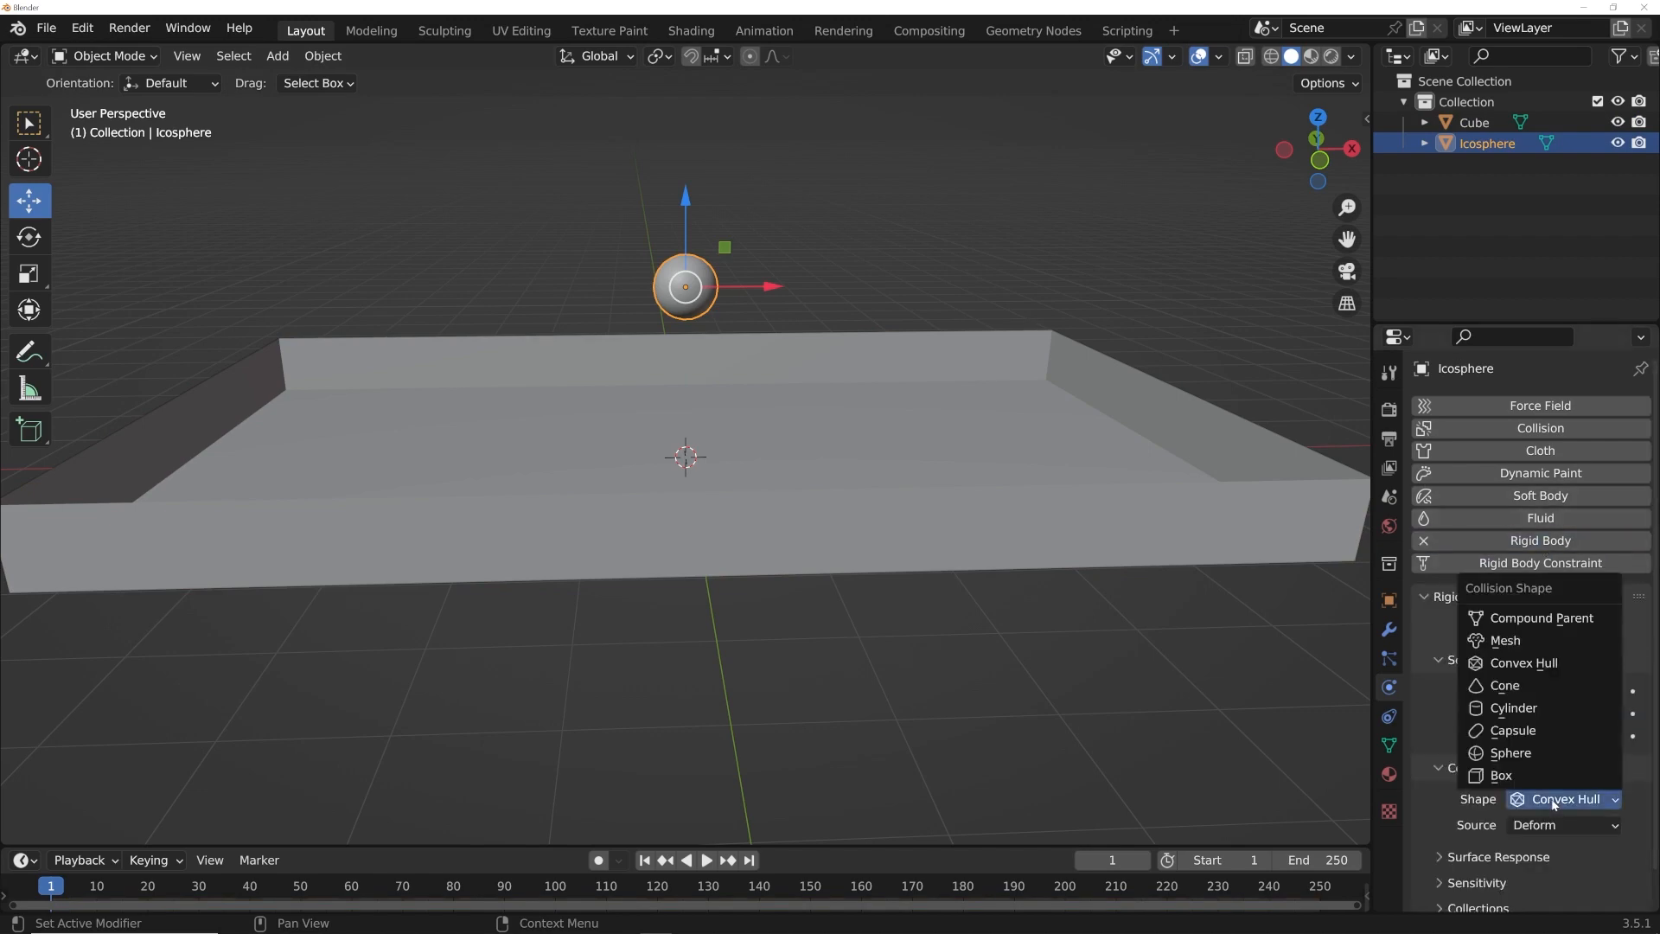
Step: Play the simulation to watch the ball drop into the tray, and rewind to frame 1
key(space)
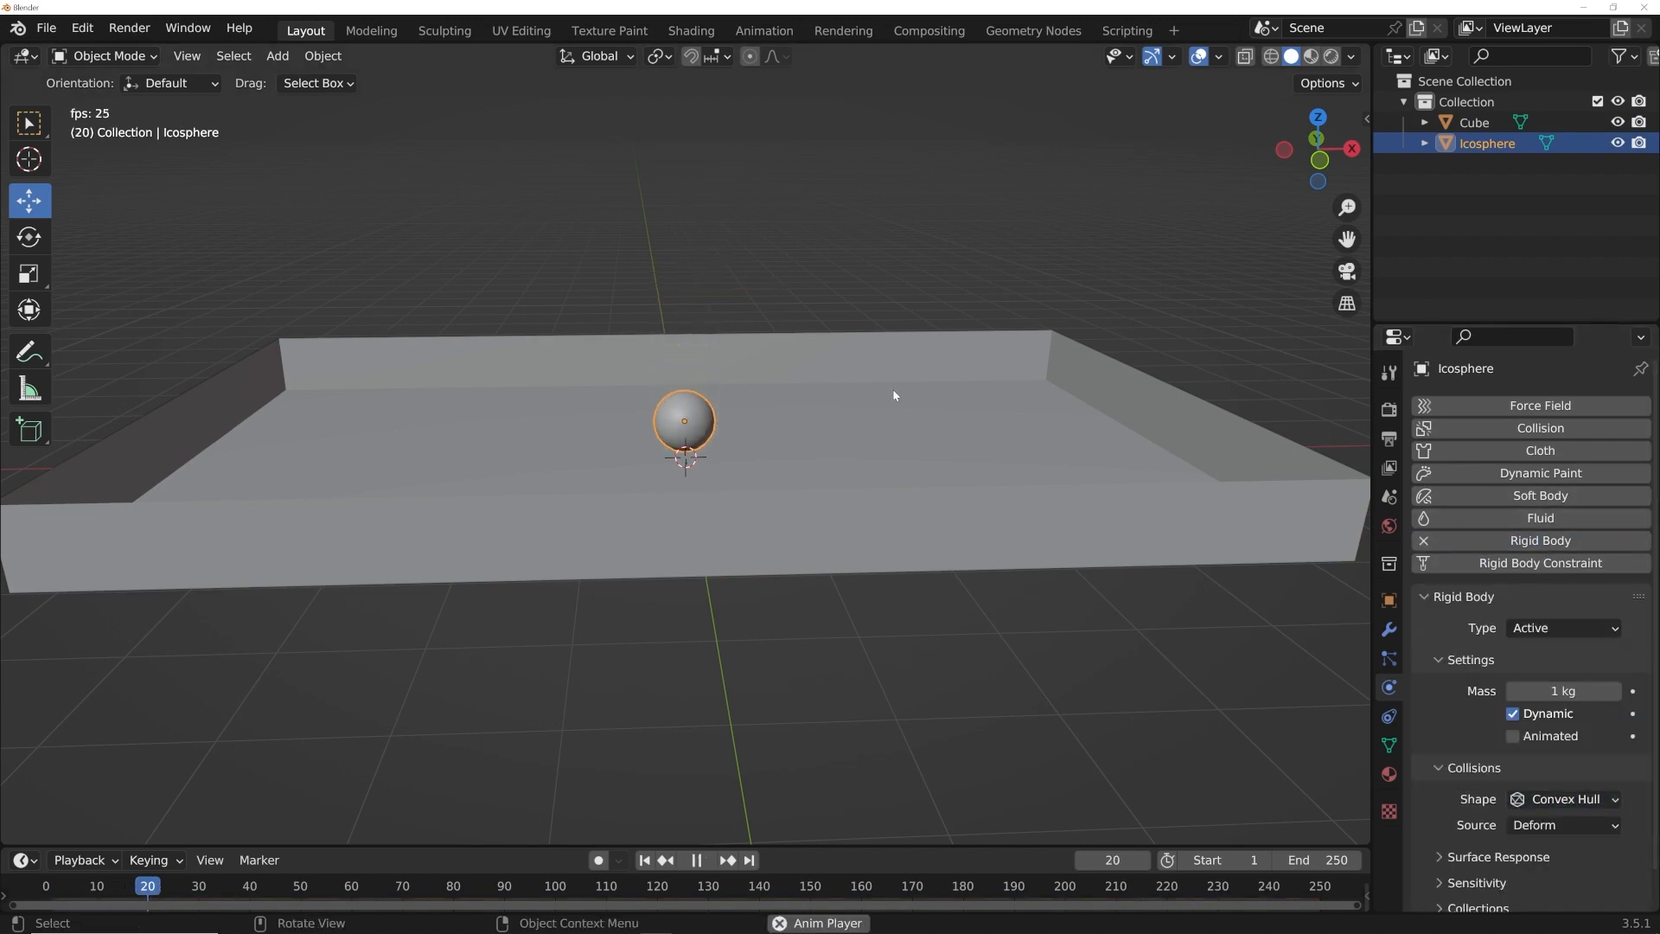
middle_drag(892, 388, 845, 475)
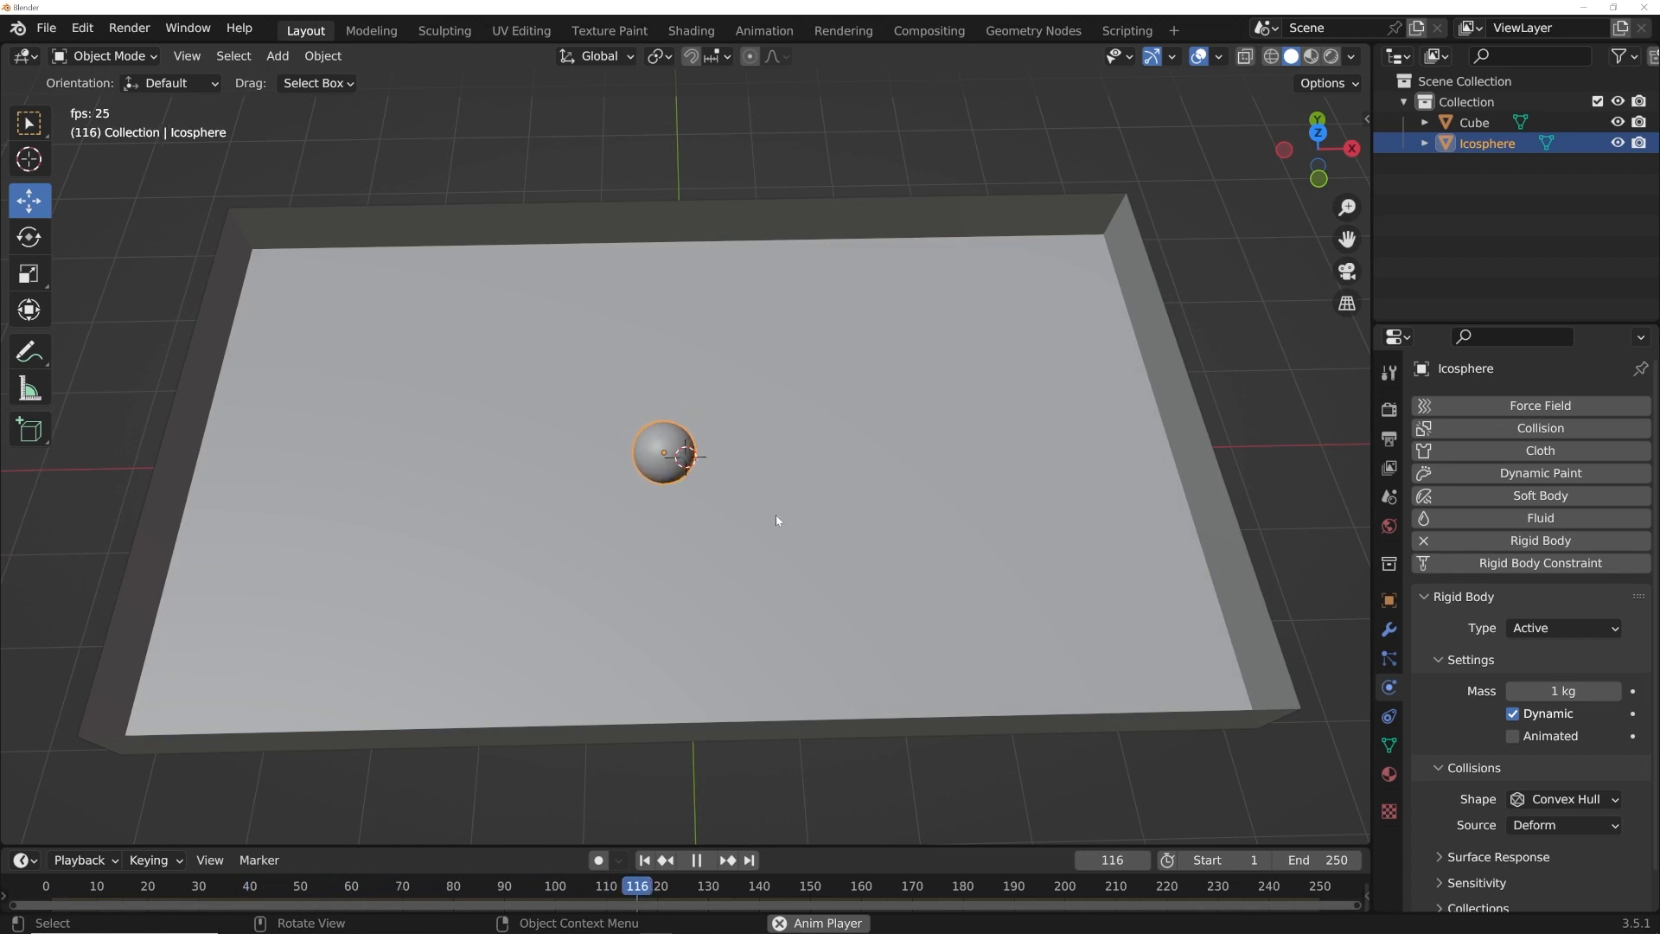
key(space)
click(643, 860)
Step: In the top view, duplicate the ball three times in an evenly spaced line along positive Y toward the tray's back edge
middle_drag(735, 532, 756, 436)
key(grave)
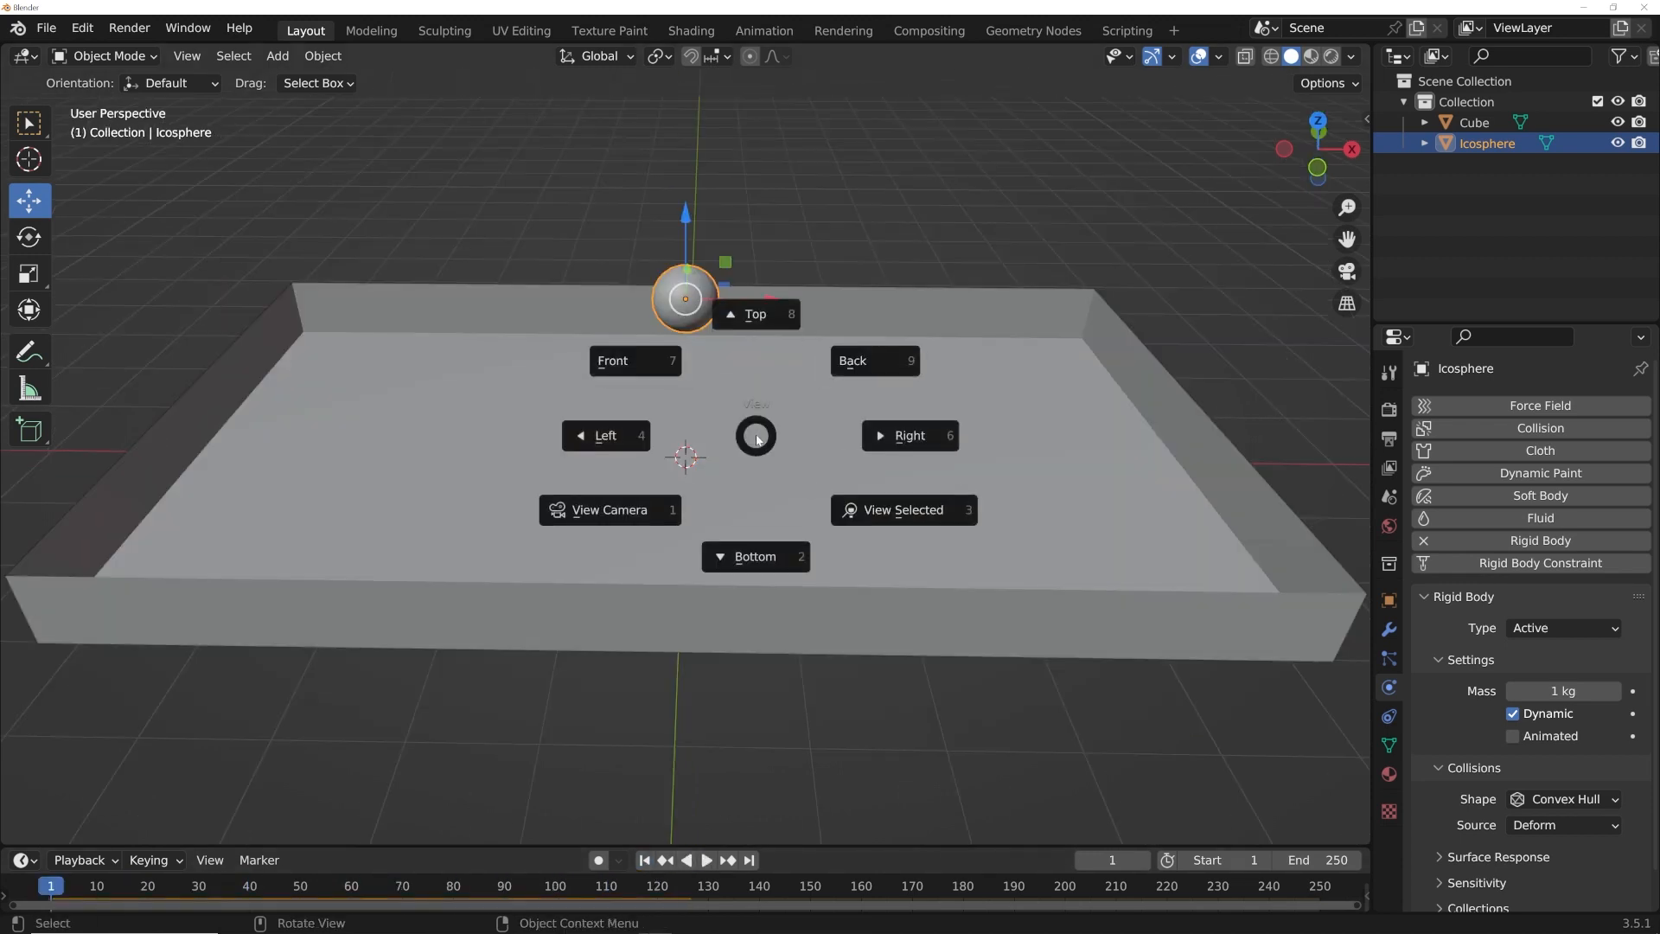
click(751, 339)
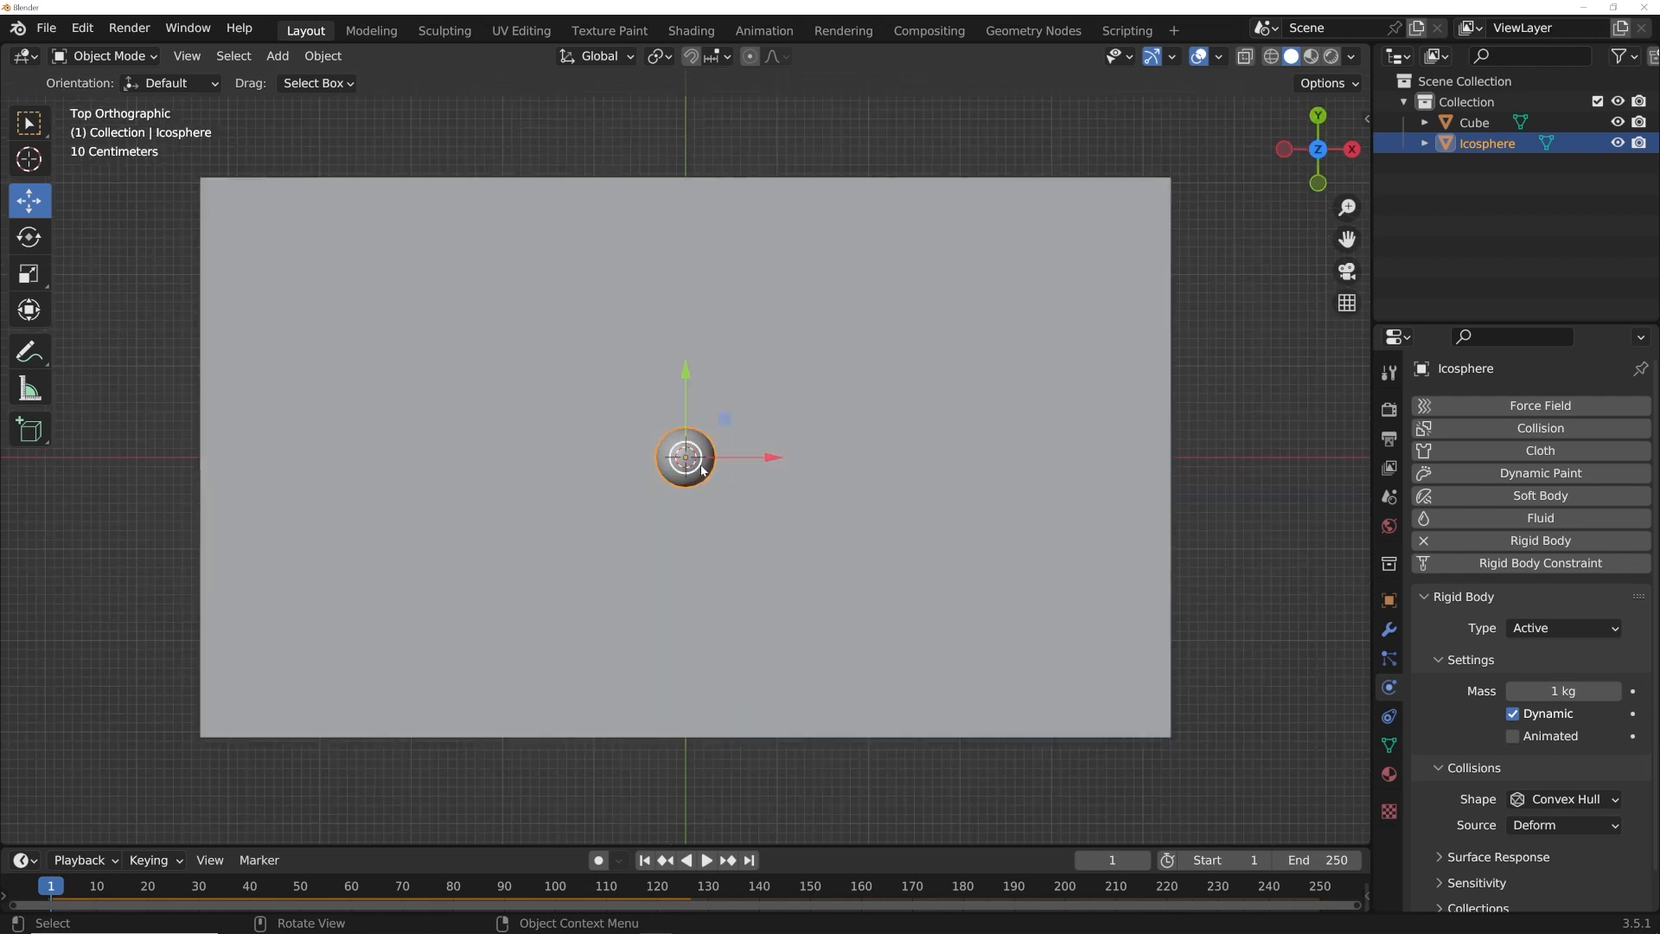
key(shift+d)
click(728, 346)
key(shift+d)
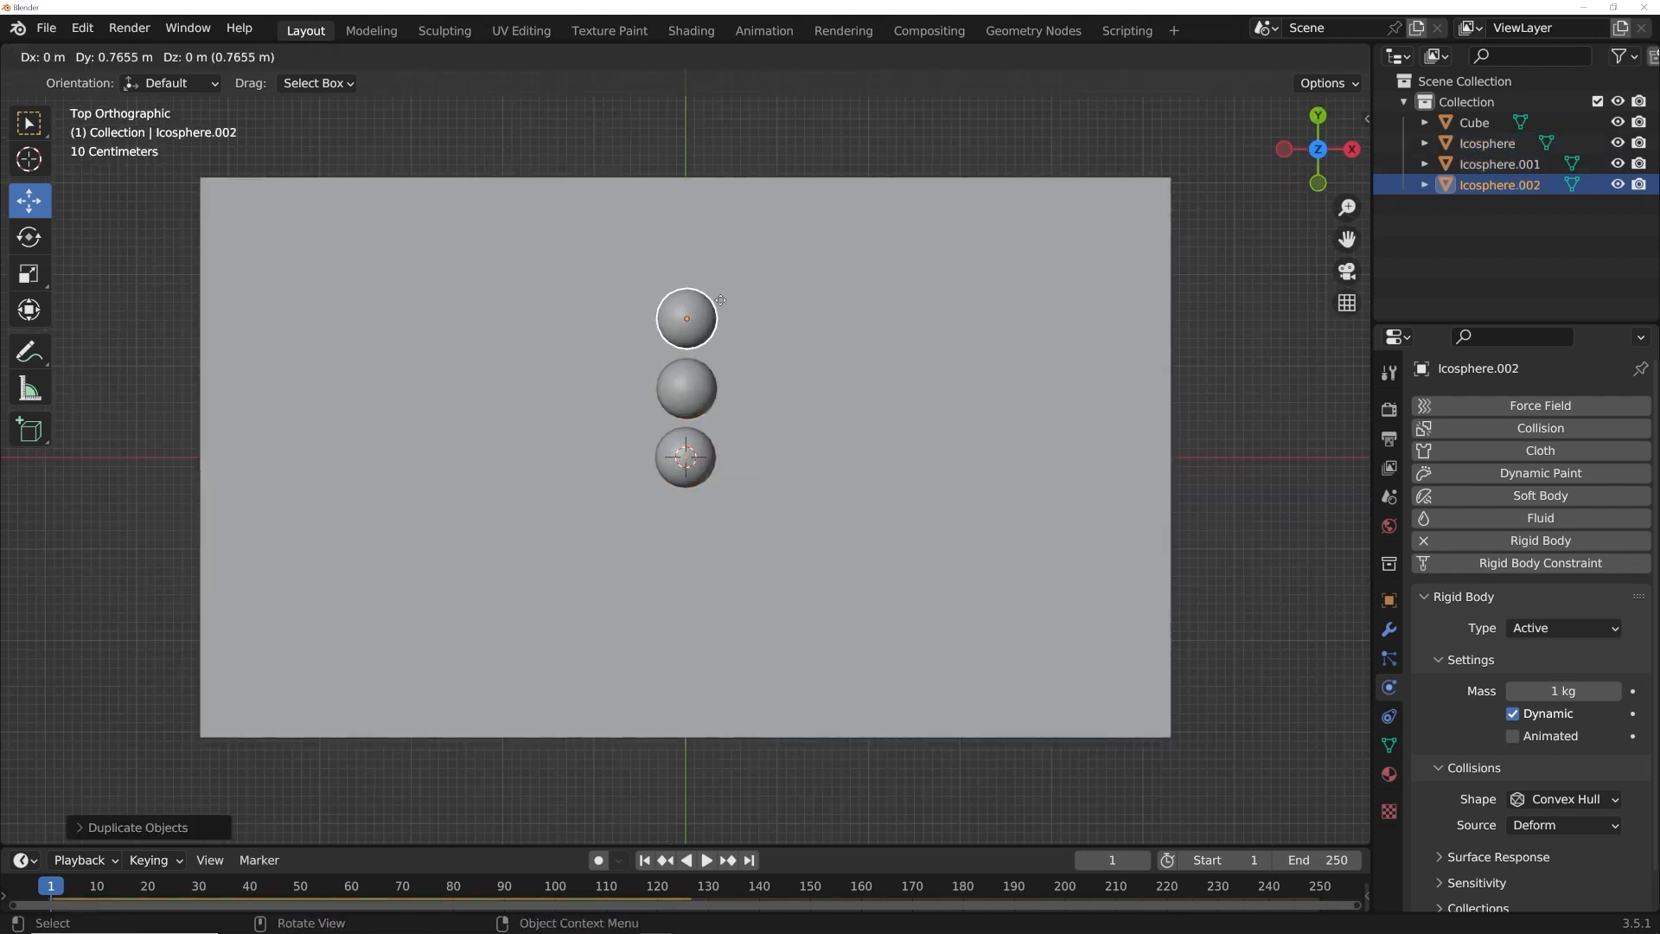
click(717, 223)
Step: Duplicate four more balls along negative Y, continuing the line from the centre ball to the tray's front edge
key(shift+d)
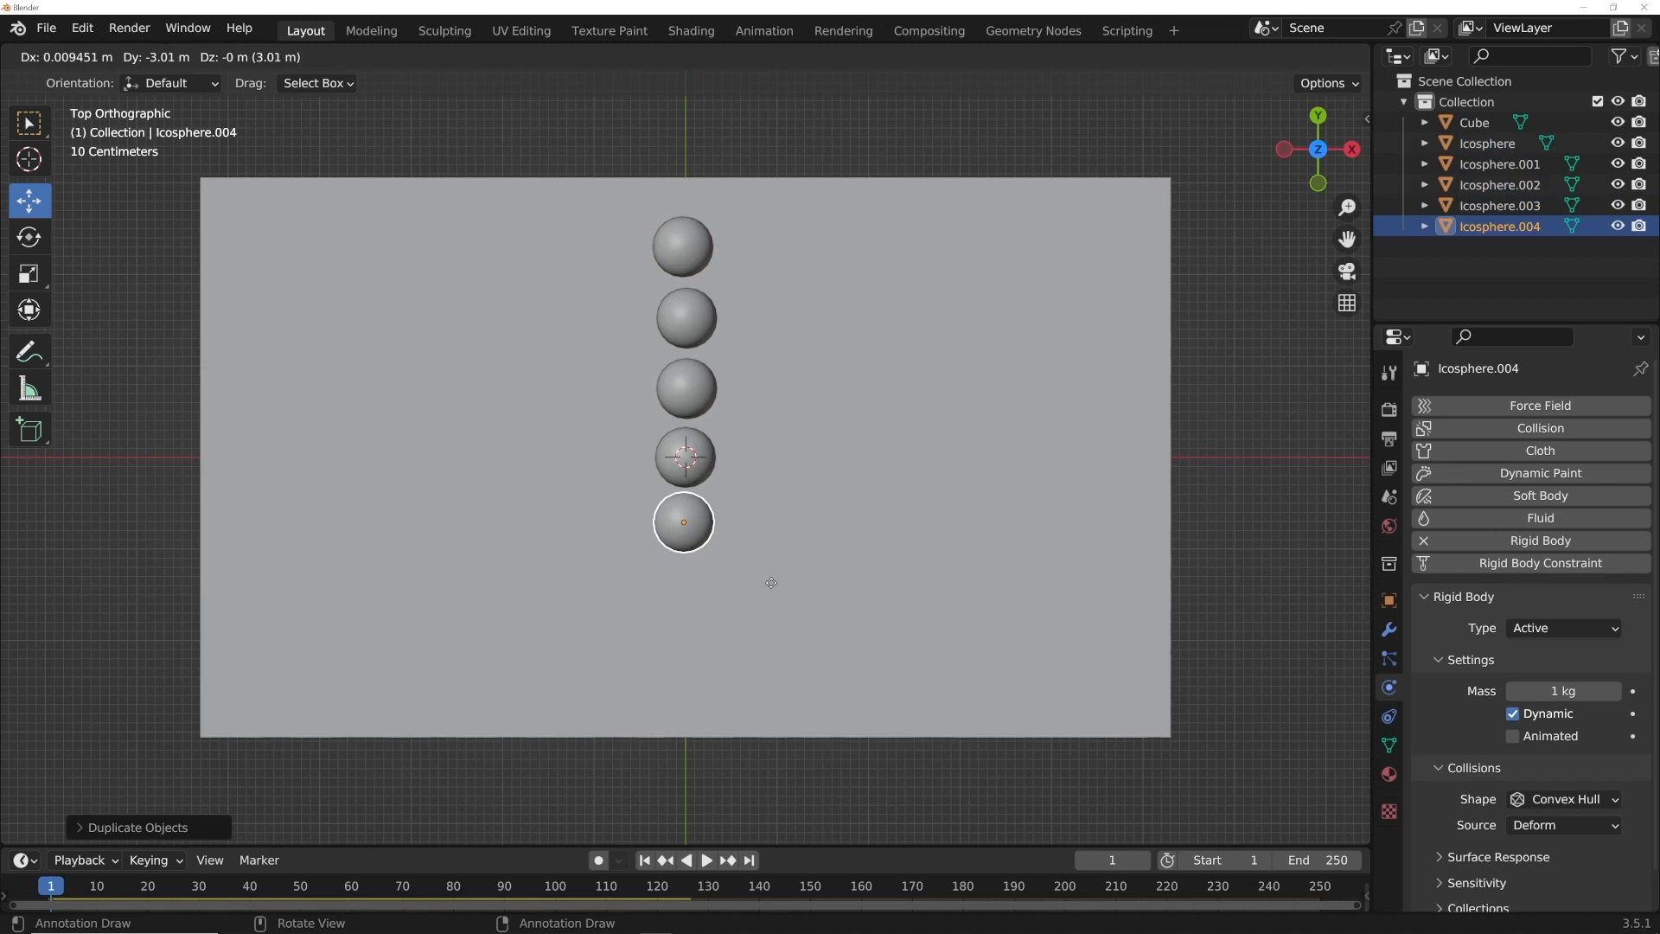
click(770, 584)
key(shift+d)
click(771, 654)
key(shift+d)
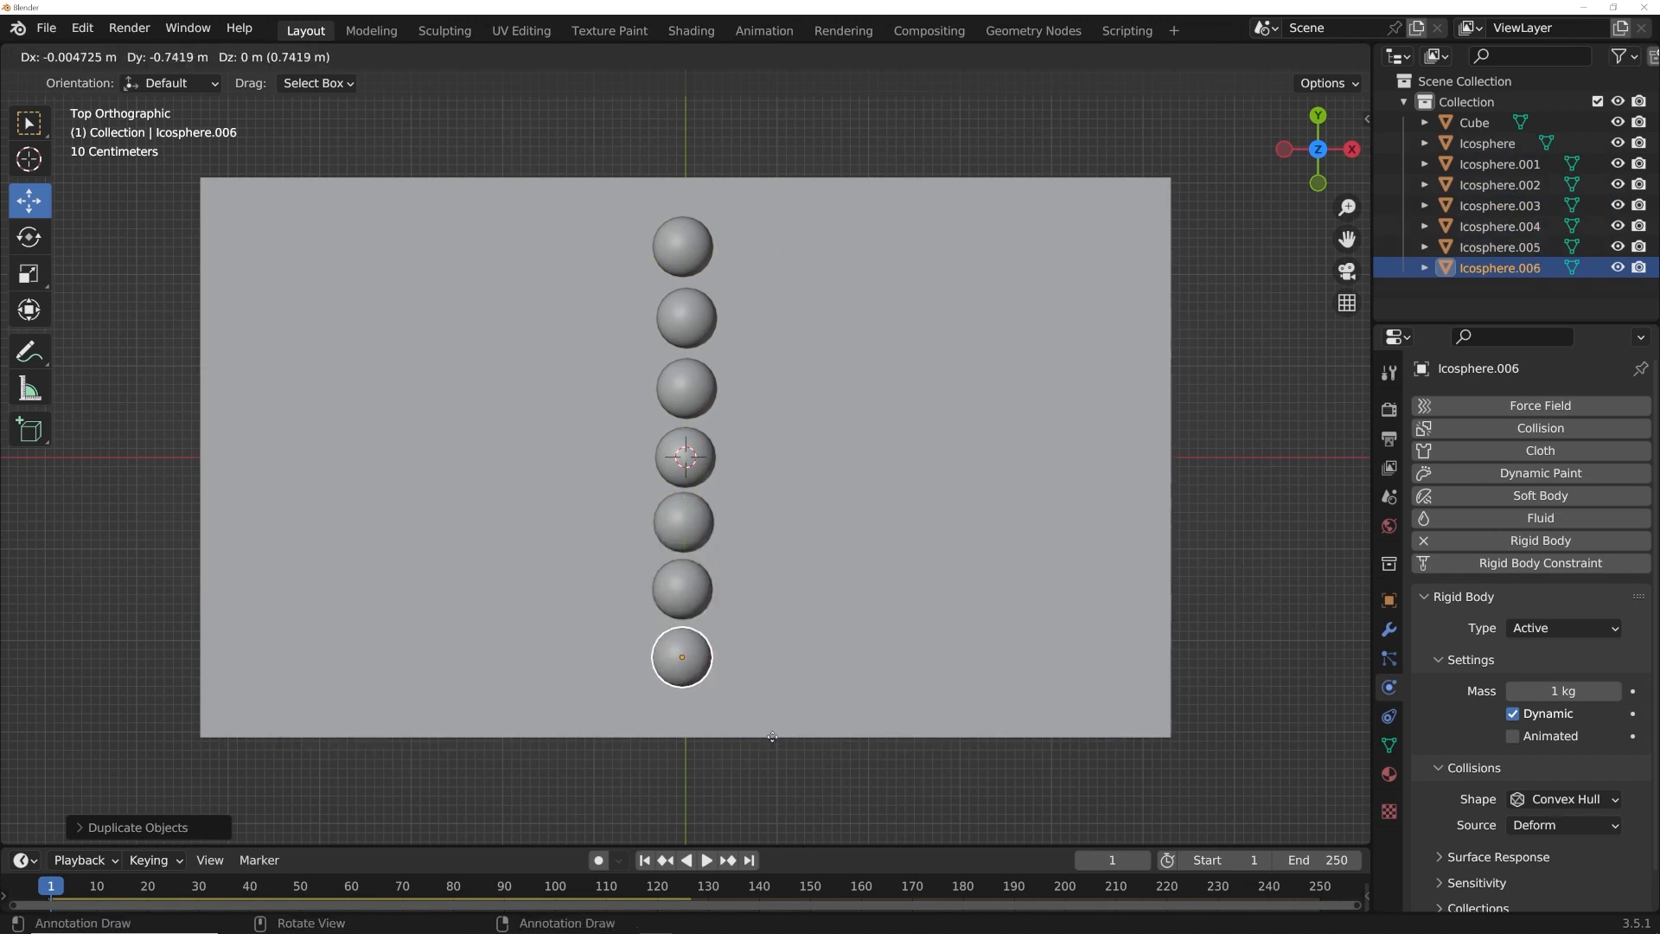
click(772, 731)
key(shift+d)
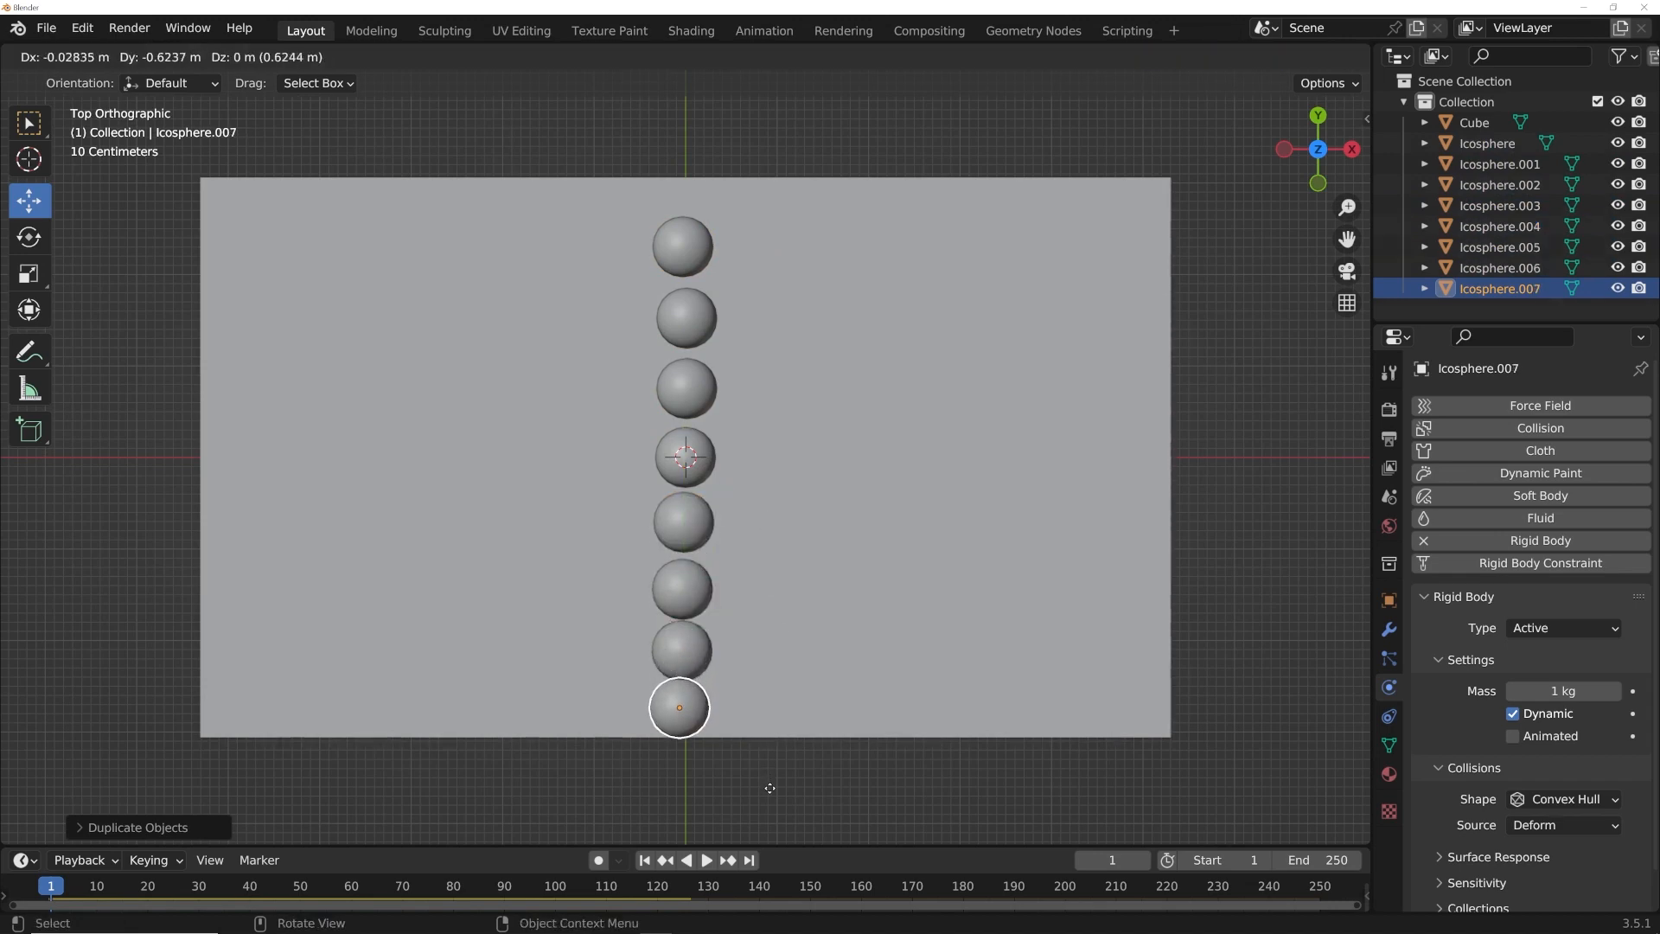
click(772, 802)
Step: Select the whole line of eight balls and shift it slightly along positive Y, keeping the front ball inside the tray
middle_drag(749, 717, 751, 223)
drag(750, 223, 627, 375)
middle_drag(735, 236, 805, 184)
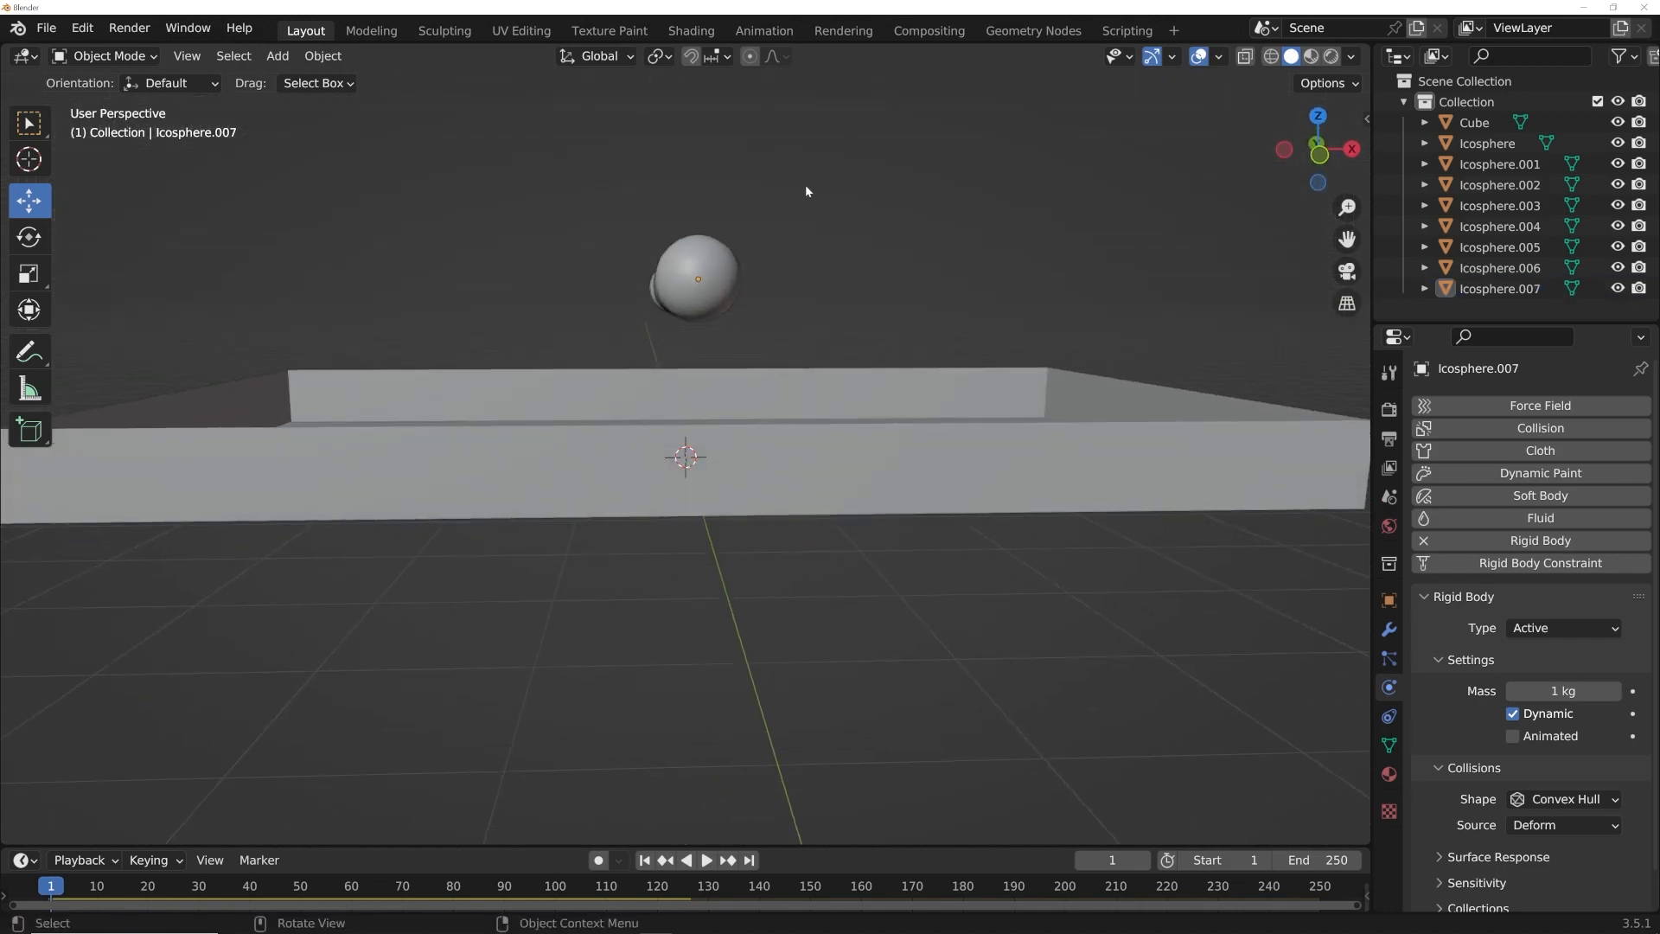
key(grave)
click(619, 276)
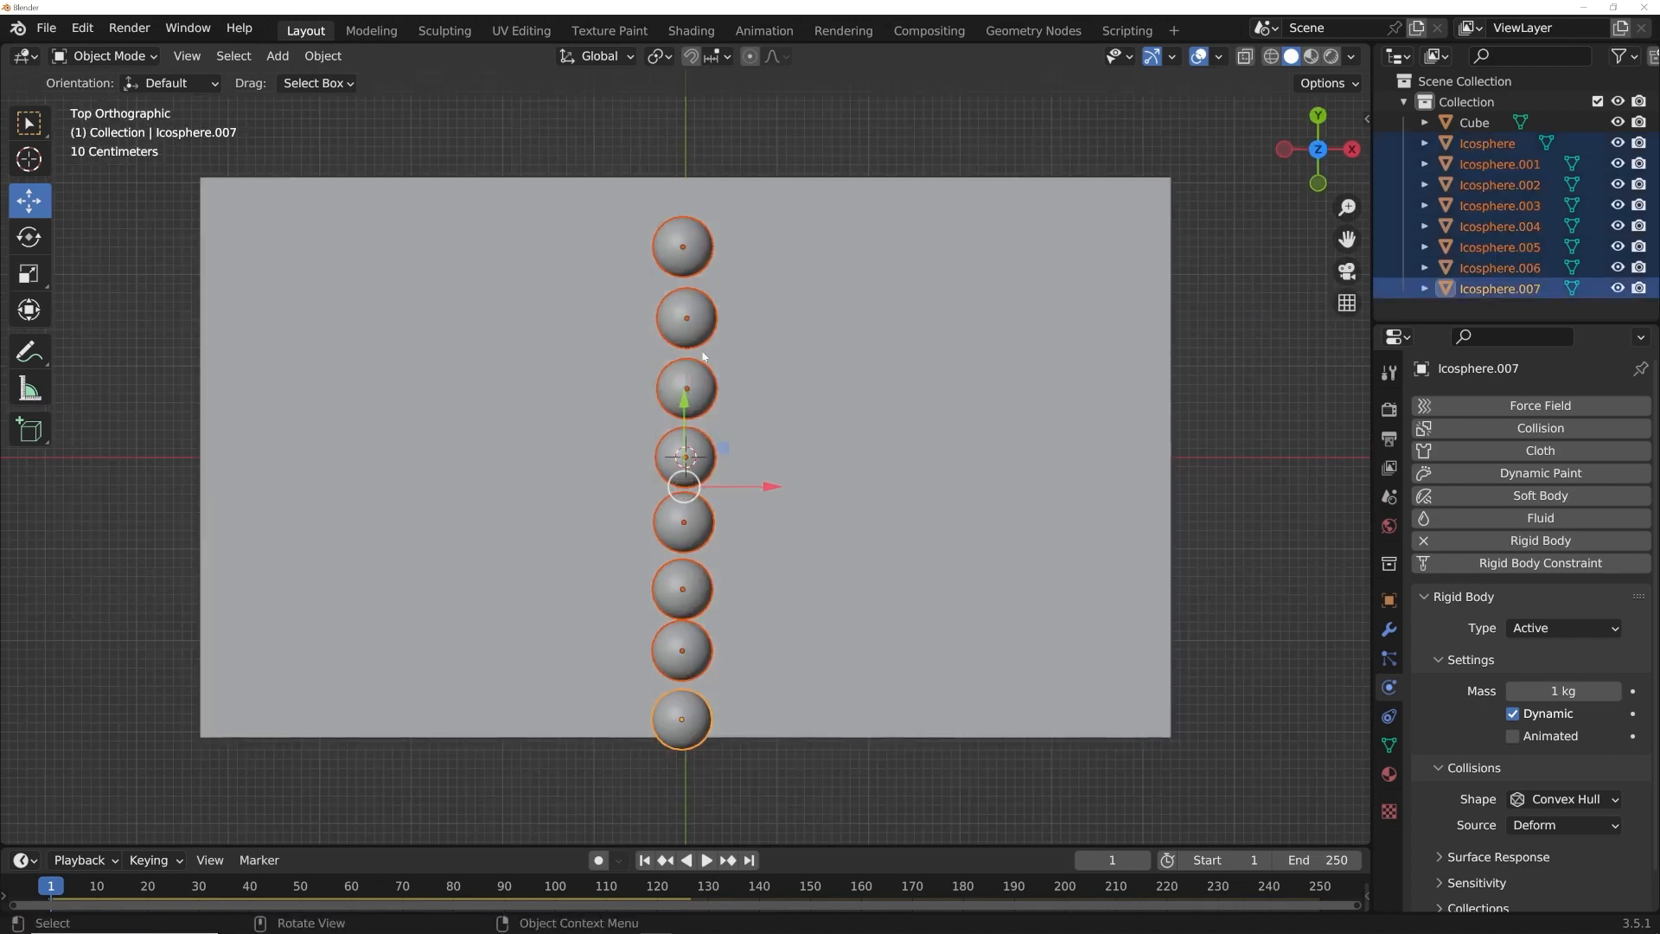
click(684, 402)
Step: Duplicate the column of balls six times along negative X, spacing the copies out to the tray's end
key(shift+d)
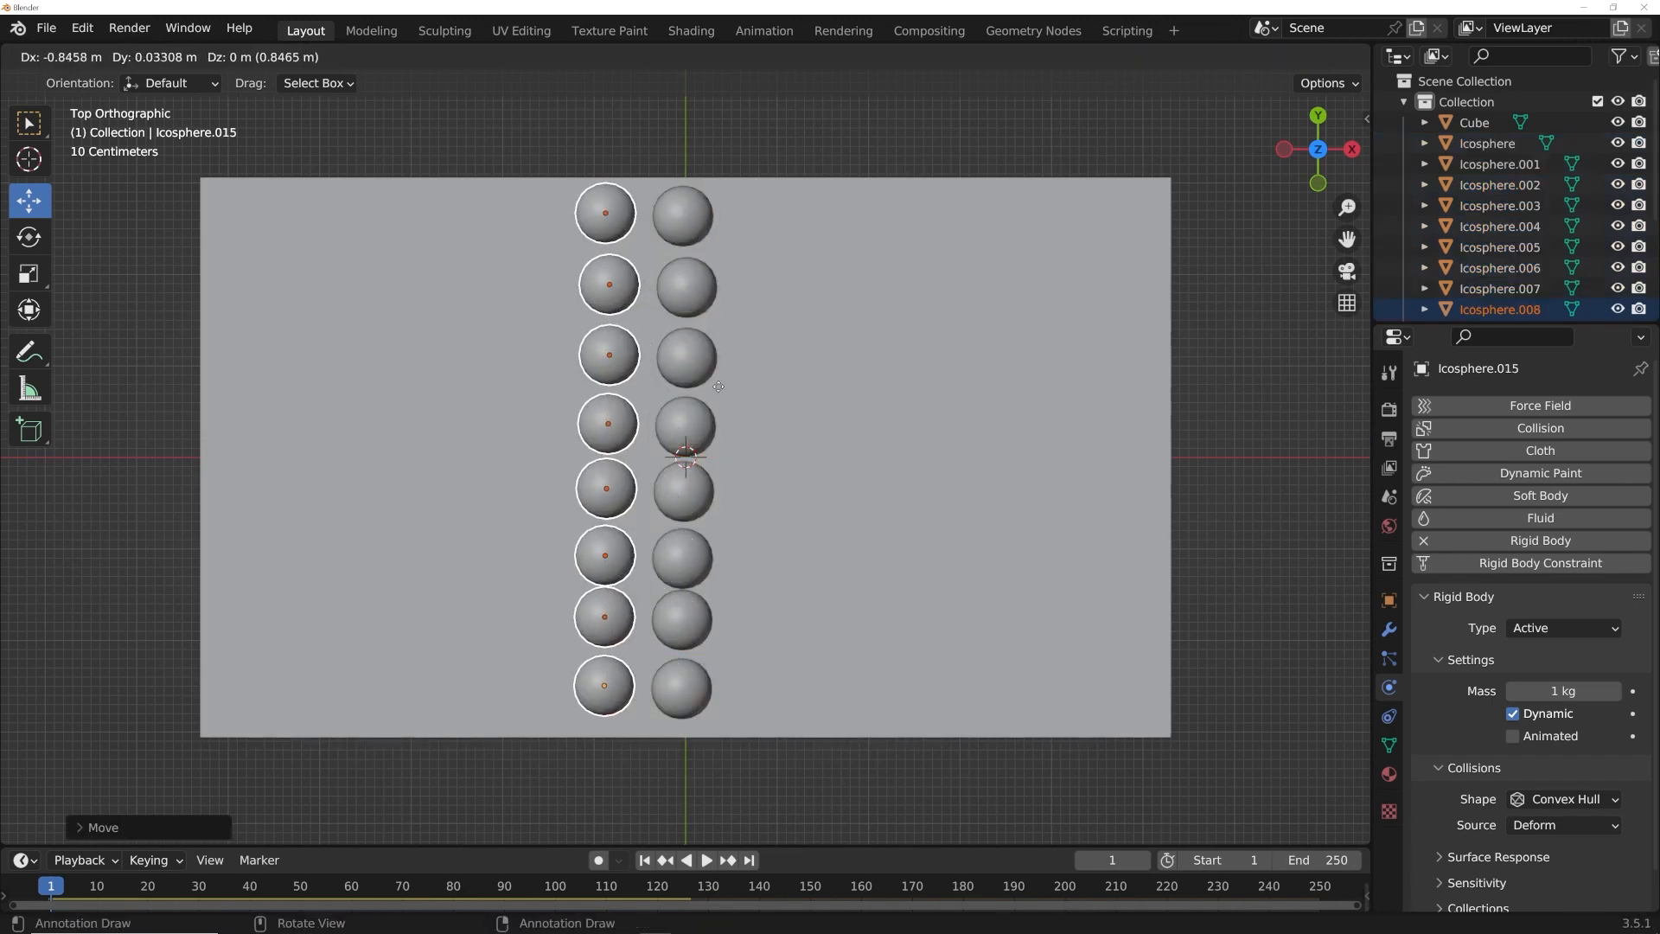
click(739, 392)
key(shift+d)
click(641, 391)
key(shift+d)
click(557, 388)
key(shift+d)
click(437, 388)
key(shift+d)
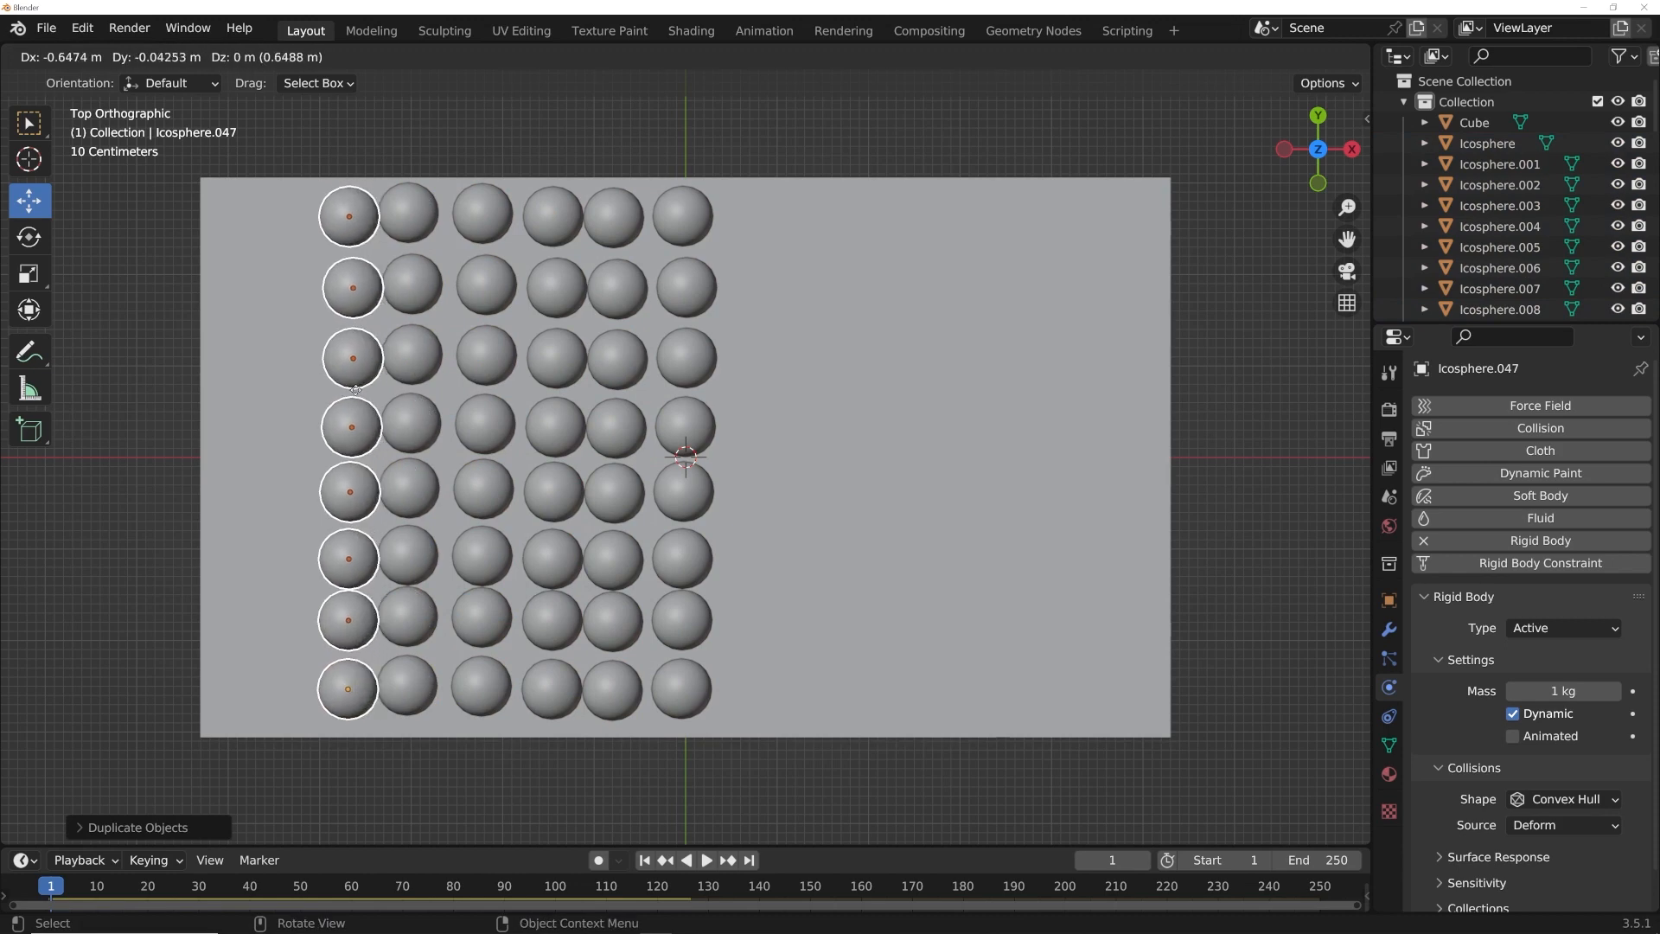
click(346, 386)
key(shift+d)
click(306, 391)
Step: Duplicate the column six more times along positive X, filling the tray's other half with evenly spaced columns
key(shift+d)
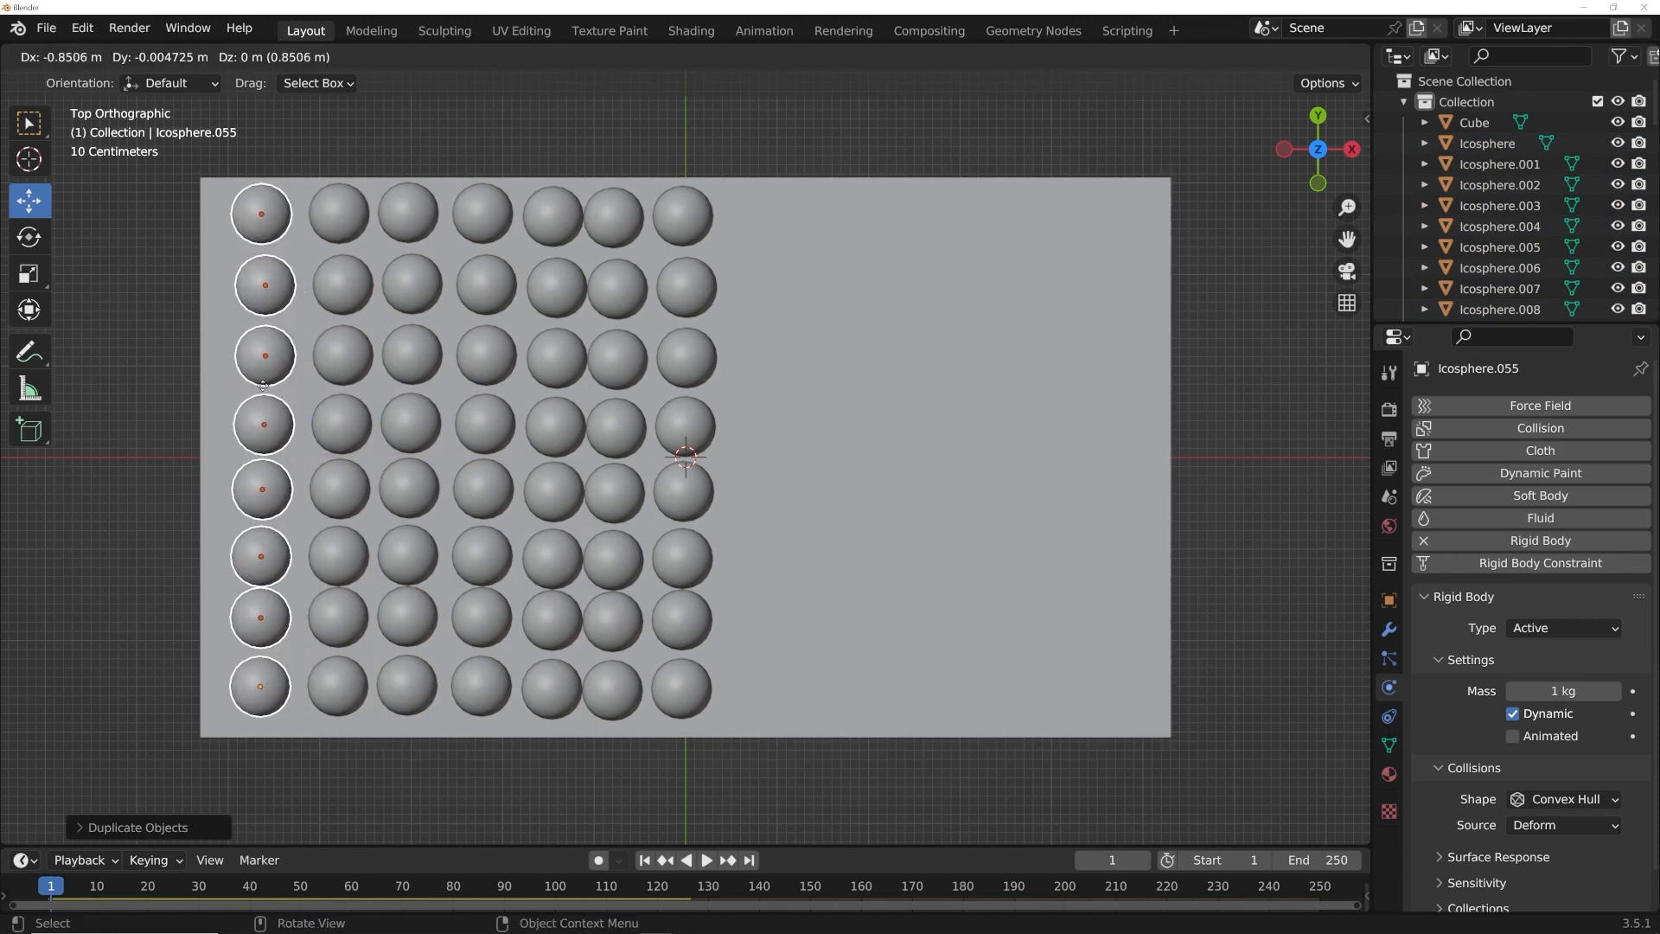
click(794, 389)
key(shift+d)
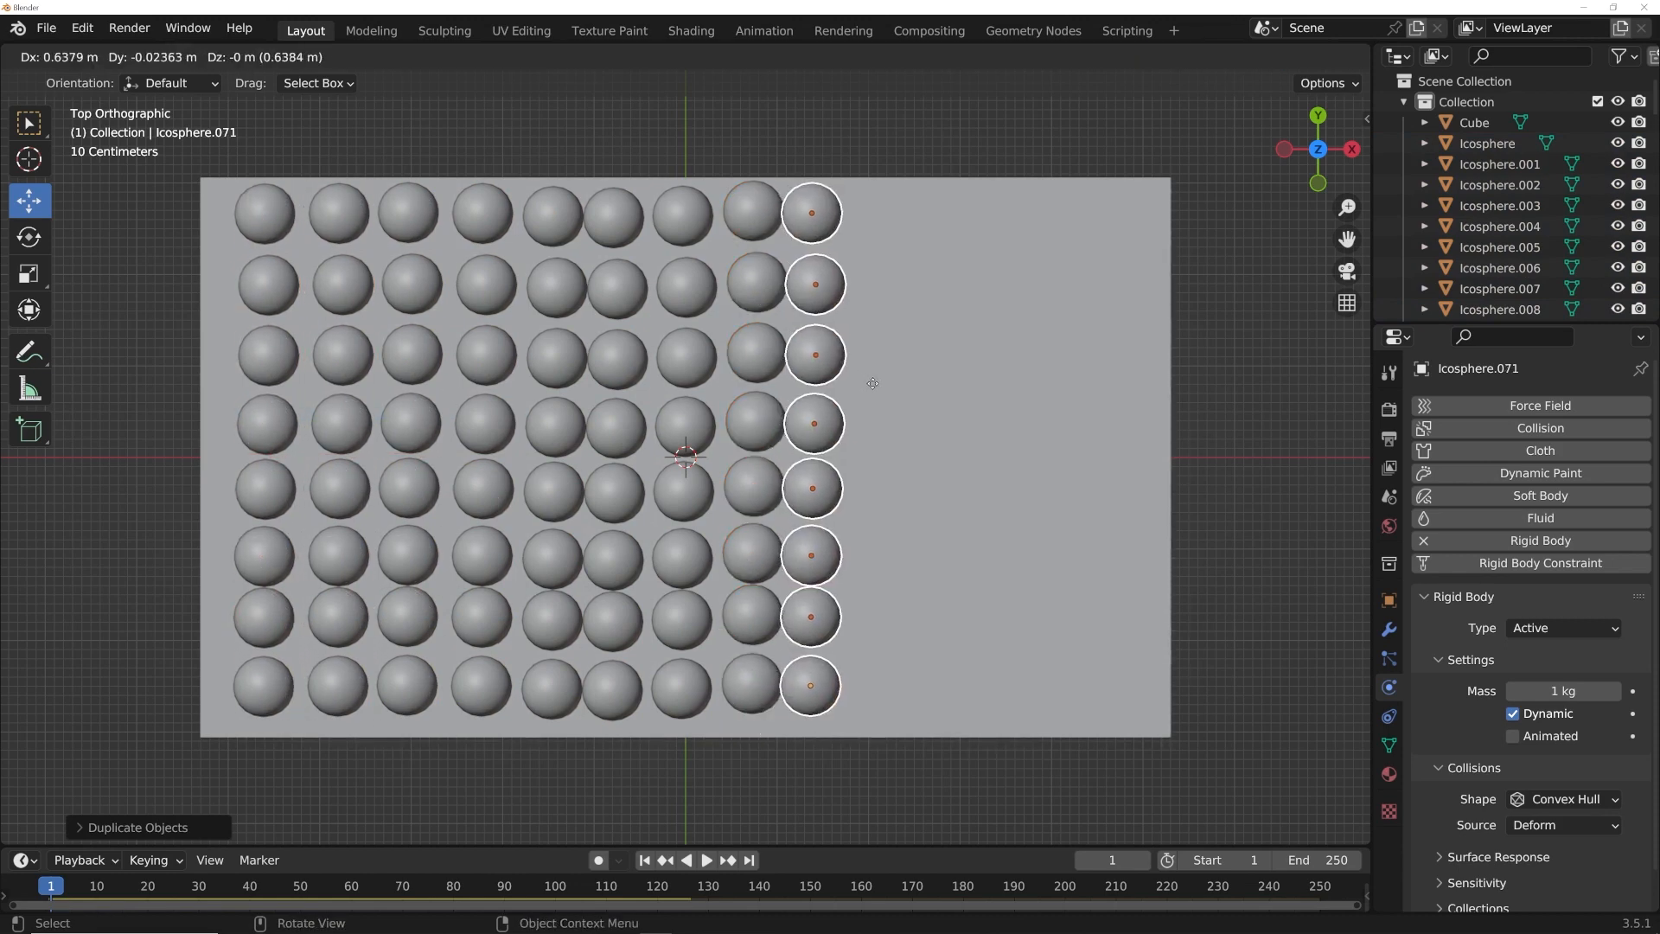
click(895, 386)
key(shift+d)
click(1038, 376)
key(shift+d)
click(1086, 380)
key(shift+d)
click(1156, 378)
key(shift+d)
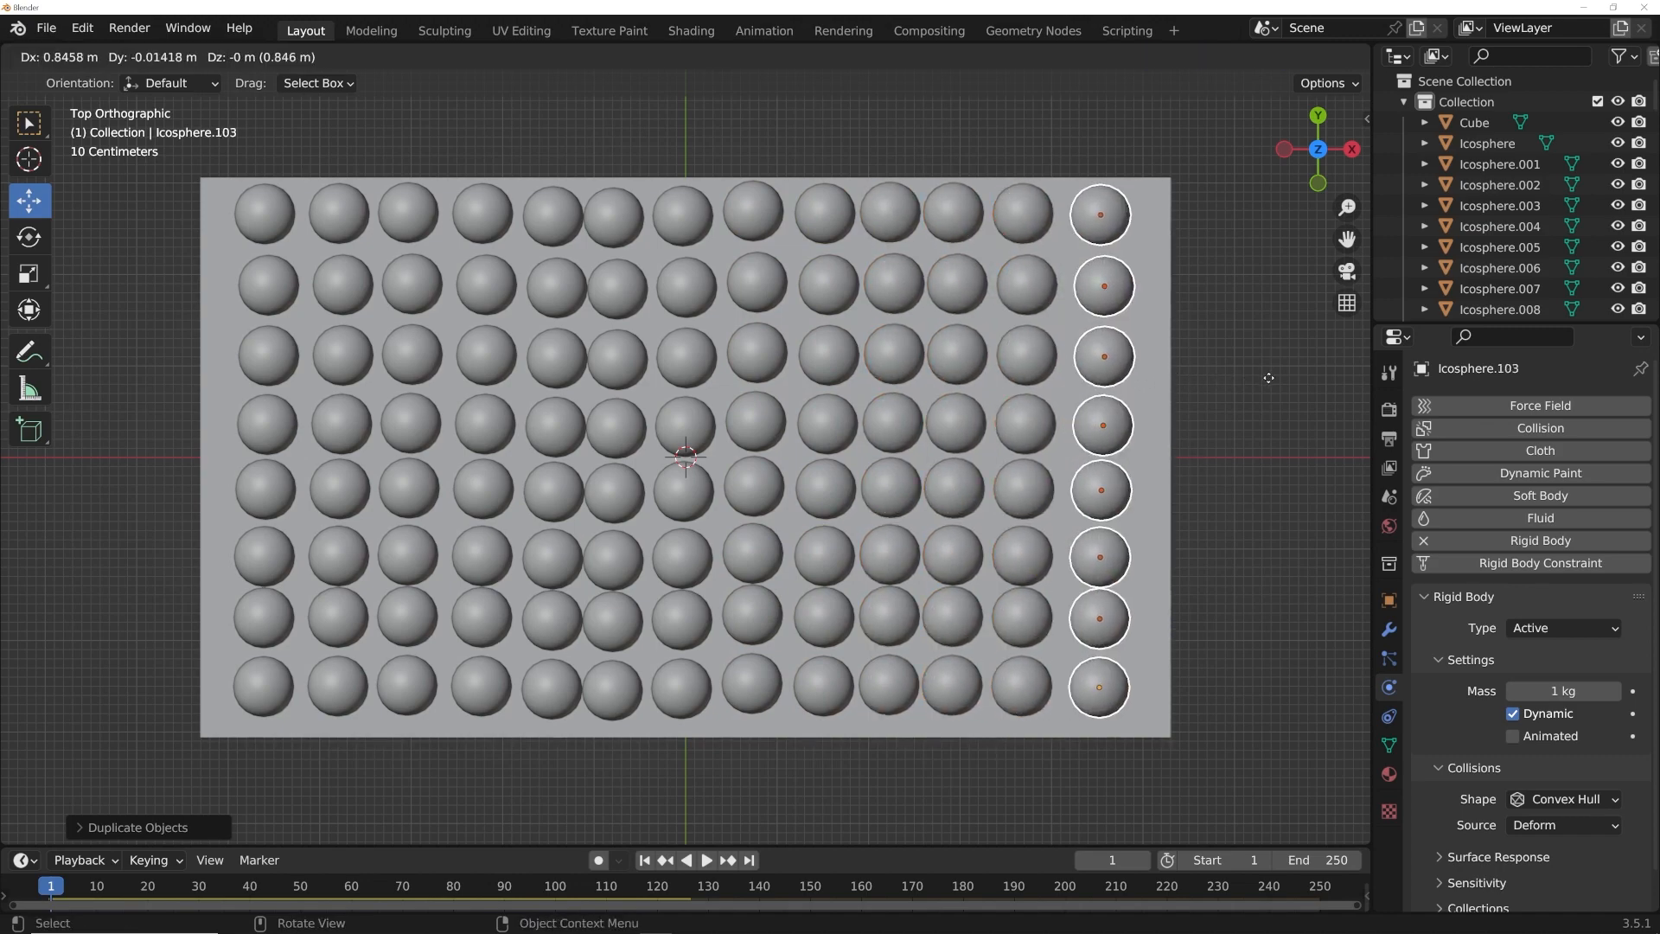
click(1261, 377)
Step: Select the entire layer of balls, duplicate it, and raise the copy along Z to form a second layer
middle_drag(1104, 511, 959, 259)
scroll(949, 257, down, 5)
middle_drag(925, 505, 916, 376)
drag(1087, 405, 294, 488)
key(shift+d)
right_click(768, 434)
drag(681, 396, 681, 342)
Step: Select both layers of balls and rotate them about 10° as seen from the front, so they slope toward positive X
drag(1103, 359, 328, 495)
key(r)
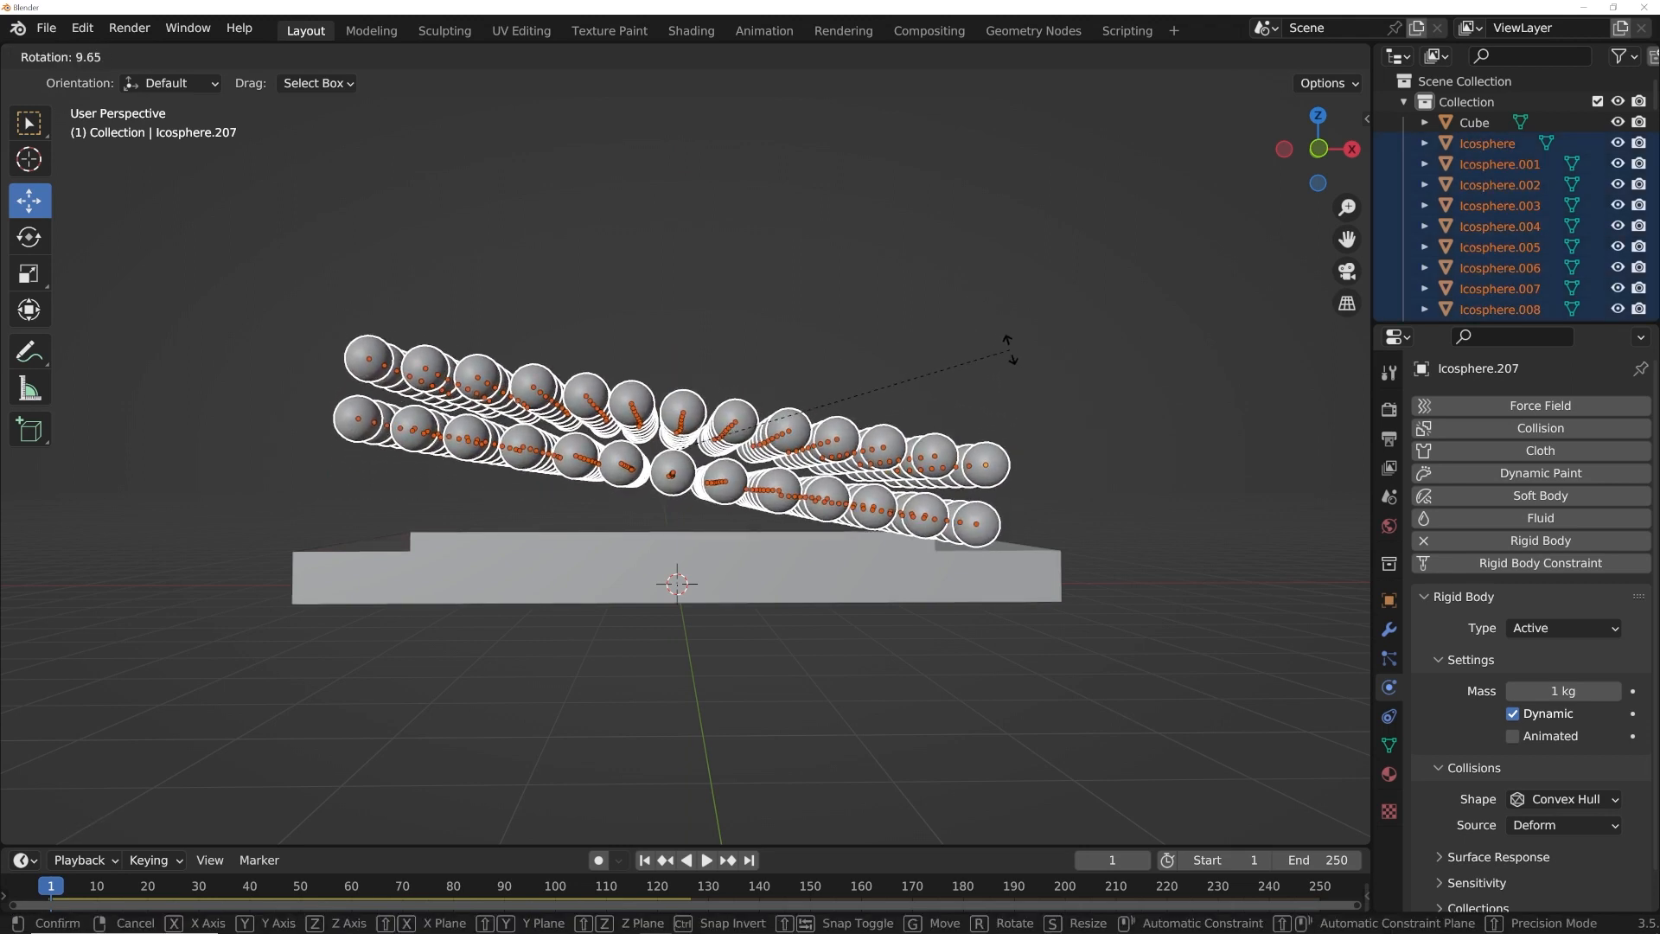
click(994, 356)
middle_drag(990, 360, 887, 387)
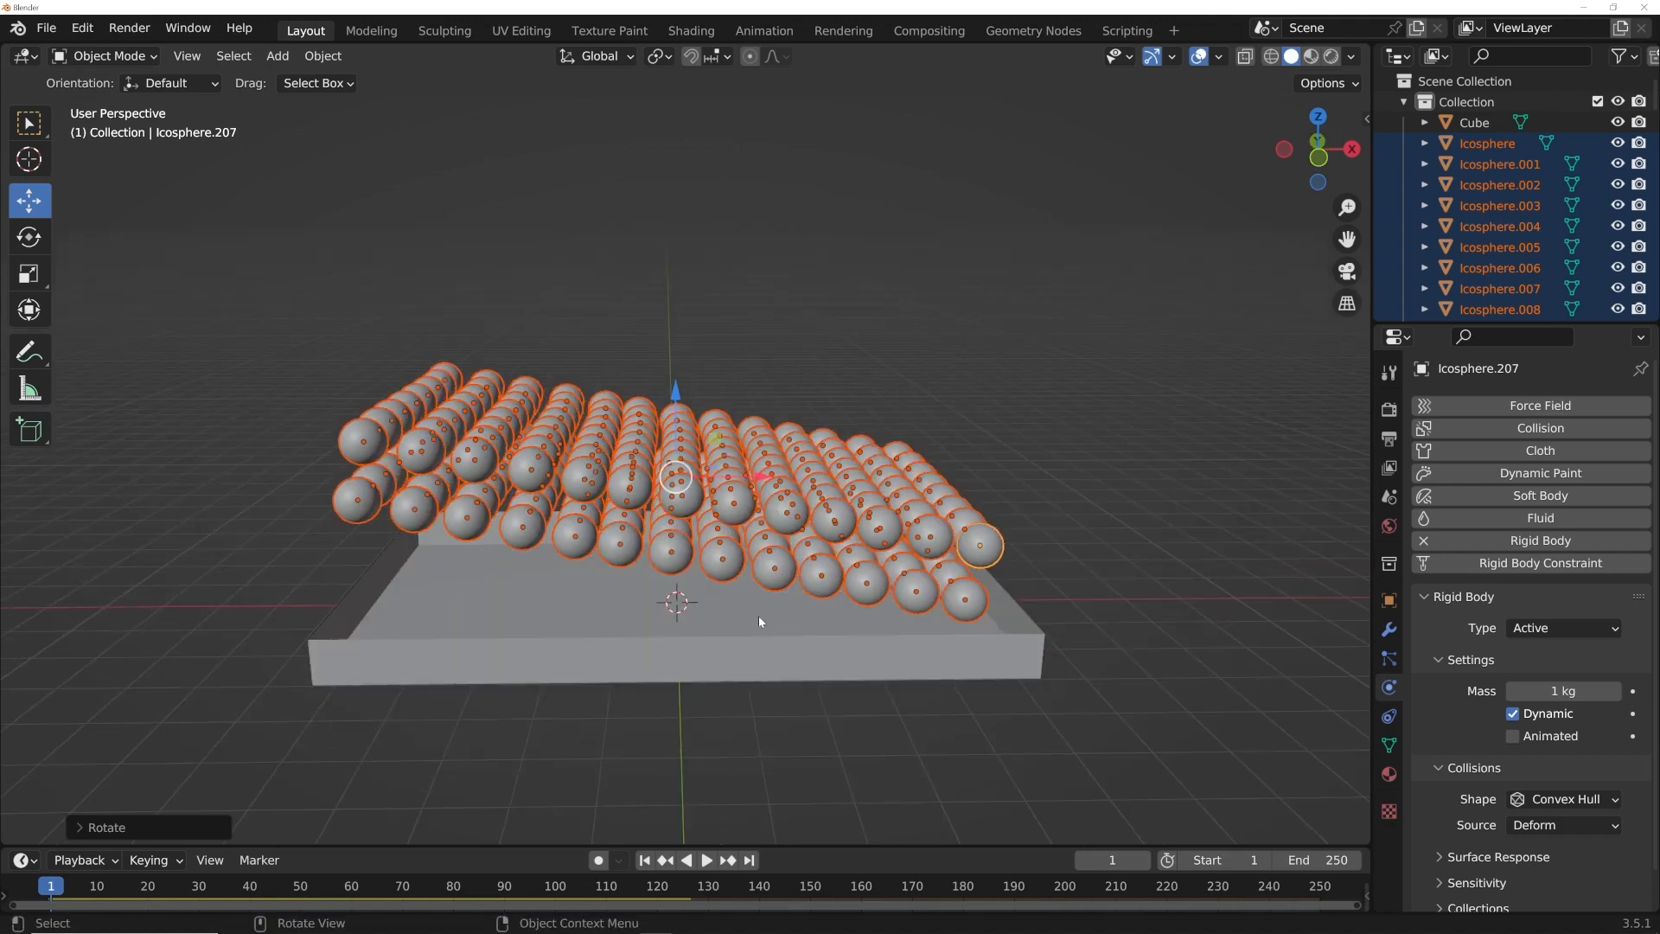
Step: Play the simulation to check how the tilted layers of balls fall and settle in the tray
middle_drag(538, 449, 677, 780)
middle_drag(508, 565, 527, 415)
middle_drag(648, 828, 676, 672)
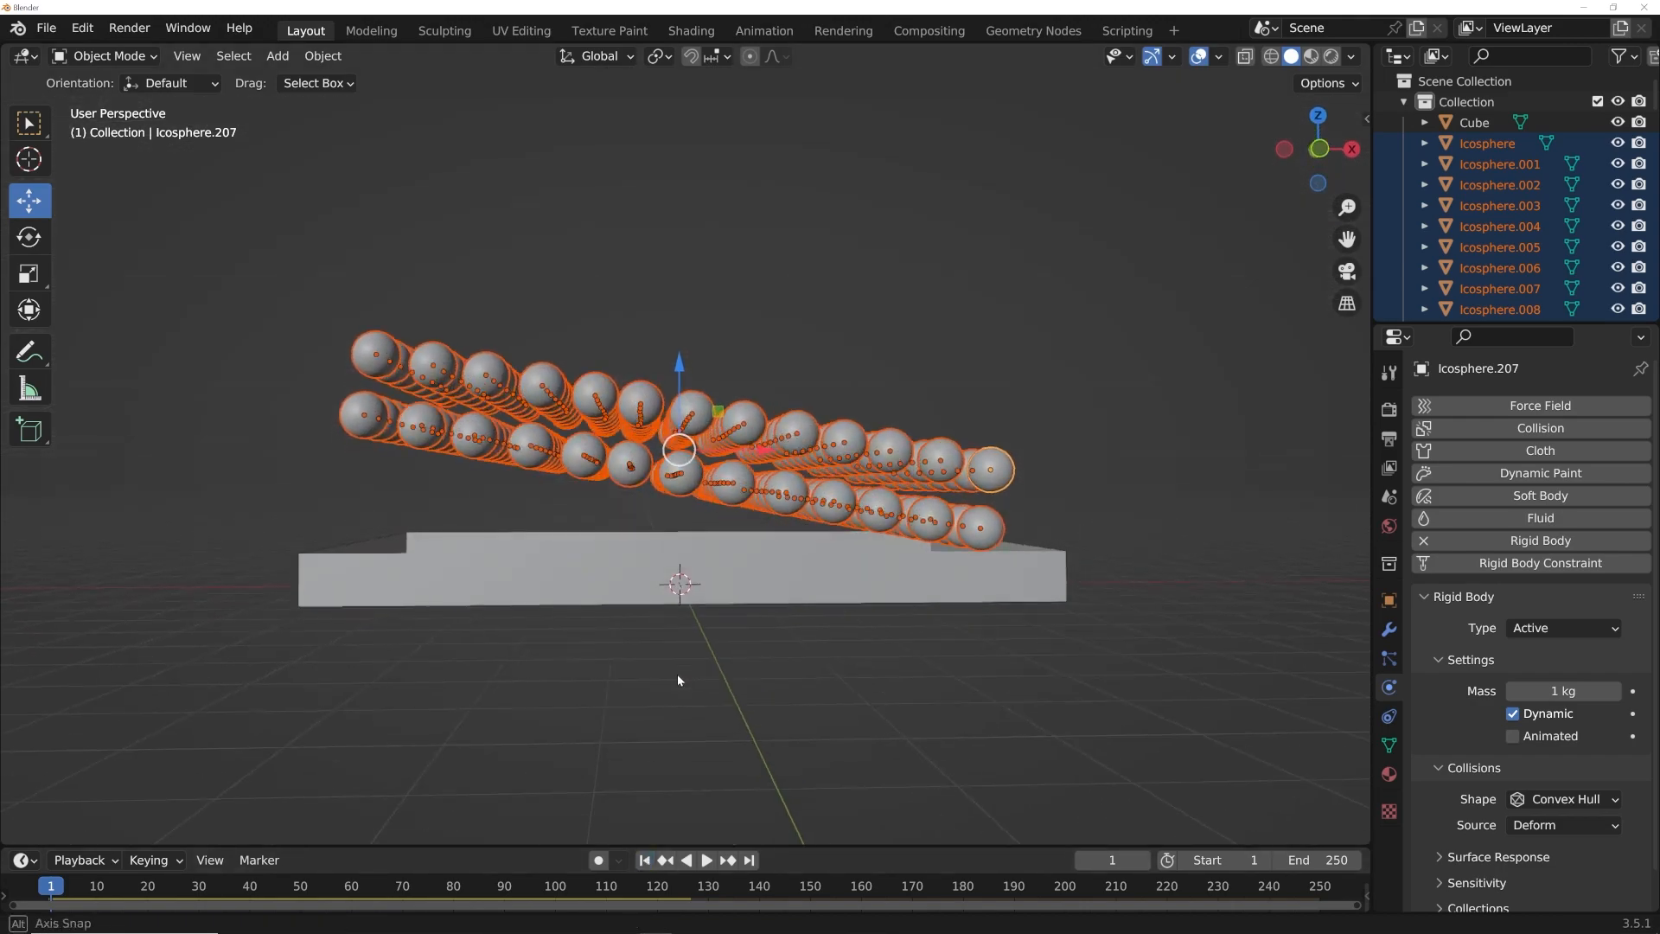
key(space)
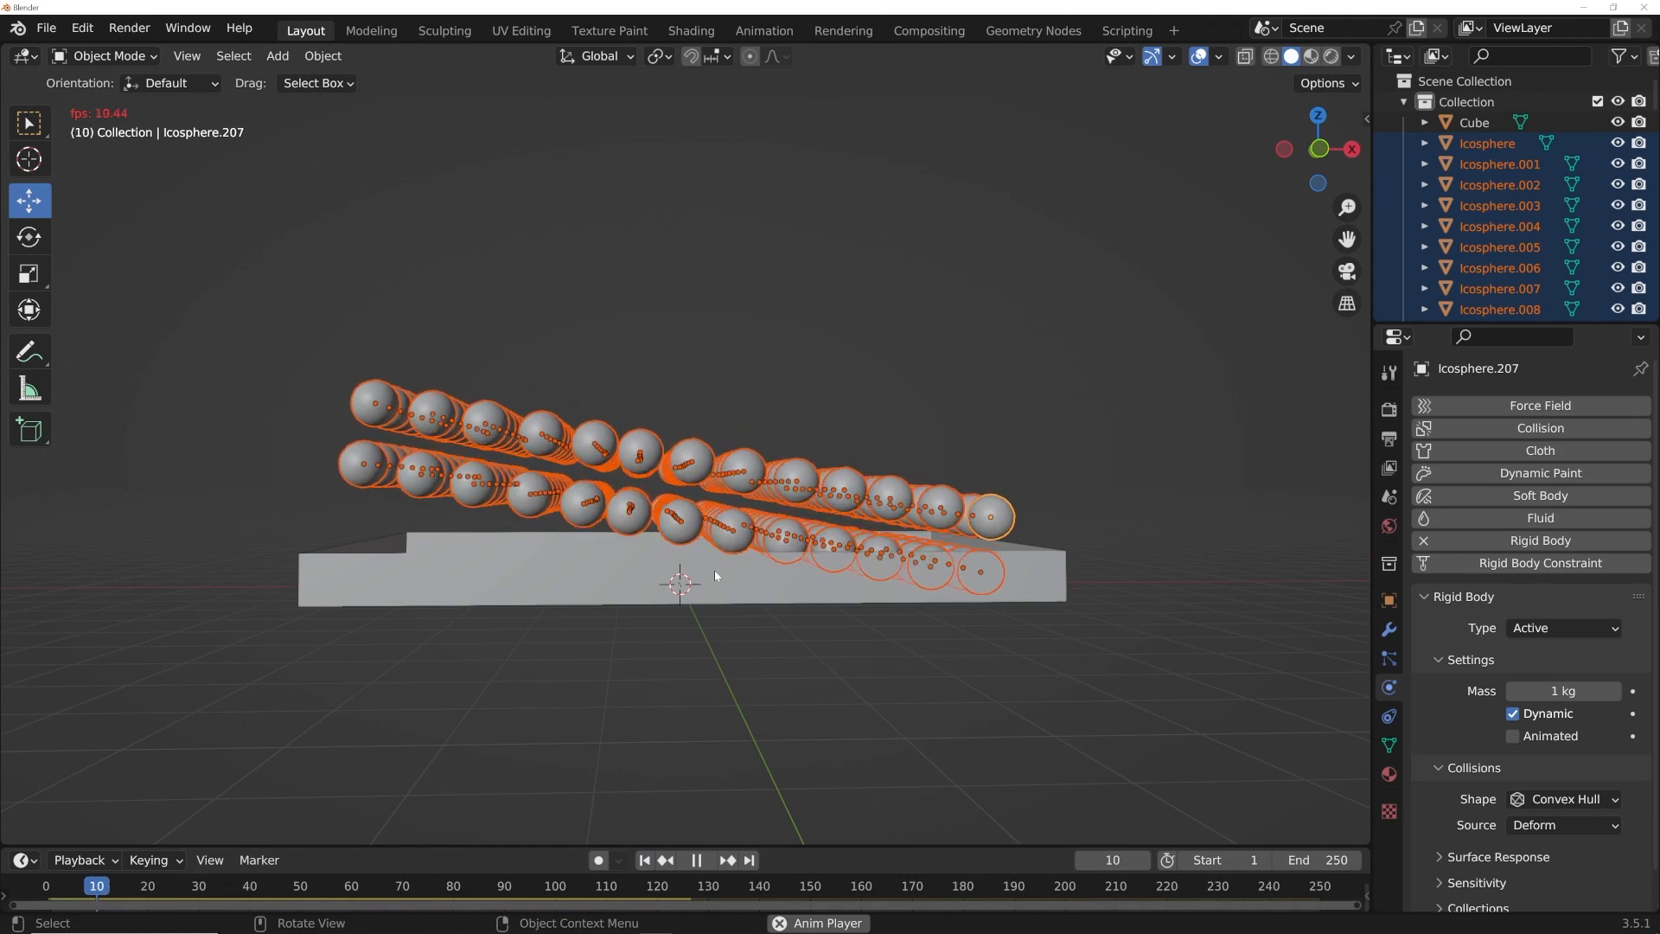
middle_drag(714, 571, 710, 612)
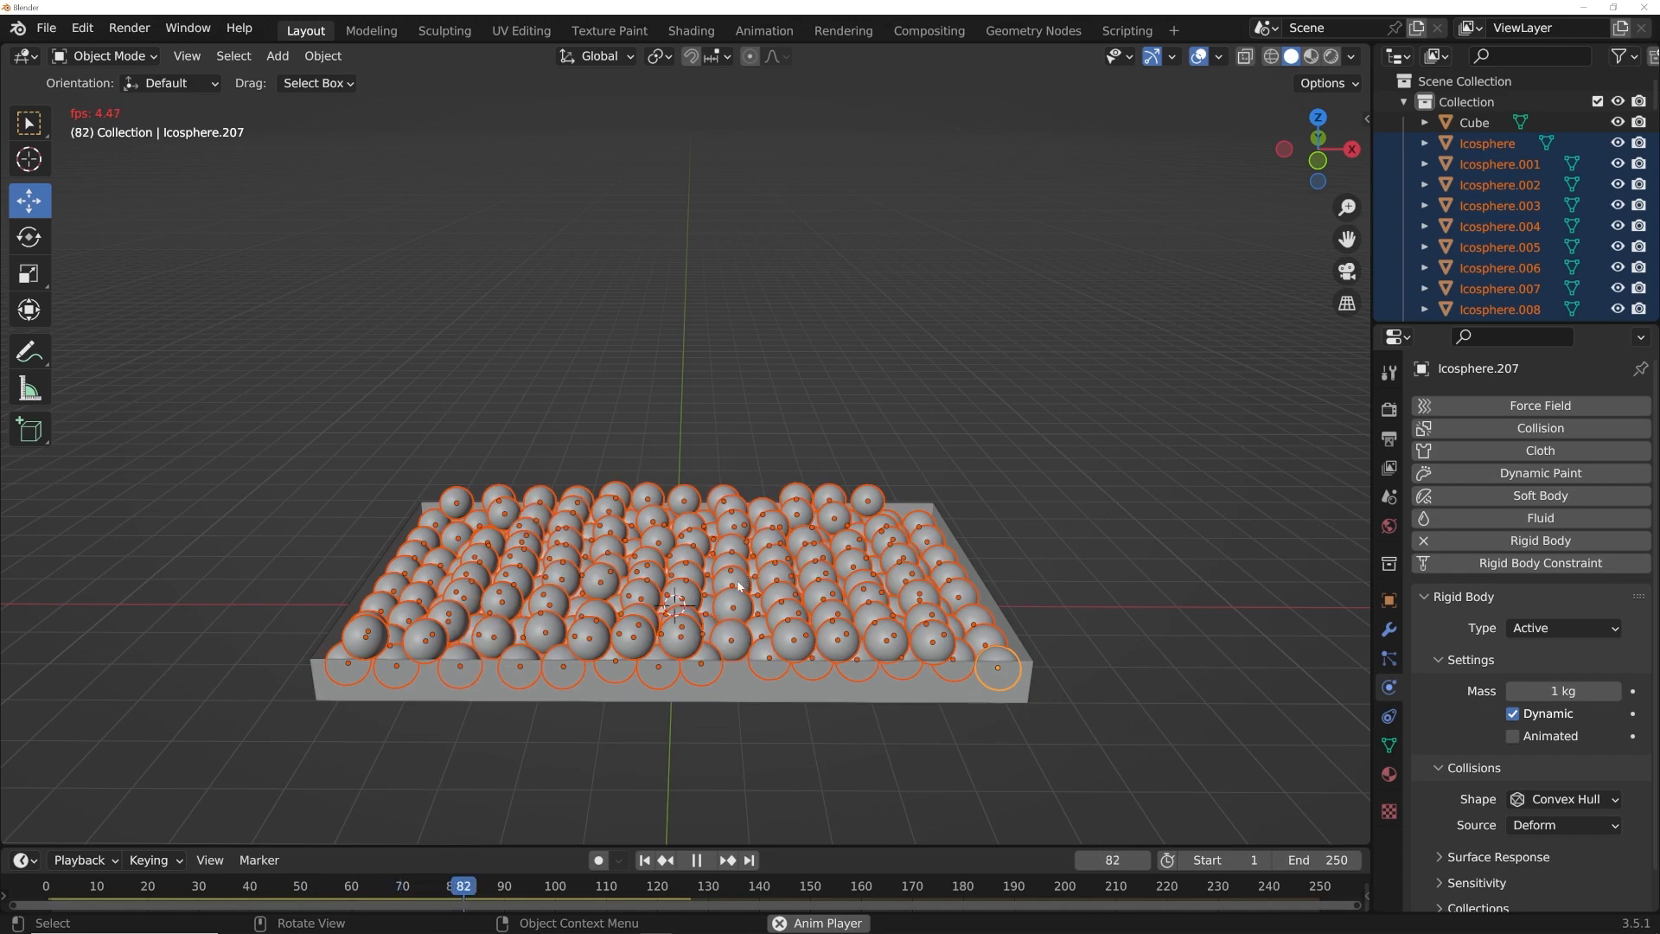
key(space)
Step: Bake the selected balls' rigid body motion to keyframes with an end frame of 100
middle_drag(737, 584, 752, 650)
middle_drag(646, 834, 638, 652)
key(F3)
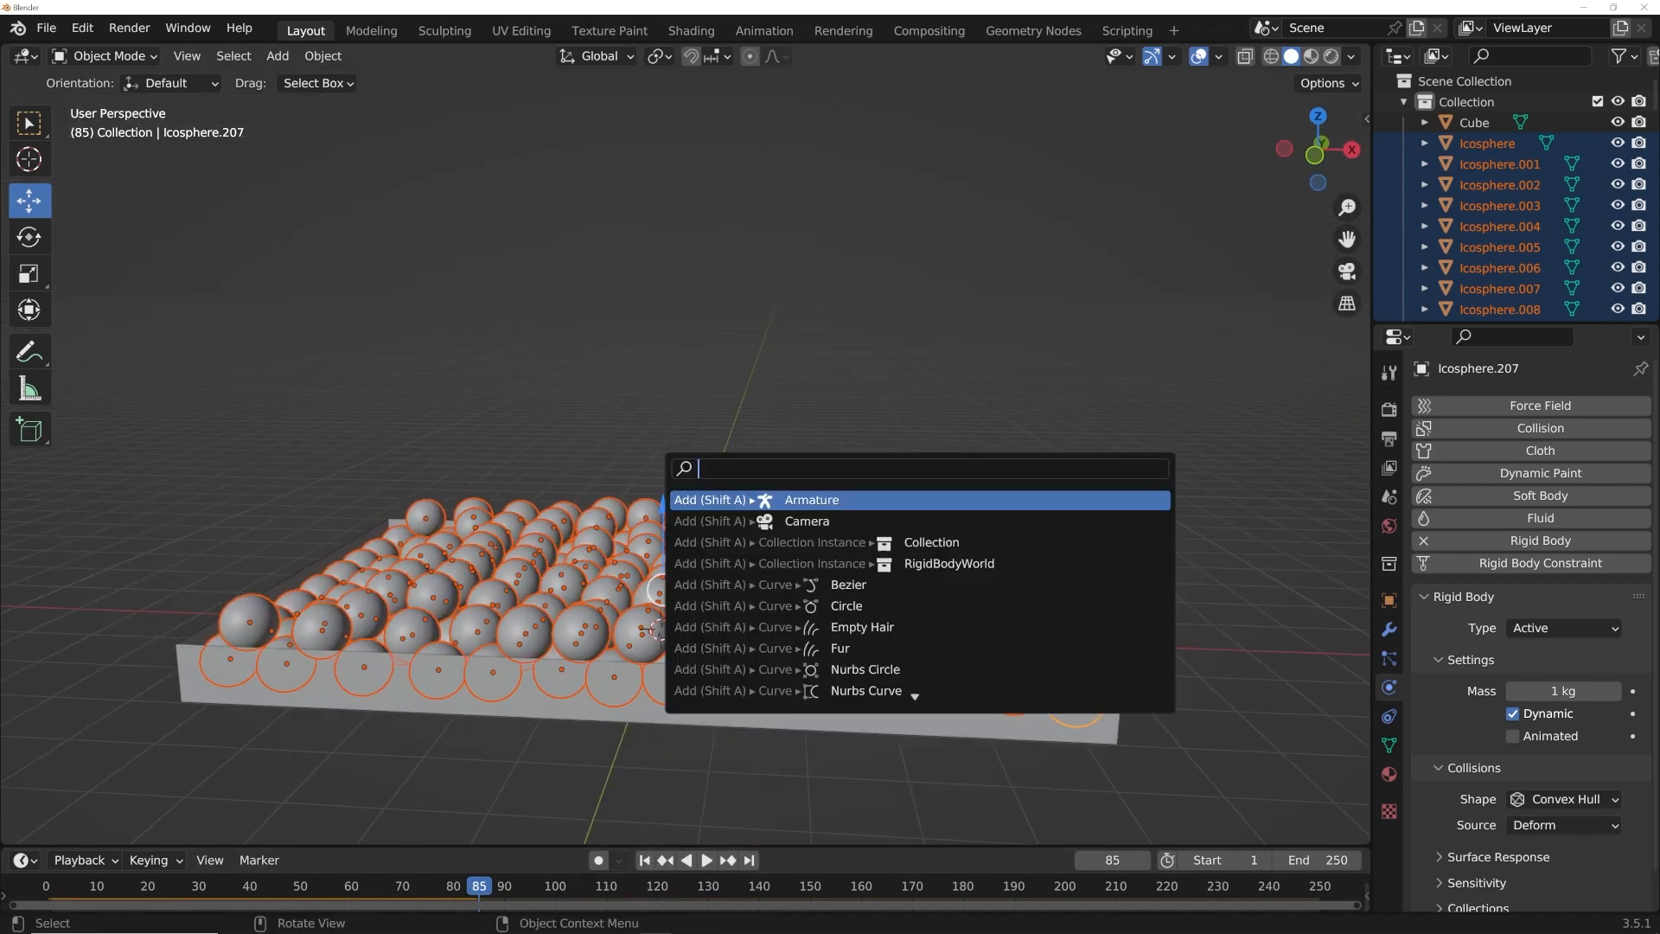
text(bake to k)
key(Return)
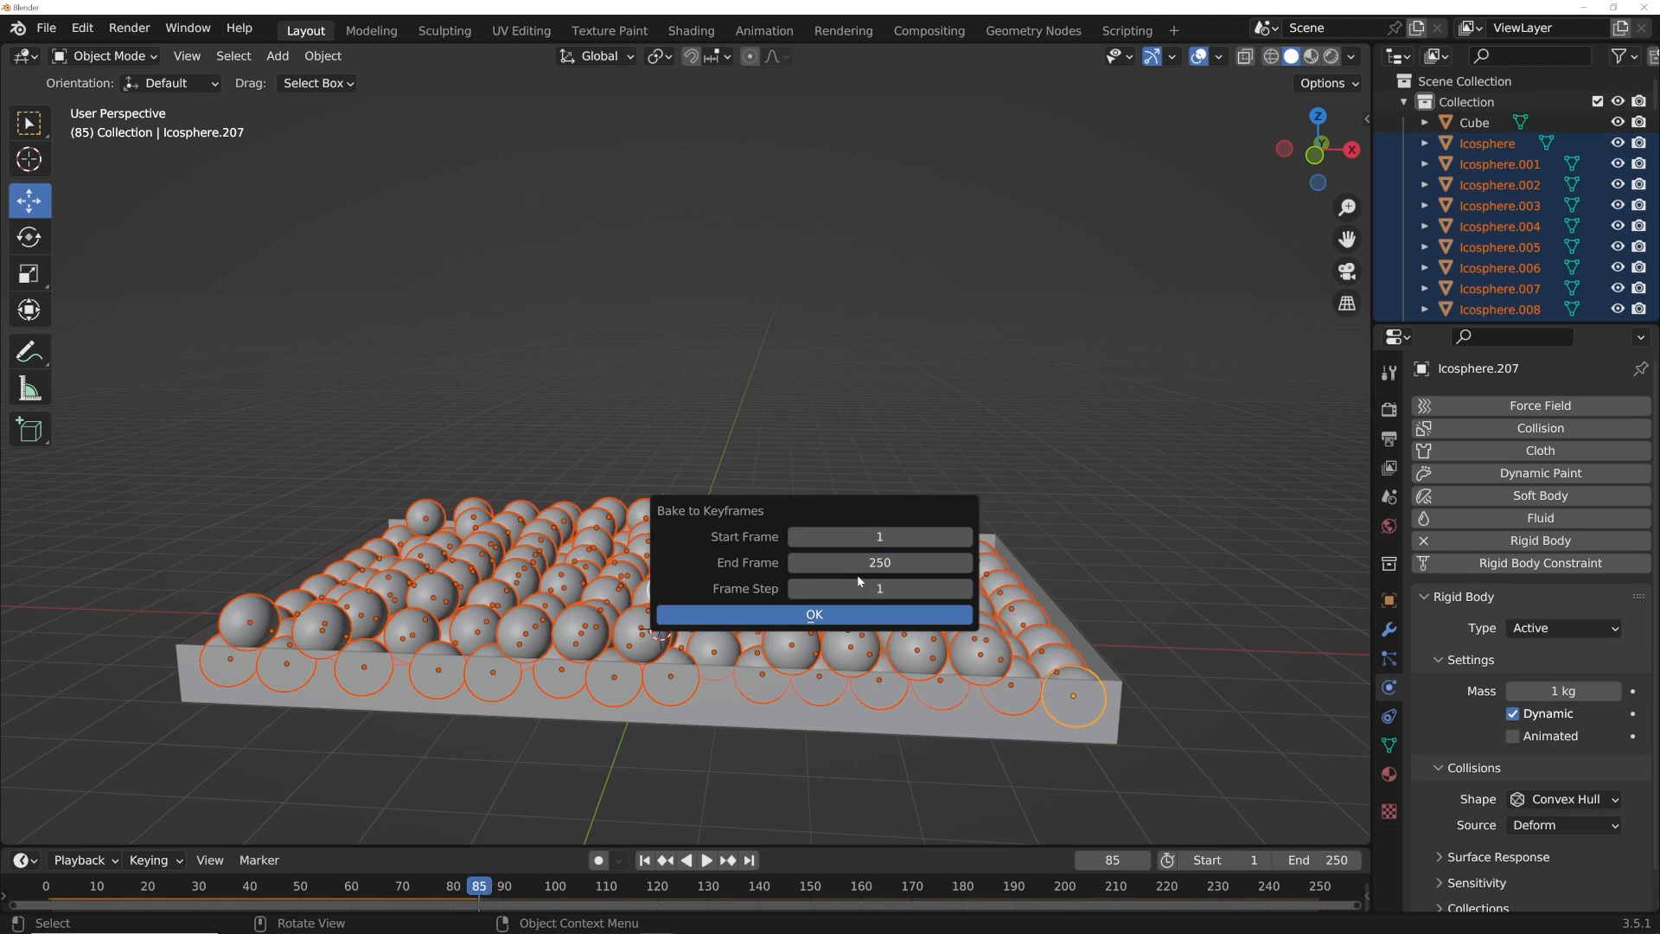
click(879, 561)
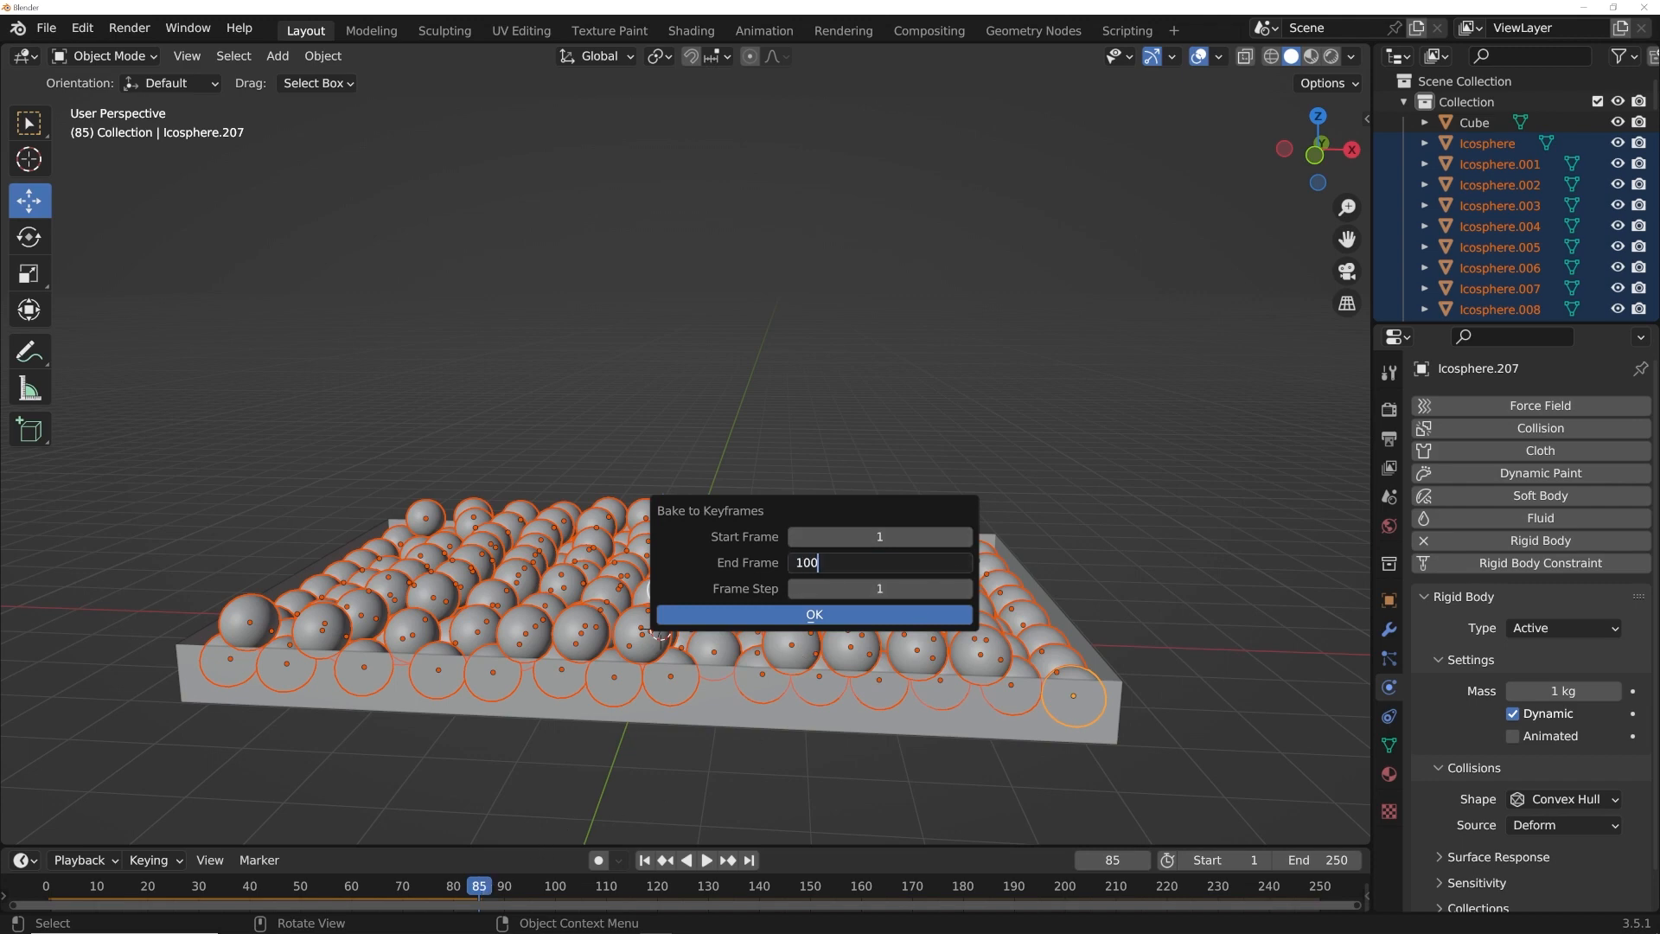
key(Return)
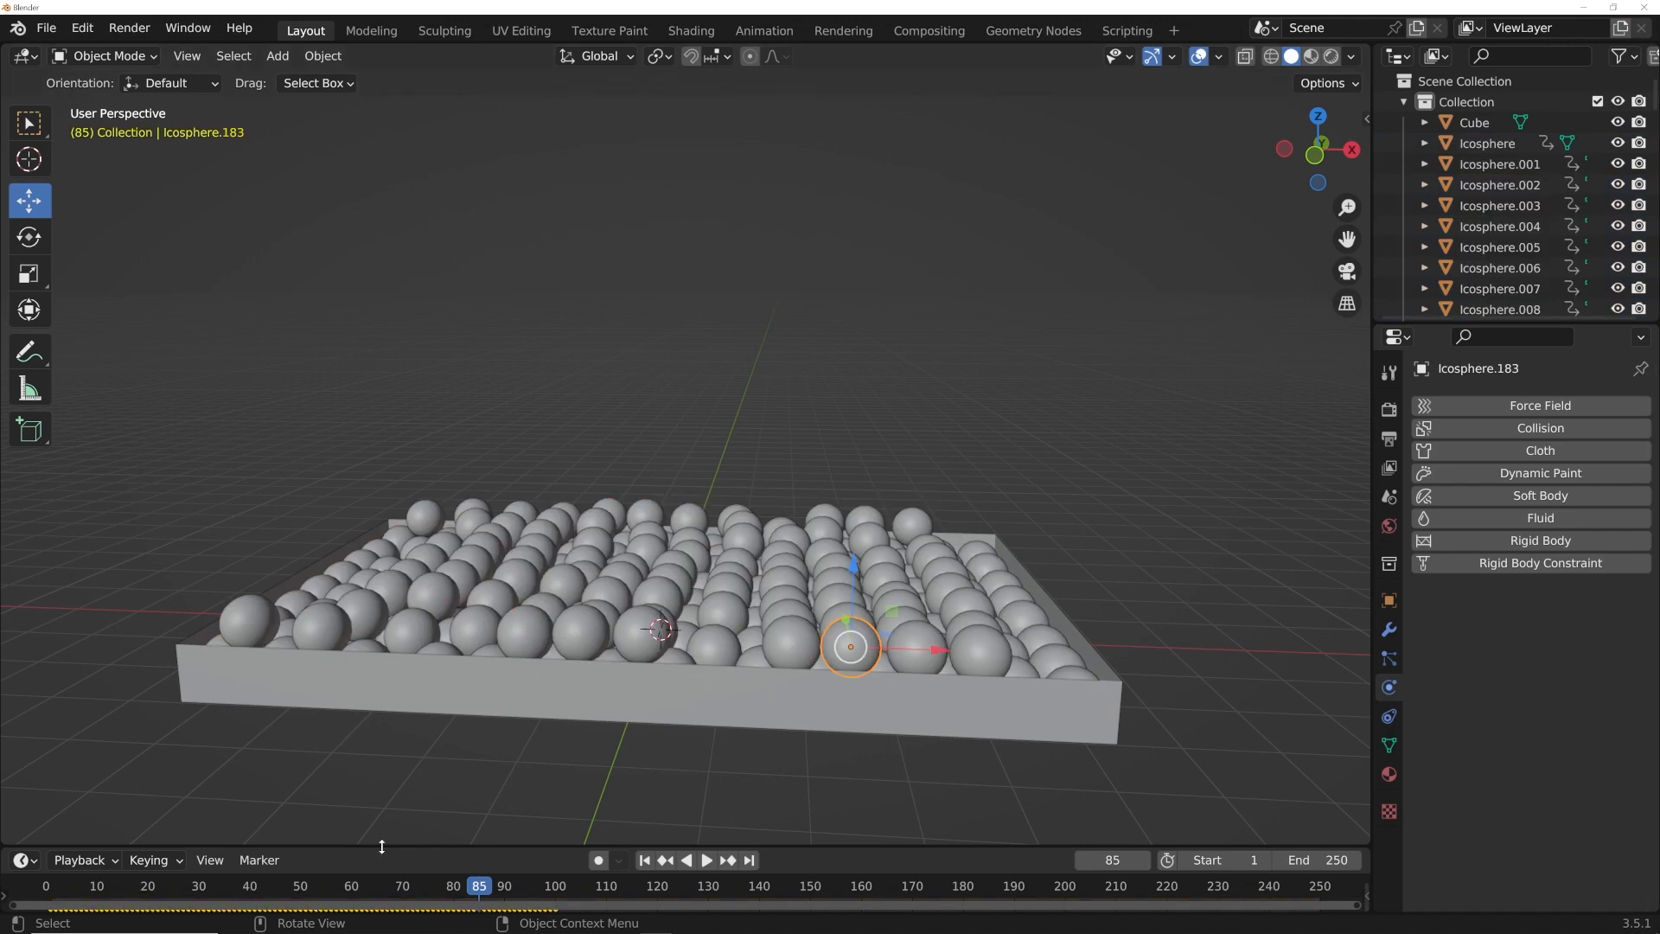
Step: Enlarge the timeline to expose the baked keyframes, rewind to frame 1, and play the baked animation
drag(377, 845, 424, 795)
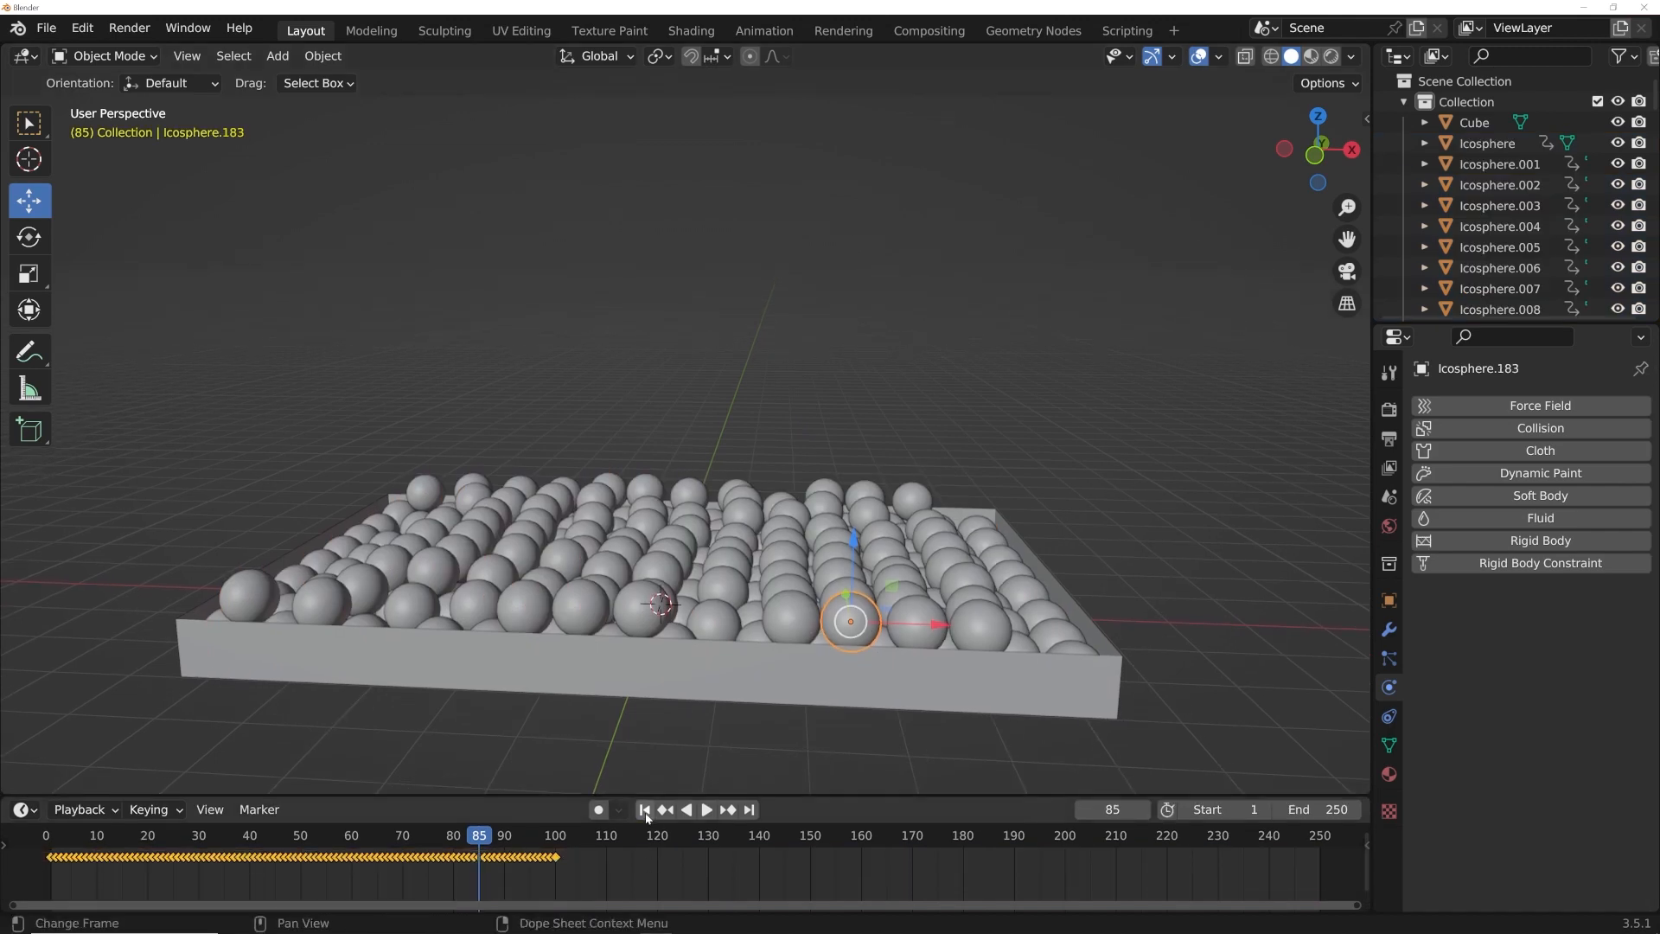
click(647, 815)
middle_drag(681, 532, 683, 537)
key(space)
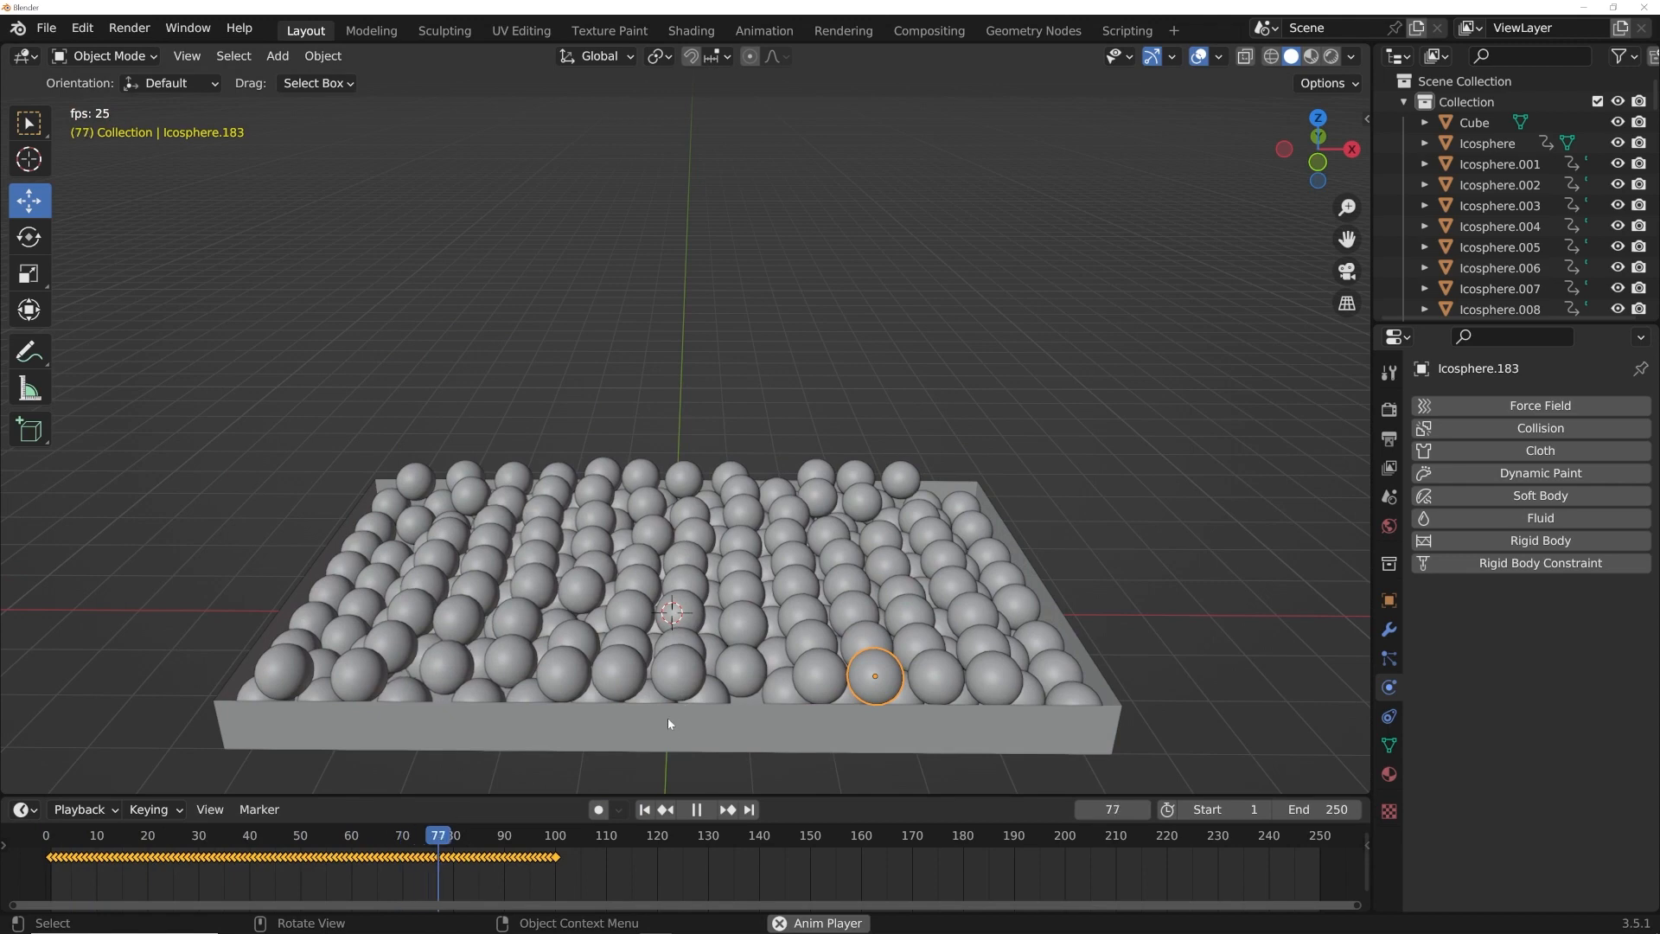
key(space)
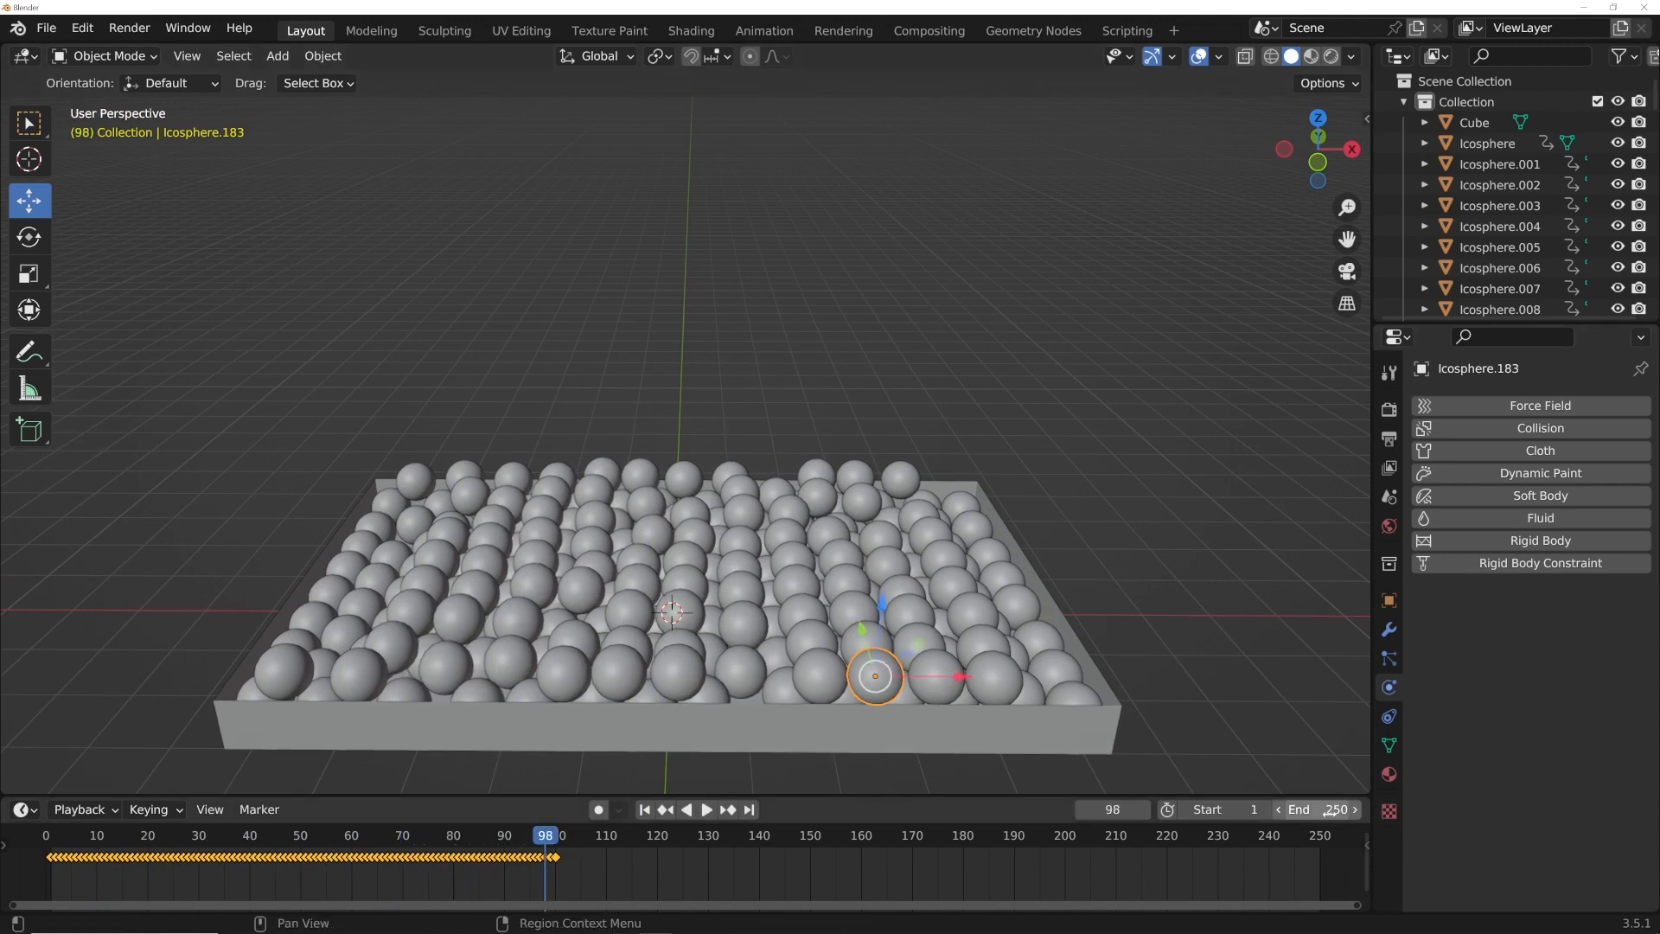
Step: Set the scene's end frame to 100
text(10)
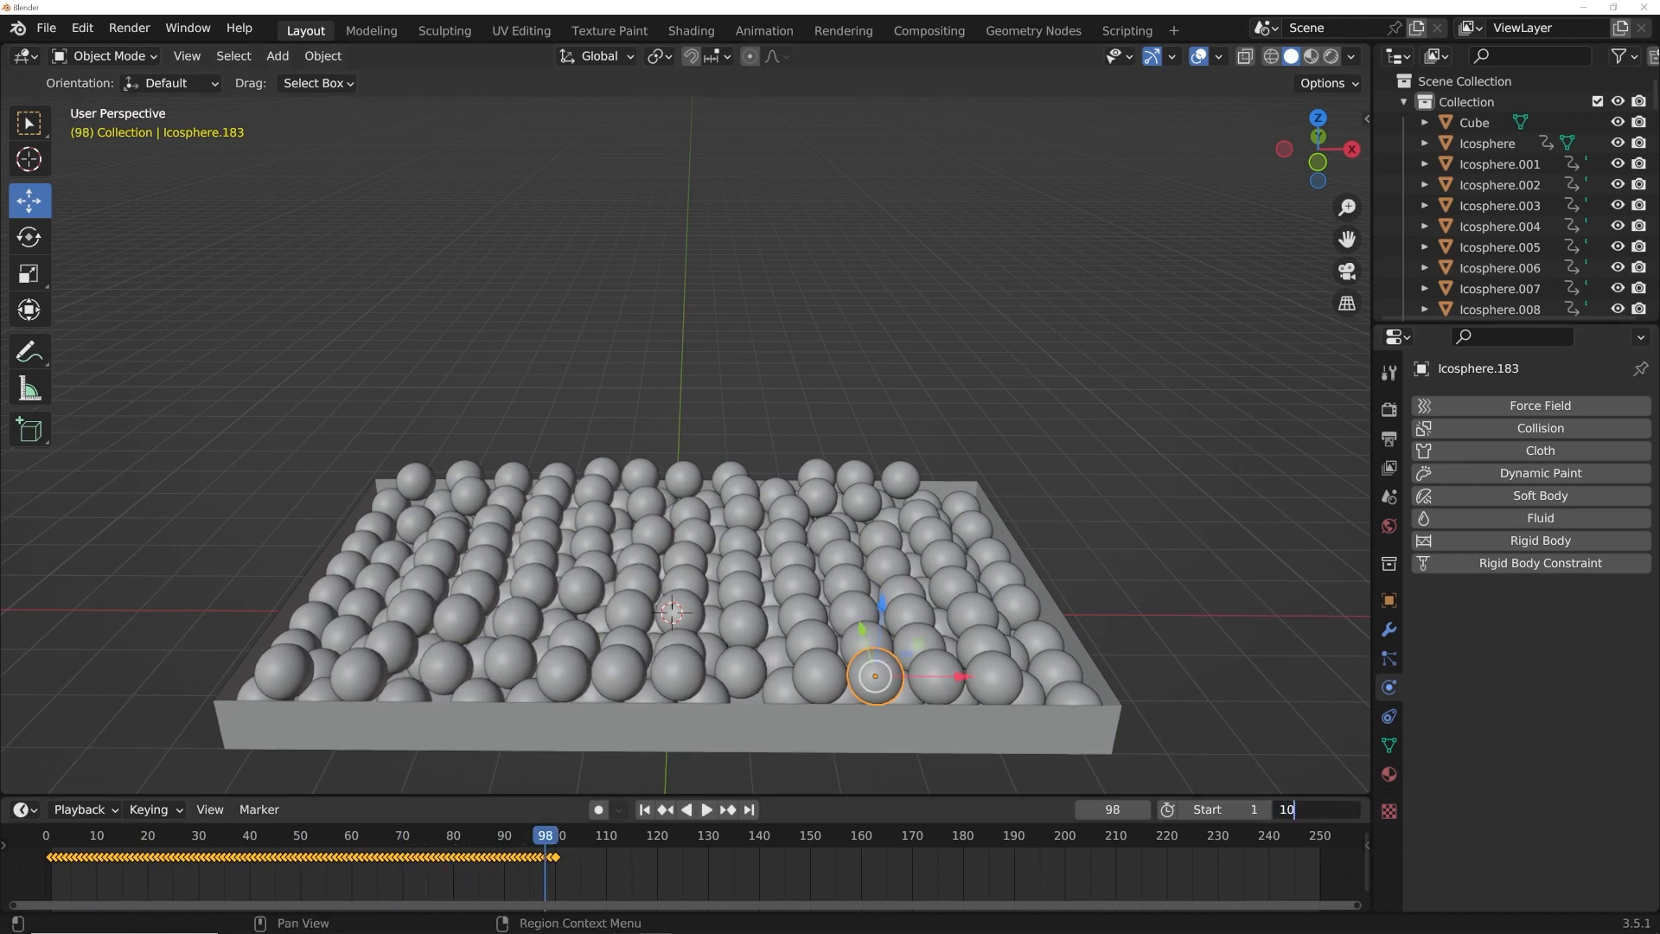
text(0)
key(Return)
Step: Move to frame 95, where the balls have settled, and hide the tray
middle_drag(681, 541, 690, 670)
mouse_move(548, 847)
mouse_down()
mouse_move(245, 852)
mouse_move(526, 858)
mouse_up()
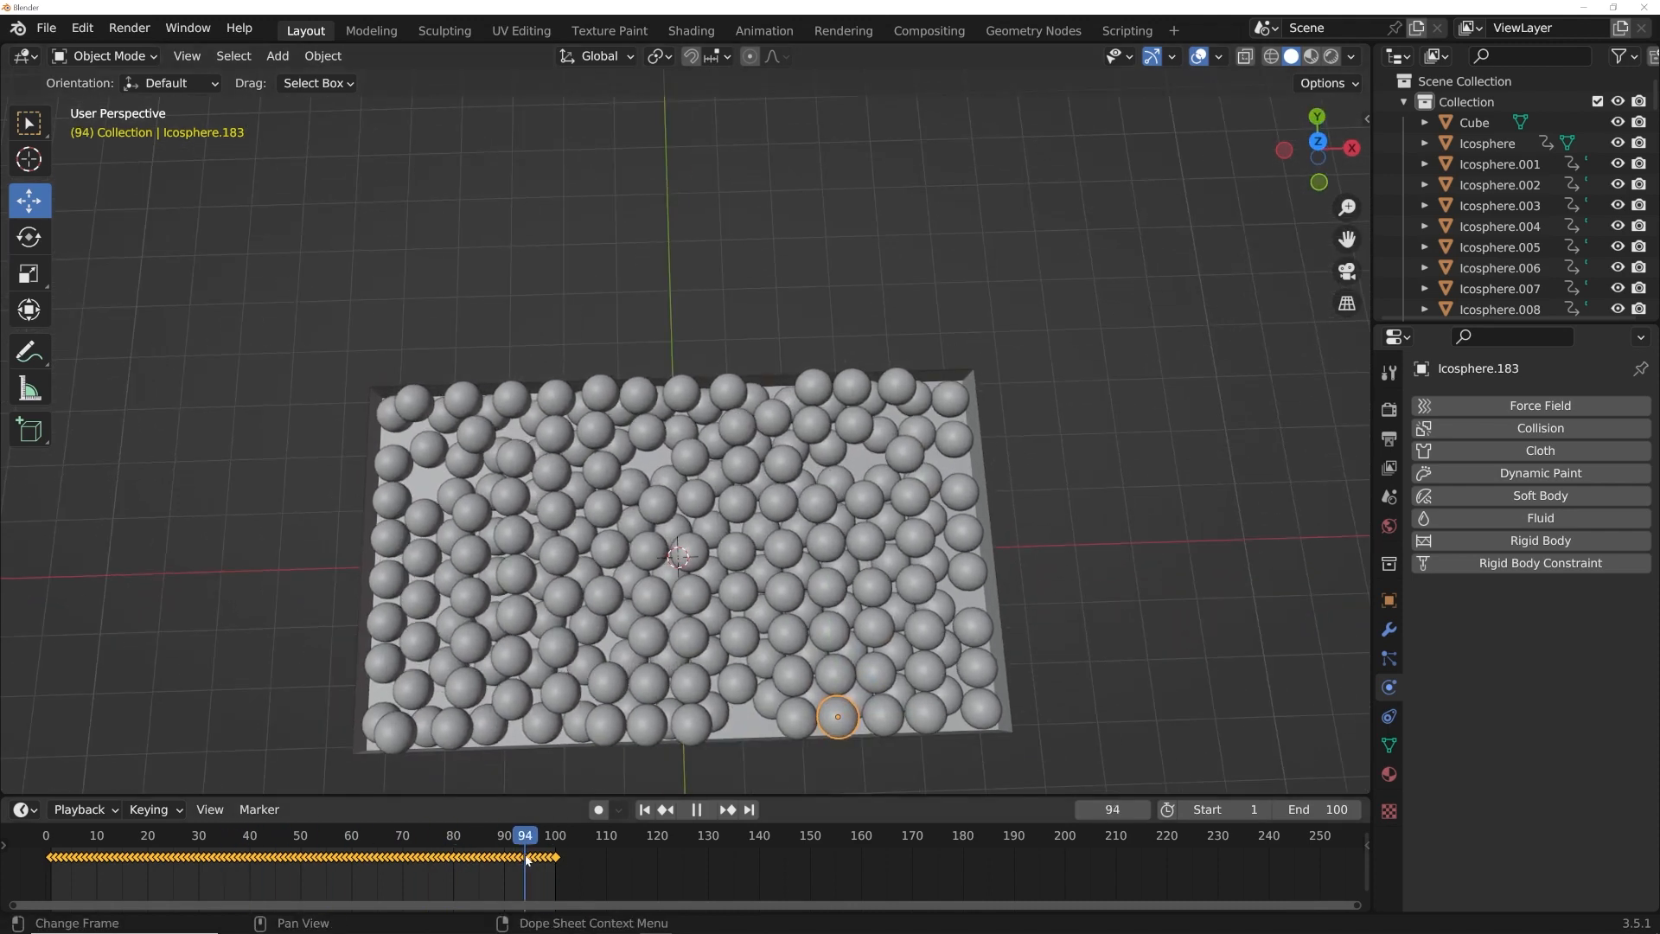
middle_drag(717, 765, 716, 697)
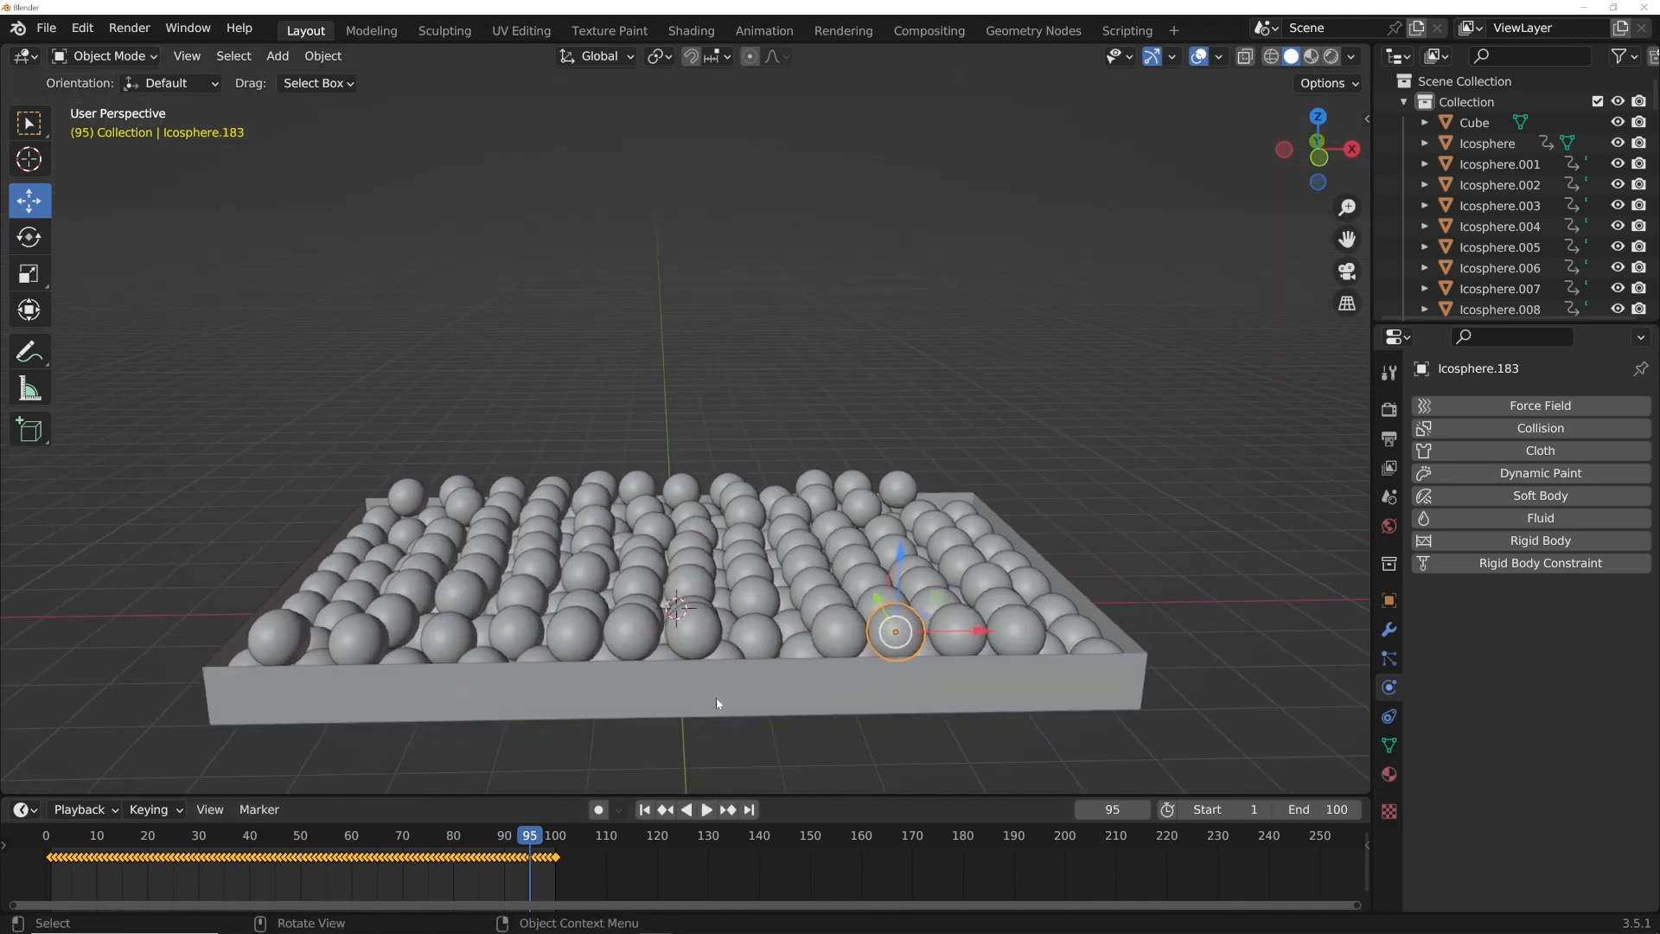
click(716, 709)
key(h)
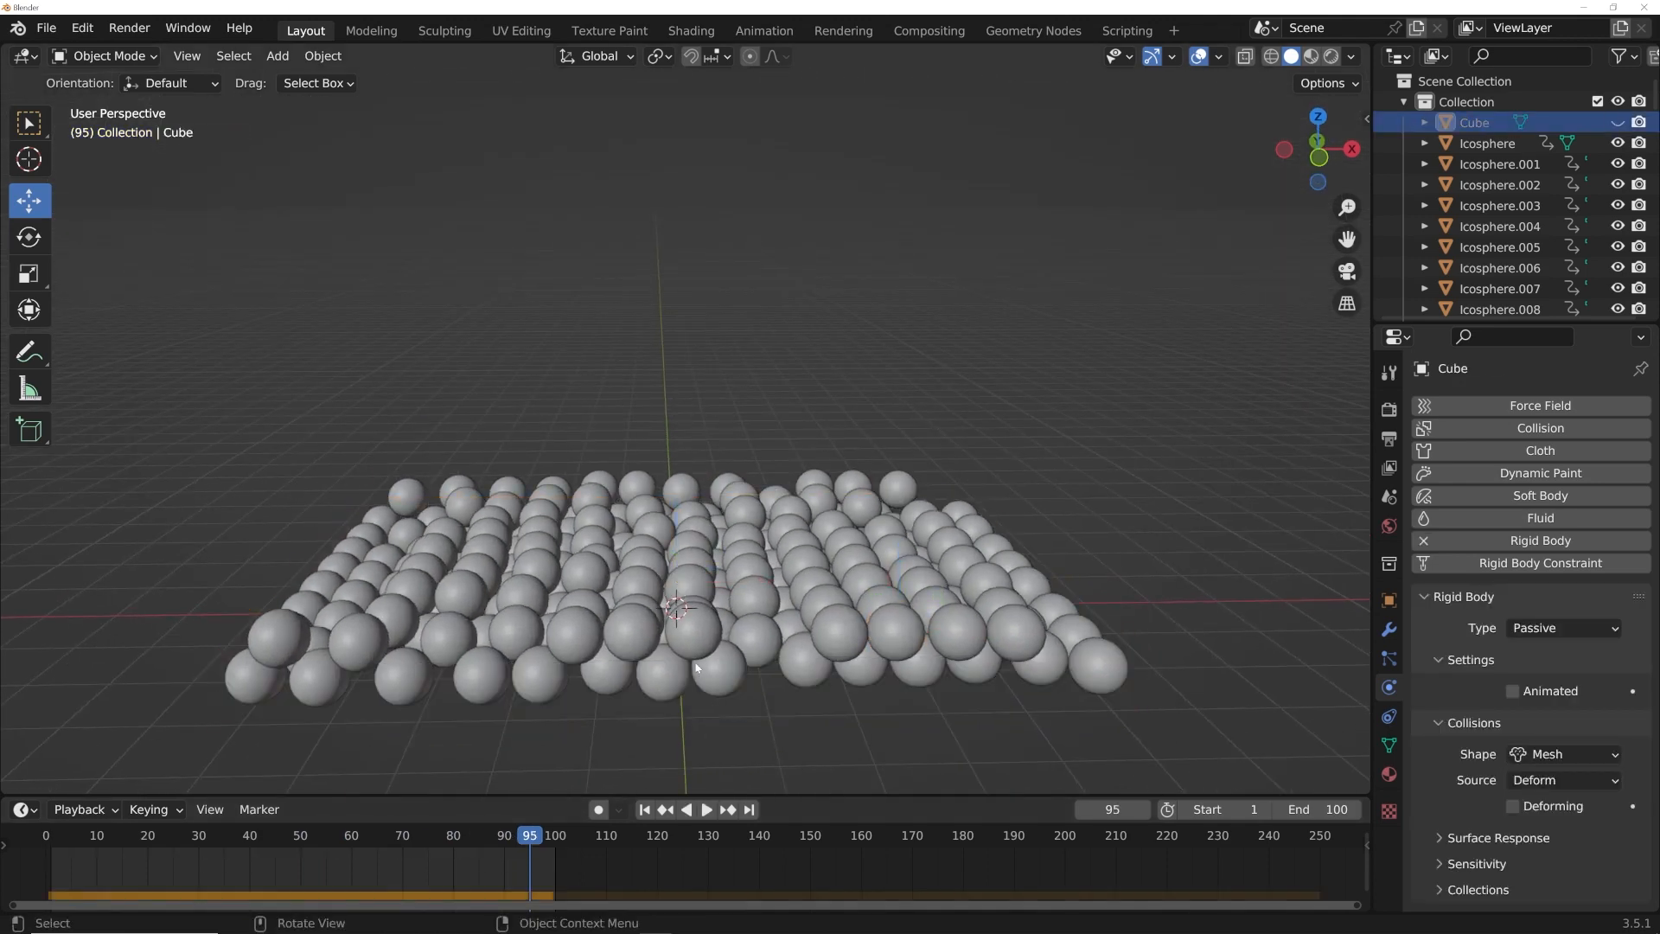
Step: Select all the balls and, in Edit Mode, unwrap them from the top orthographic view using Project from View
scroll(715, 709, down, 3)
click(687, 558)
middle_drag(687, 558, 702, 612)
key(a)
key(grave)
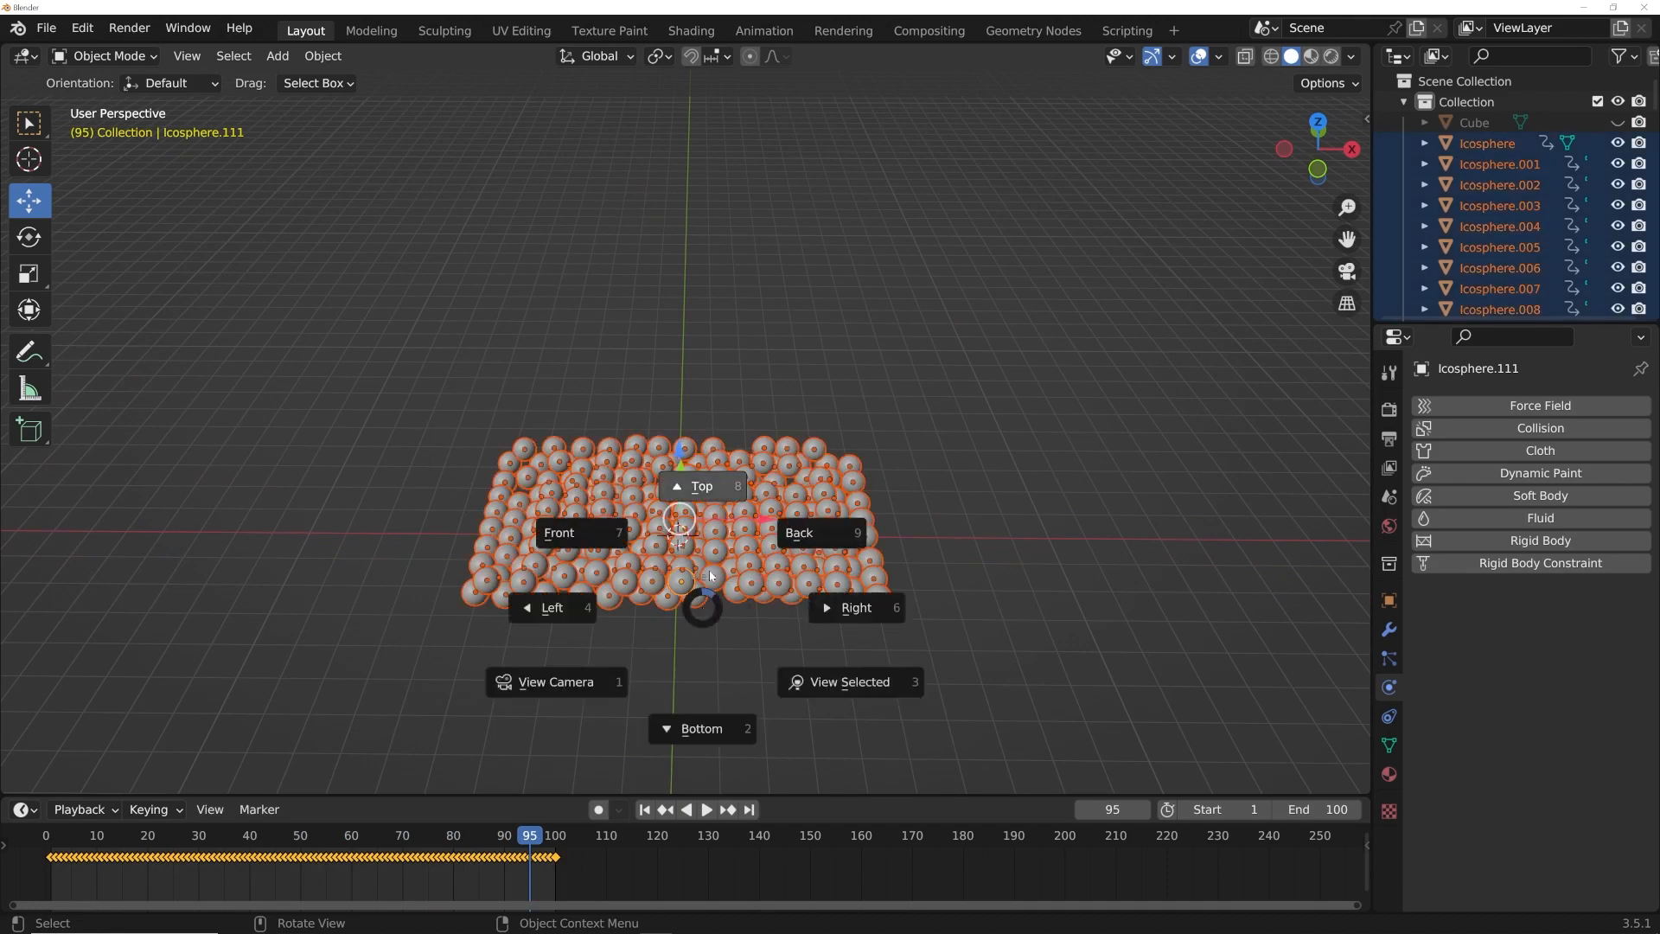
click(705, 488)
scroll(768, 404, up, 4)
shift+middle_drag(767, 405, 753, 401)
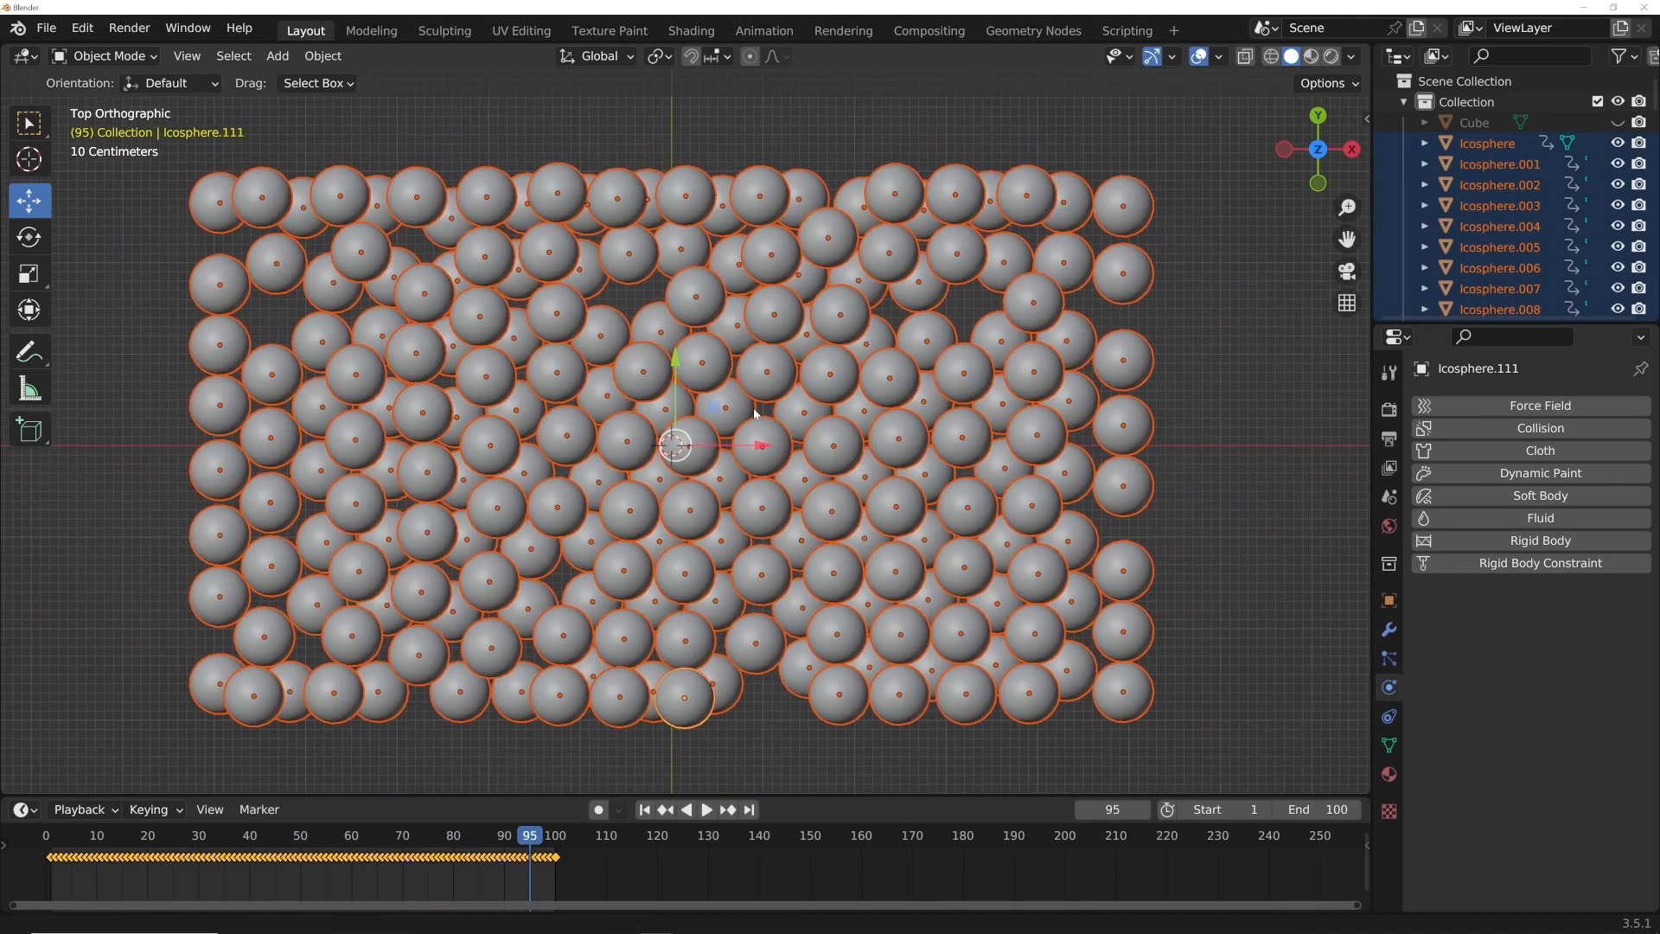
key(Tab)
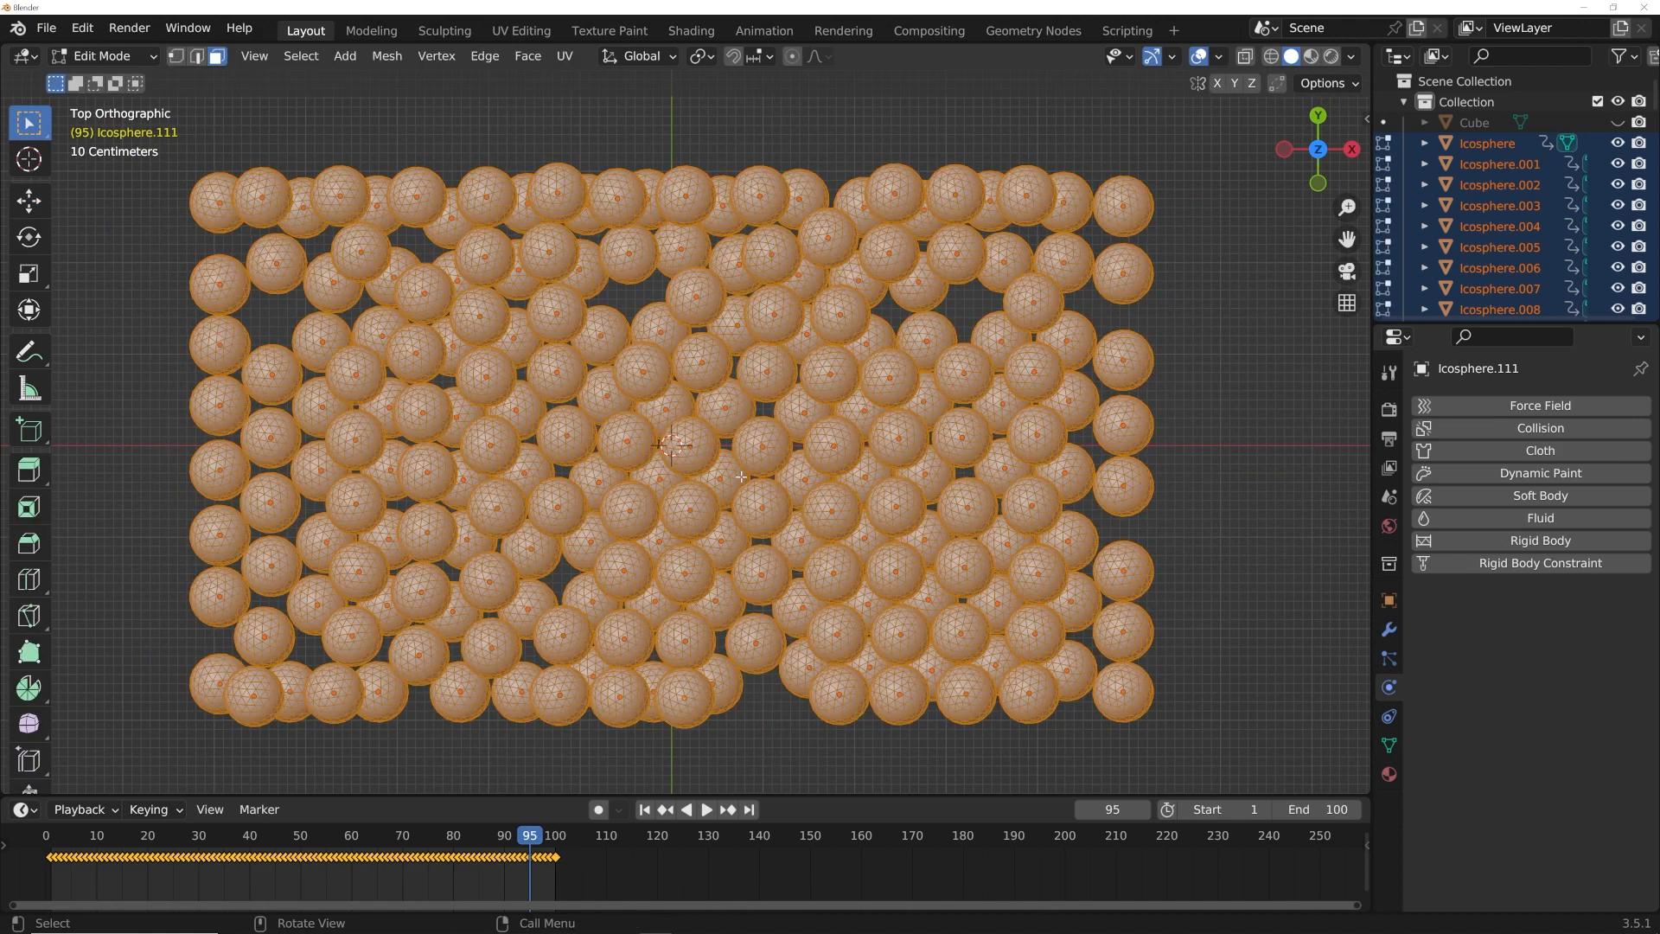
key(u)
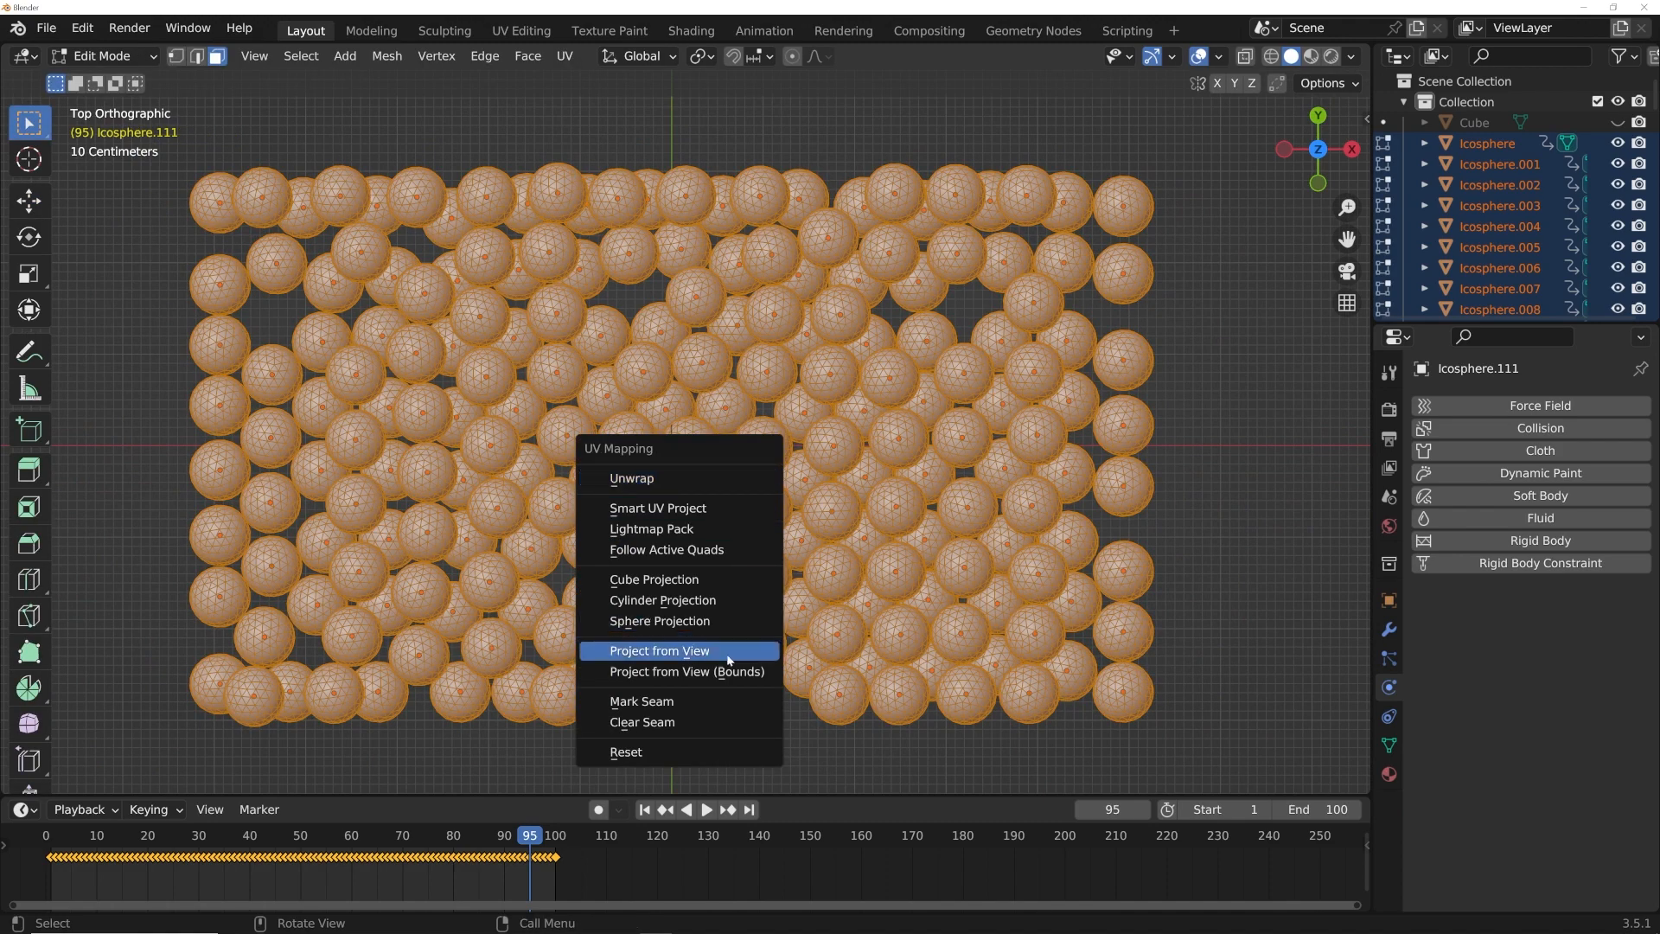
click(700, 651)
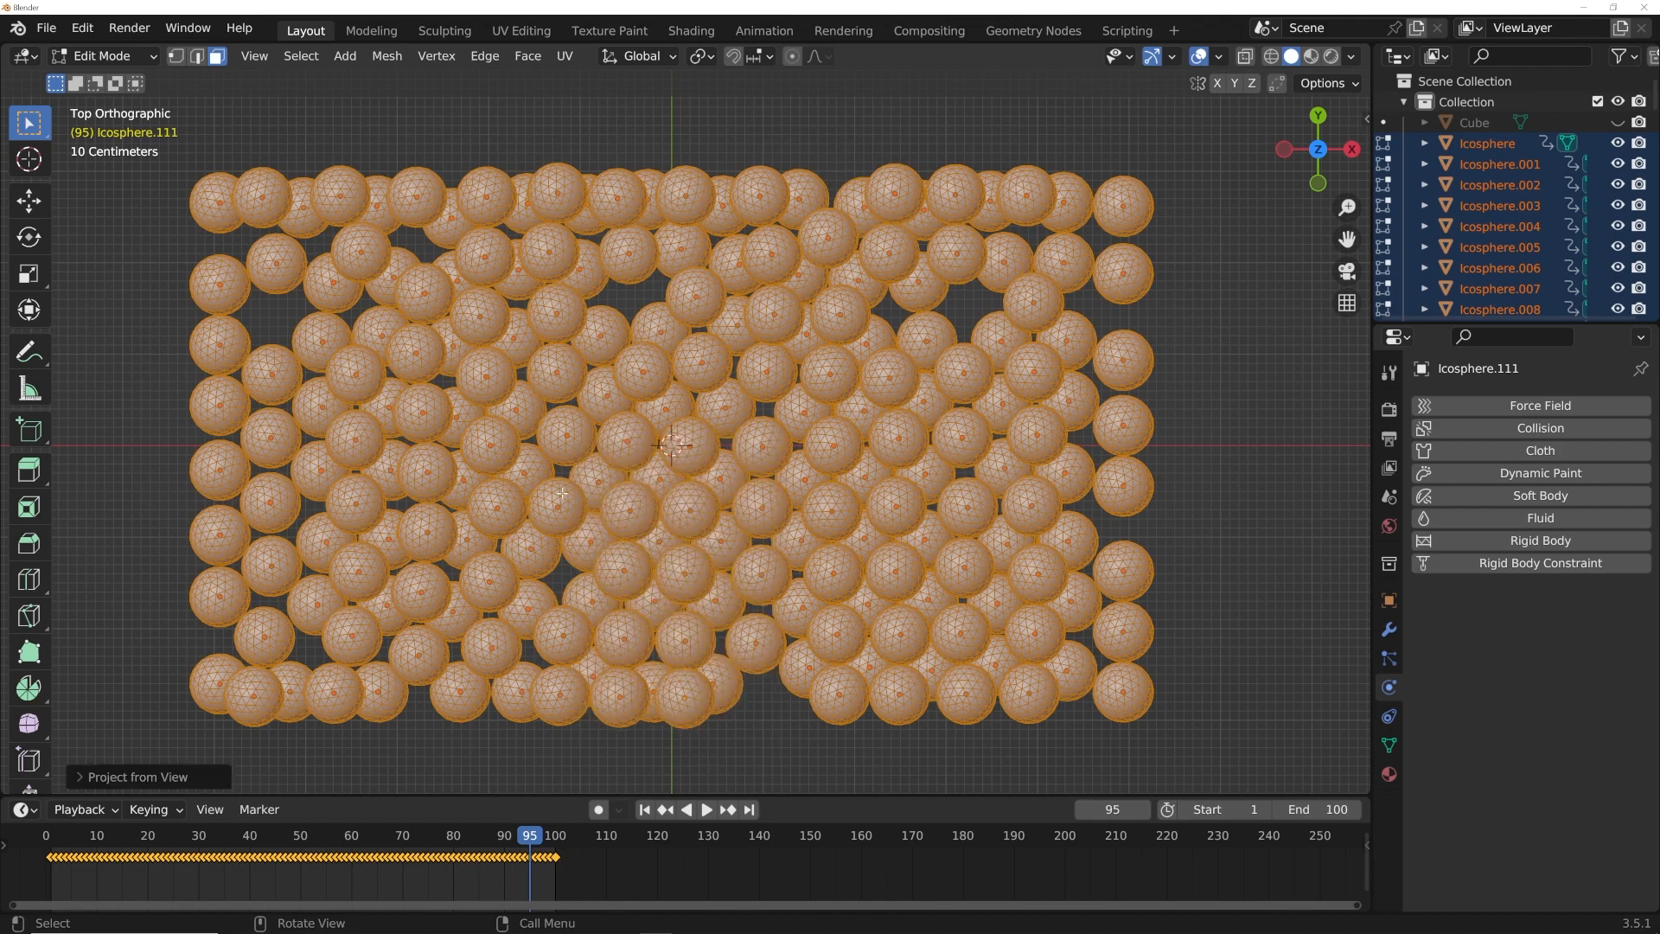
key(Tab)
Step: In the UV Editing workspace, scale all the balls' UVs up about 1.35 times and nudge them to span the UV square's width
middle_drag(561, 492, 847, 393)
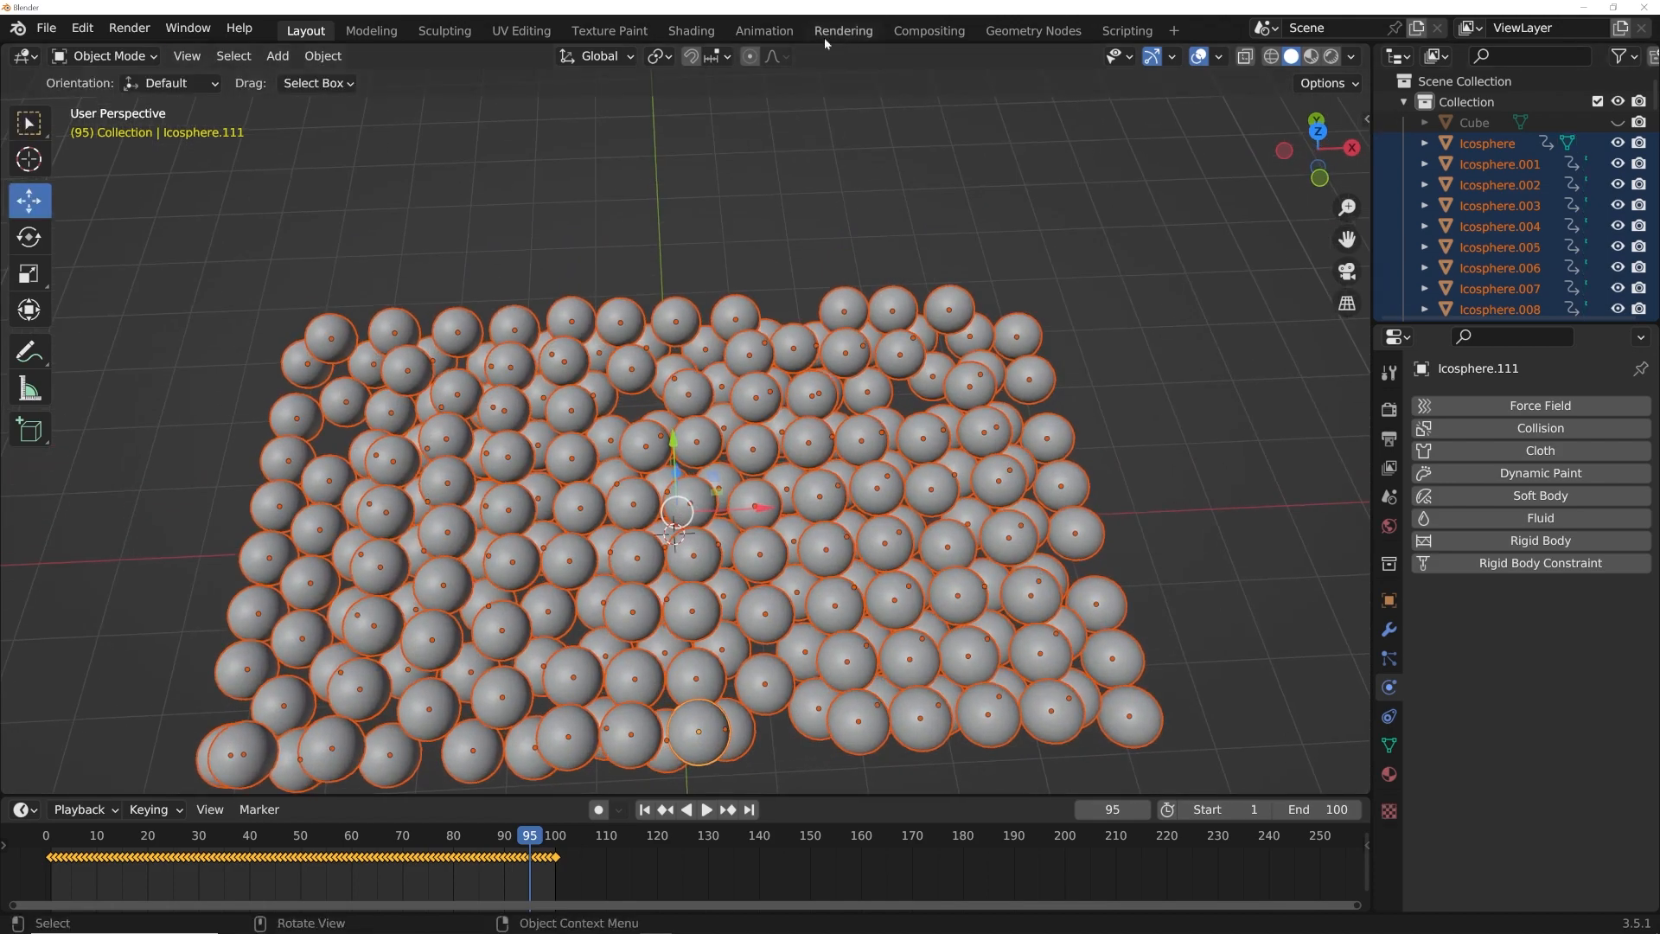
click(521, 31)
scroll(386, 574, up, 10)
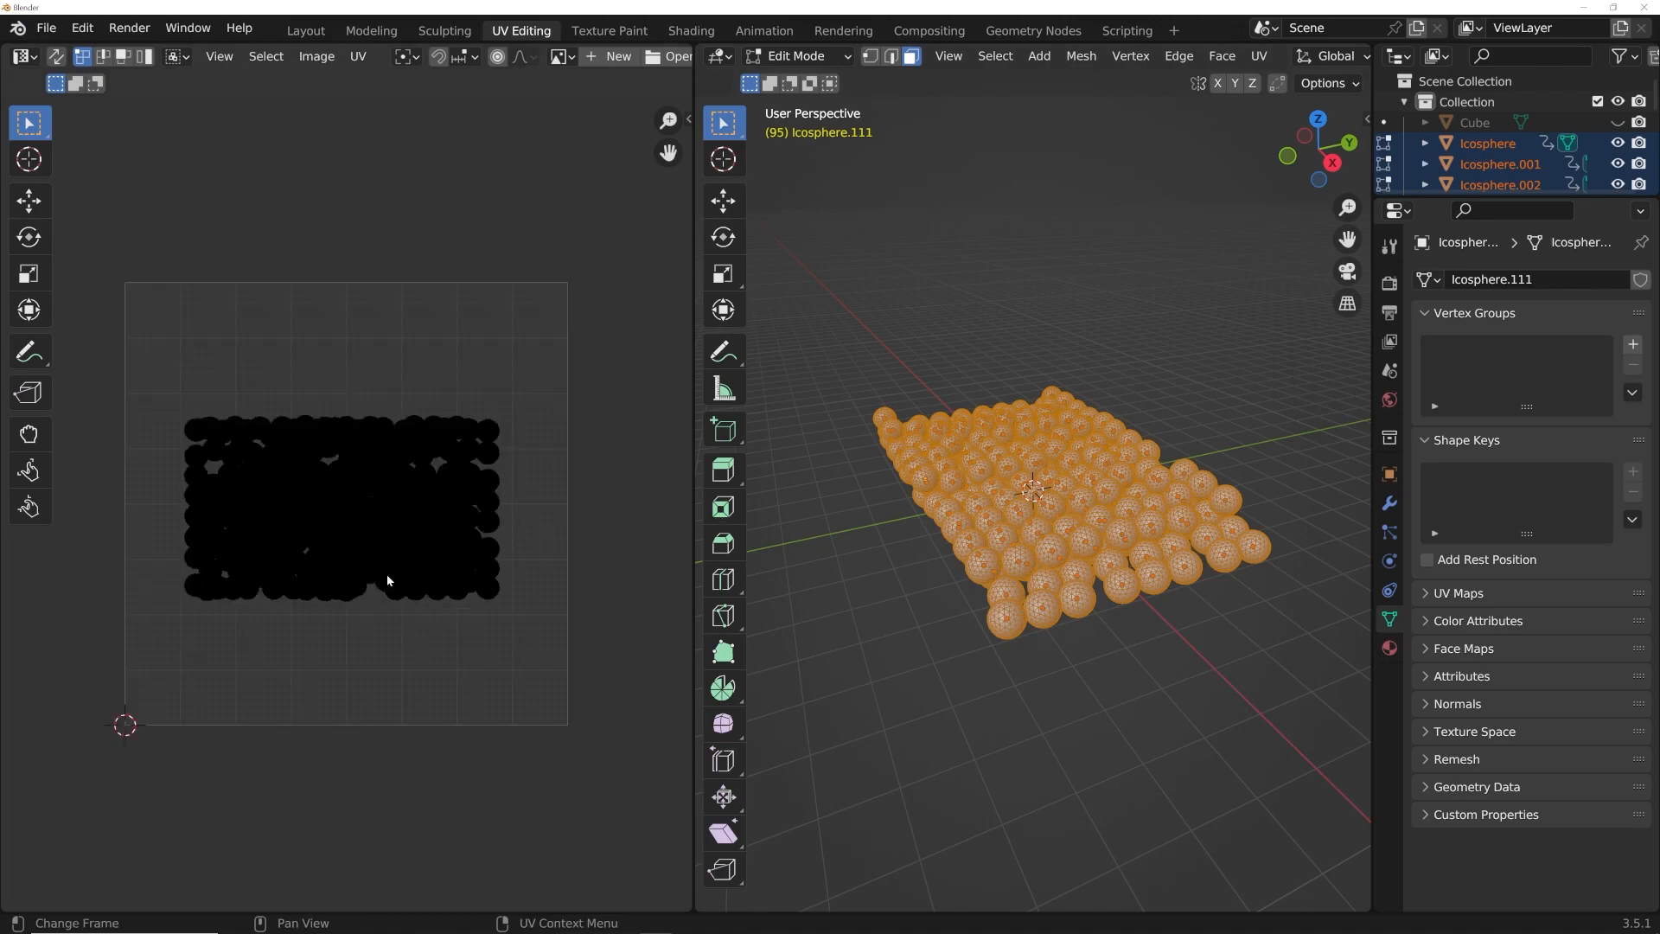
key(Home)
key(a)
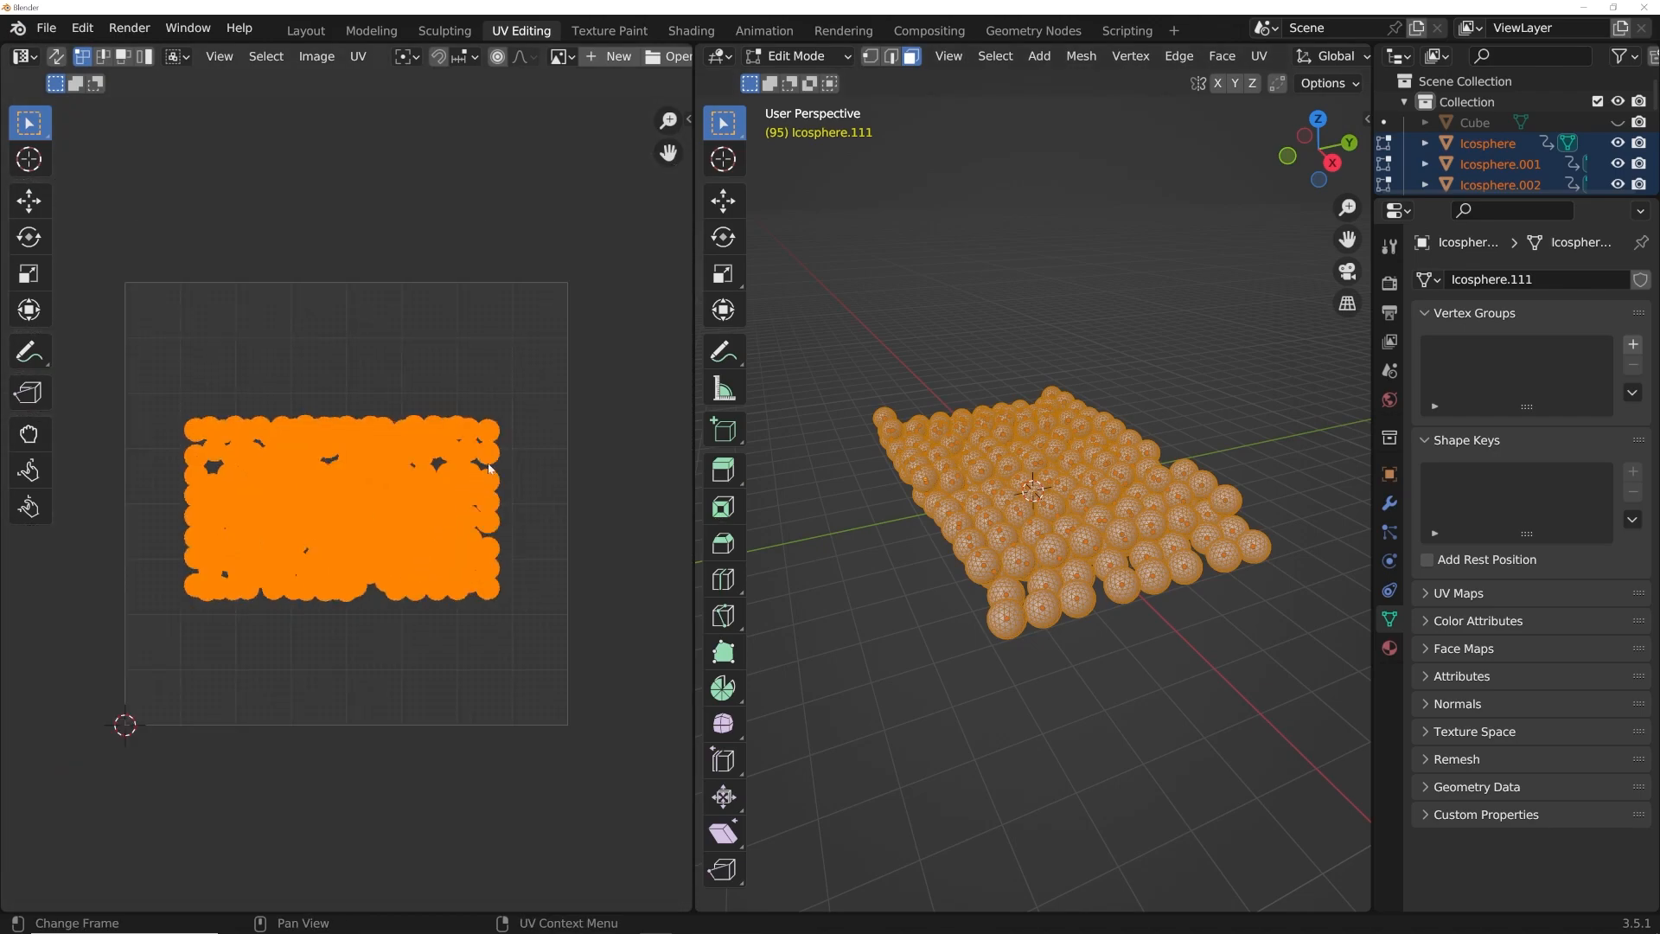
key(s)
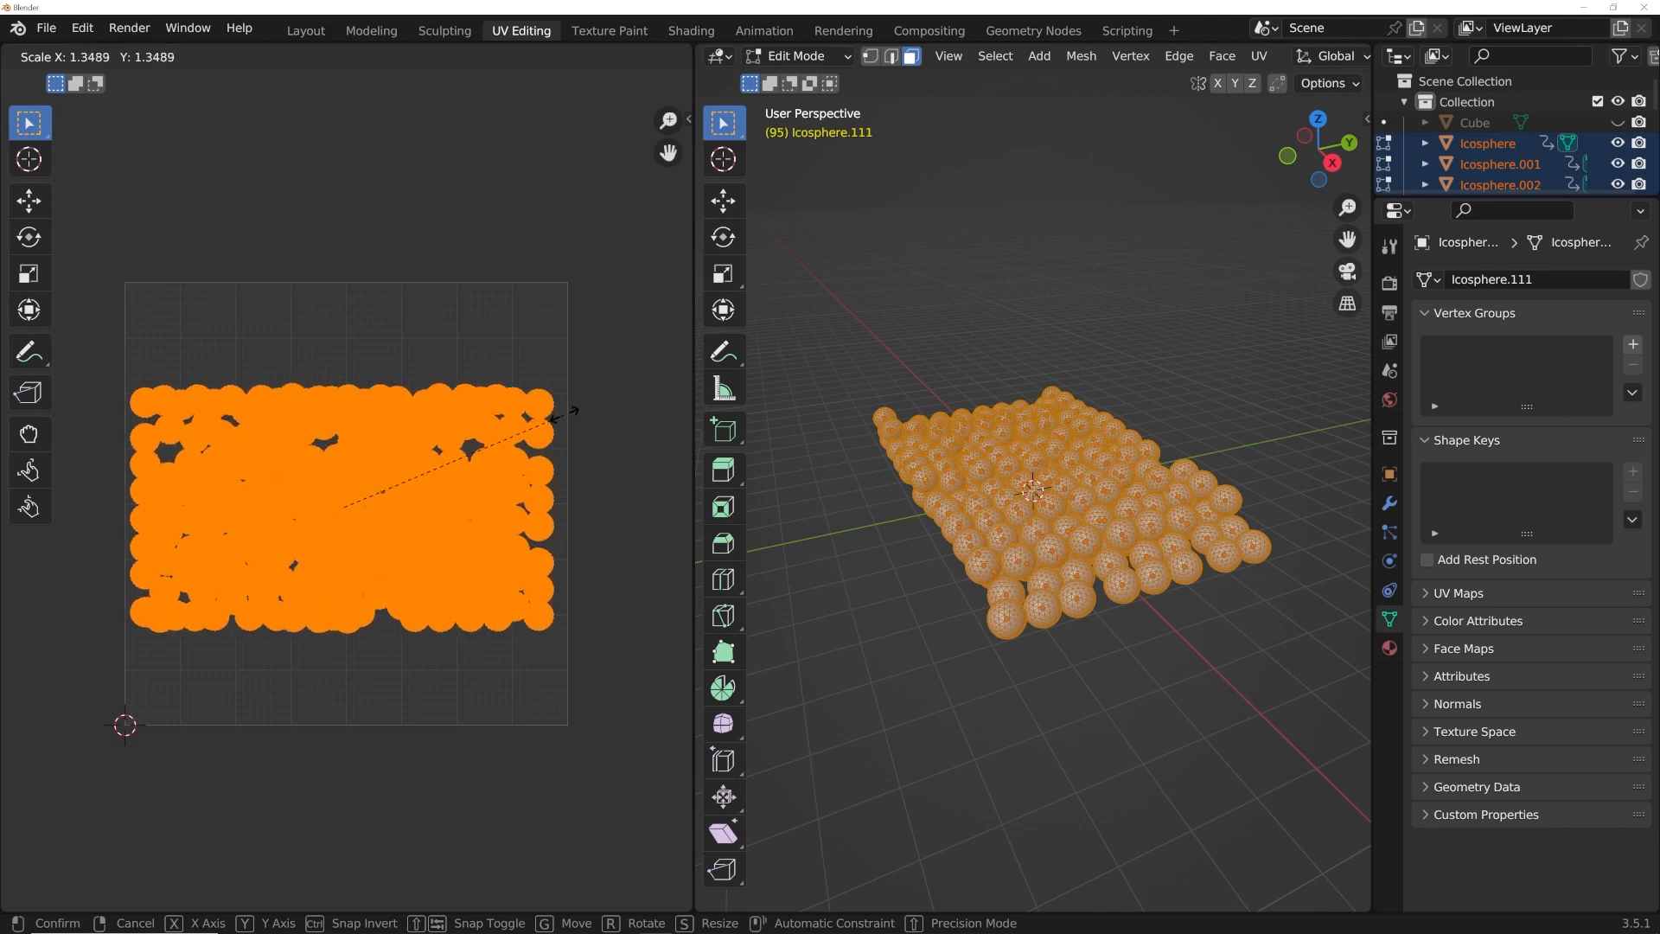
click(567, 413)
key(g)
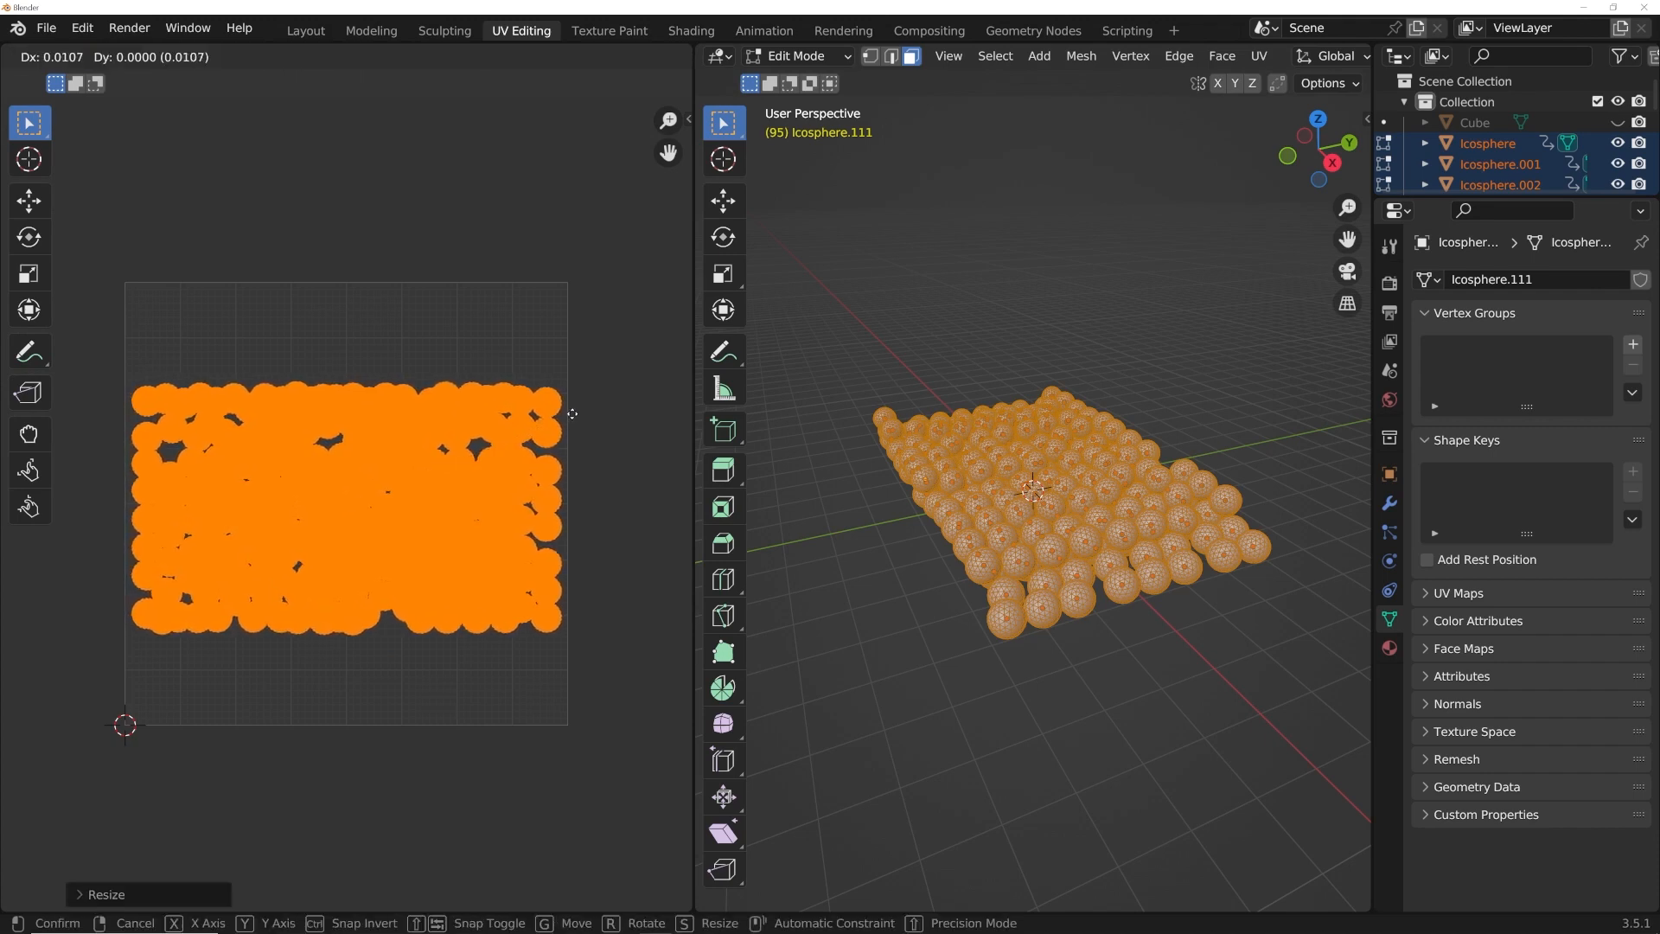
click(573, 415)
key(s)
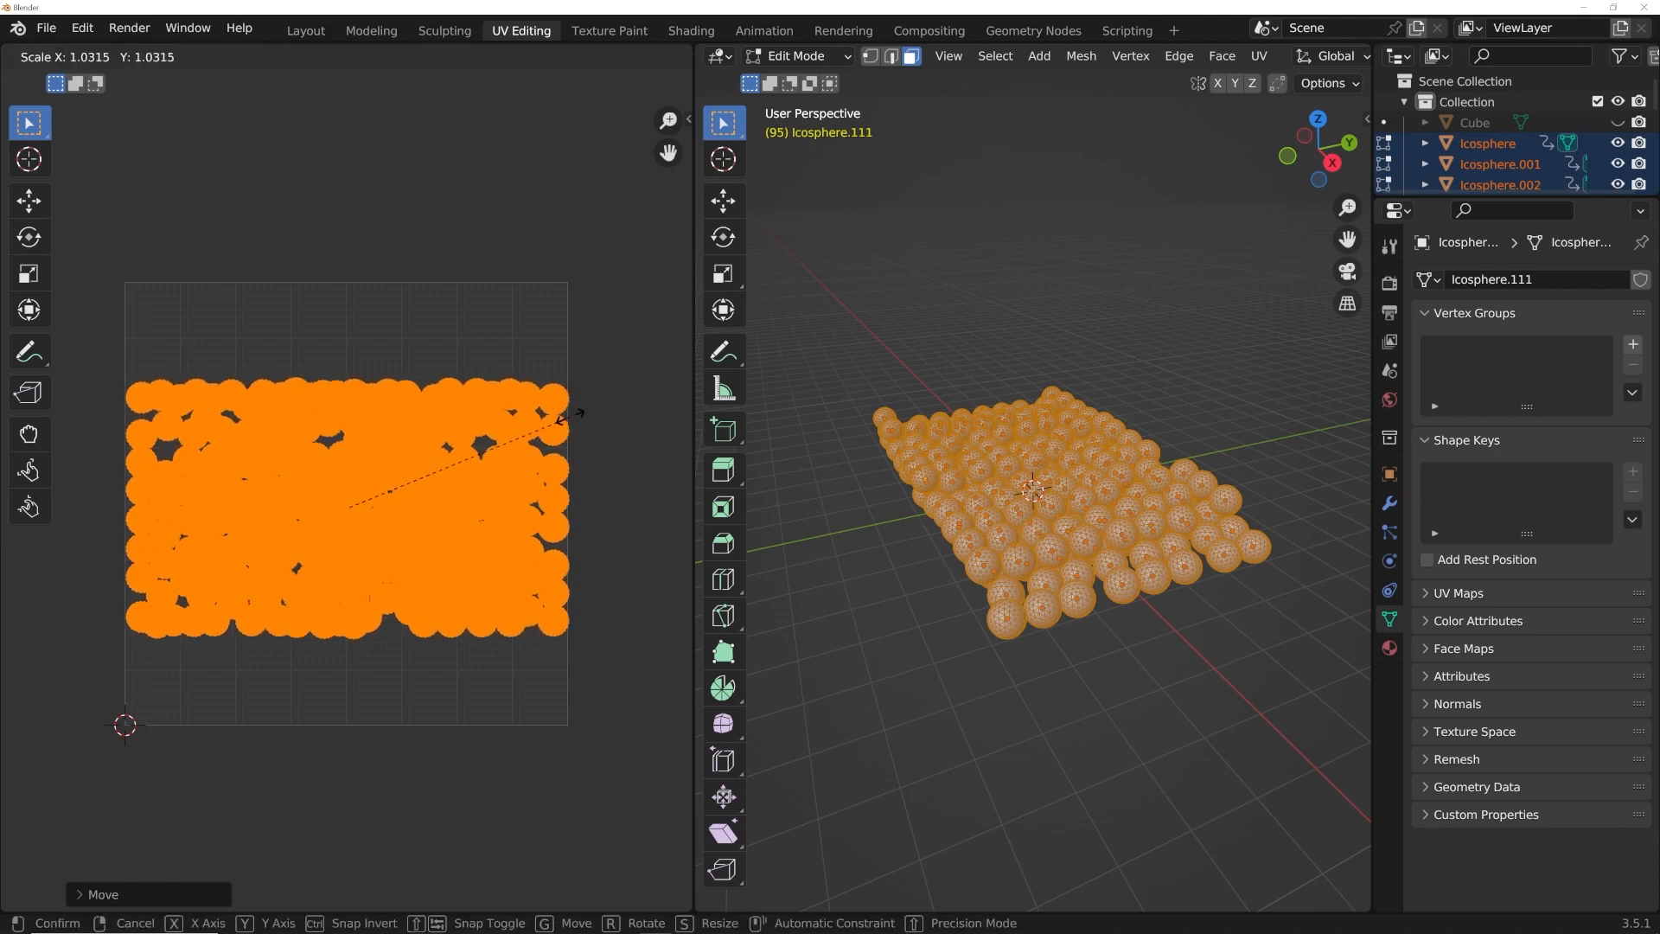
click(567, 415)
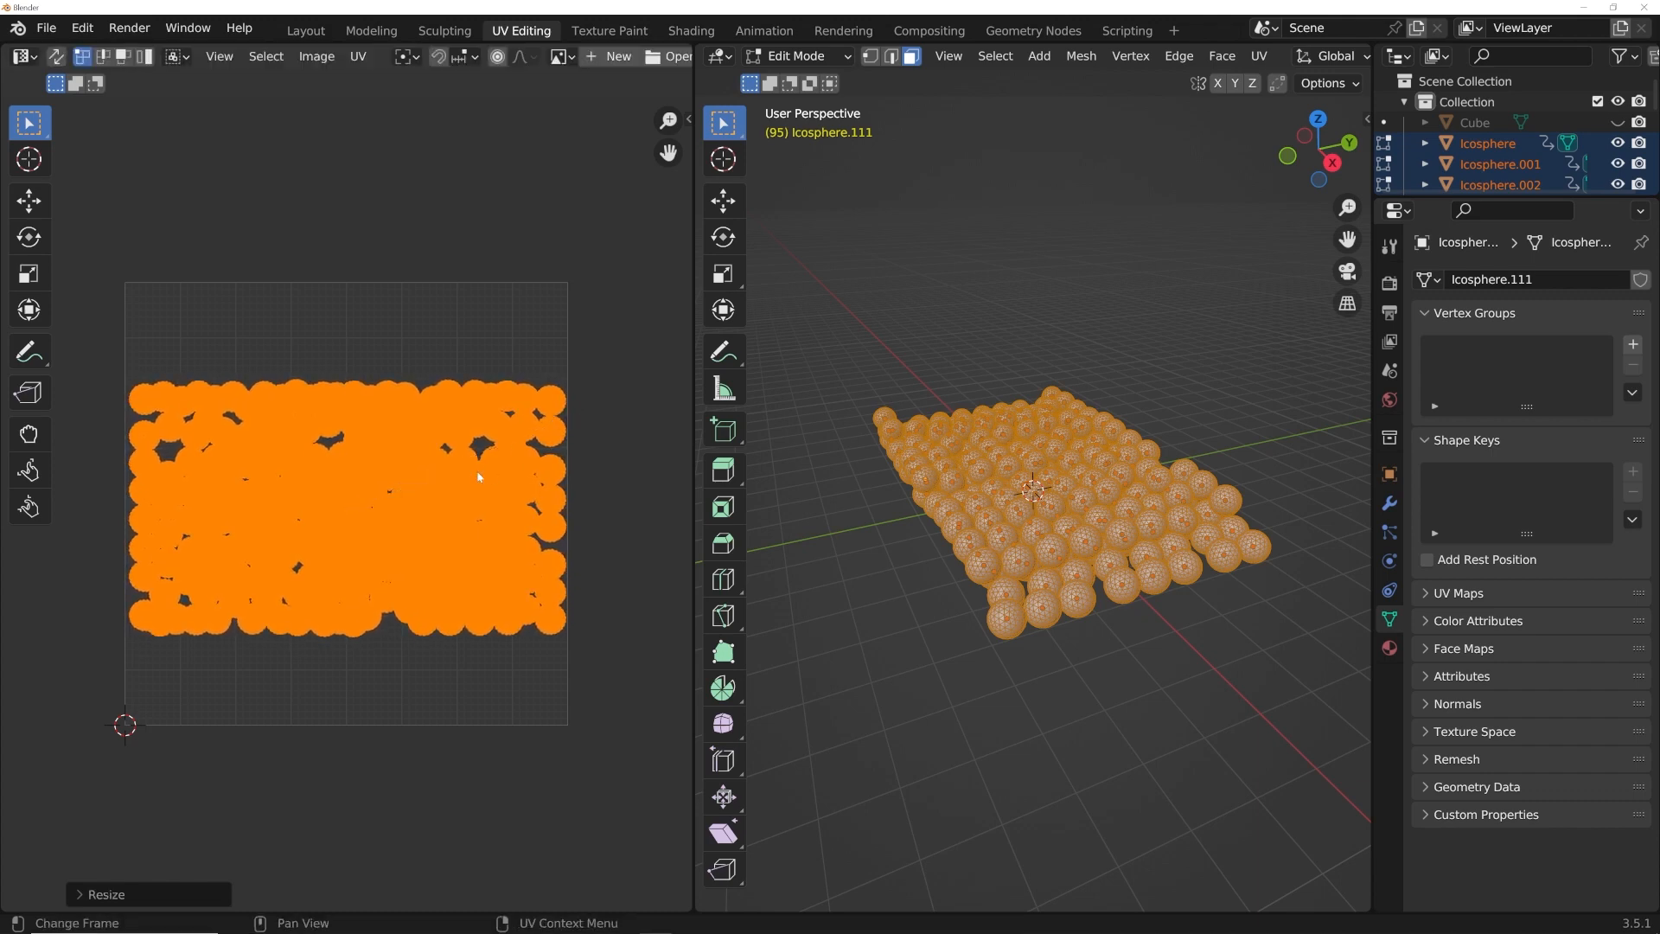
Step: Leave Edit Mode, select a single ball in the front row and switch the viewport to Material Preview shading
key(Tab)
middle_drag(853, 464, 1030, 493)
scroll(1067, 415, up, 3)
click(1025, 491)
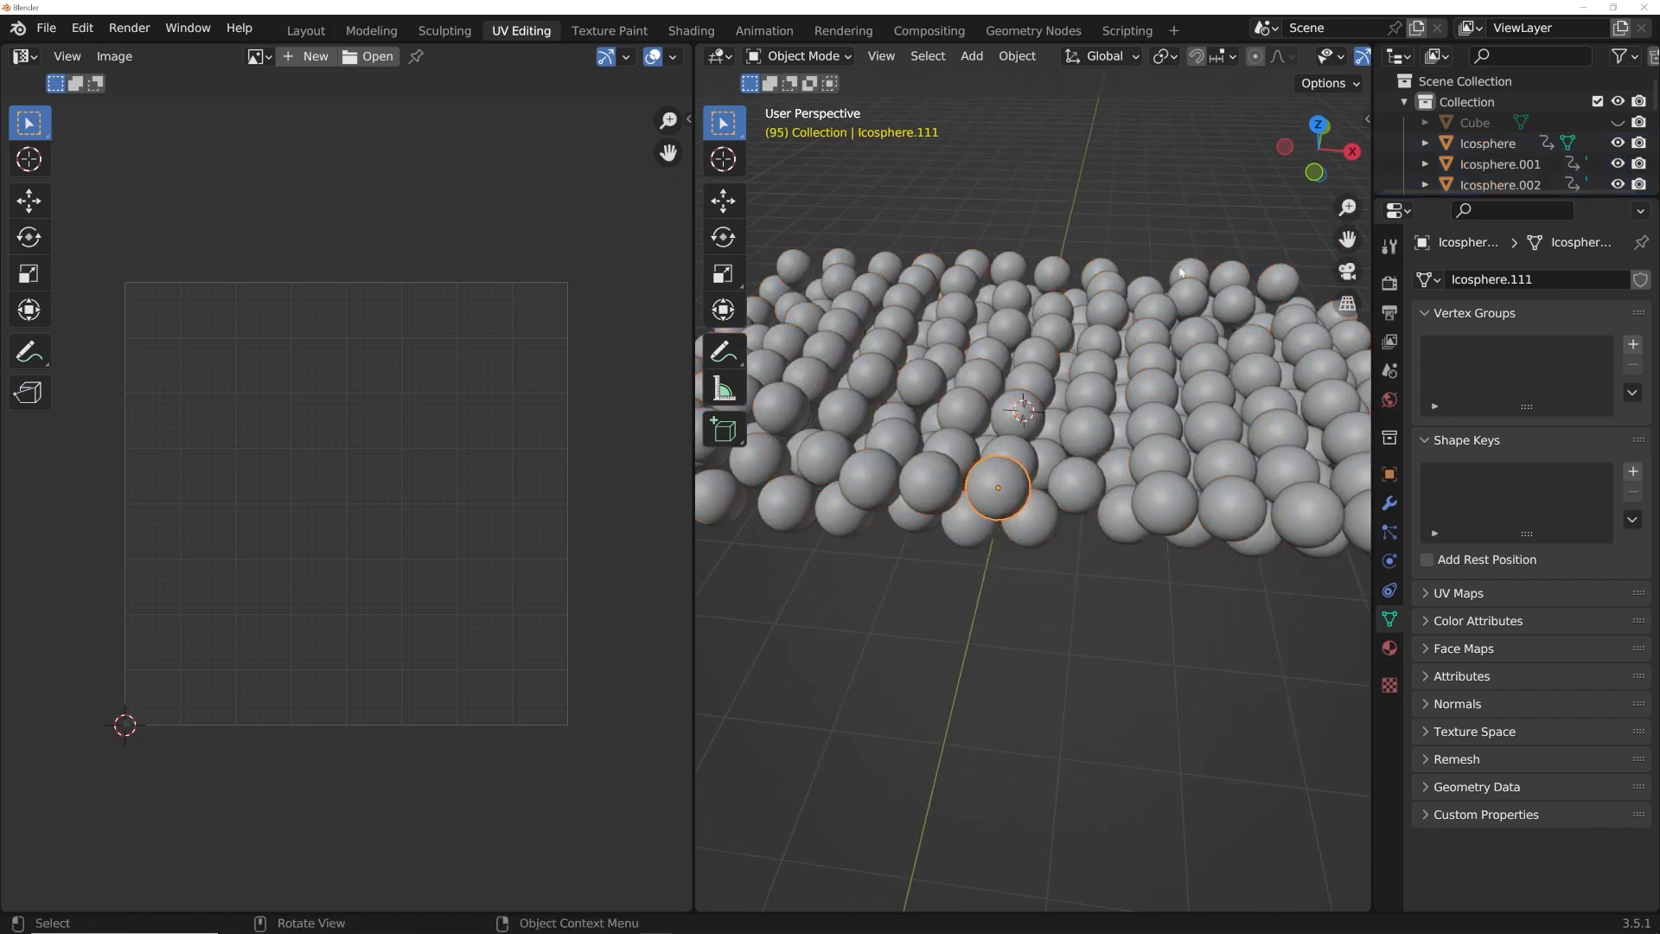
scroll(1350, 61, down, 5)
click(1334, 57)
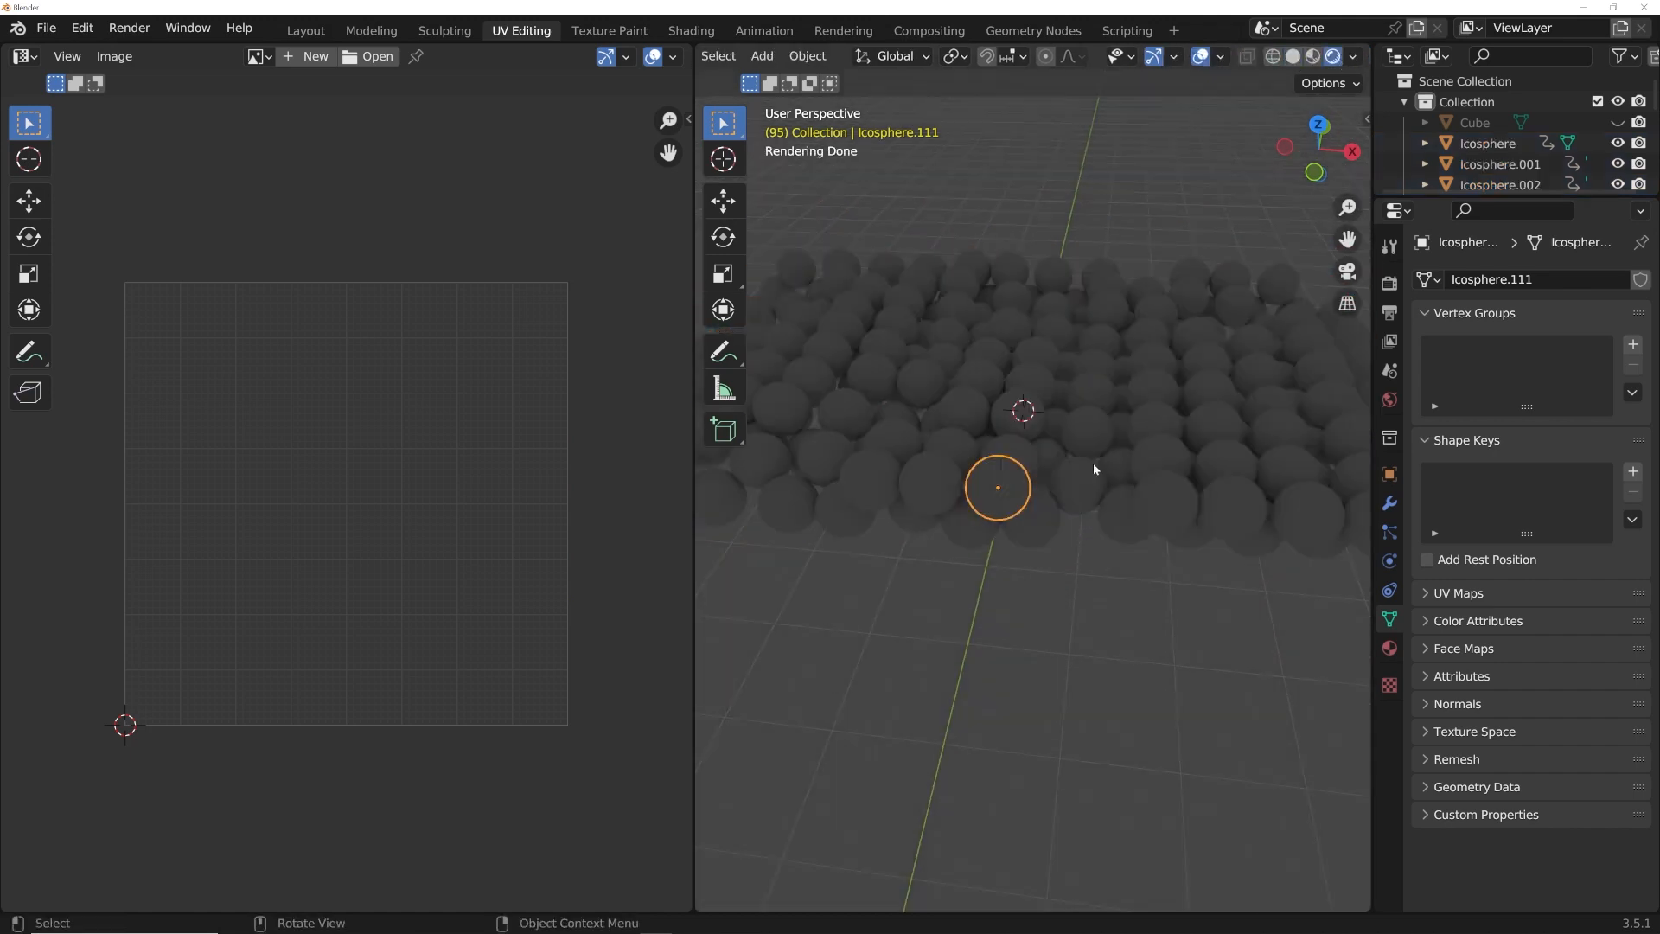
scroll(1049, 489, up, 7)
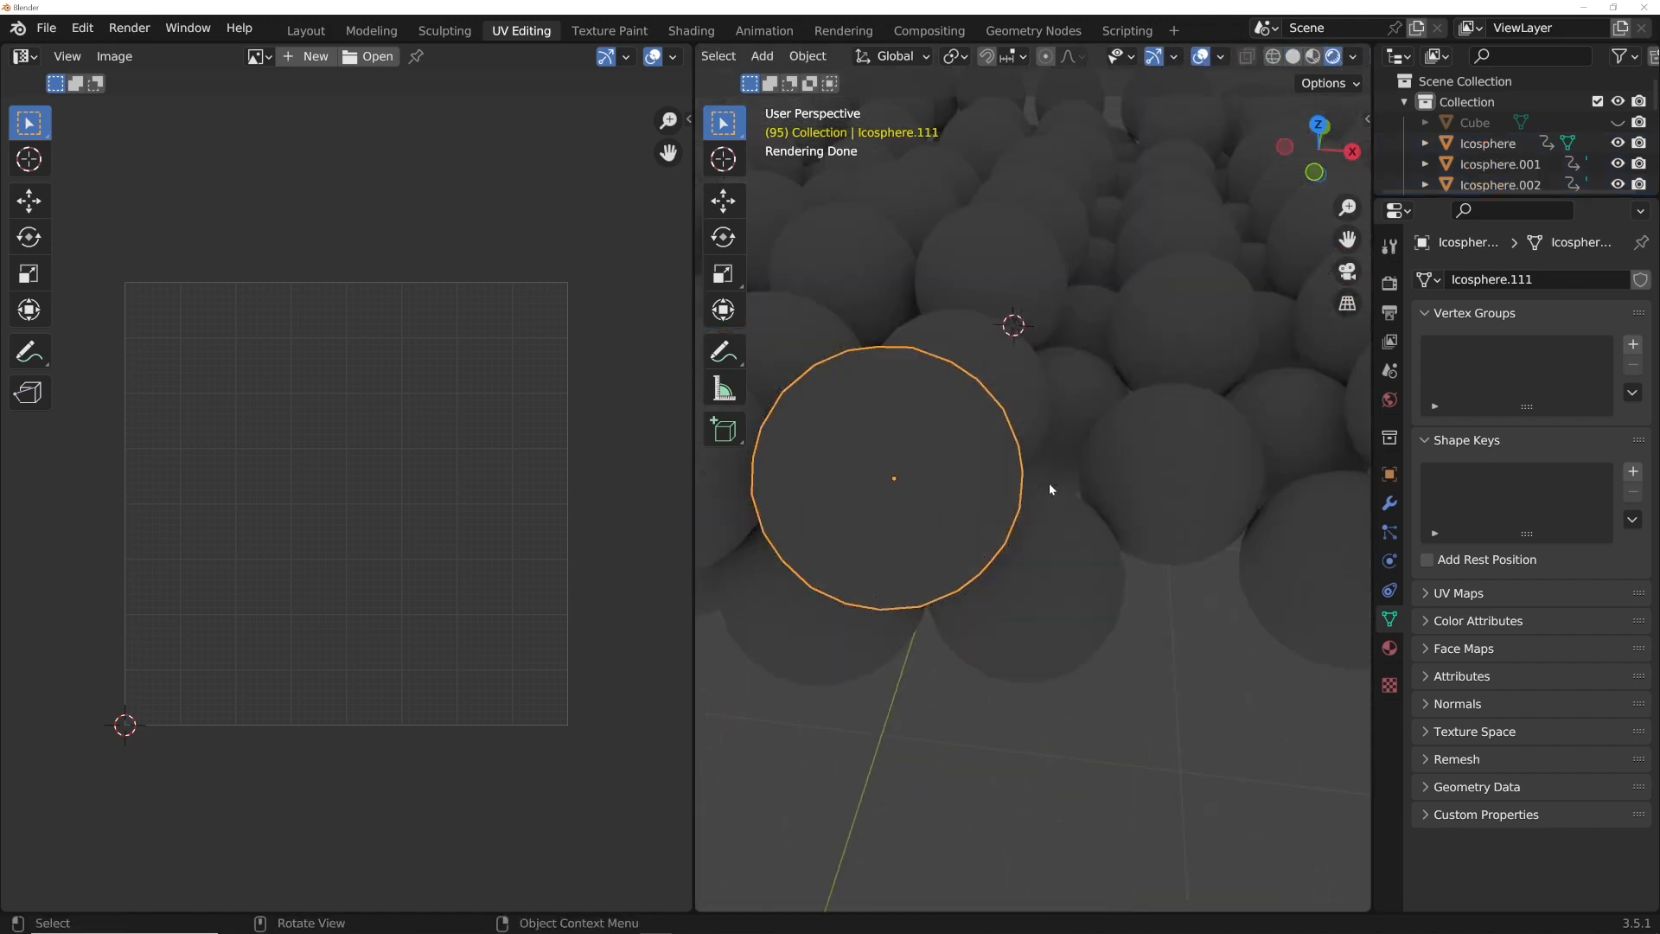
click(1389, 648)
click(1314, 57)
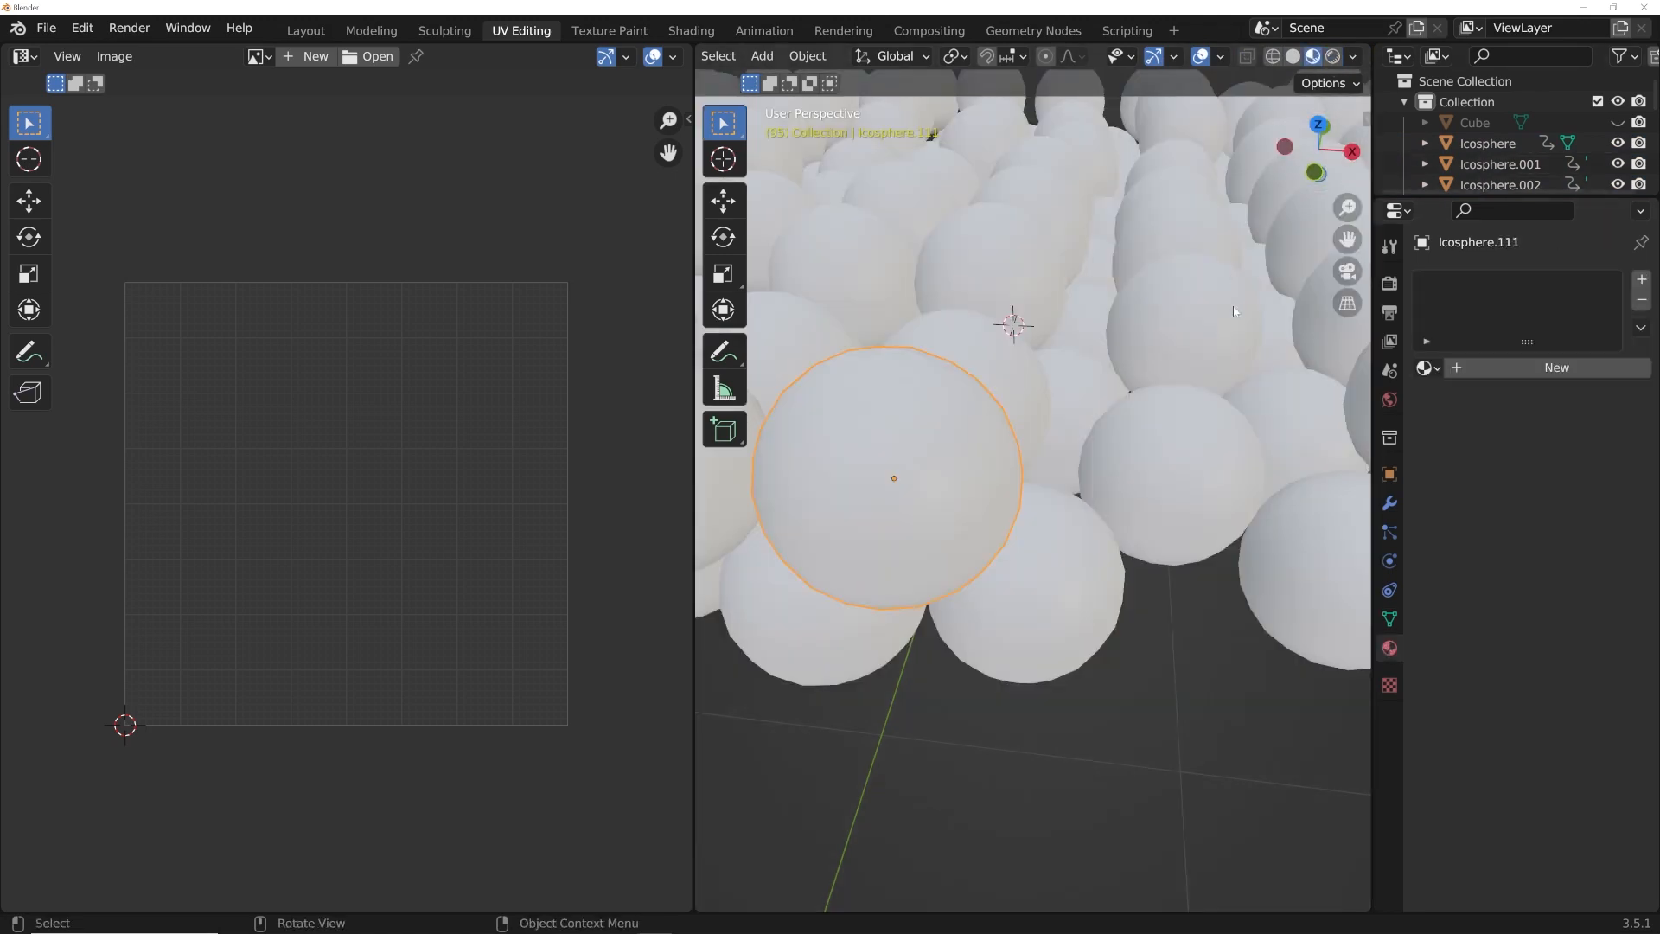
Step: Create a new material on the selected ball and make its base color lime green
click(1556, 367)
click(1578, 561)
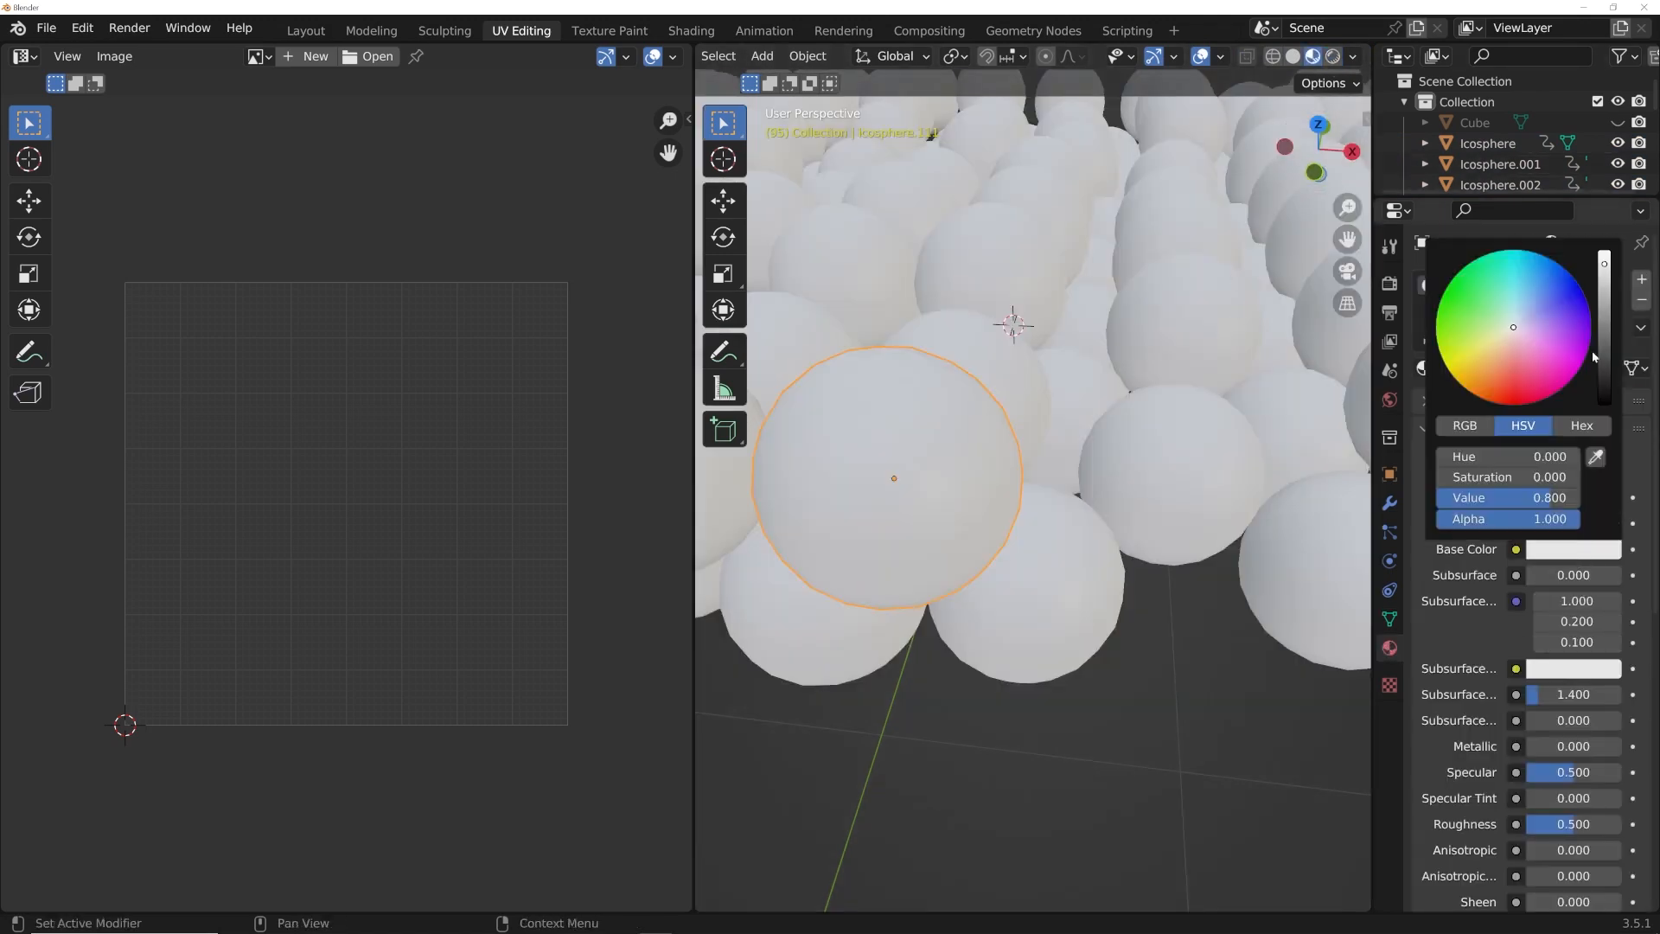
click(1454, 328)
Step: Select all the balls and link the green ball's material to them
scroll(1060, 443, down, 8)
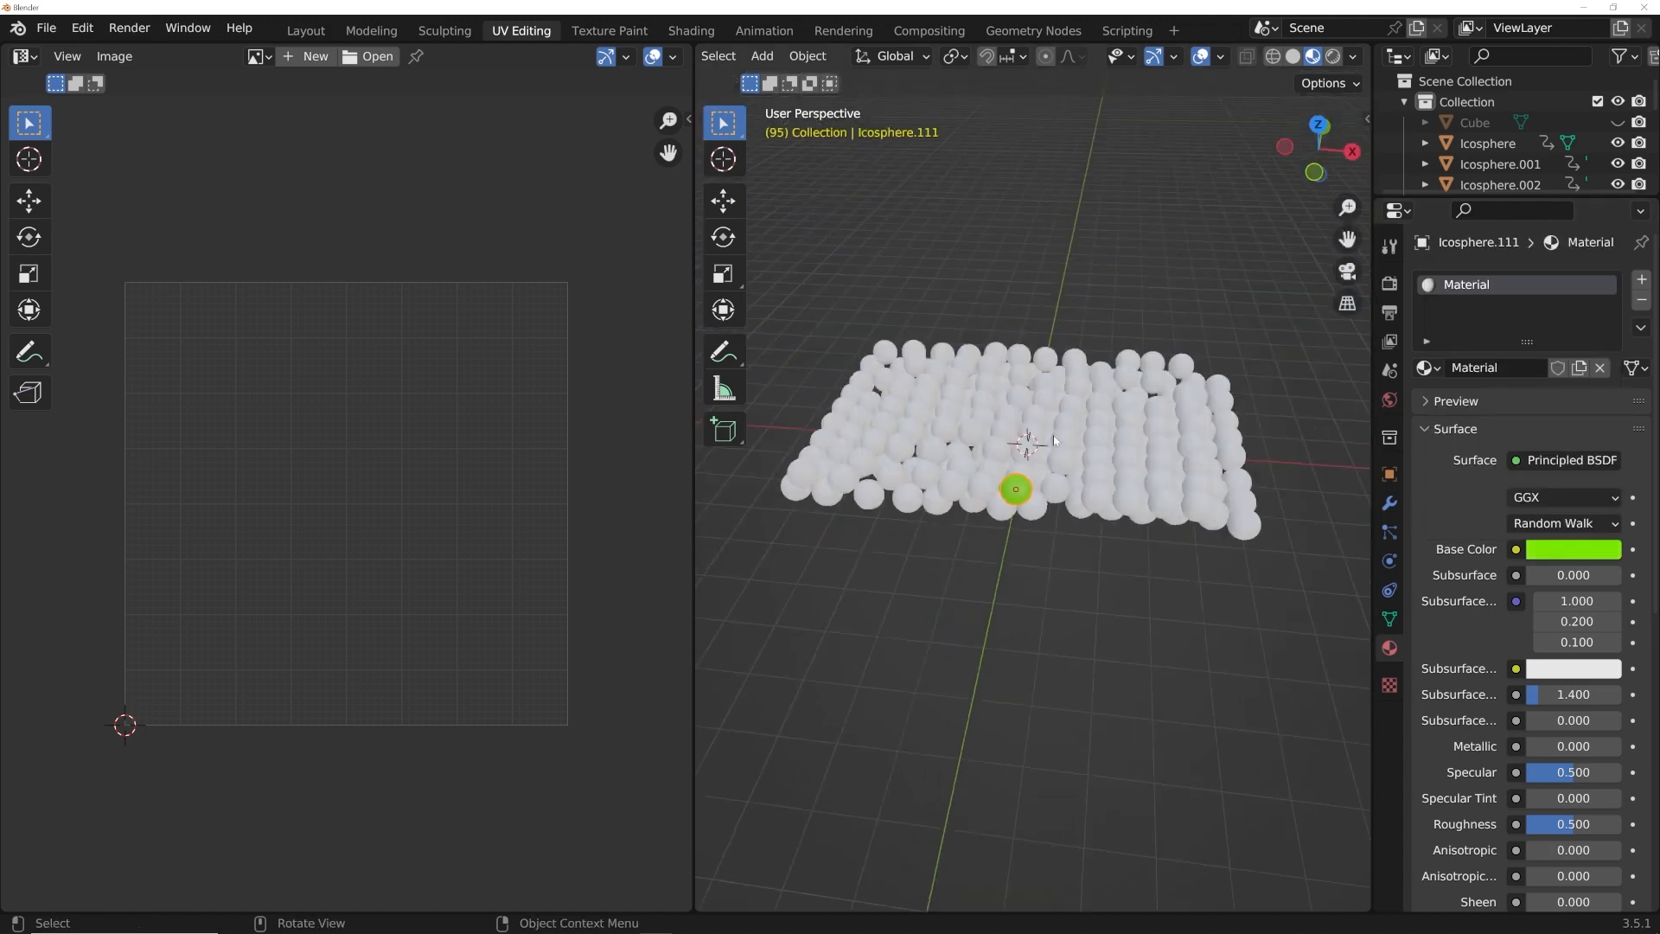
key(a)
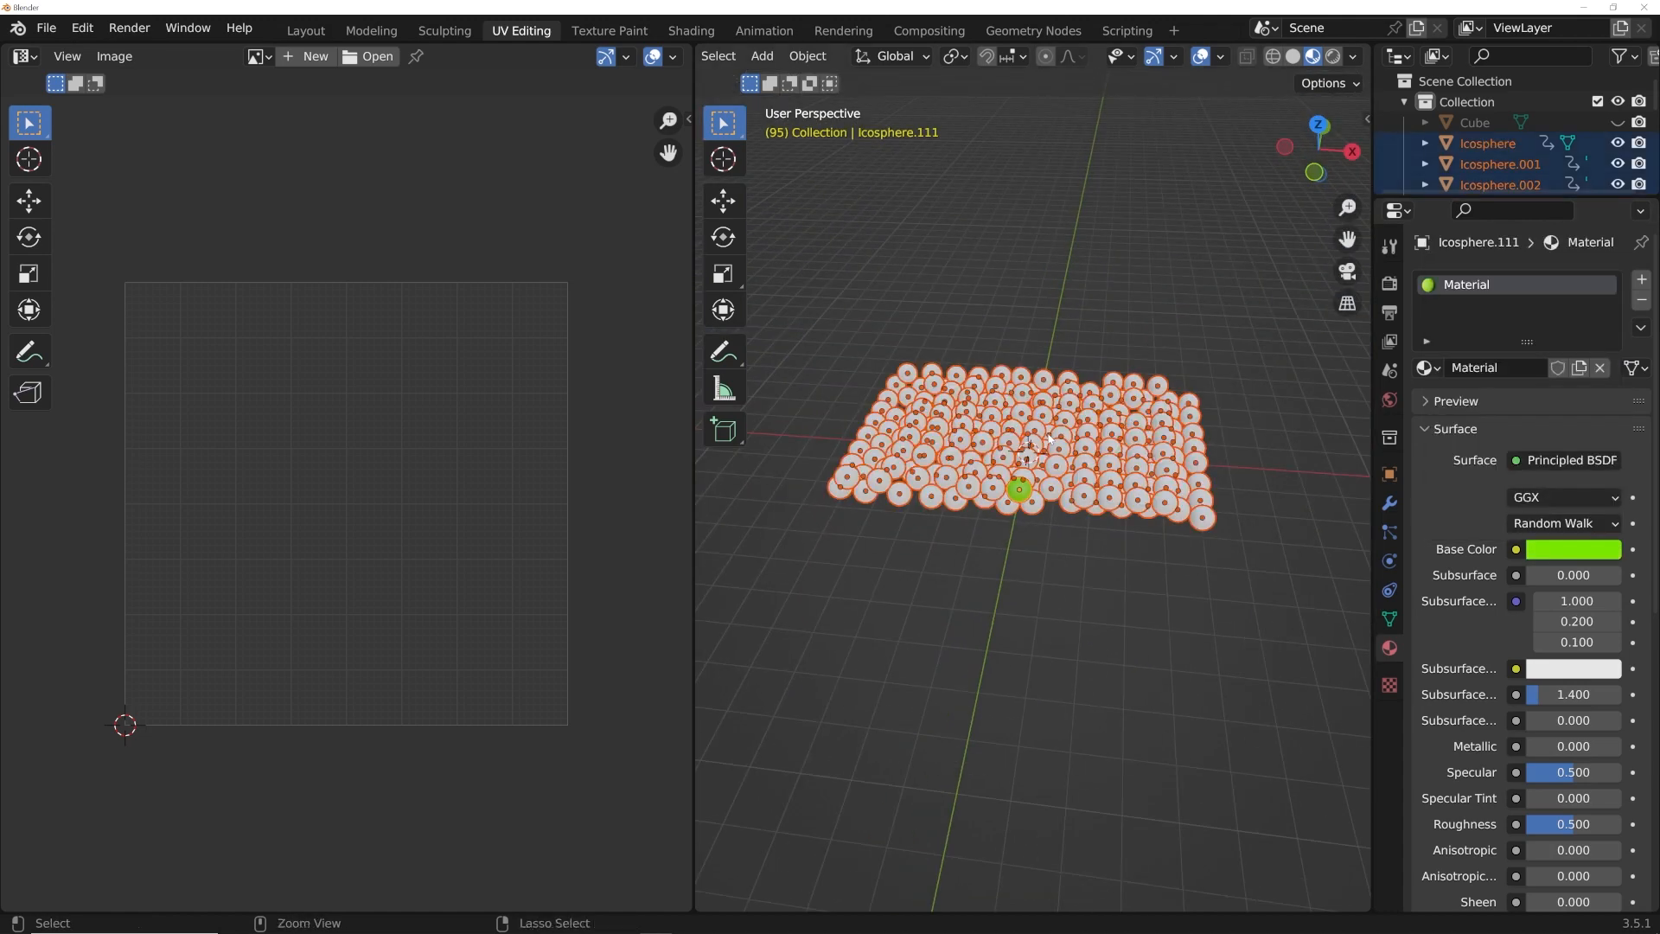
key(ctrl+l)
click(1050, 439)
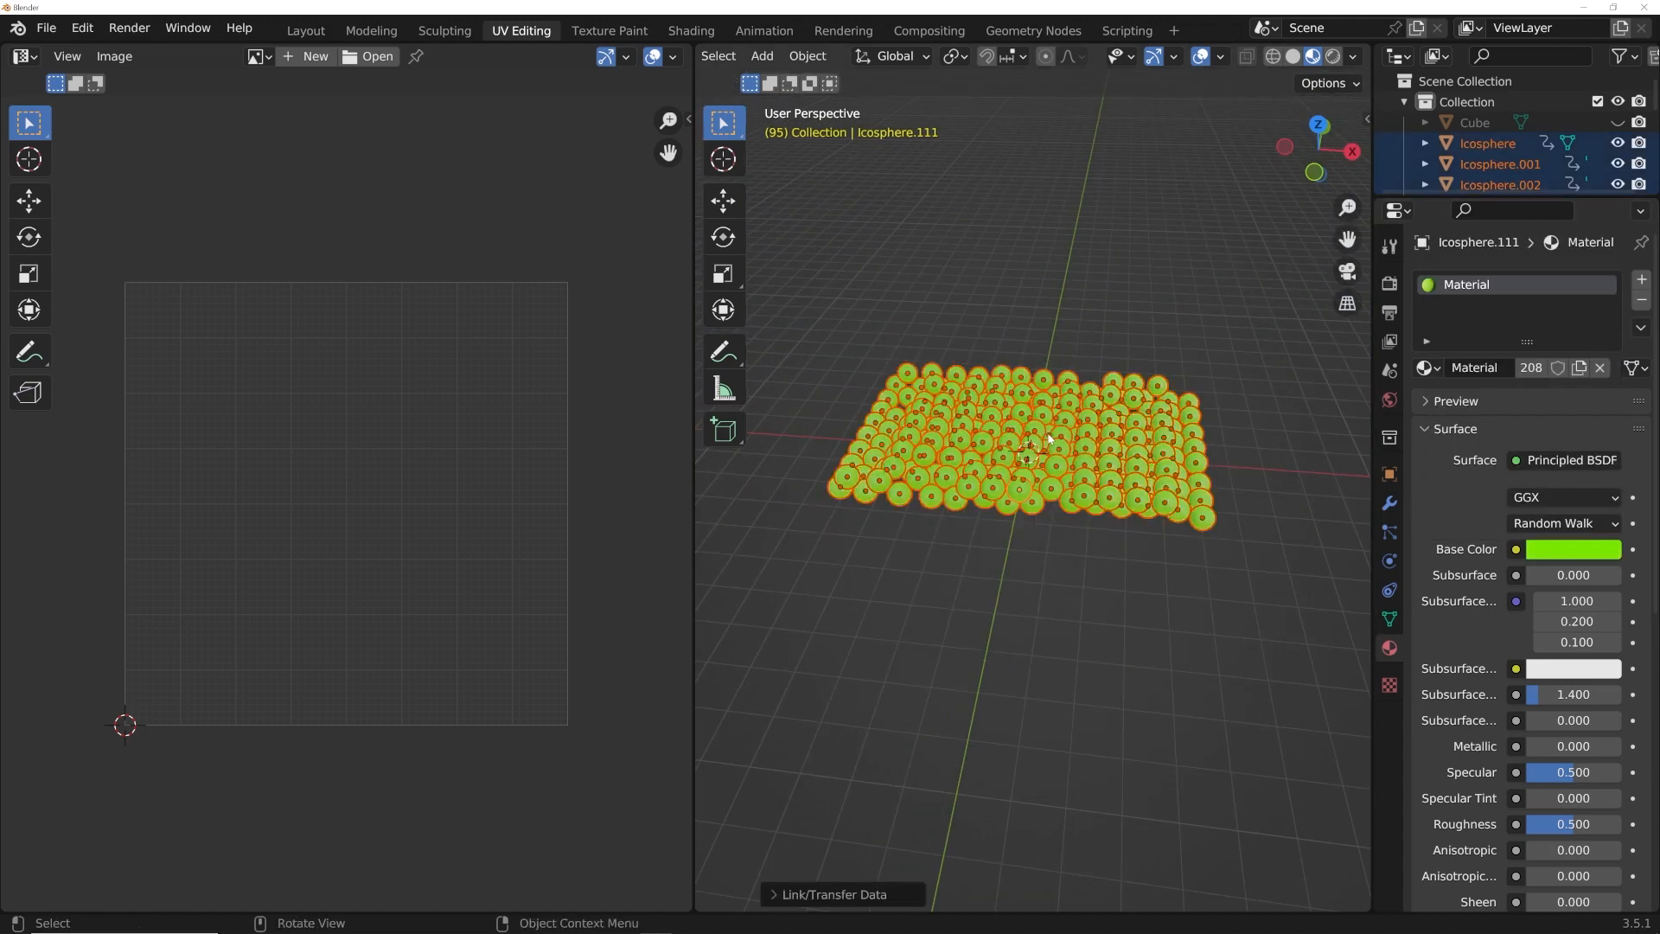
click(1137, 311)
scroll(1103, 501, up, 5)
middle_drag(1100, 507, 1139, 550)
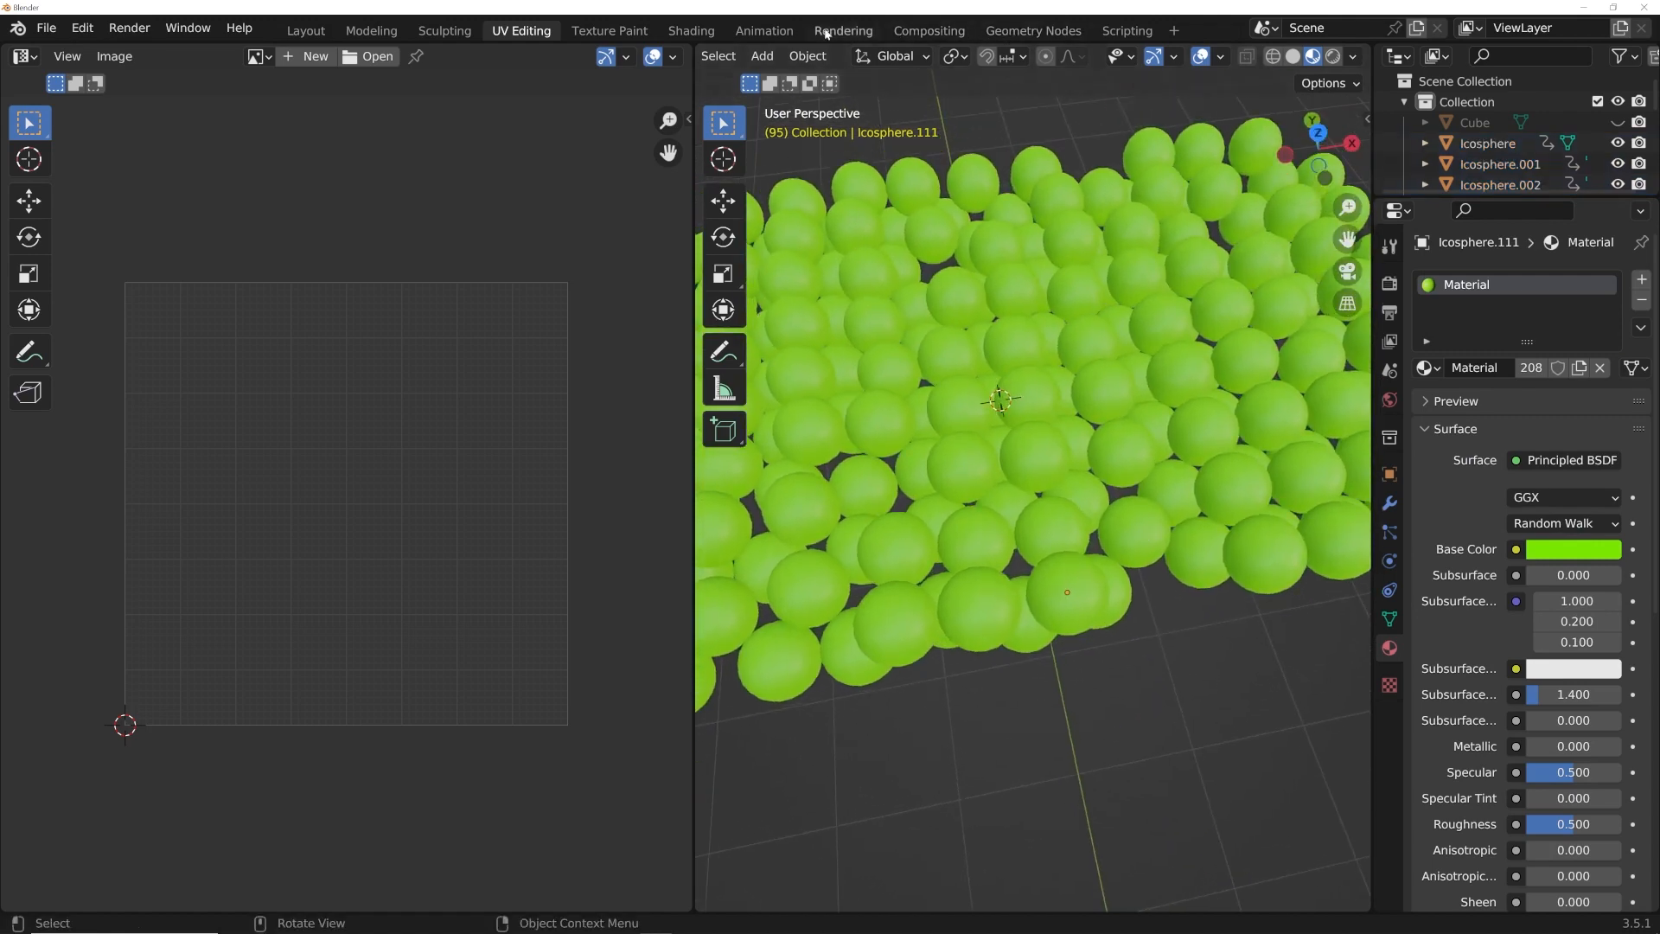
Step: Switch to the Shading workspace and close the side editors to give the viewport and node editor the full width
click(929, 31)
click(691, 31)
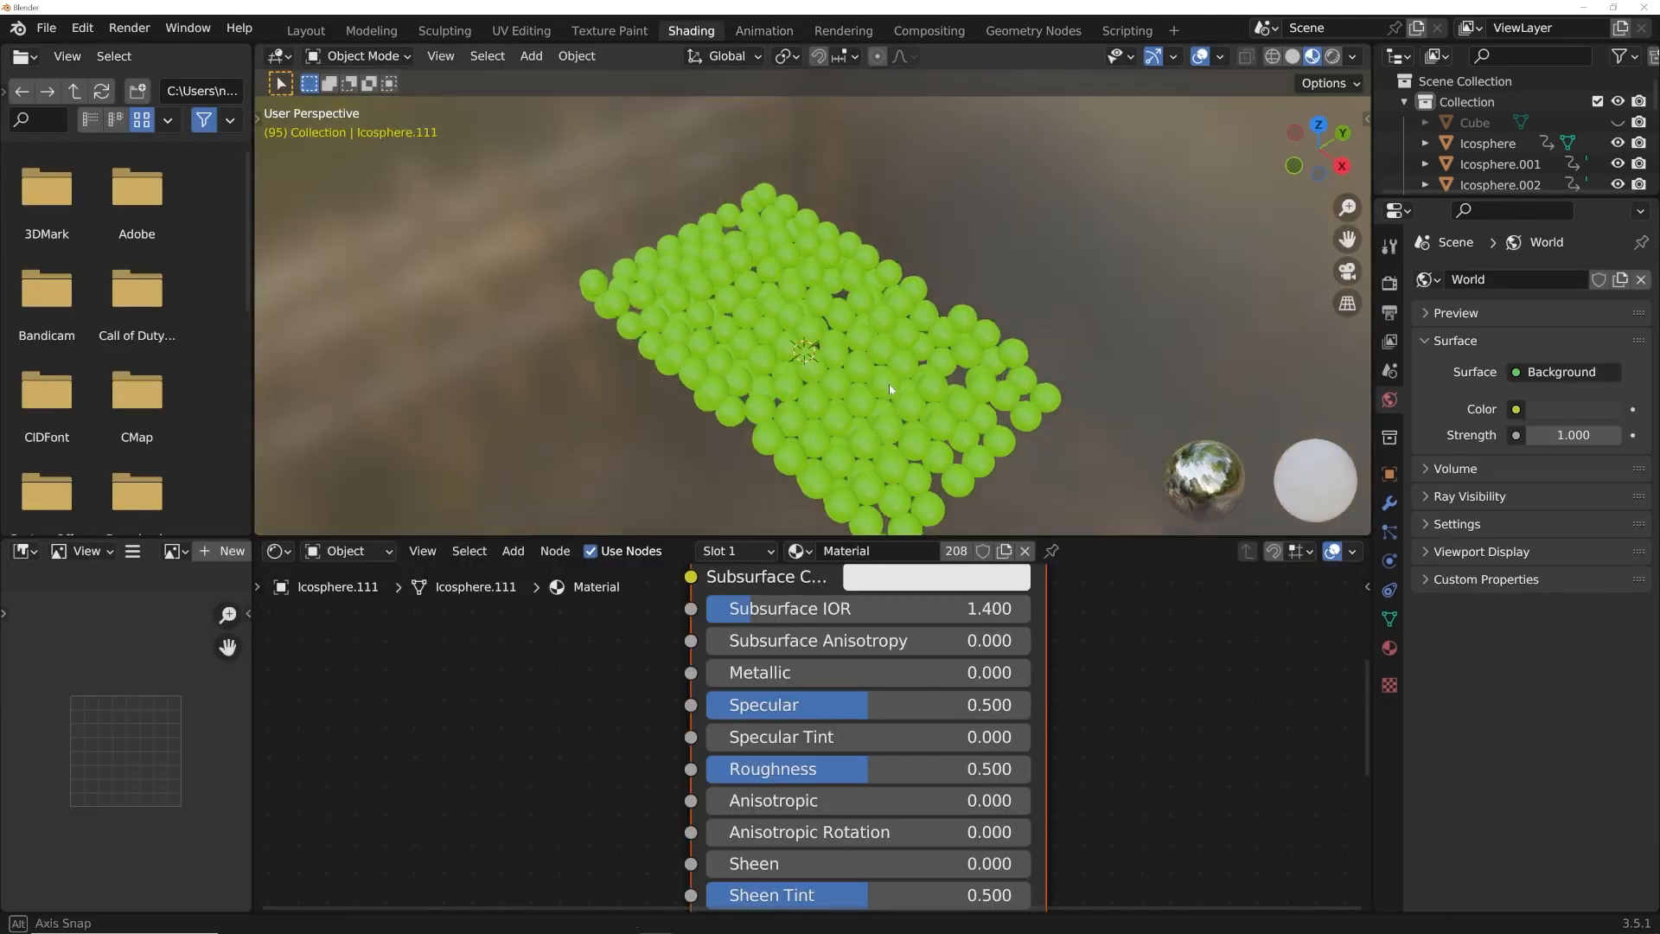
scroll(689, 687, down, 2)
middle_drag(689, 687, 659, 742)
drag(259, 528, 130, 648)
scroll(641, 624, up, 3)
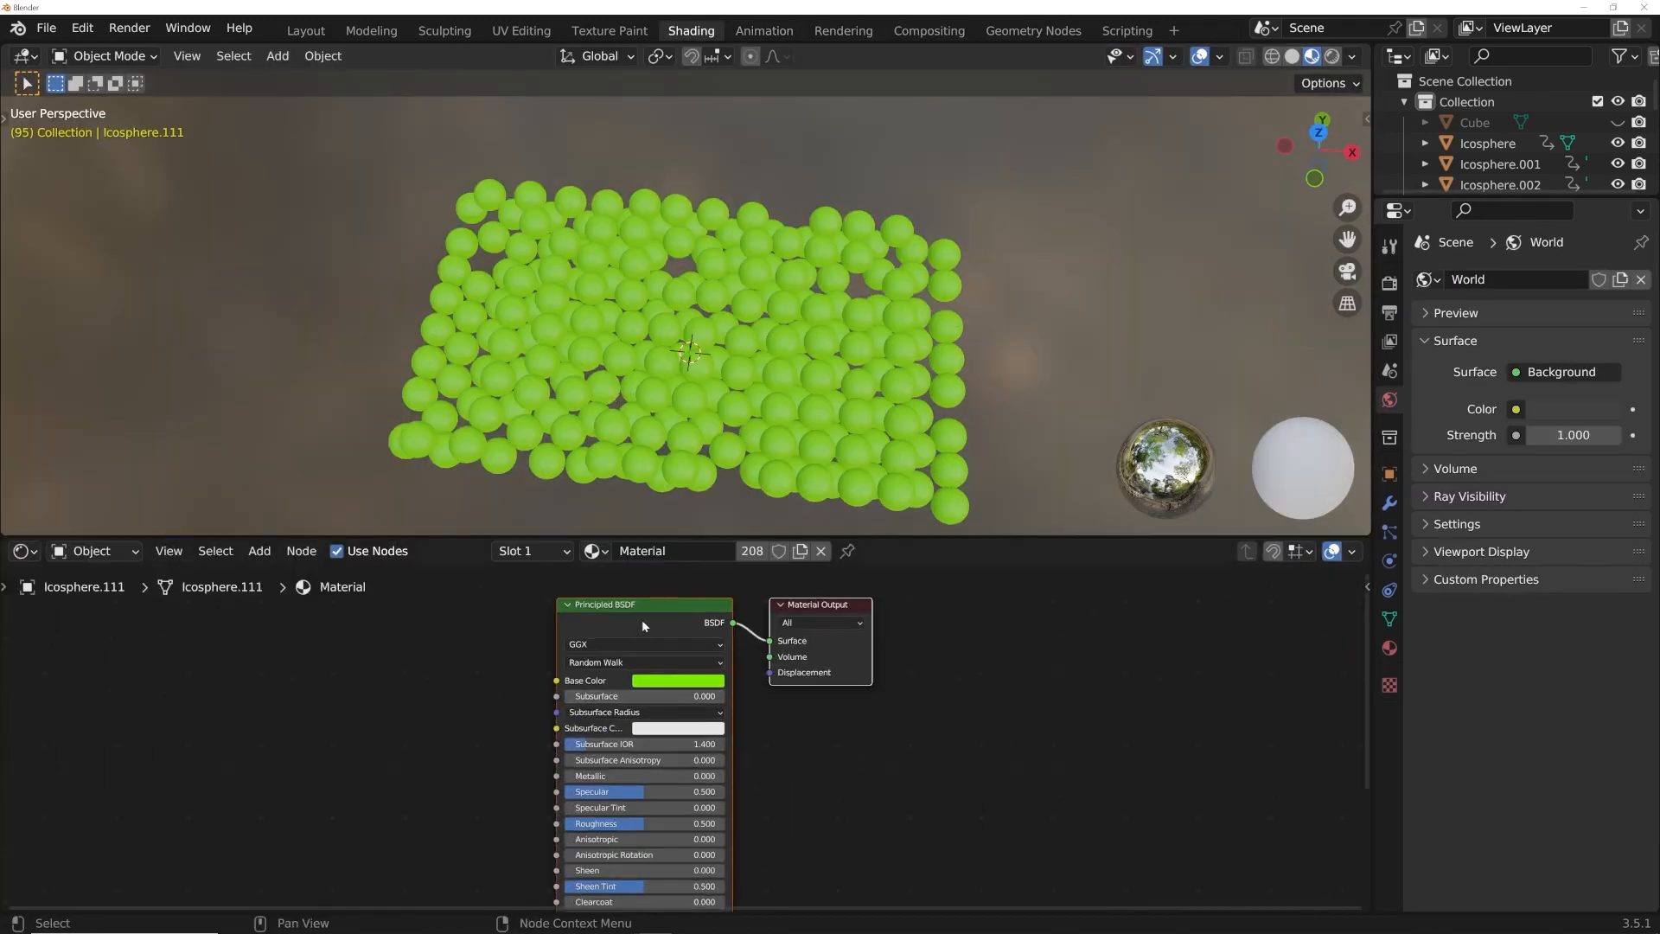
middle_drag(550, 657, 640, 682)
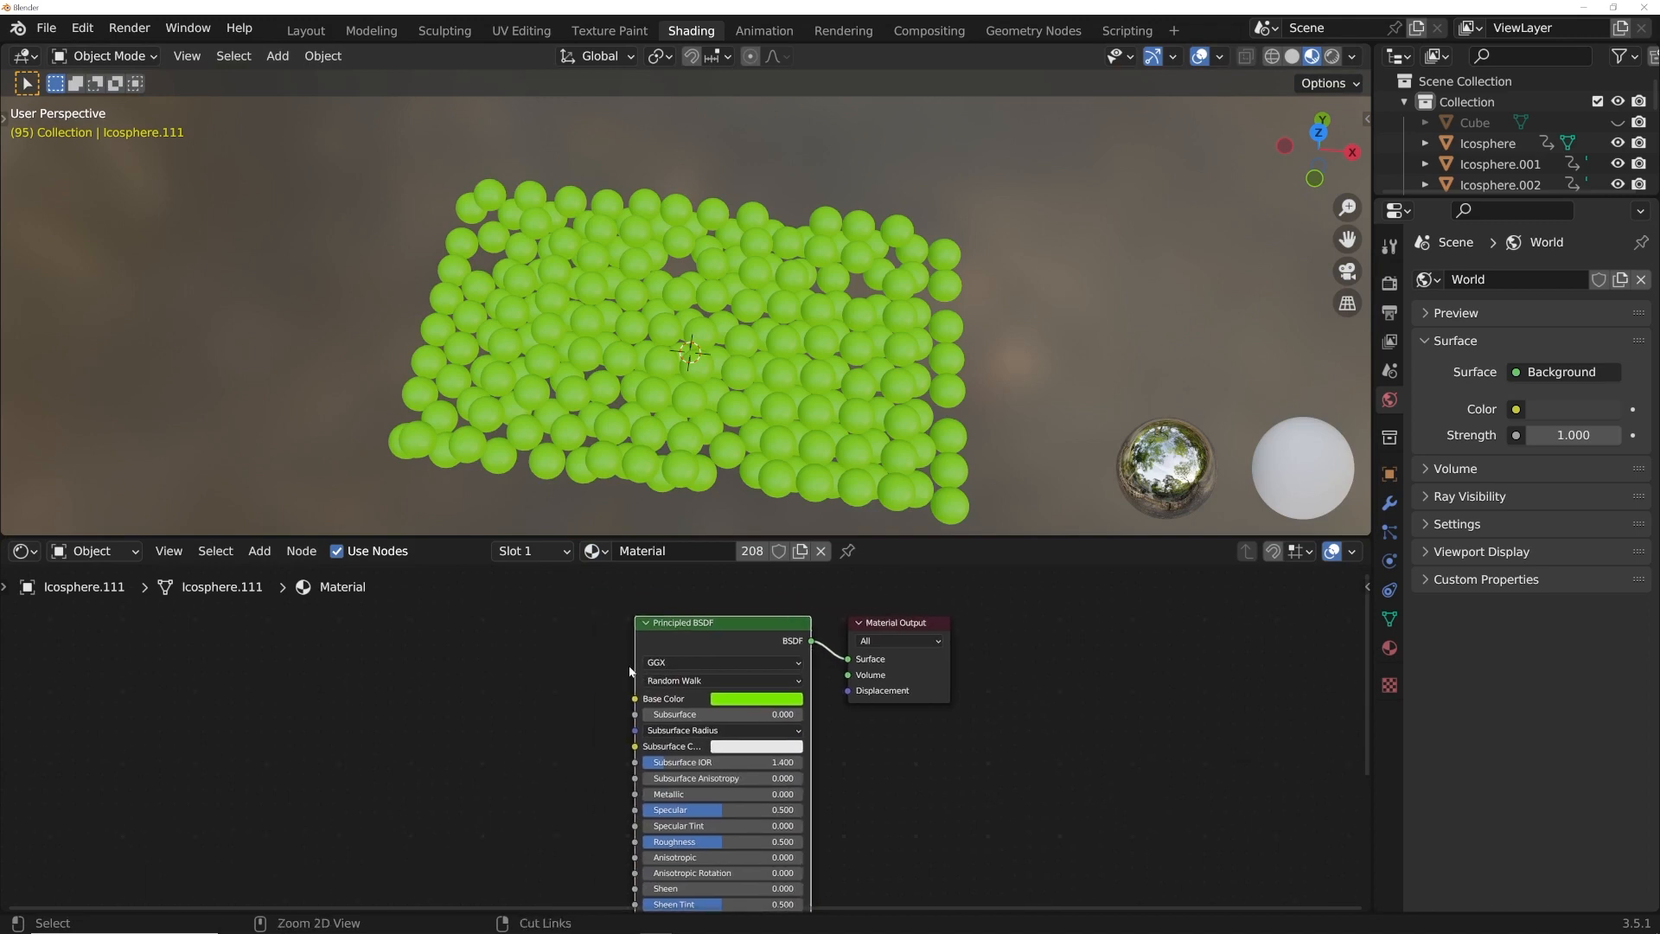
Step: Add an Image Texture with Mapping and Texture Coordinate nodes to the Principled BSDF's base color and load nike yyy.png from the Desktop
key(ctrl+t)
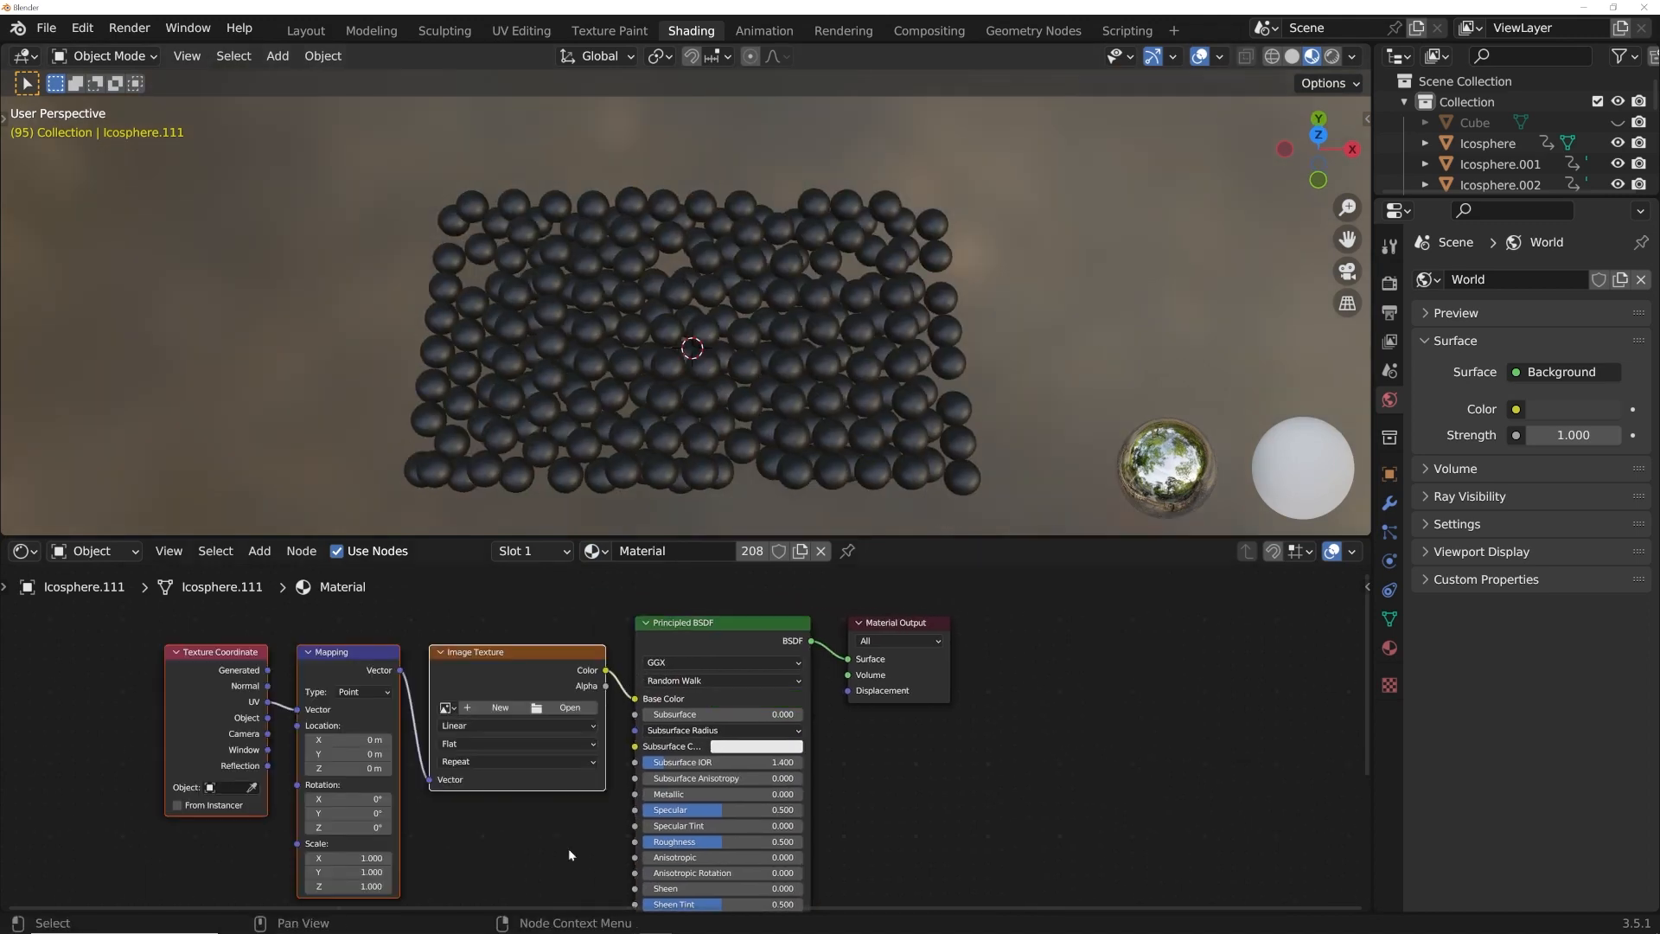
scroll(610, 691, up, 2)
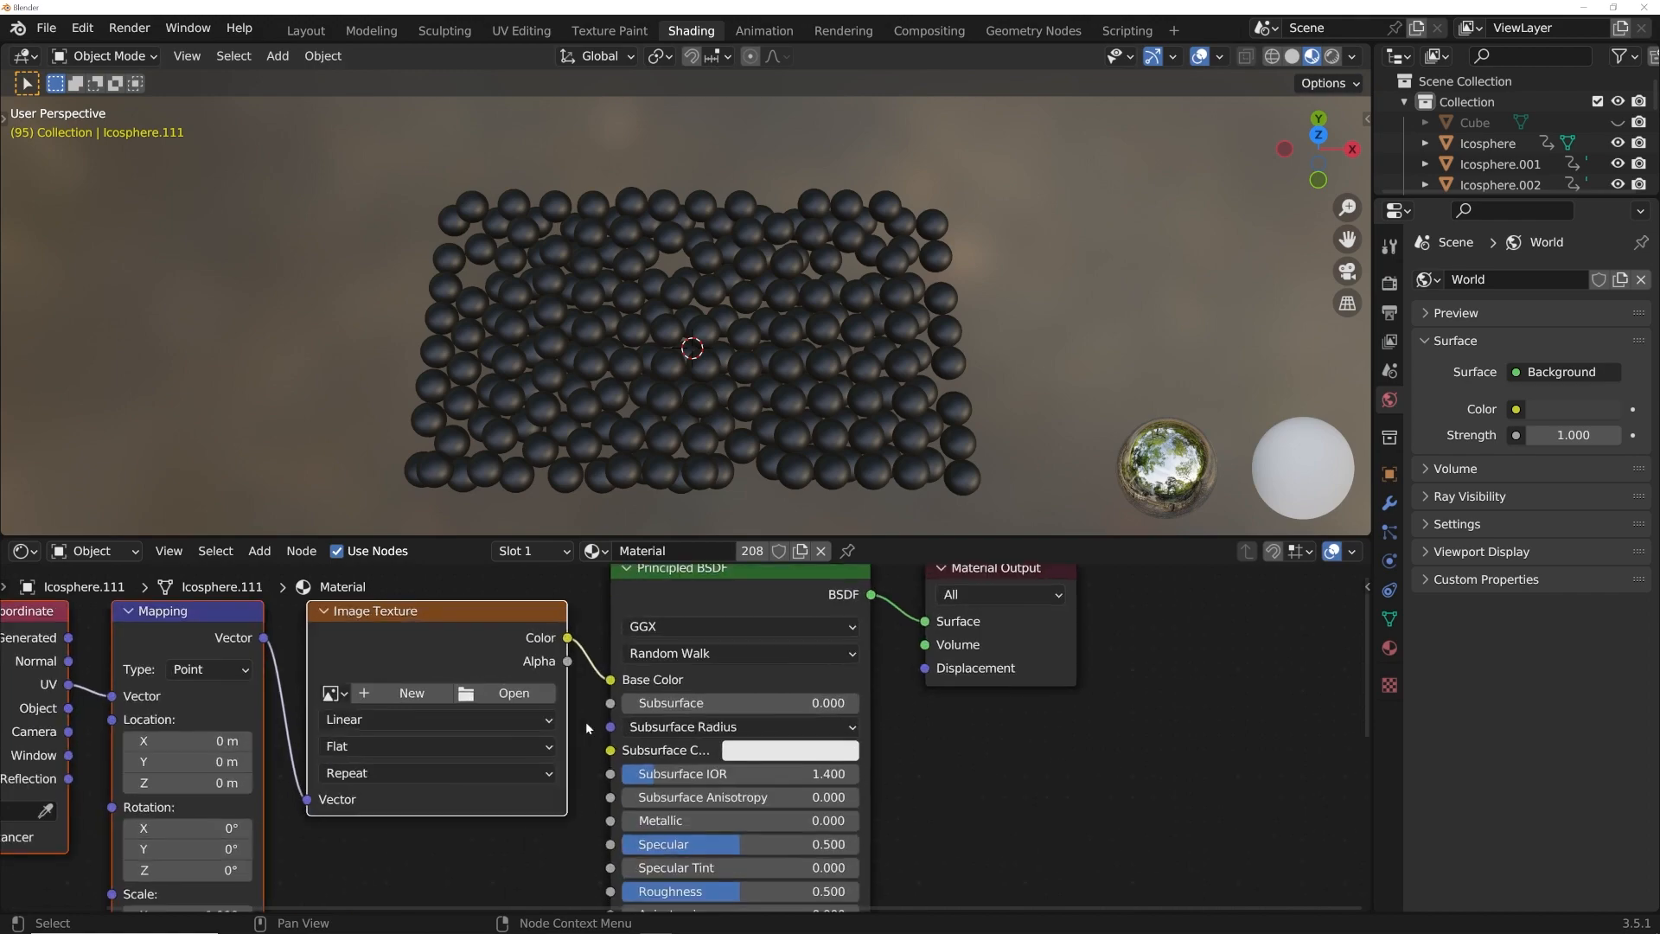
click(522, 693)
click(240, 393)
scroll(605, 553, down, 5)
scroll(730, 568, down, 12)
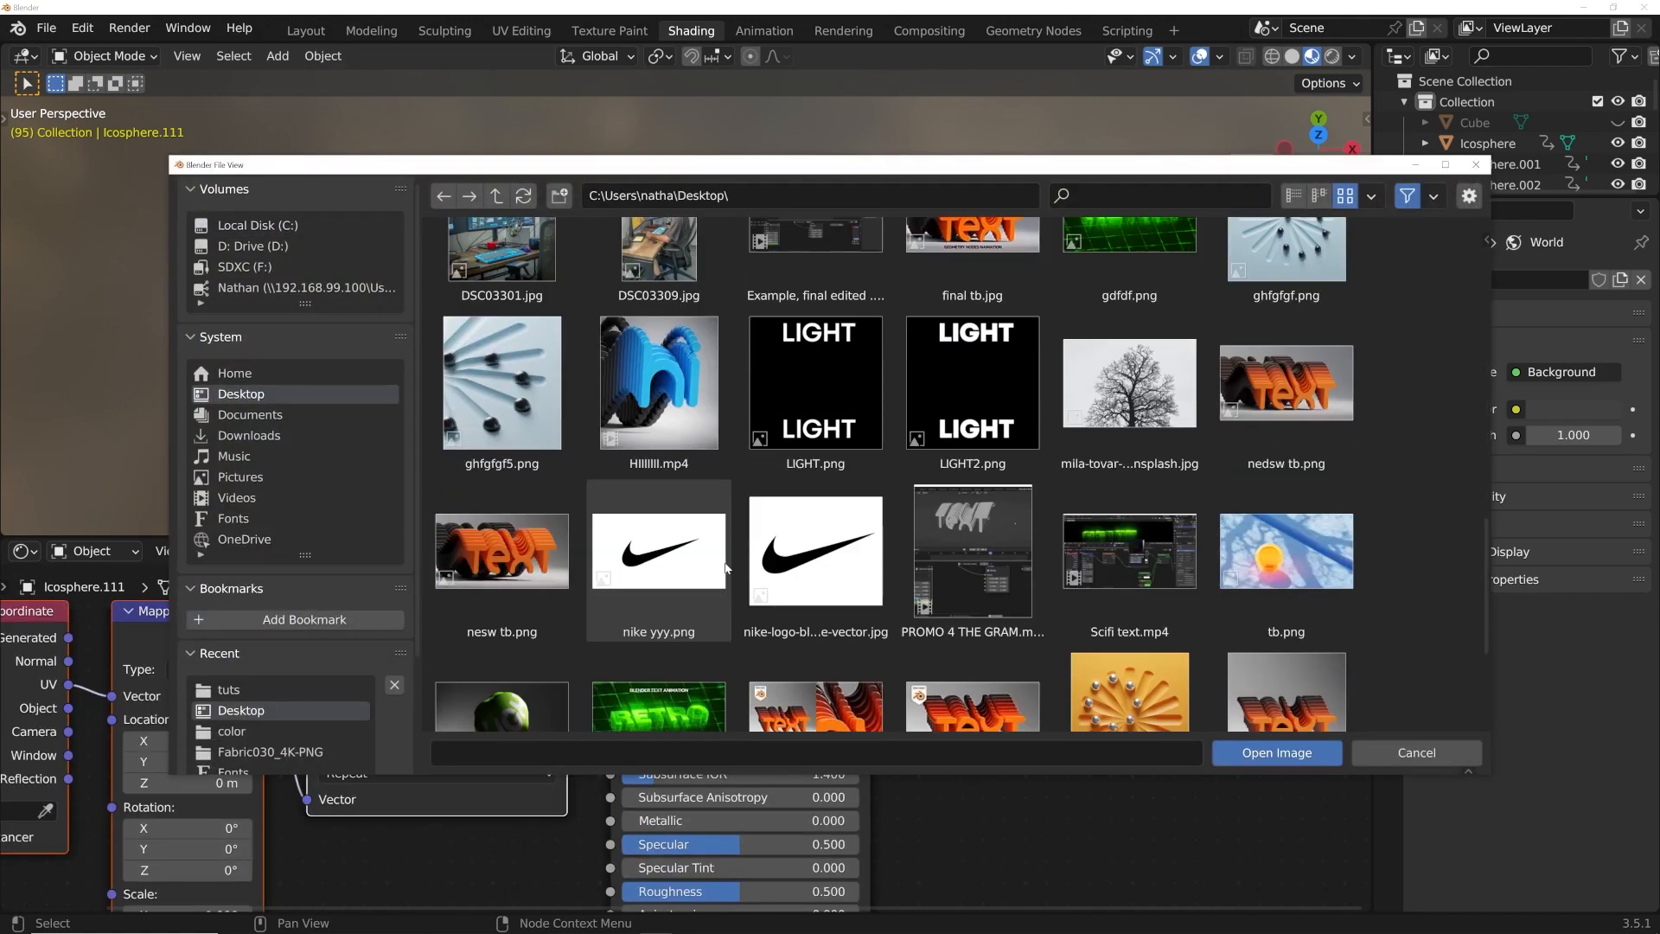
double_click(659, 413)
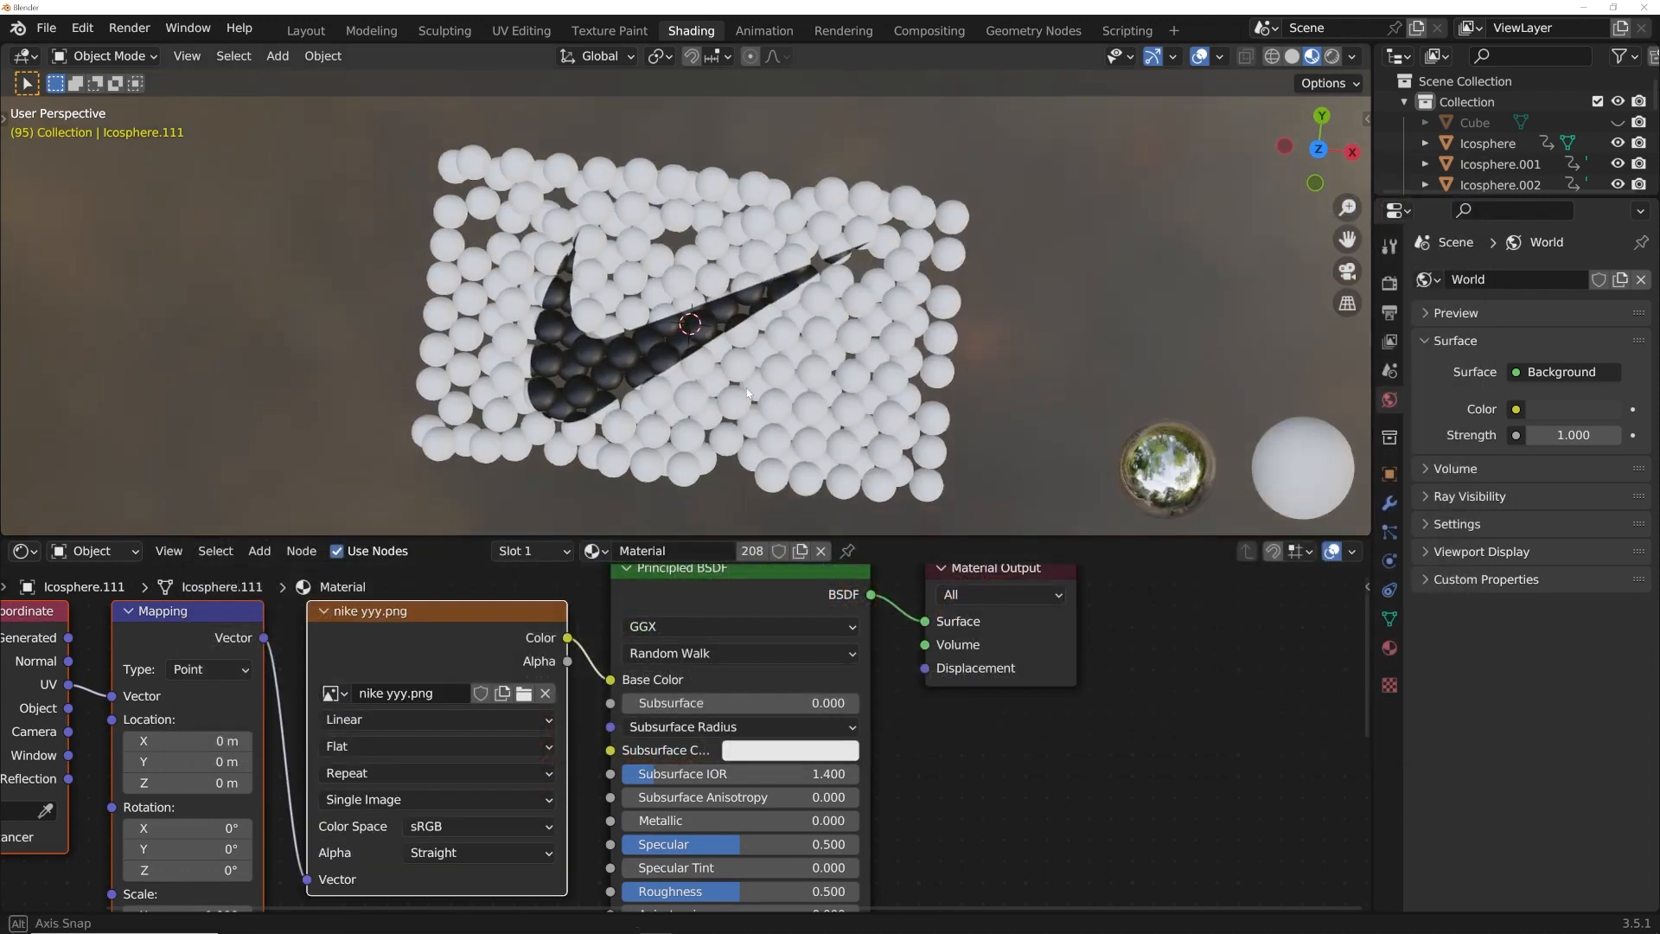
Step: Select all the balls in the top orthographic view and unwrap them again in Edit Mode with Project from View
middle_drag(758, 372, 763, 364)
key(grave)
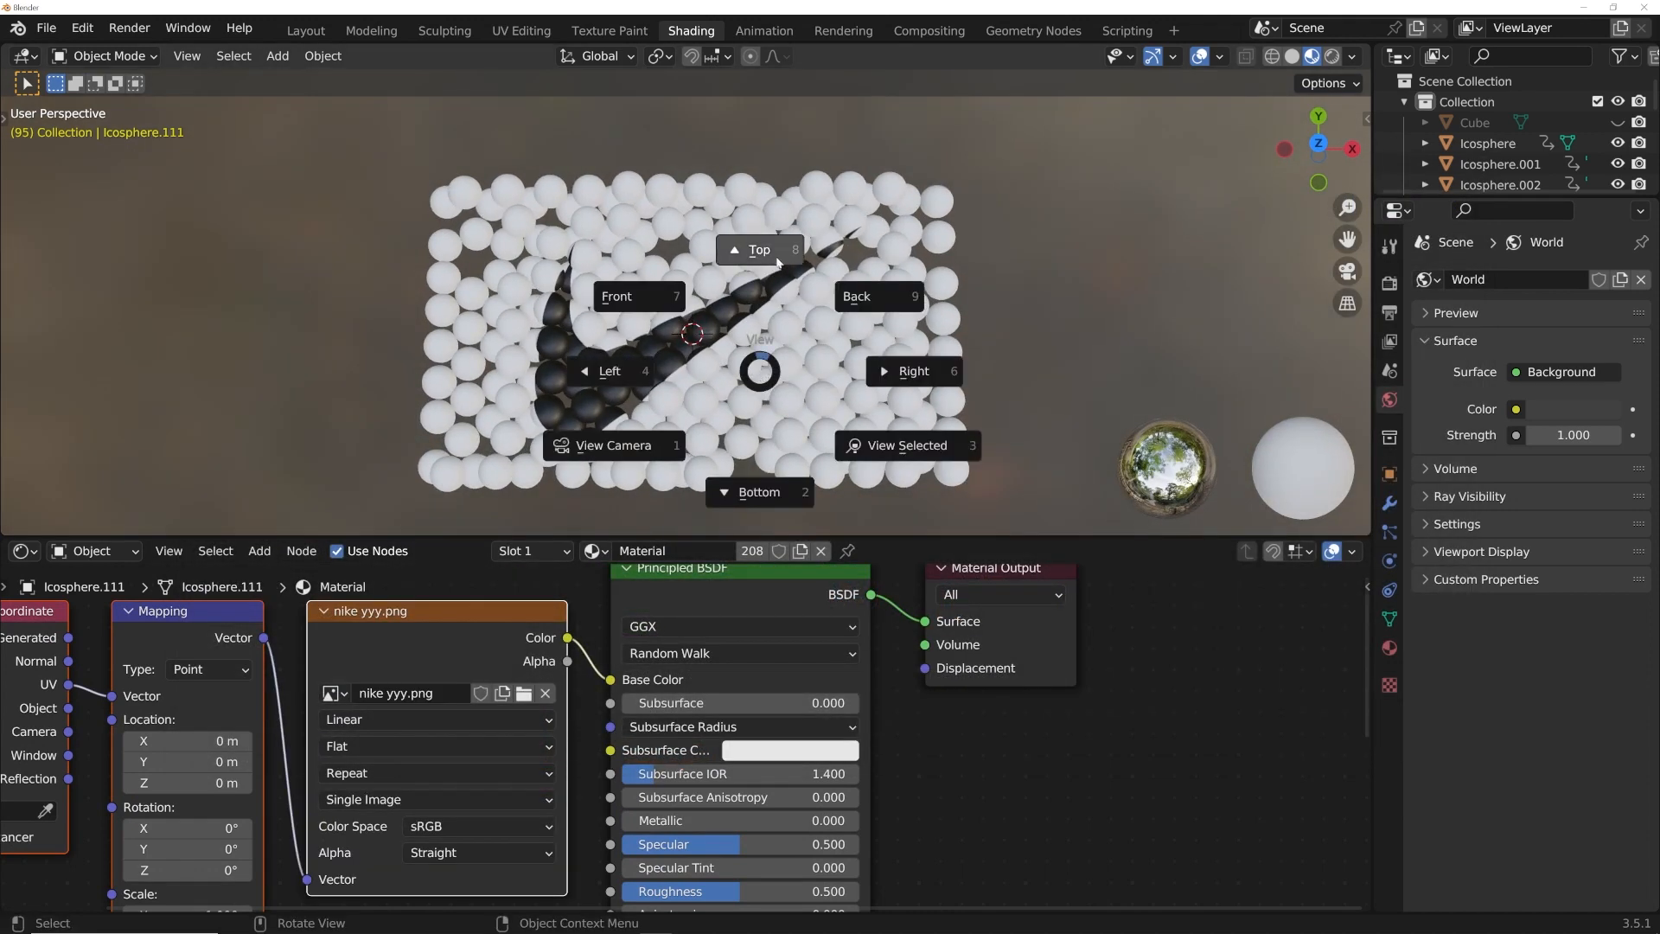
click(760, 249)
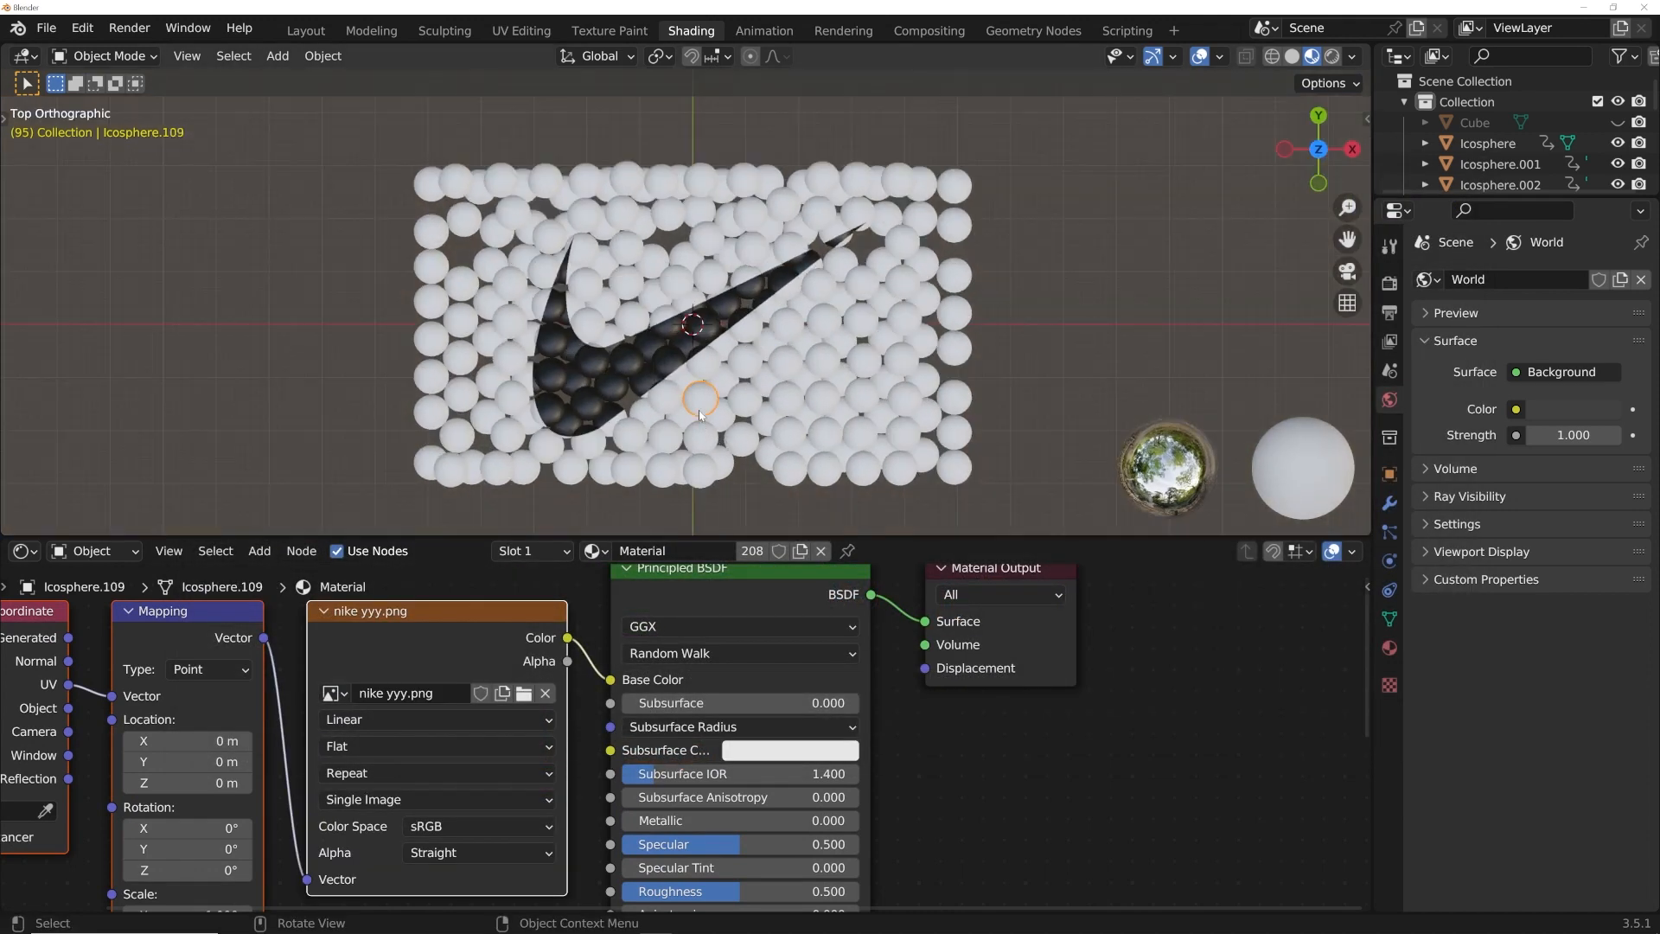
key(a)
key(Tab)
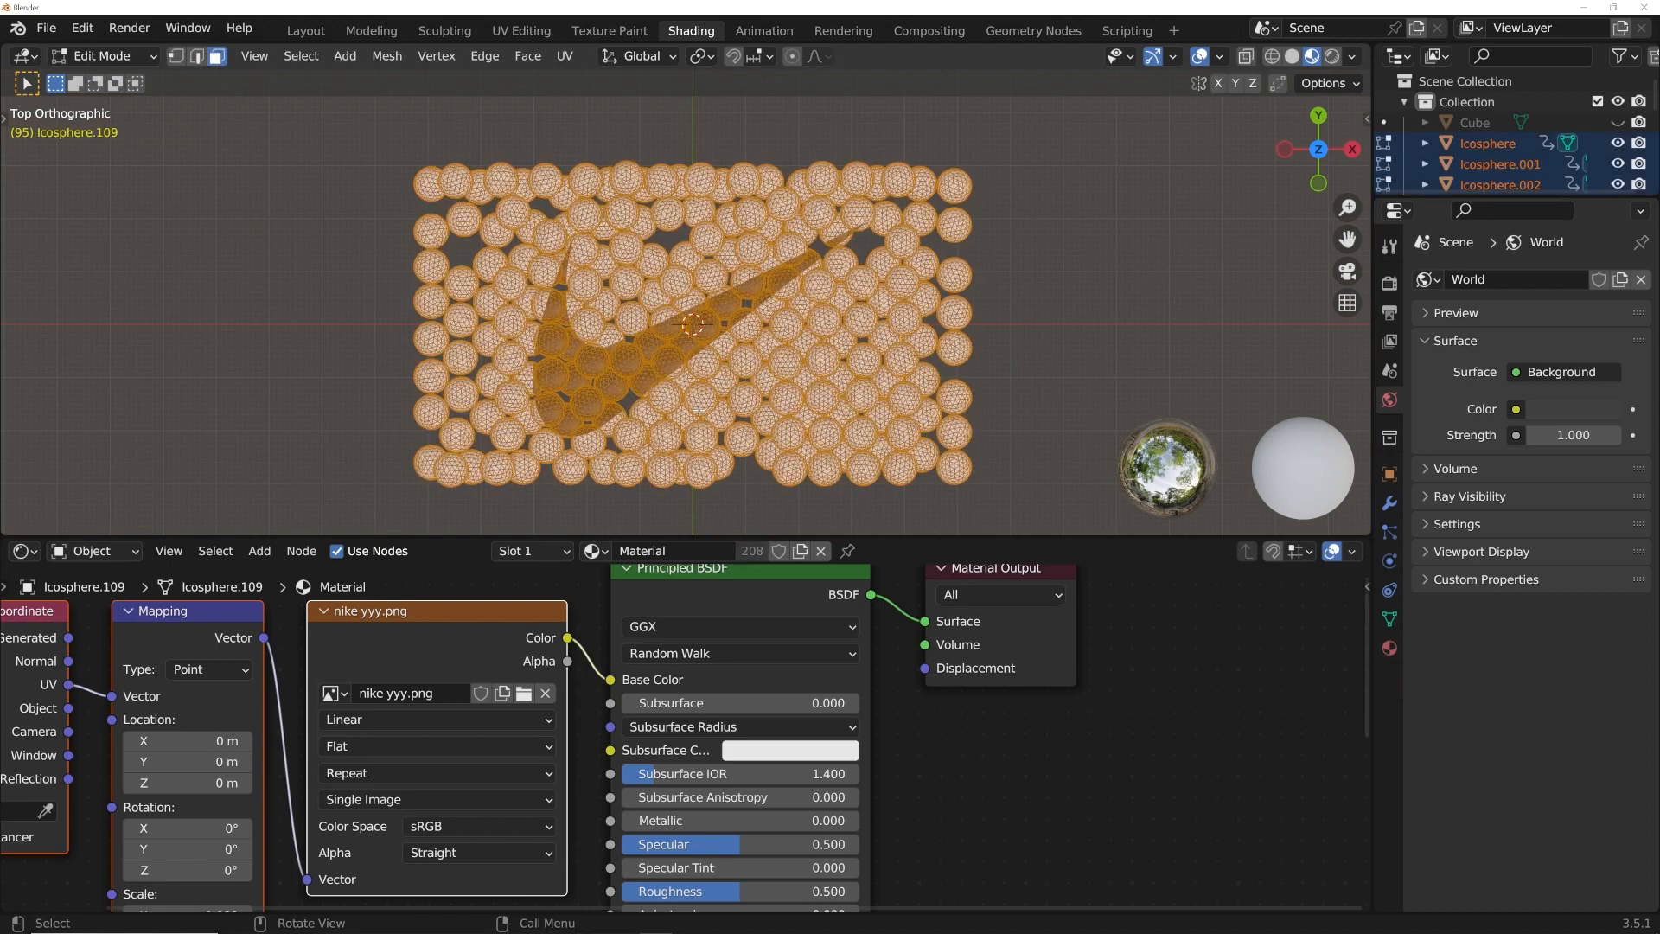
key(u)
click(701, 414)
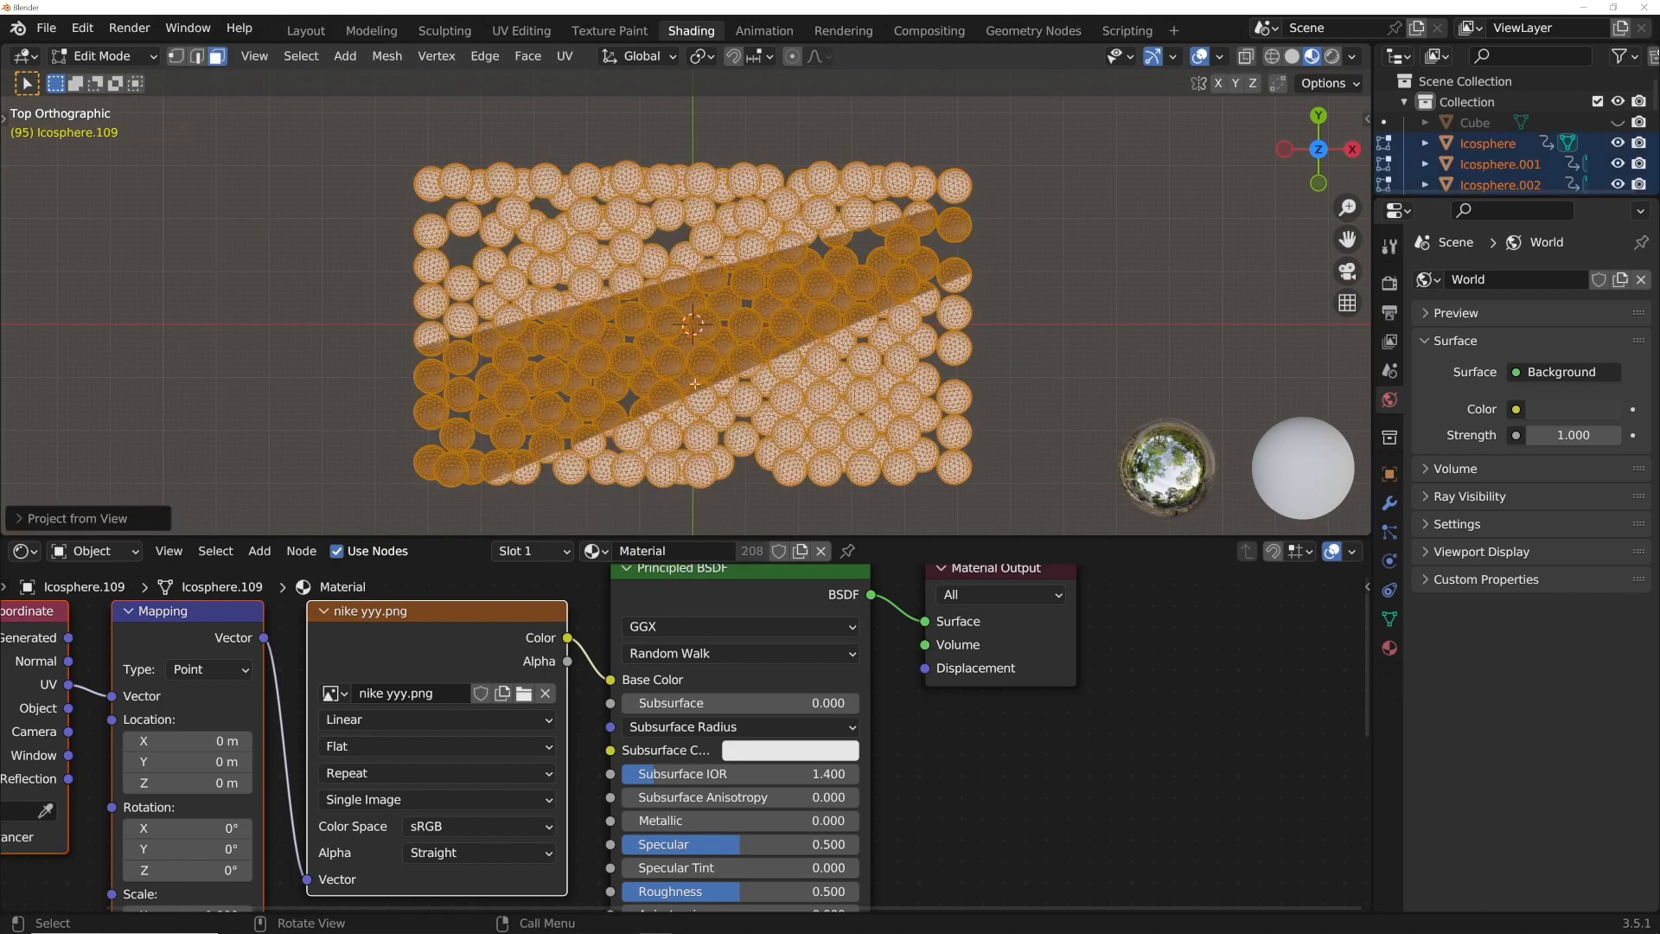
Step: In the UV Editing workspace, scale all the balls' UVs up about 4 times so they cover the logo image
click(521, 31)
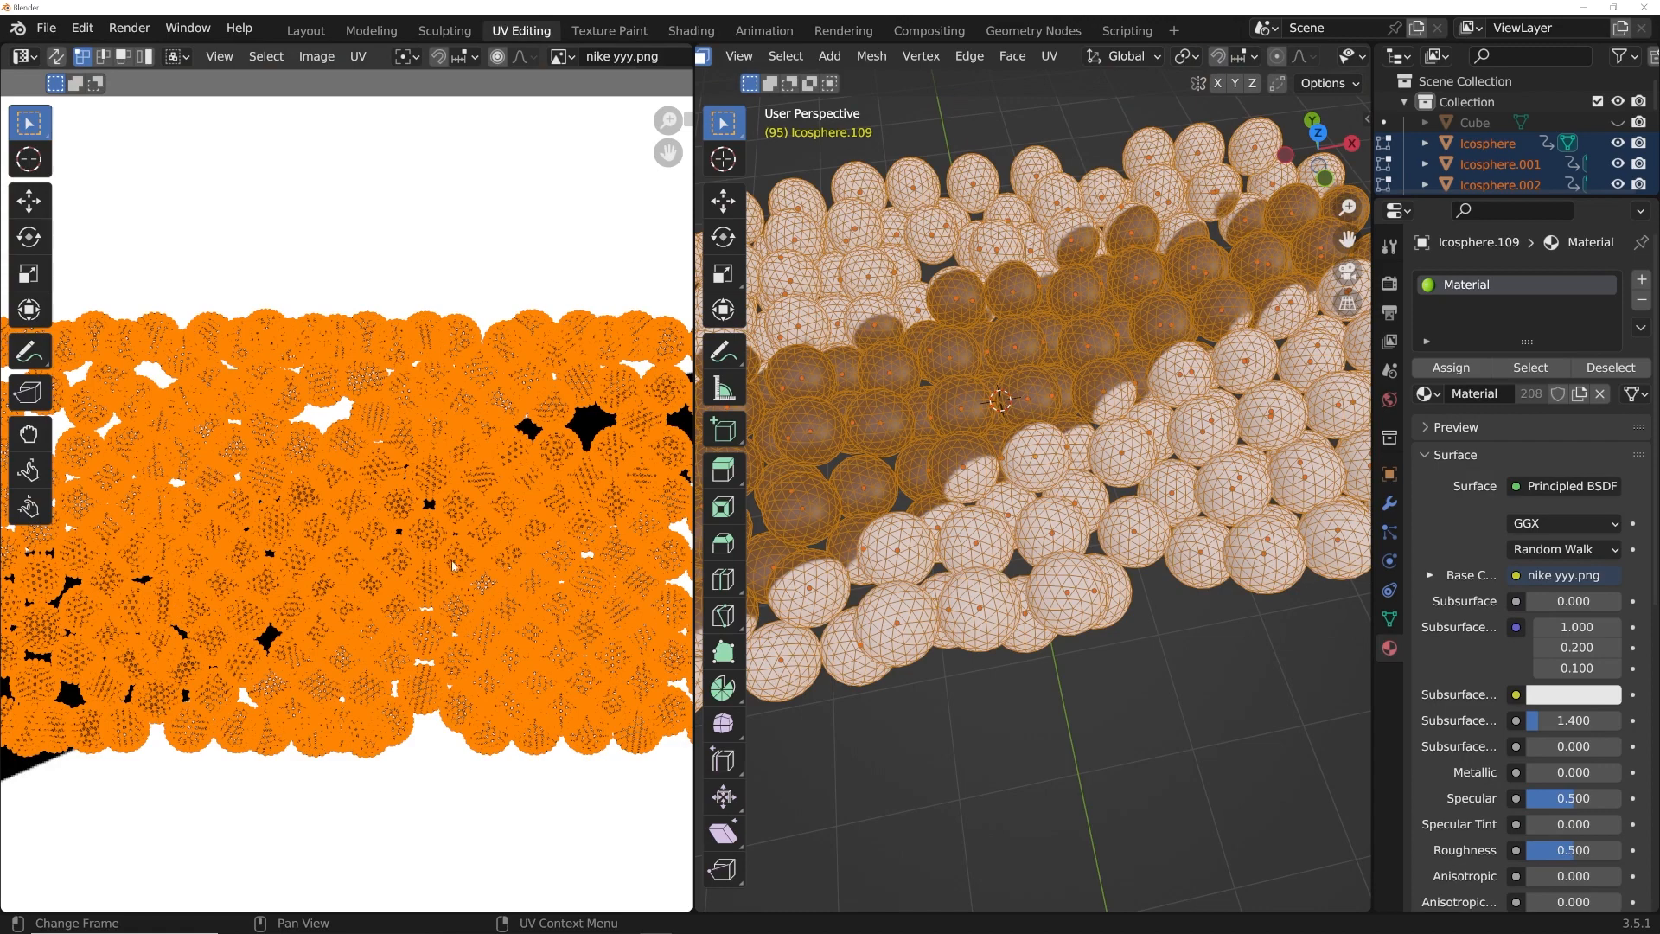
scroll(420, 541, down, 1)
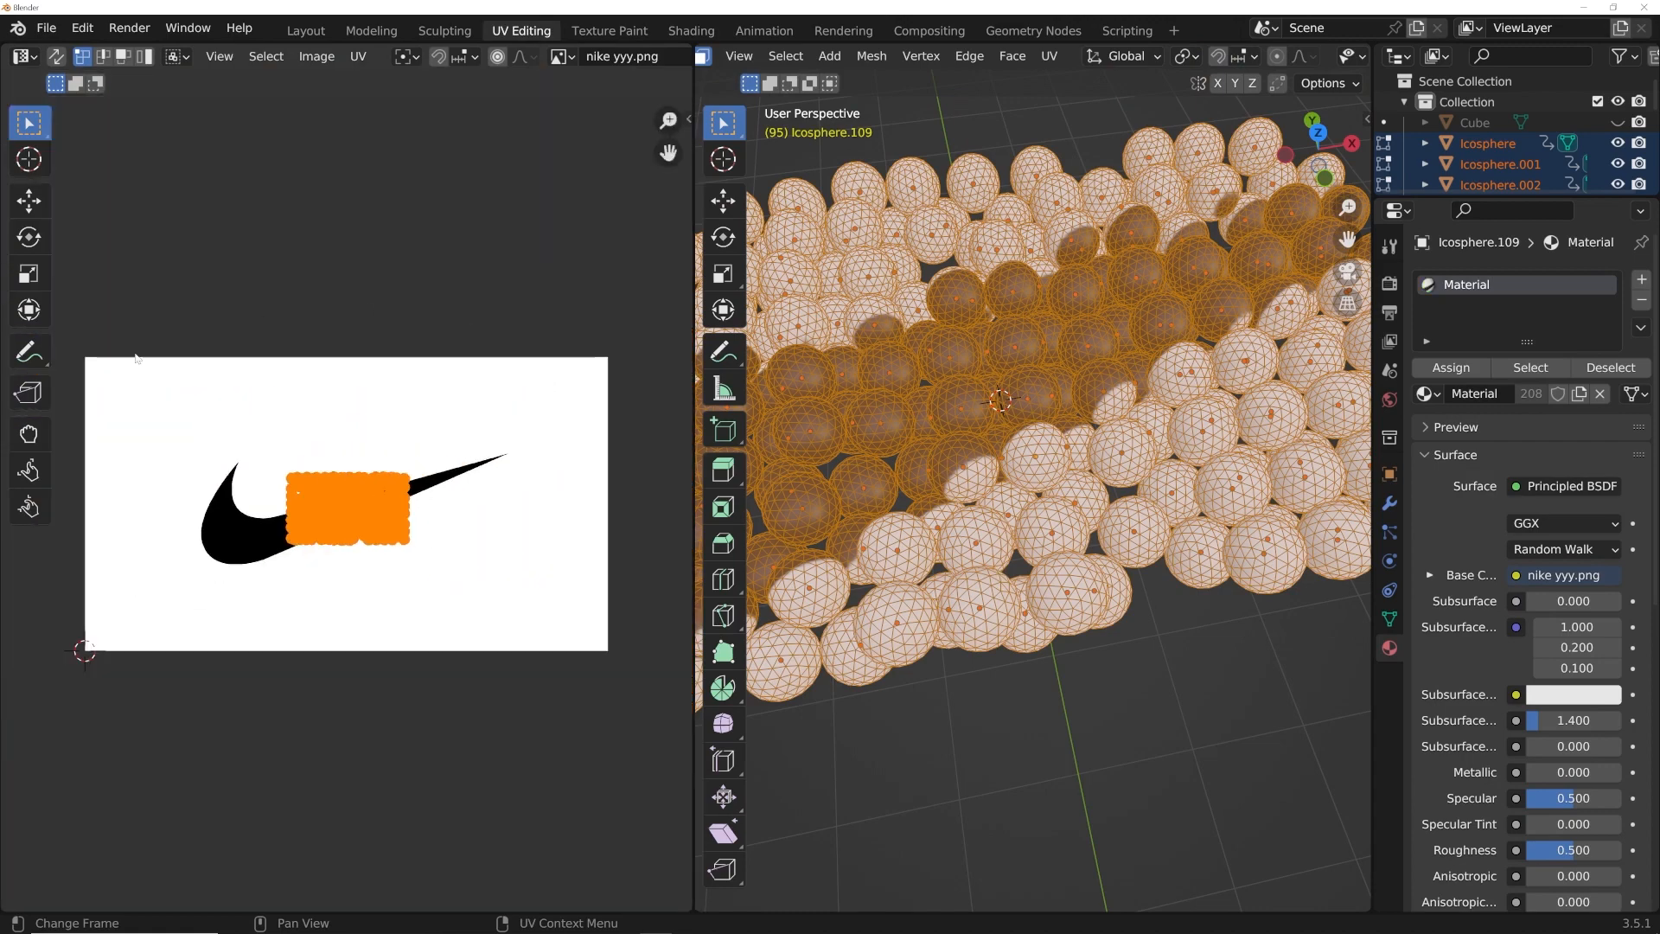
key(s)
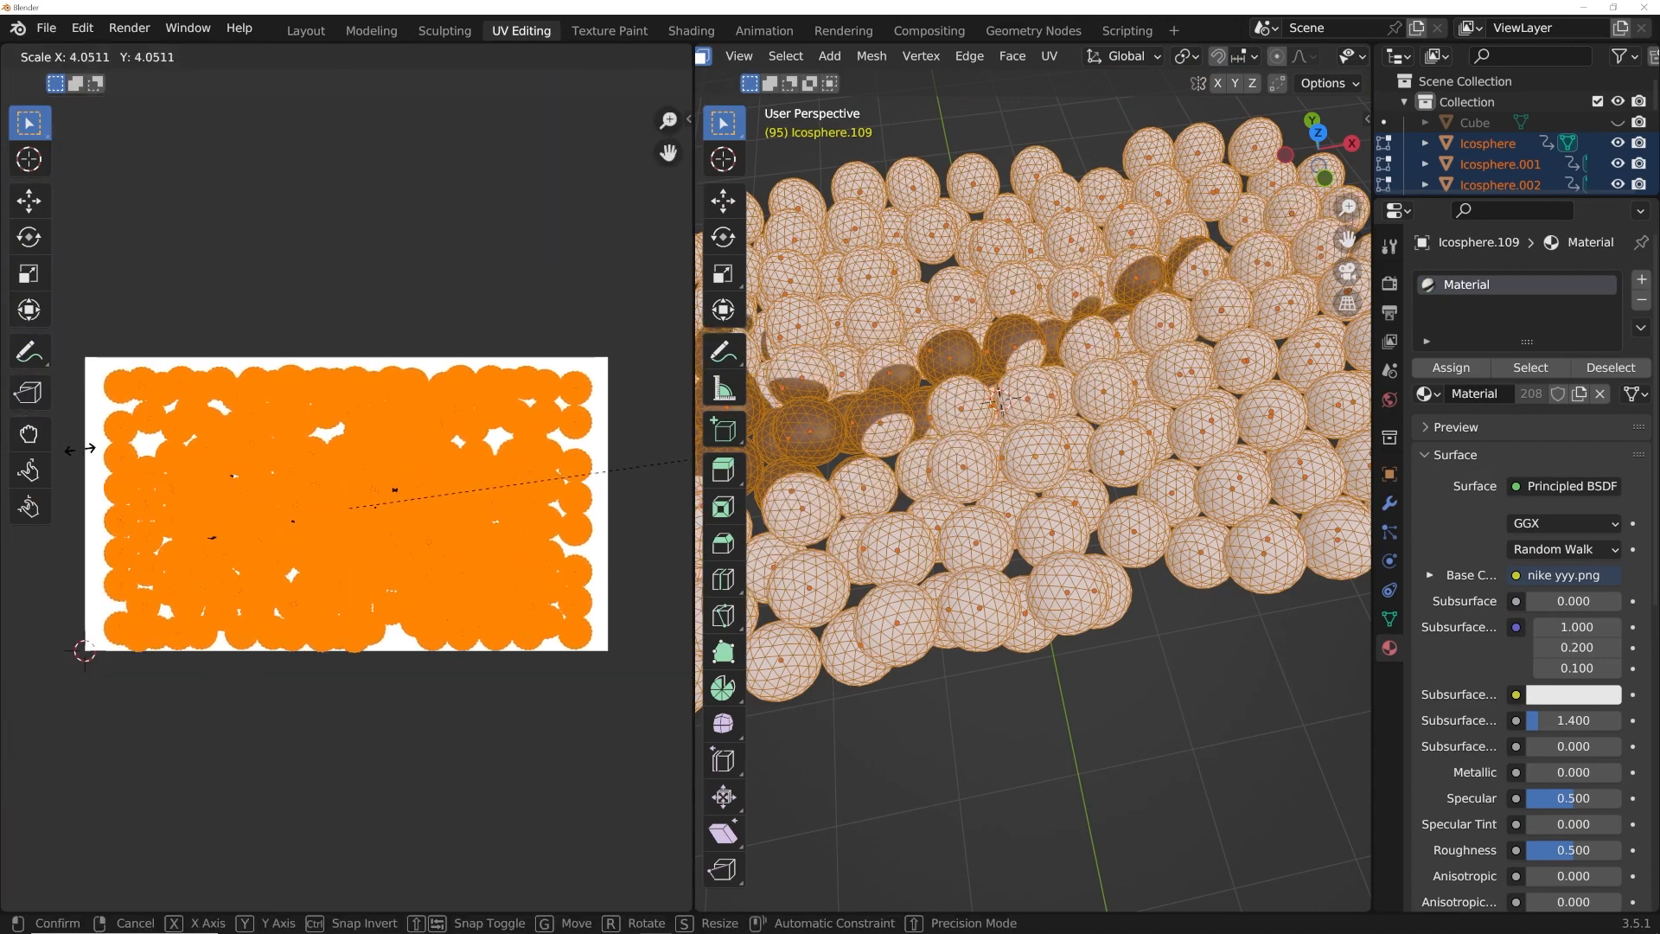
click(692, 461)
Step: Return to the Shading workspace in Object Mode and deselect all the balls
click(306, 30)
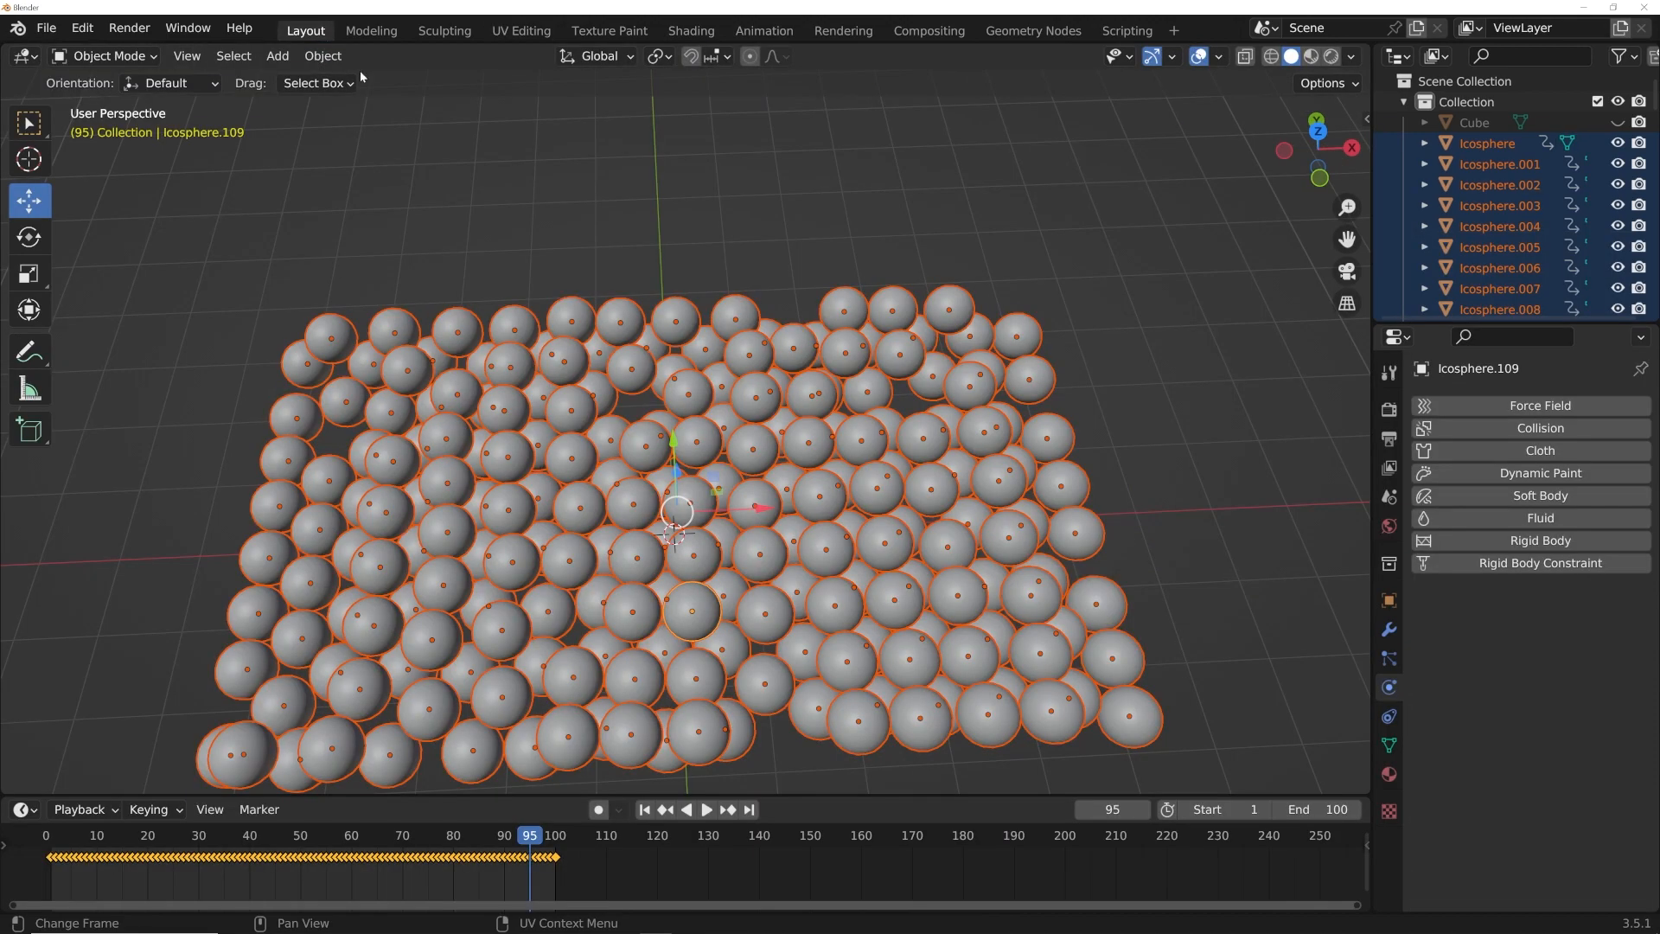
click(690, 31)
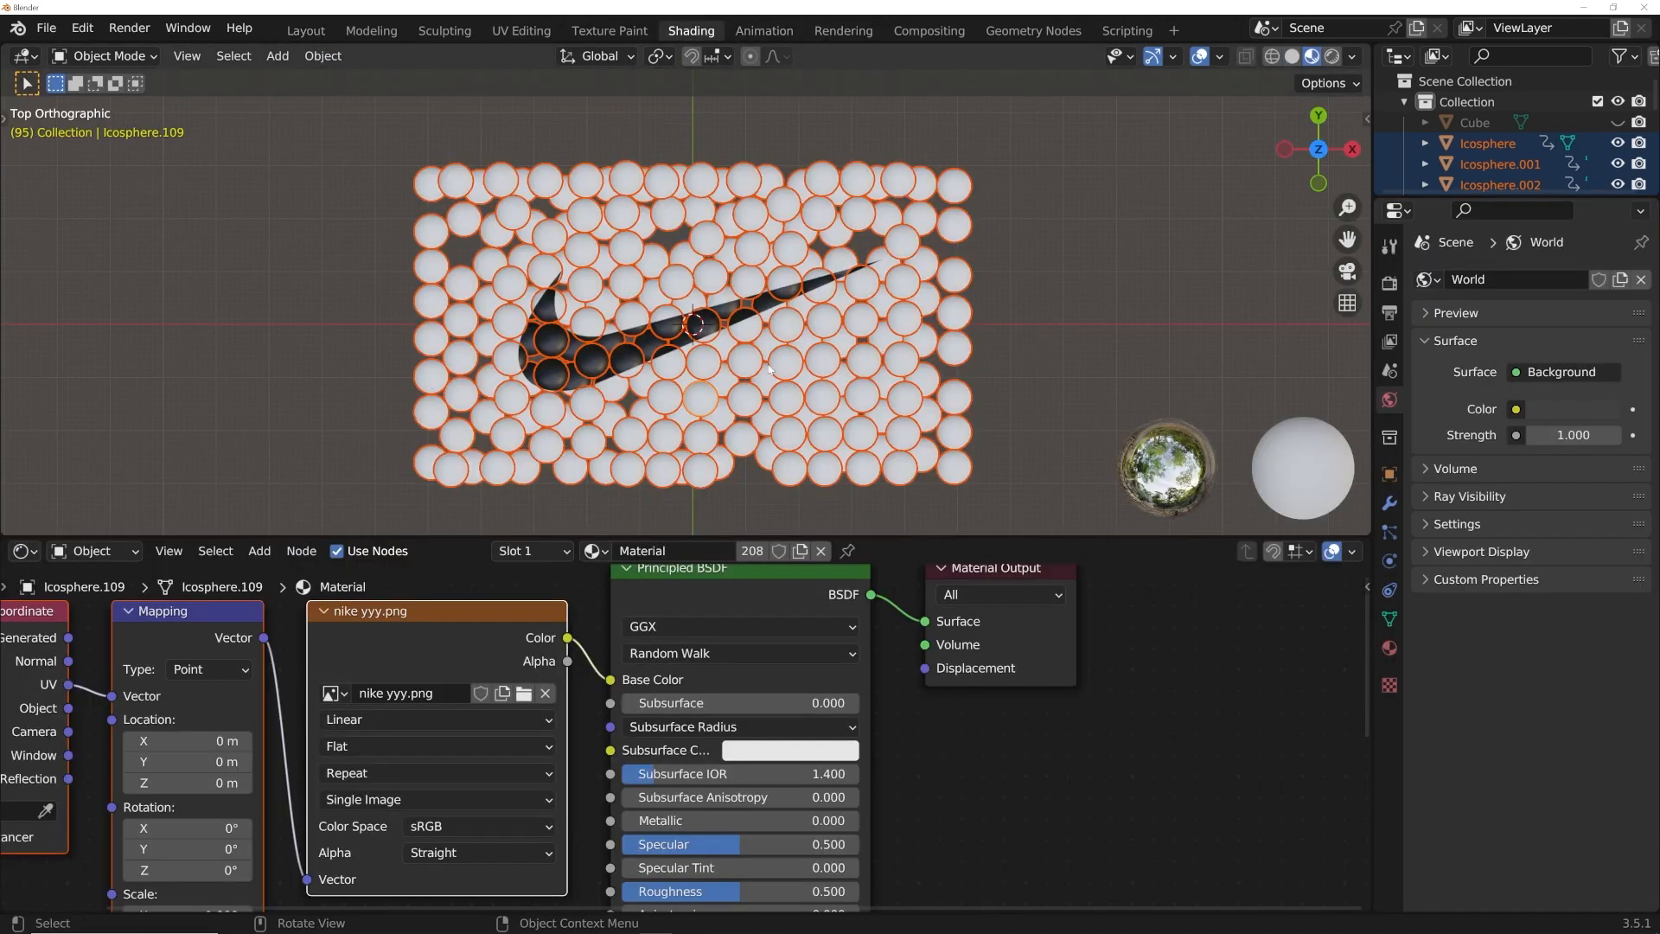
key(Tab)
key(Tab)
click(1060, 322)
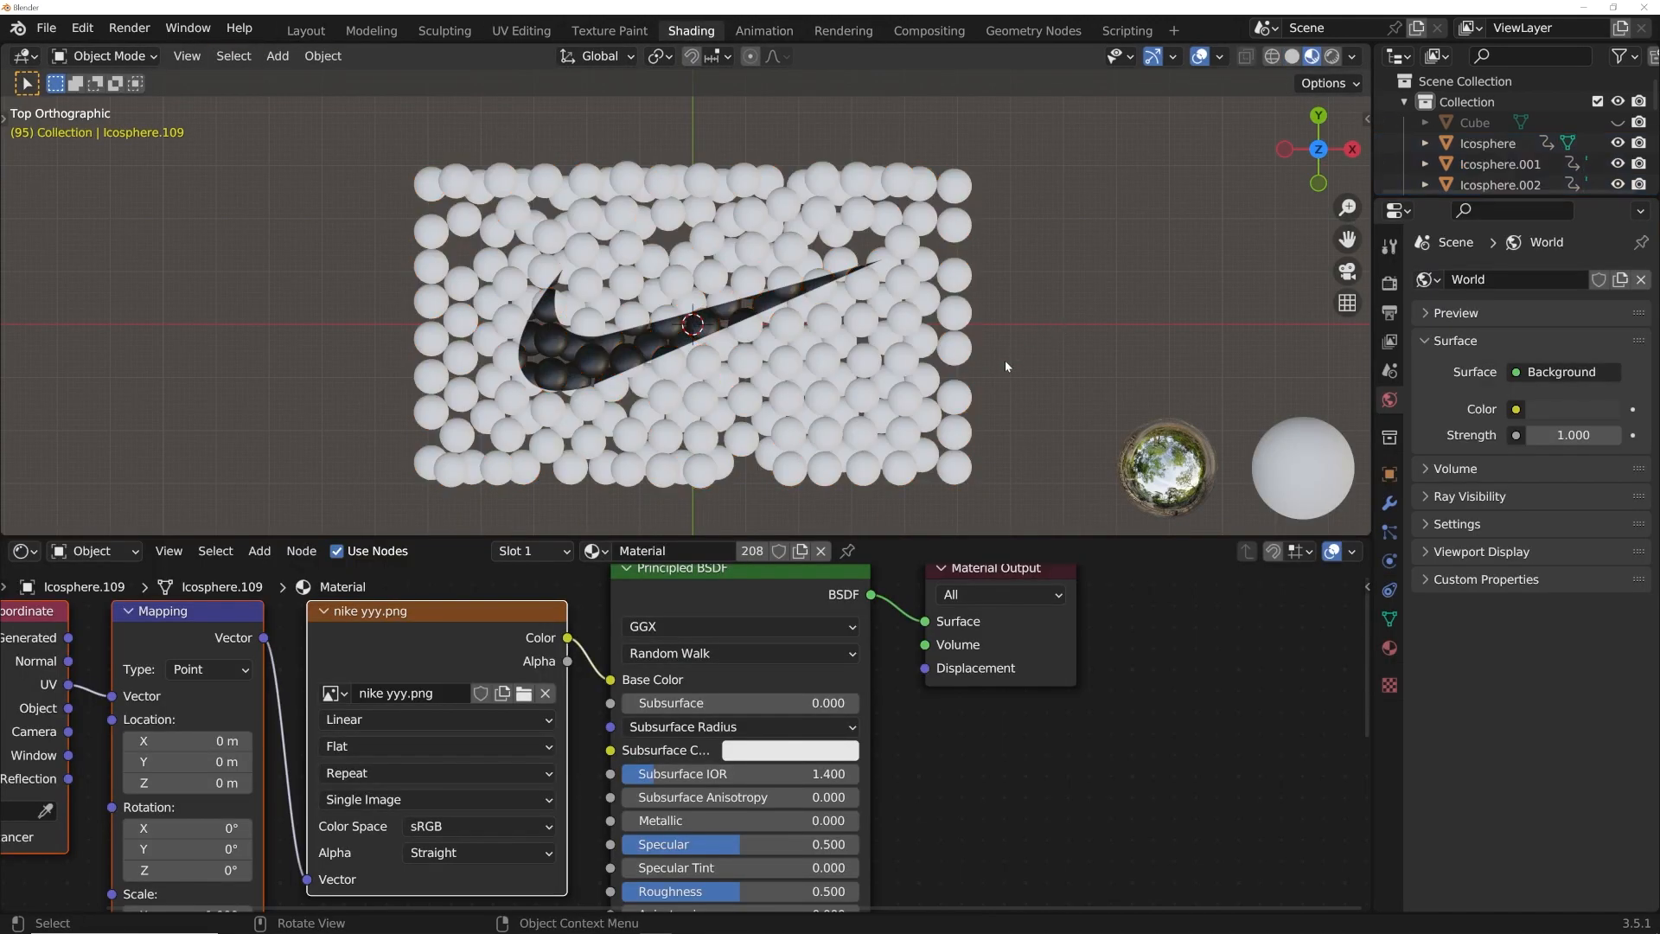
Step: Disconnect the nike yyy.png texture from the Base Color and spread the nodes apart to make room for more shaders
scroll(631, 669, down, 2)
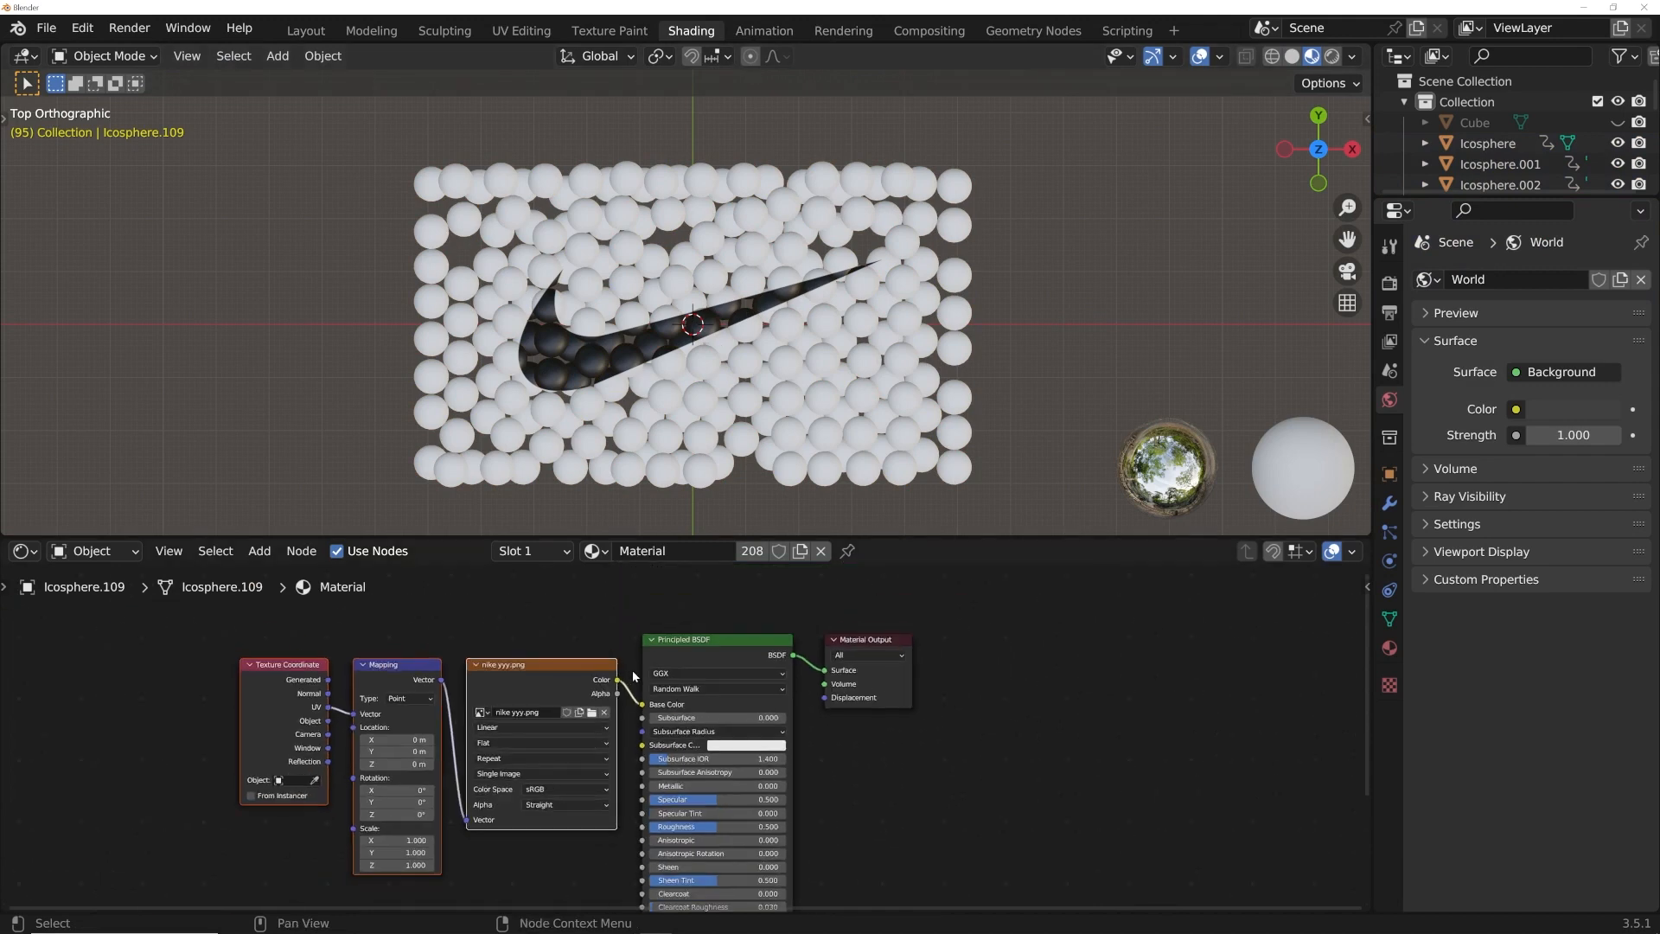
drag(635, 708, 641, 671)
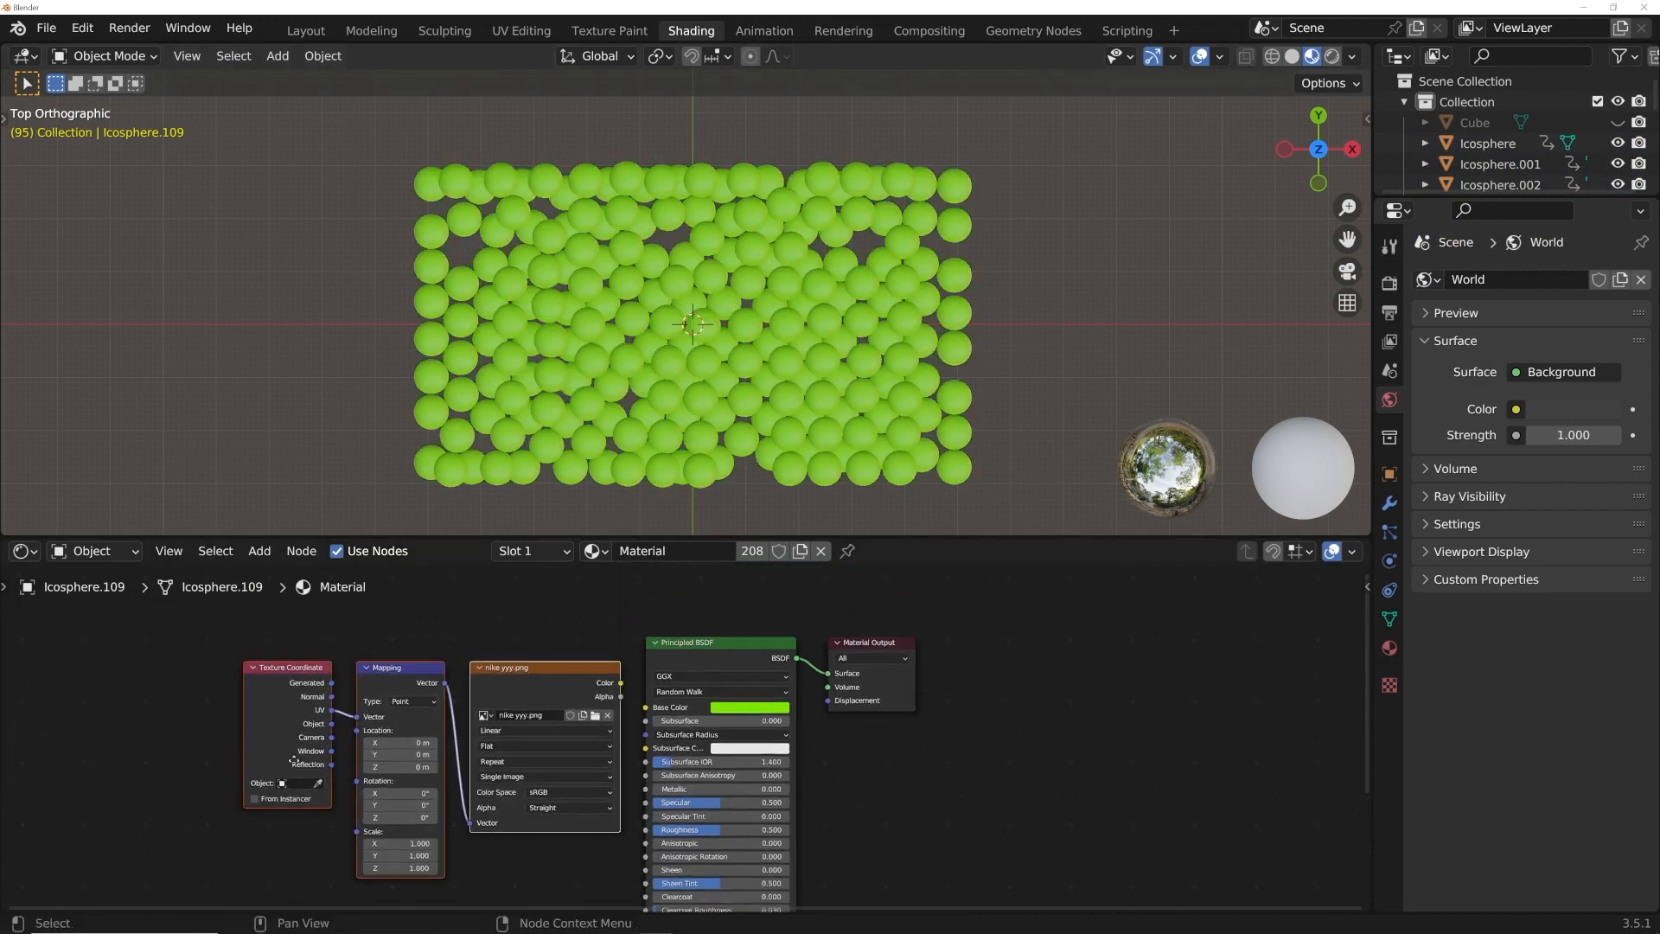
middle_drag(421, 732, 458, 757)
drag(456, 754, 151, 742)
scroll(571, 693, up, 5)
drag(754, 662, 410, 677)
Step: Add a Mix Shader node between the Principled BSDF and the Material Output
key(shift+a)
scroll(899, 629, down, 5)
middle_drag(812, 631, 781, 652)
key(shift+a)
click(745, 628)
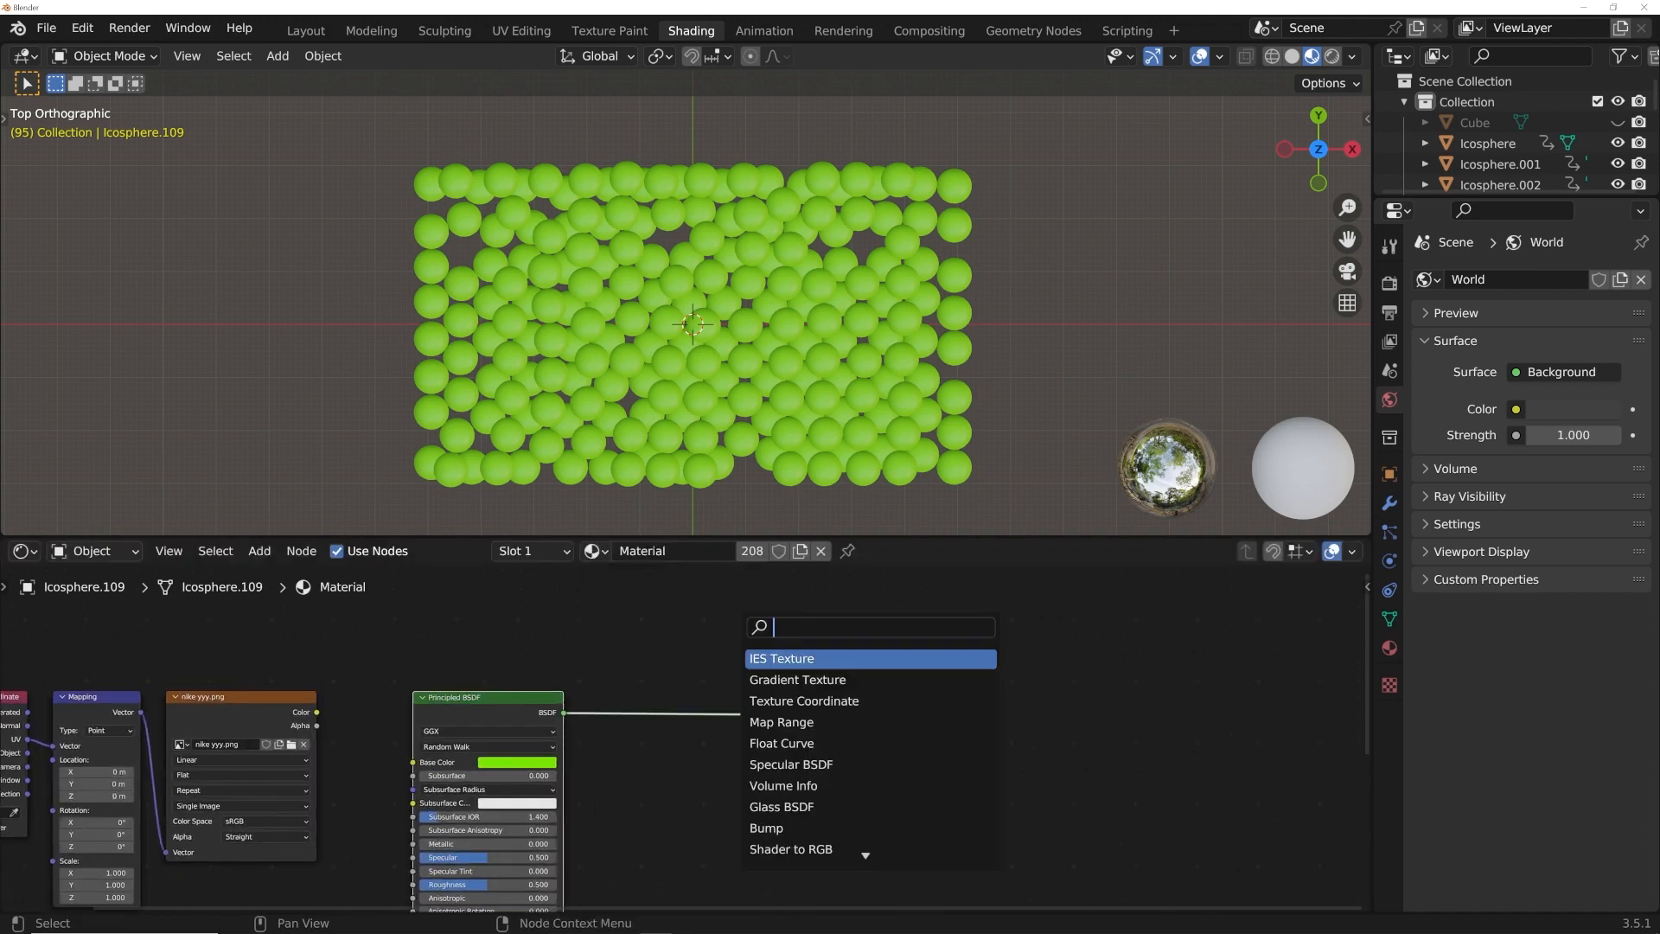
text(mix)
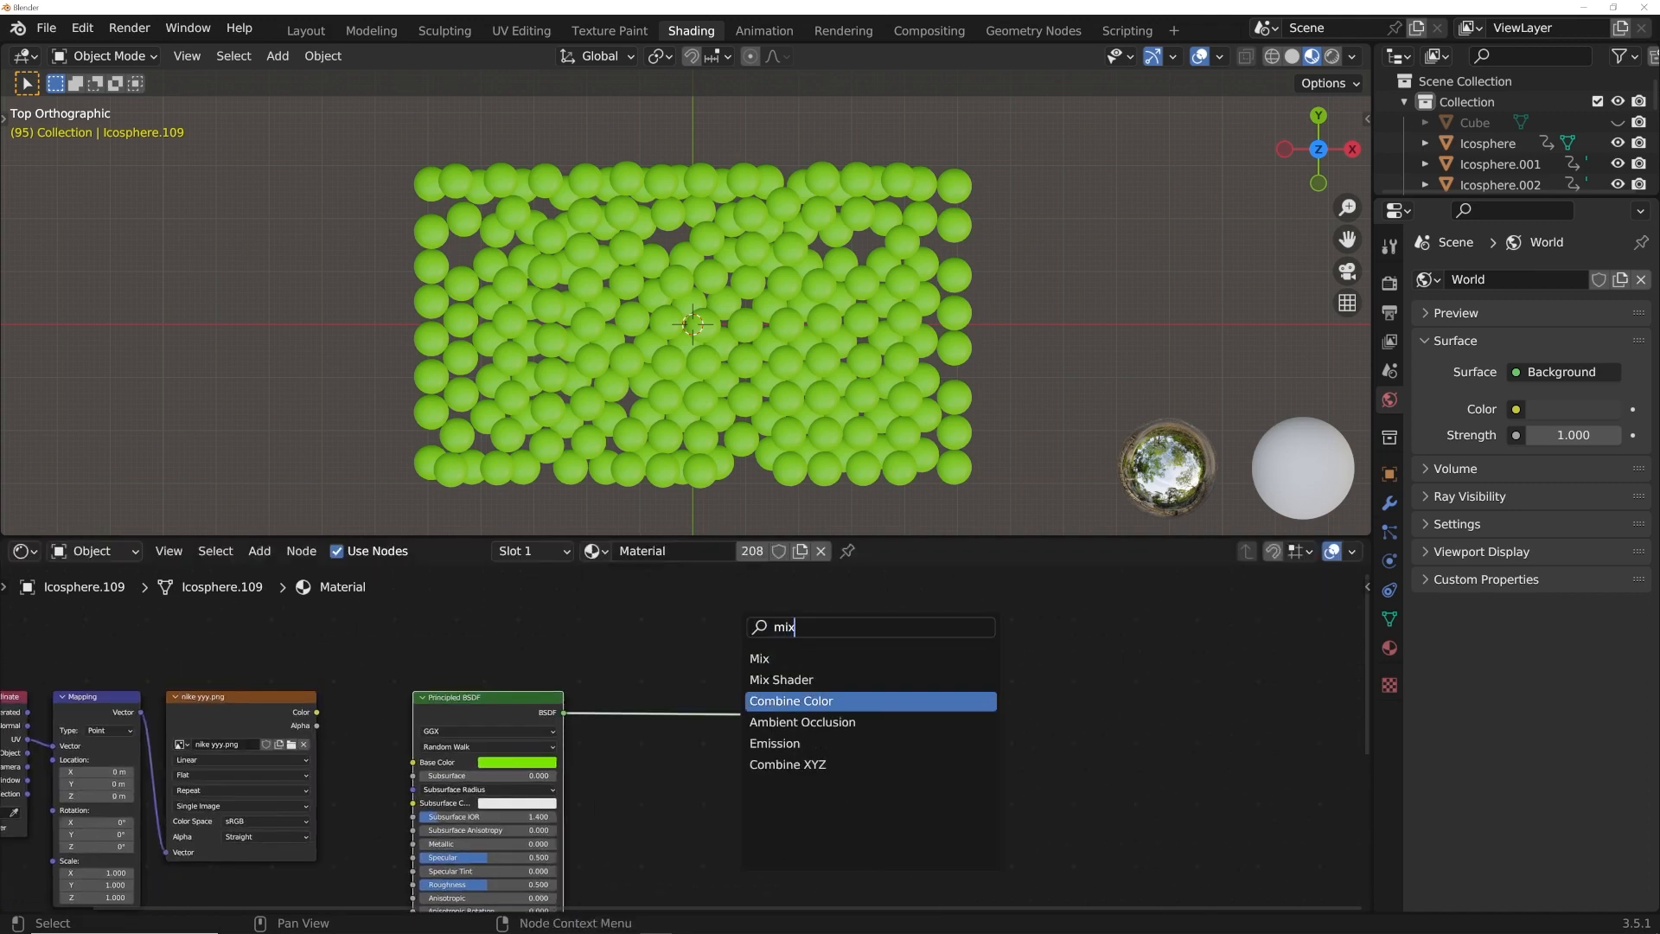
click(791, 679)
click(704, 730)
Step: Duplicate the Principled BSDF, make the copy's base color black and connect it to the Mix Shader's second shader input
drag(480, 692, 453, 636)
key(shift+d)
click(703, 780)
click(698, 795)
drag(753, 667, 649, 695)
middle_drag(689, 612, 715, 759)
drag(715, 784, 716, 646)
Step: Rearrange the shader nodes and connect the nike yyy.png texture's Color output to the Mix Shader's Fac input
middle_drag(411, 740, 615, 695)
drag(526, 709, 241, 817)
scroll(345, 773, down, 3)
middle_drag(450, 742, 403, 803)
key(g)
click(547, 719)
middle_drag(616, 764, 551, 594)
key(g)
click(595, 674)
scroll(605, 700, up, 3)
drag(405, 610, 618, 750)
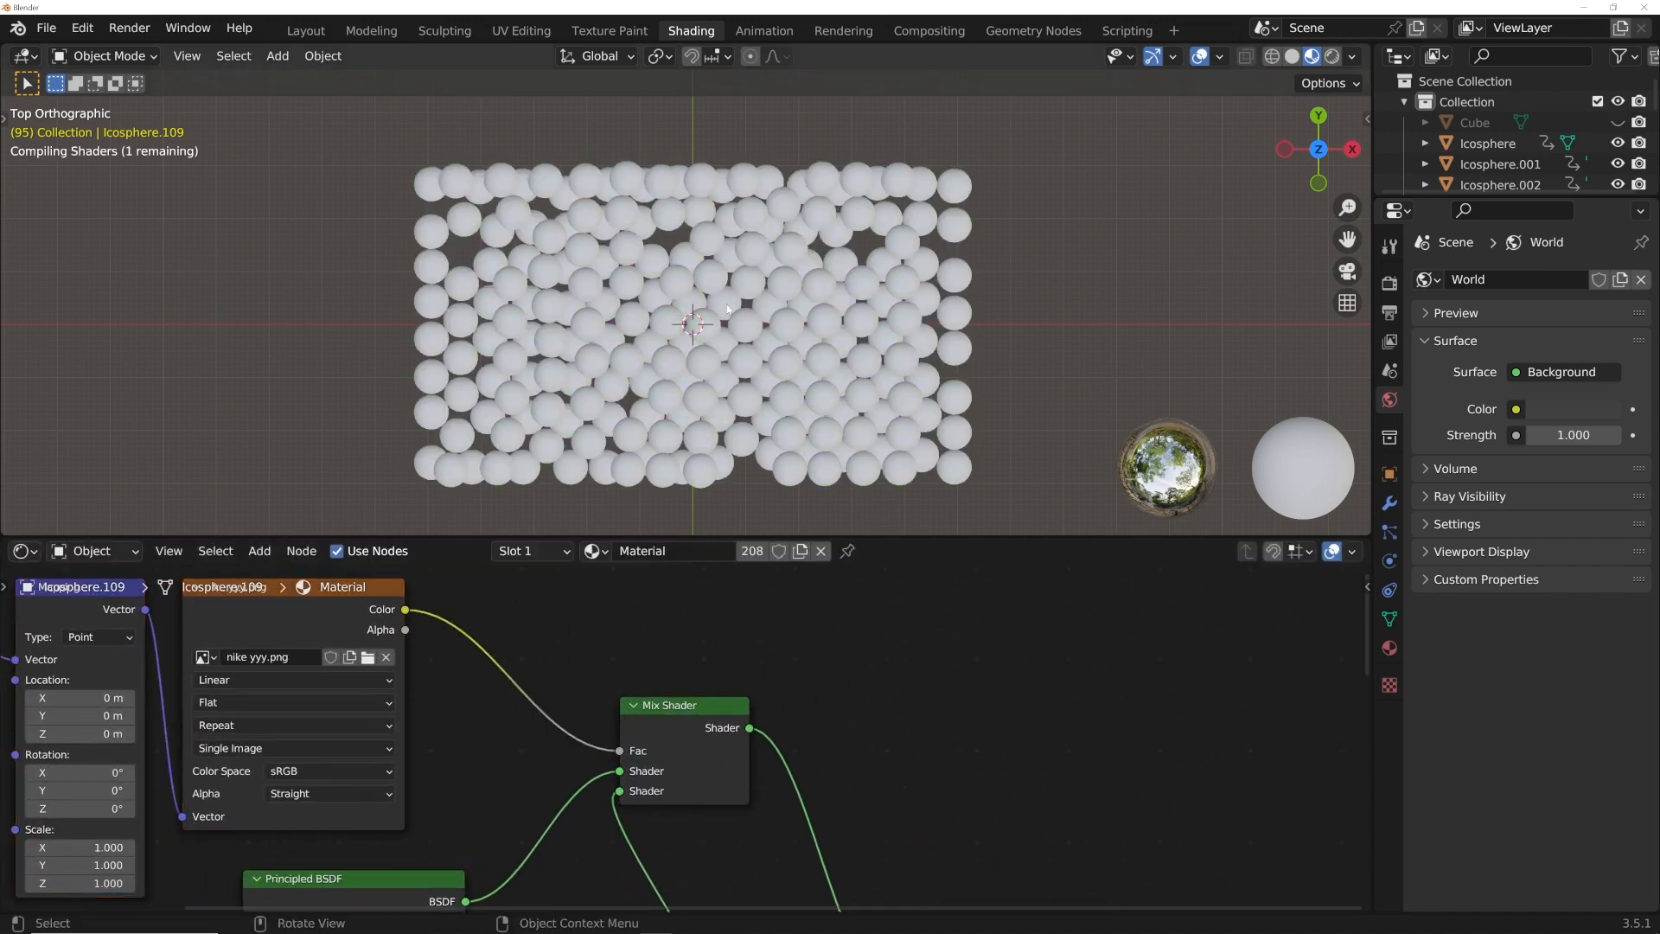
shift+middle_drag(727, 309, 773, 303)
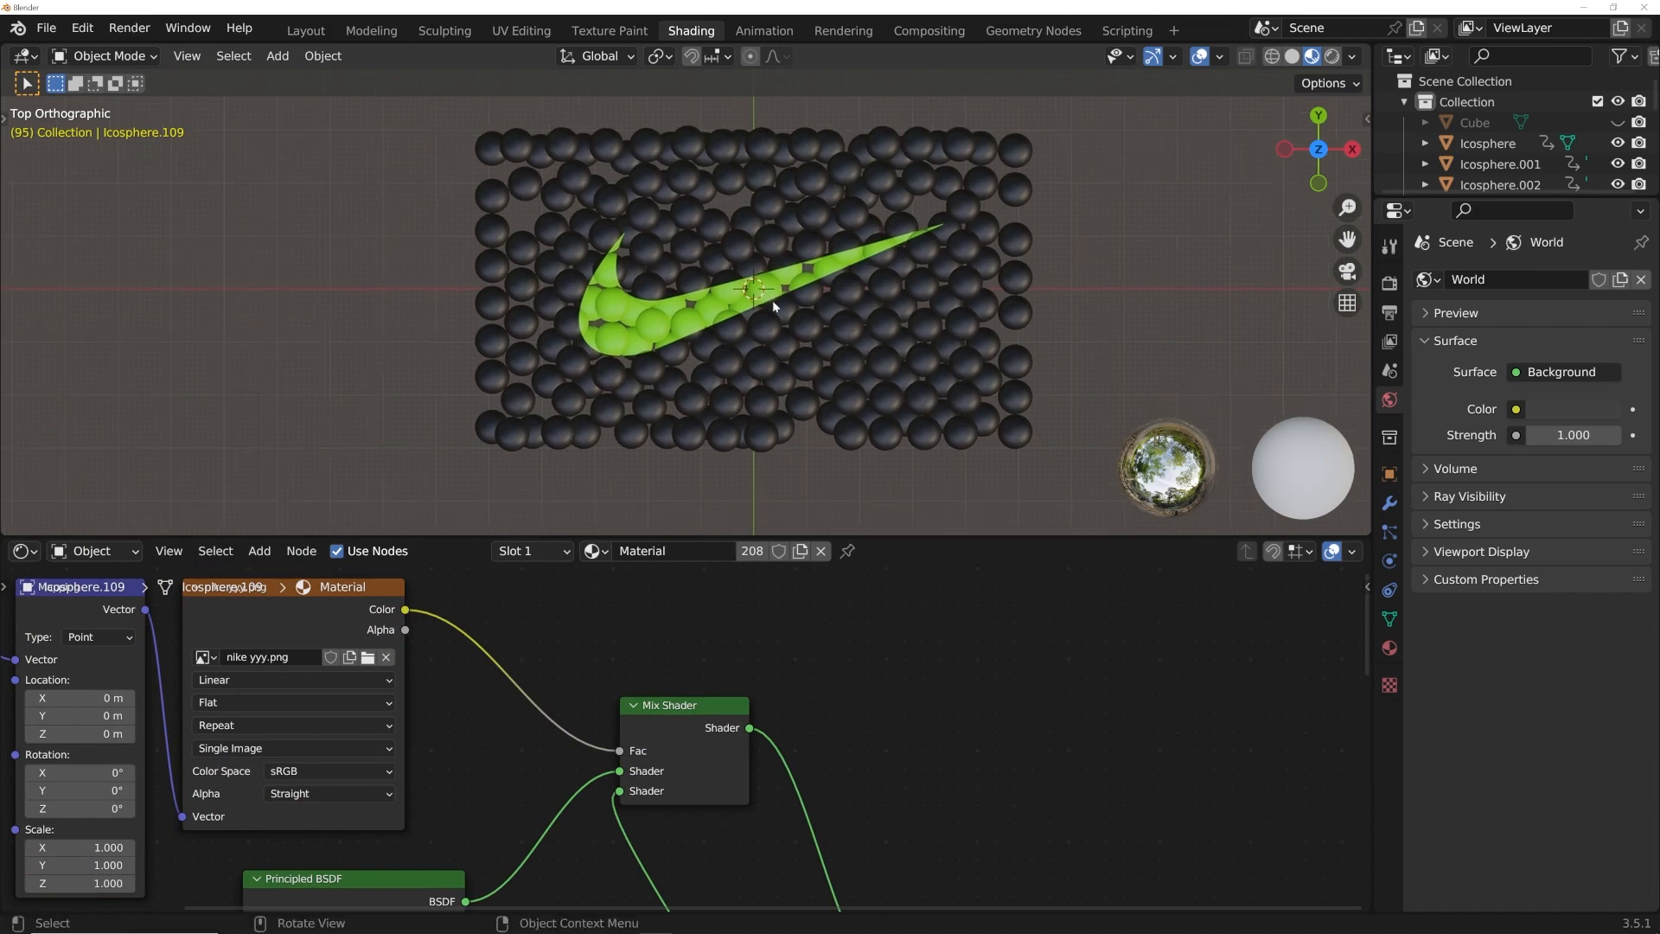
Step: Insert an Invert node between the nike yyy.png texture and the Mix Shader's Fac input
key(shift+a)
text(i)
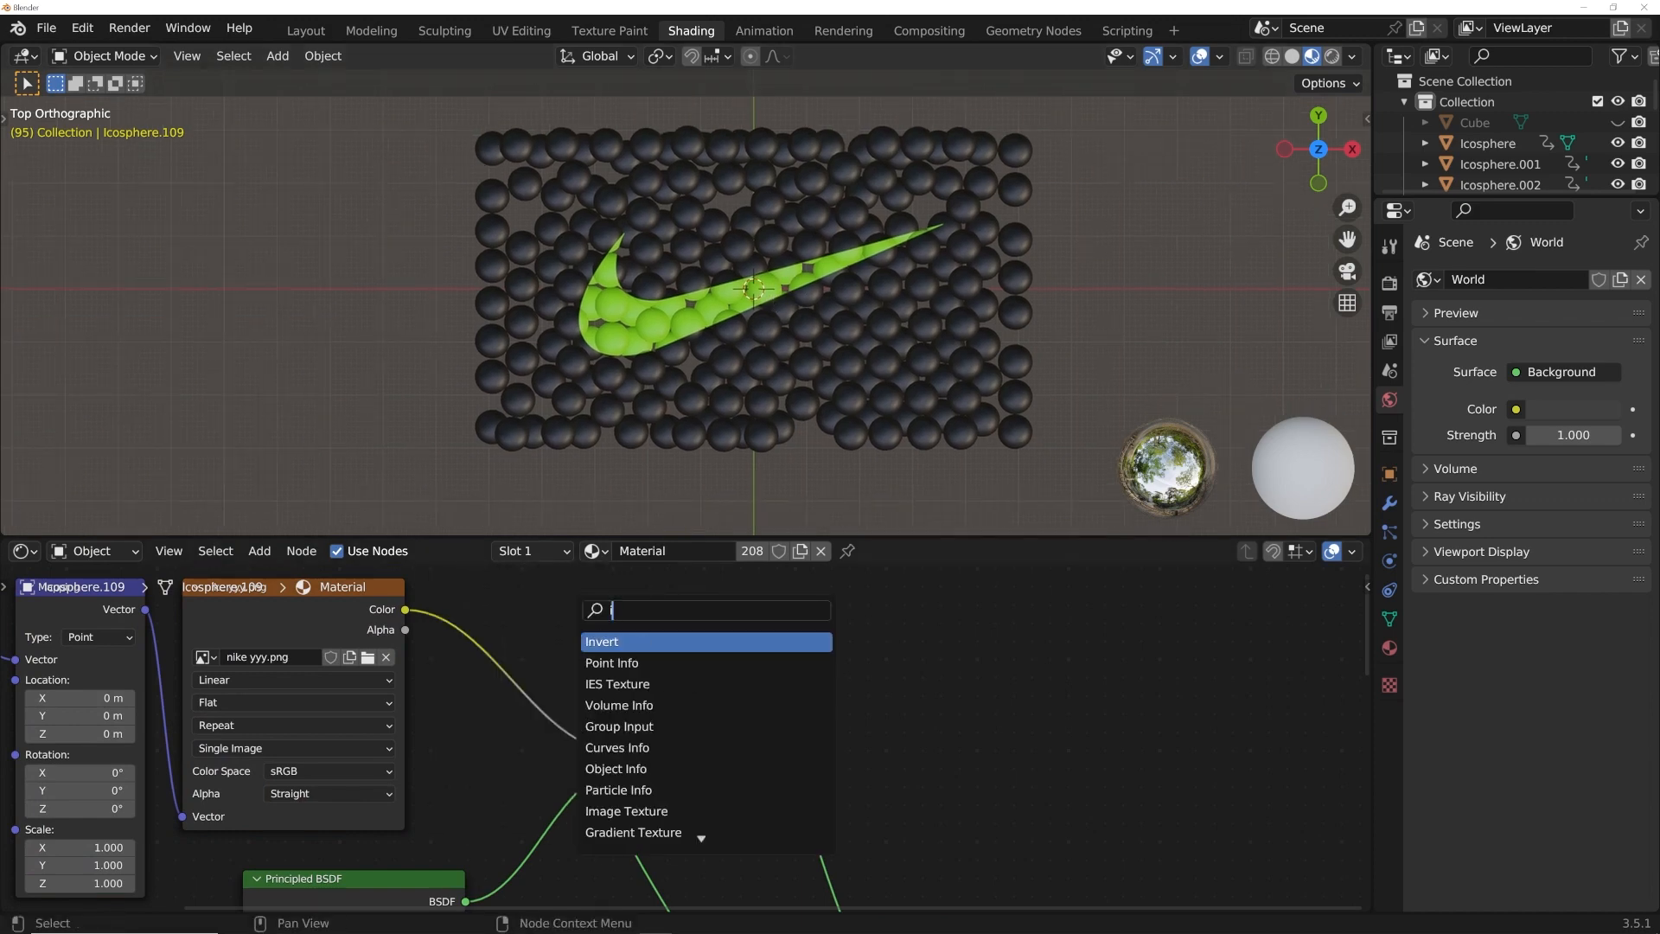
text(nv)
key(Return)
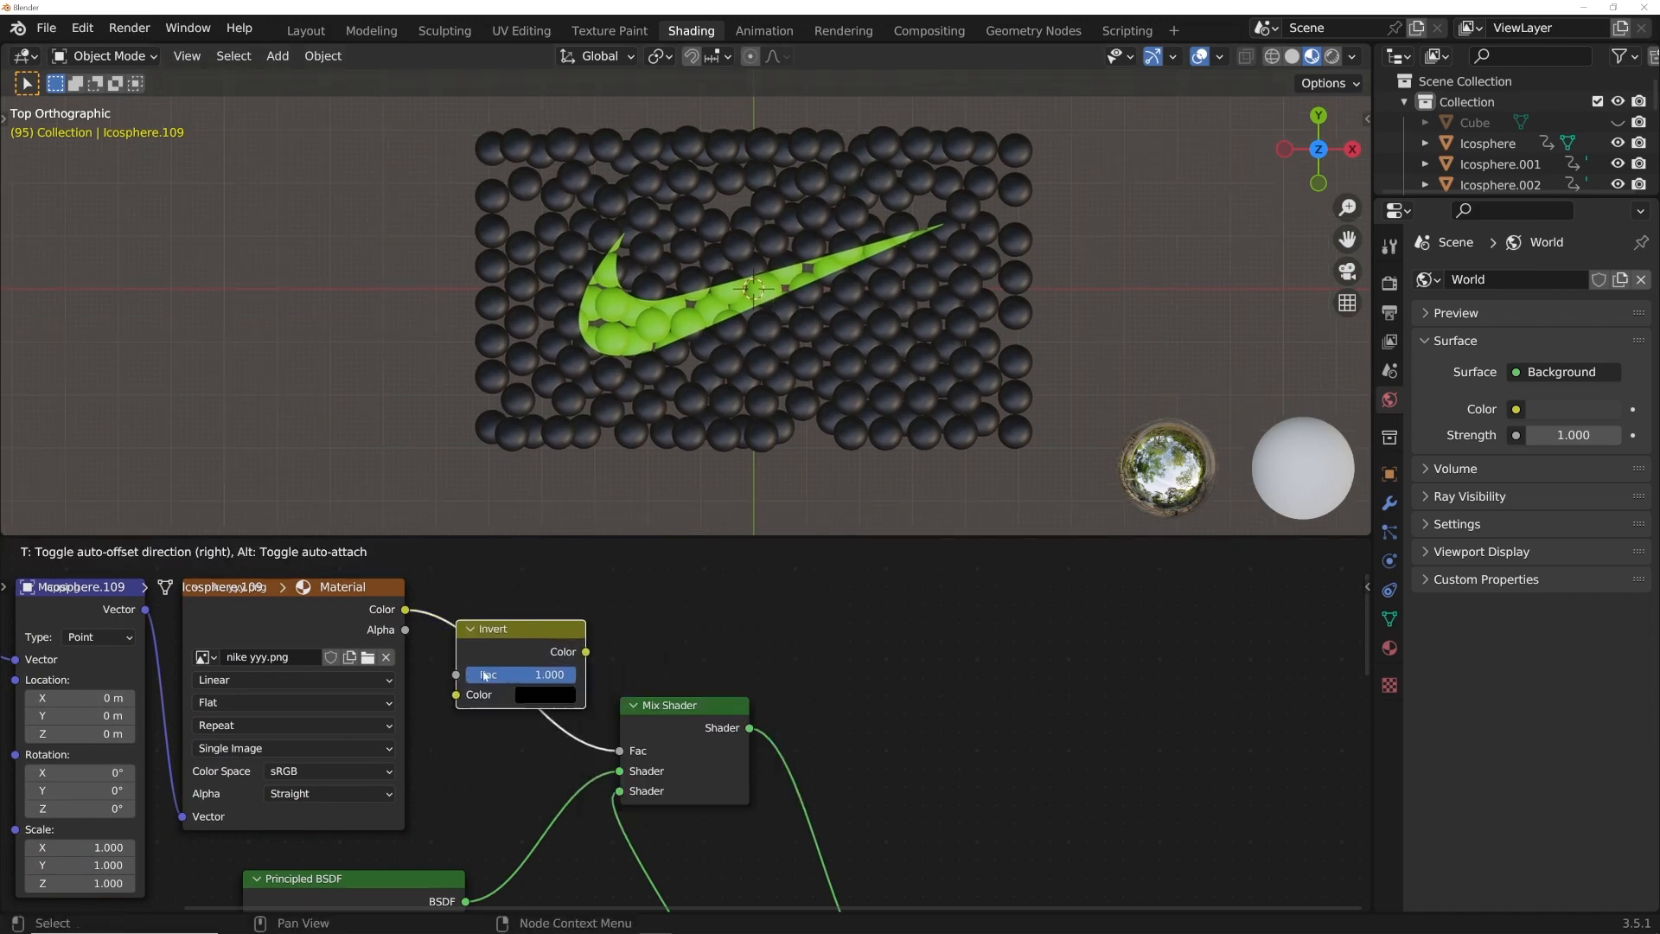
click(481, 637)
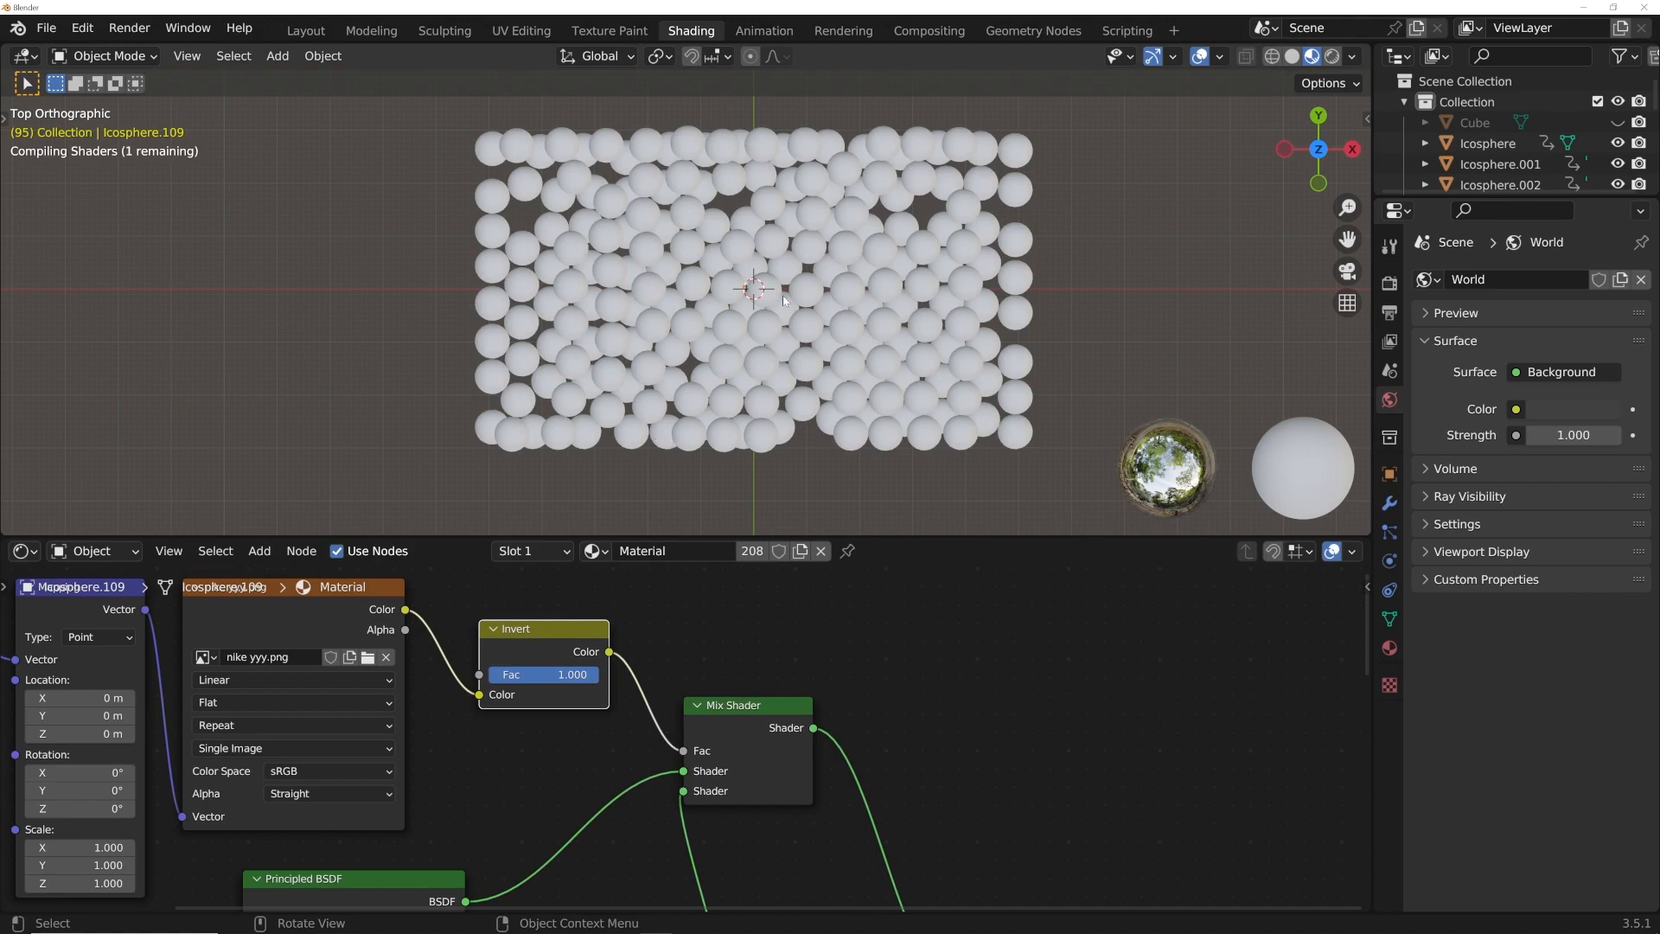
Step: Switch the viewport to rendered shading and inspect the logo on the balls from above and at an angle
scroll(577, 335, up, 2)
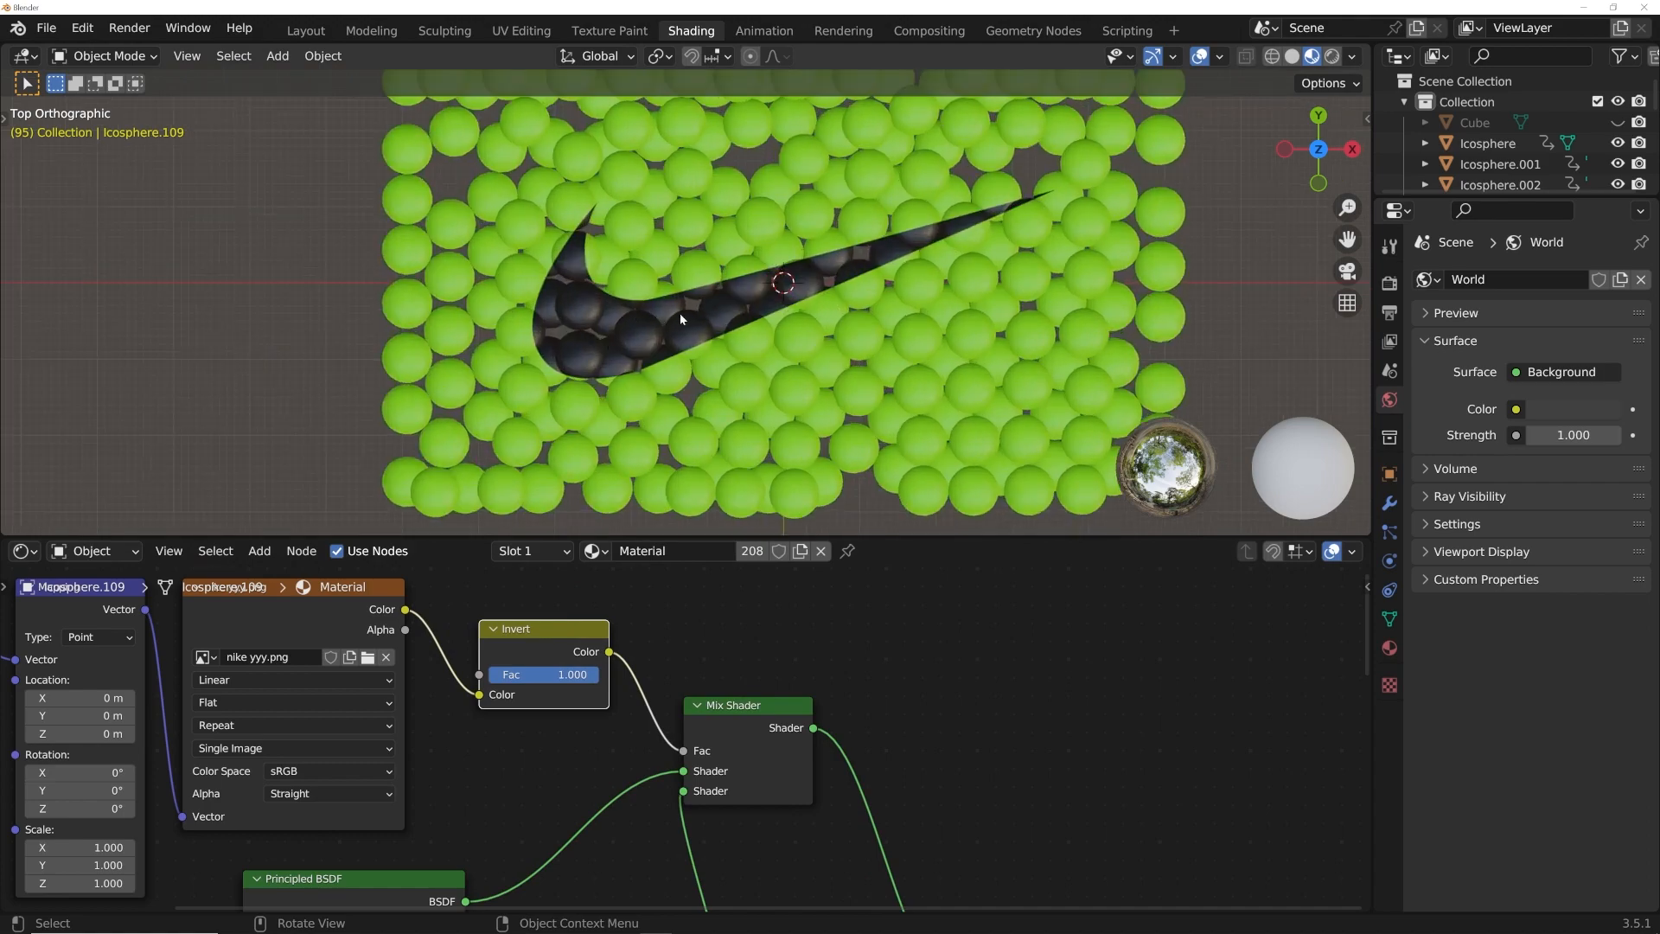
scroll(745, 323, up, 2)
middle_drag(715, 341, 821, 295)
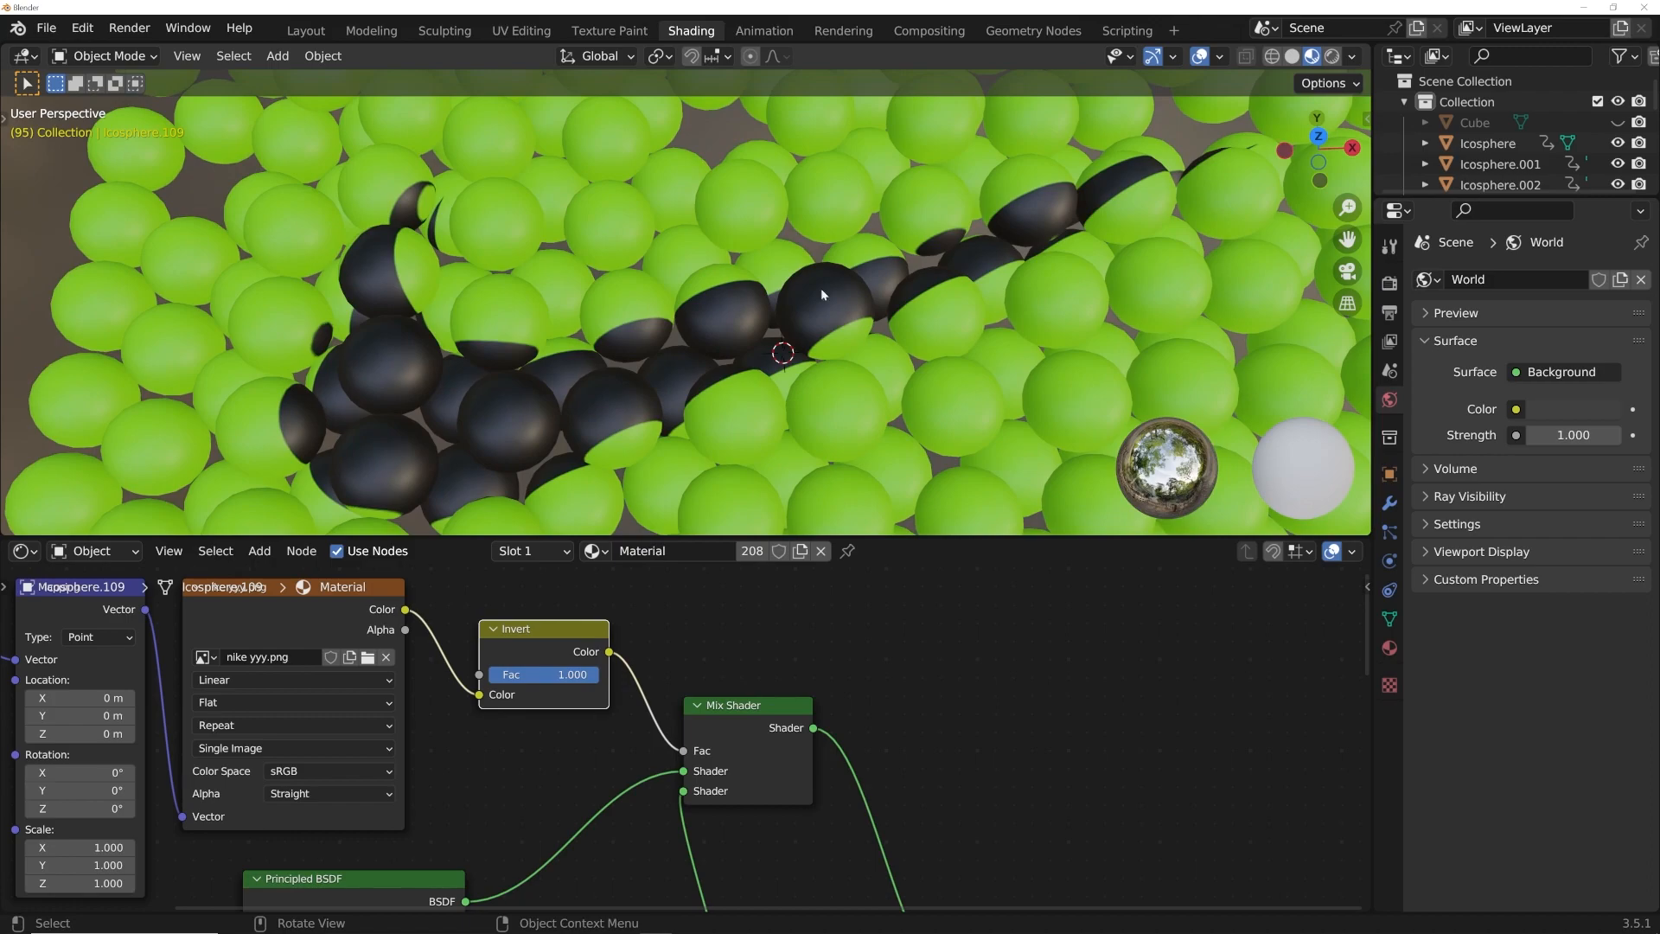
click(1332, 55)
click(1326, 55)
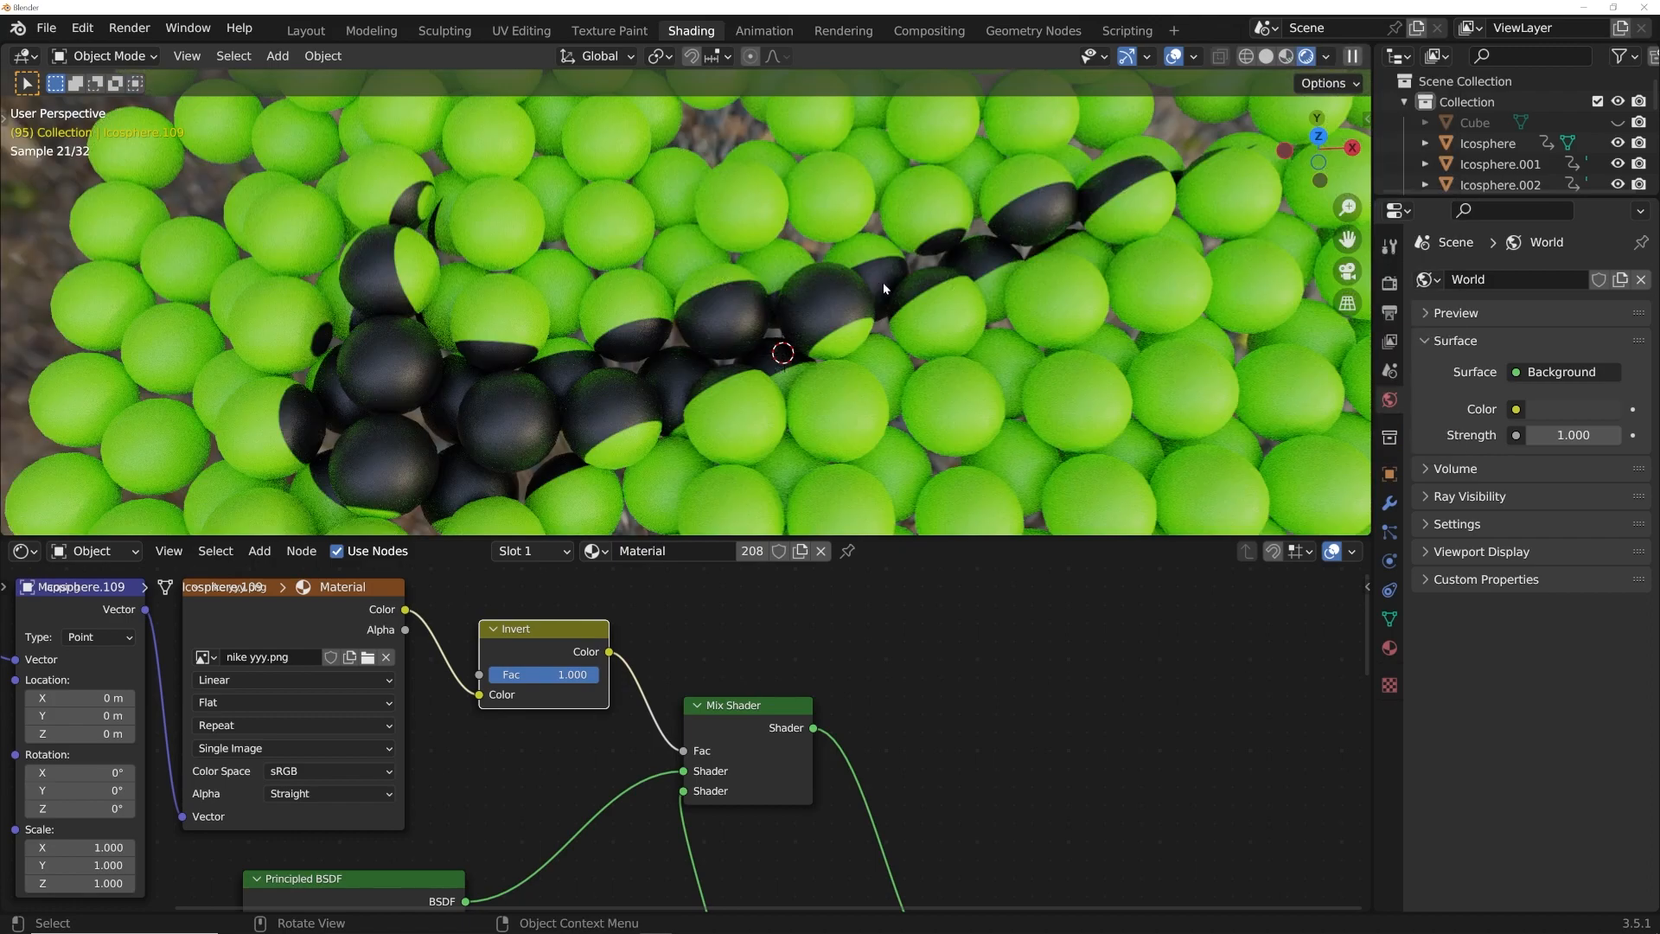
middle_drag(883, 289, 865, 348)
scroll(856, 352, down, 1)
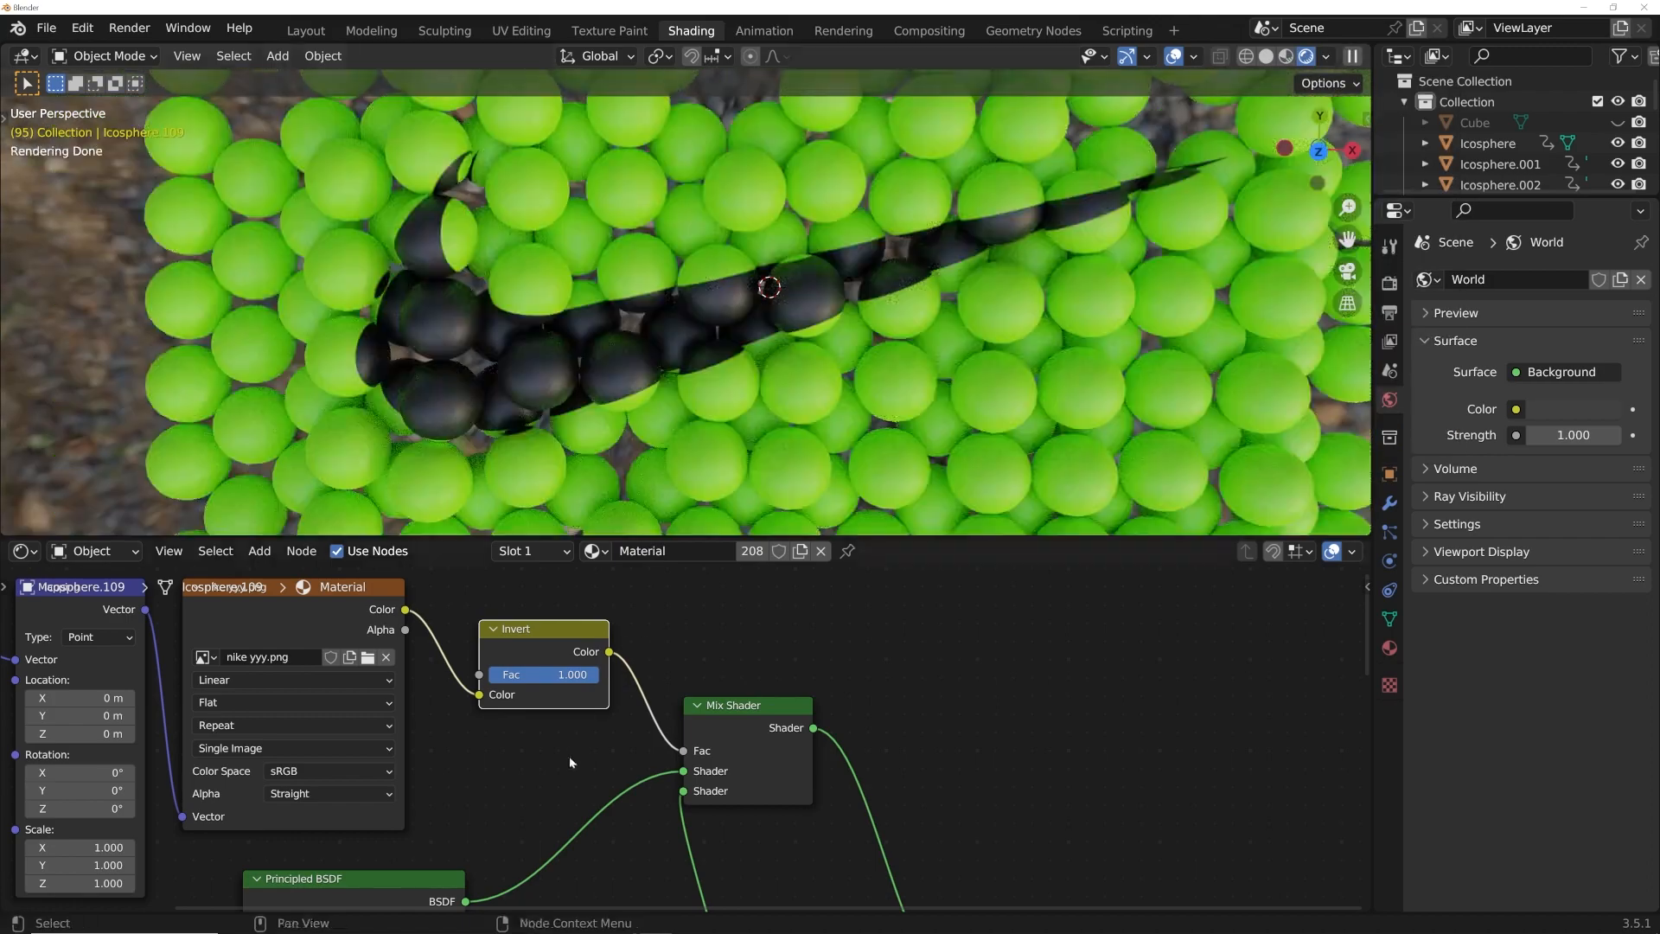
Step: Raise the black Principled BSDF's roughness to 0.862
scroll(569, 757, down, 5)
middle_drag(505, 895, 556, 759)
middle_drag(657, 826, 566, 688)
scroll(566, 687, up, 2)
scroll(566, 687, up, 3)
middle_drag(594, 864, 571, 765)
drag(533, 789, 609, 789)
scroll(615, 396, up, 3)
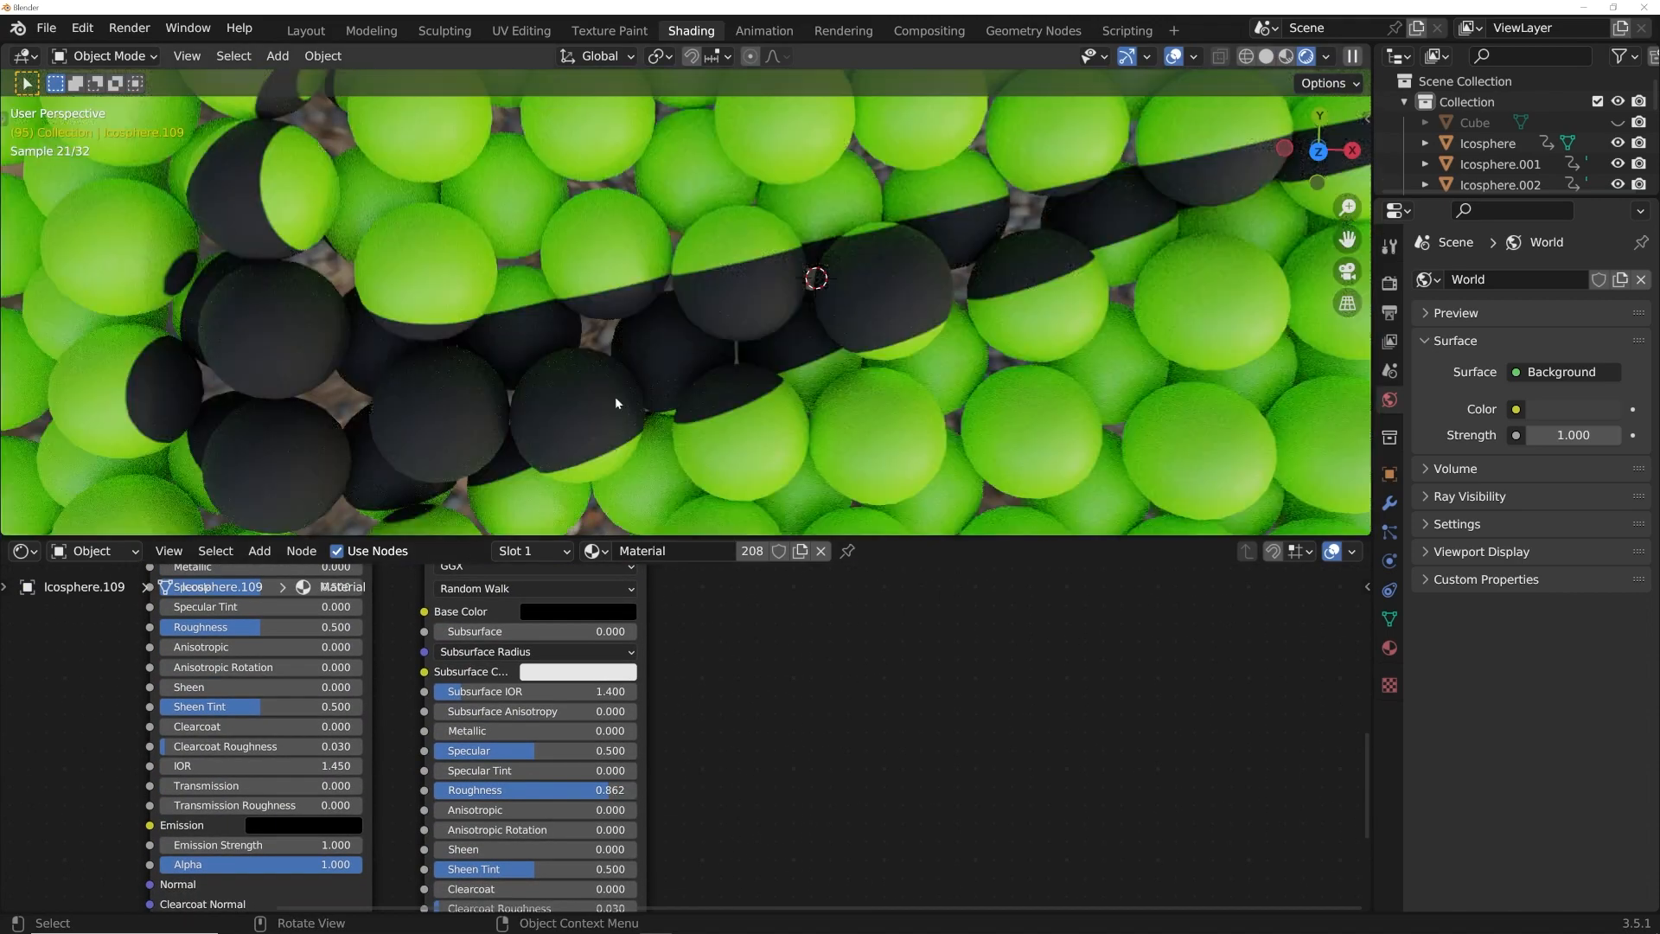
Step: Lighten the black Principled BSDF's base color slightly to a very dark grey
click(590, 616)
drag(677, 480, 677, 465)
scroll(907, 370, up, 1)
middle_drag(912, 372, 851, 289)
middle_drag(567, 360, 633, 430)
scroll(638, 426, down, 8)
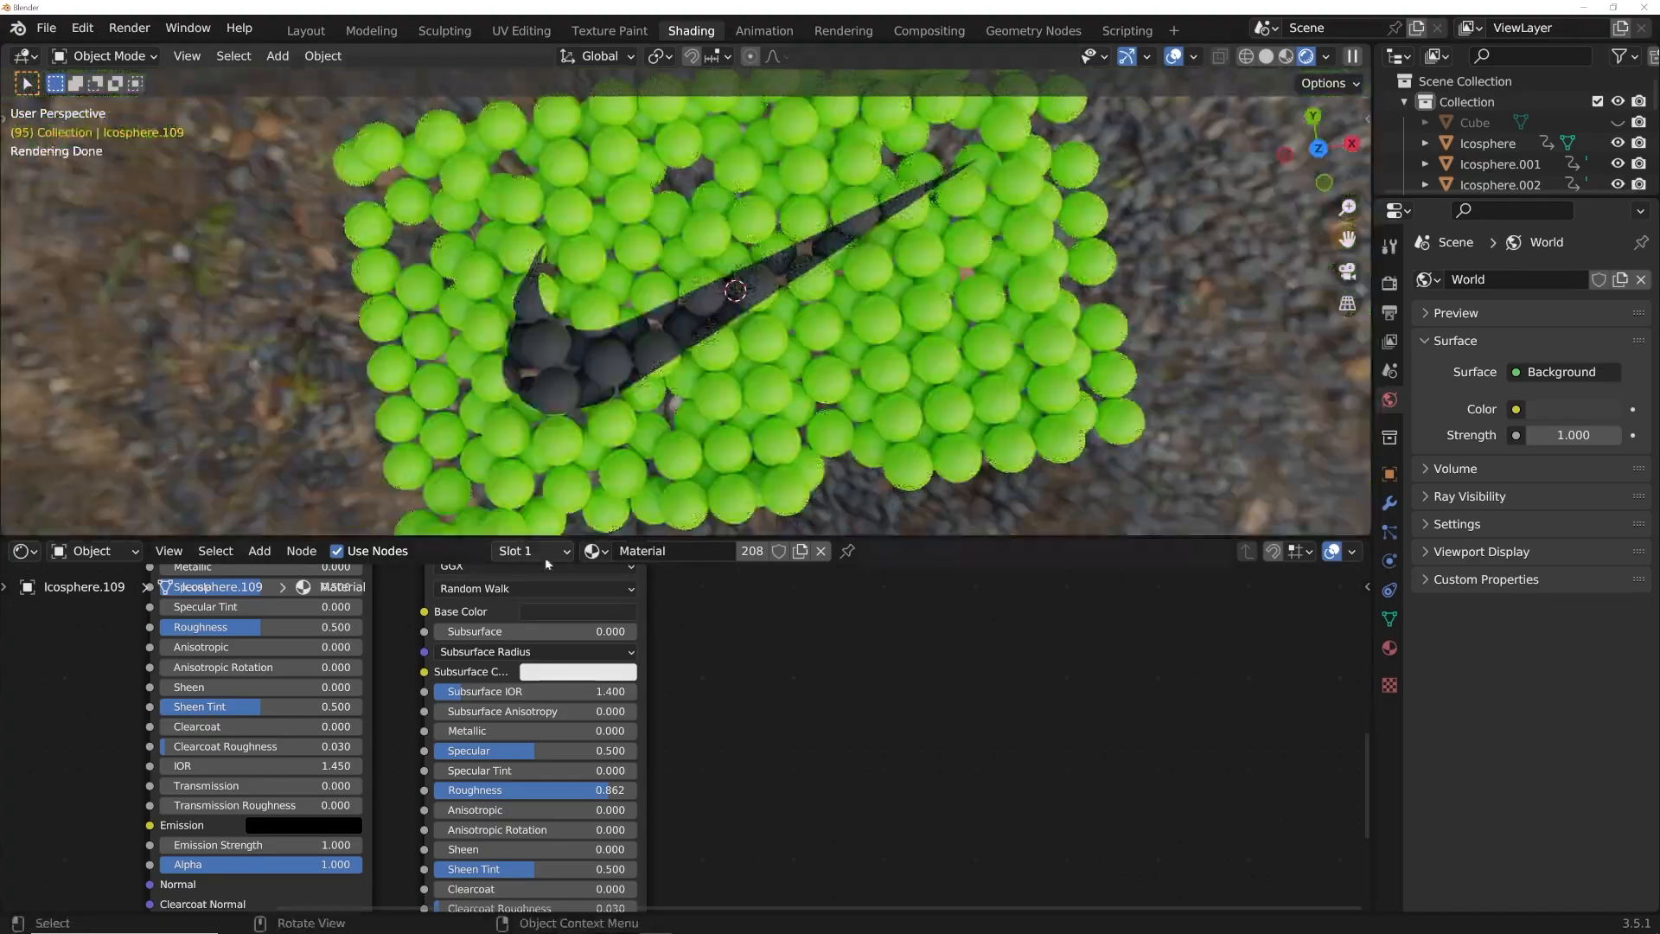
Step: Add a Bump node and connect its Normal output to the green Principled BSDF's Normal input
scroll(422, 599, down, 3)
scroll(441, 735, up, 5)
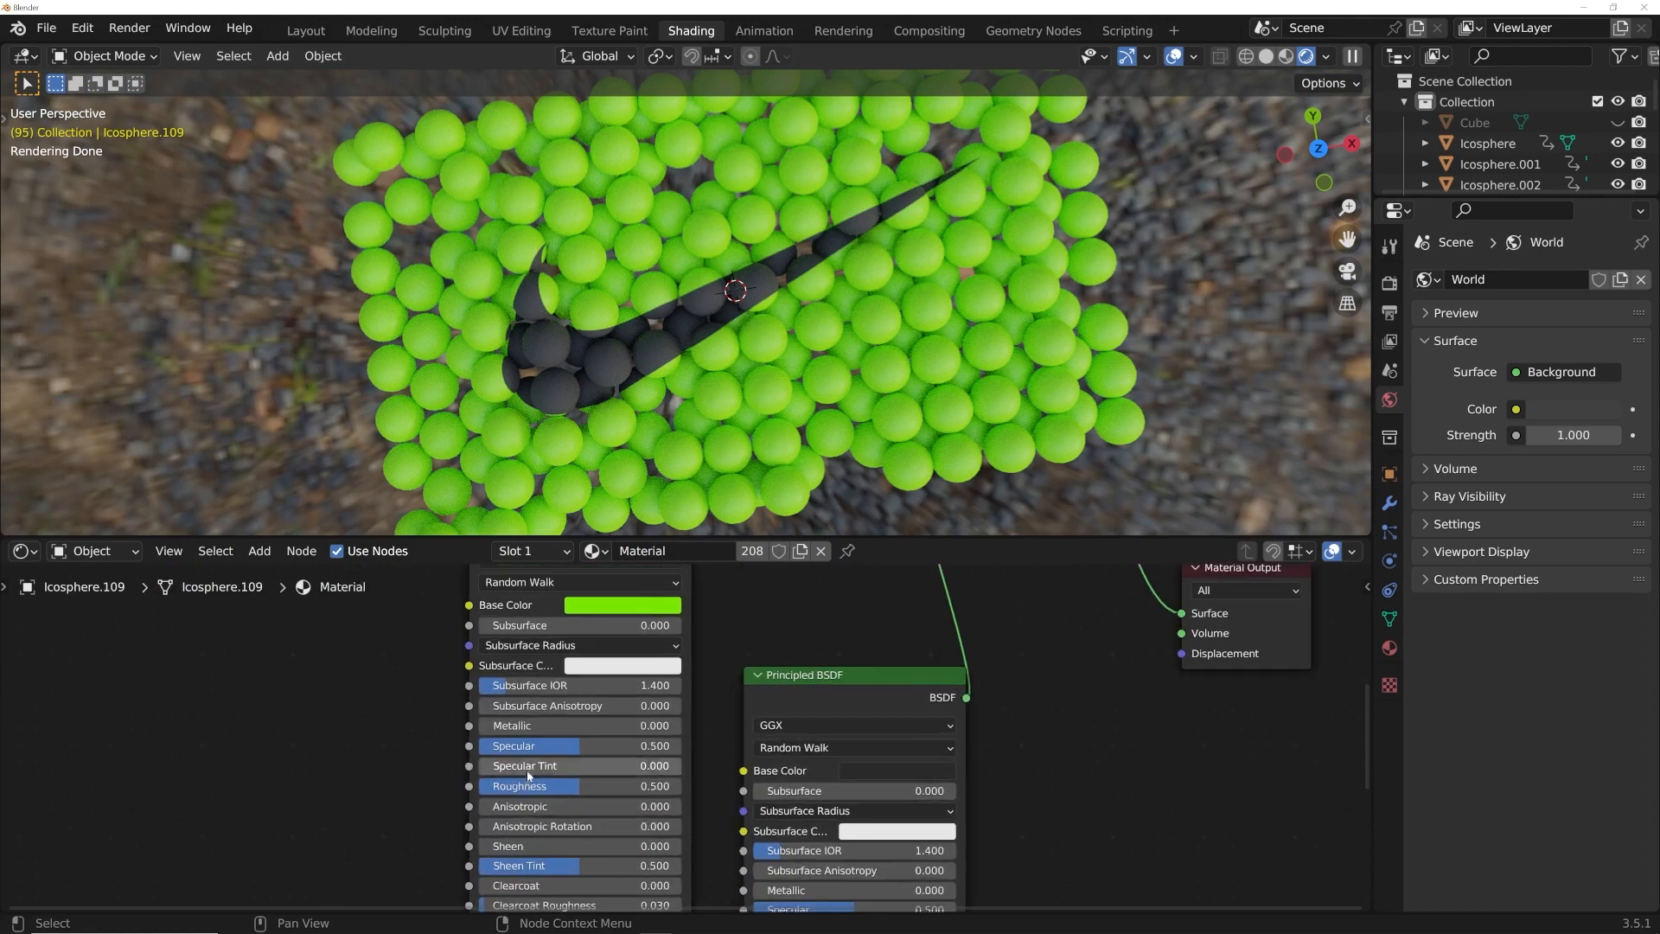
key(shift+a)
text(bum)
key(Return)
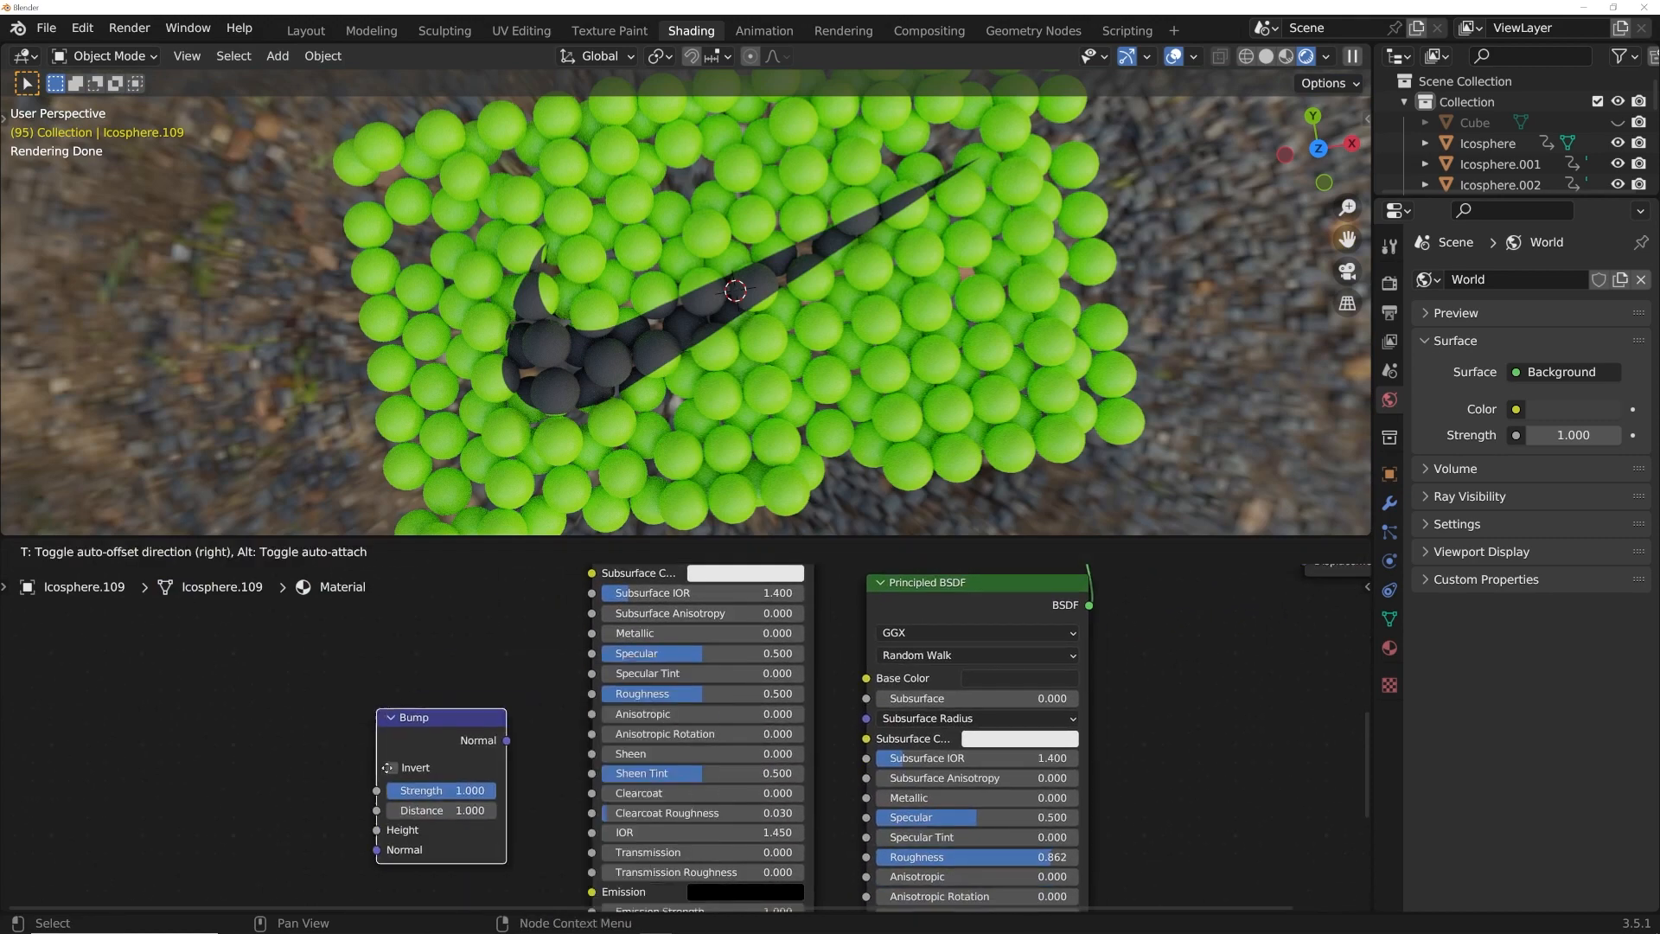
click(439, 762)
drag(487, 758, 615, 798)
drag(427, 758, 456, 765)
Step: Add a ColorRamp node ahead of the Bump node
middle_drag(393, 665, 495, 657)
key(shift+a)
text(col)
key(Return)
click(289, 743)
Step: Add a Voronoi Texture node and link its Distance through the ColorRamp's Fac and Color to the Bump node's Height
middle_drag(264, 684, 470, 663)
key(shift+a)
text(vor)
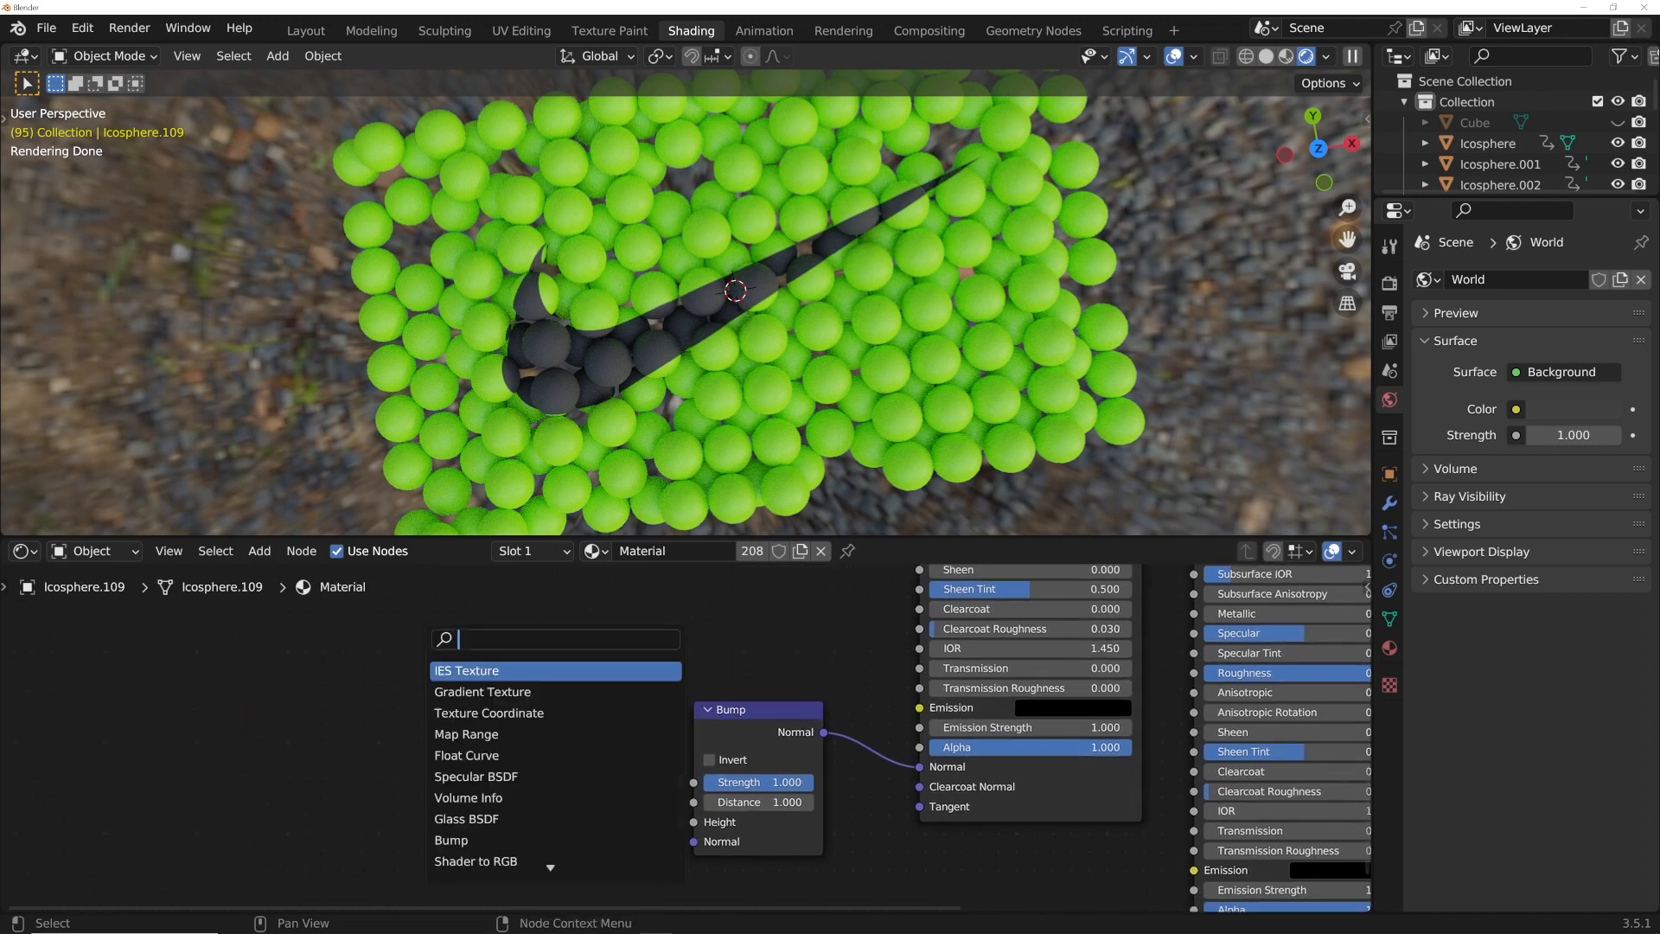
key(Return)
click(268, 735)
drag(585, 733, 693, 821)
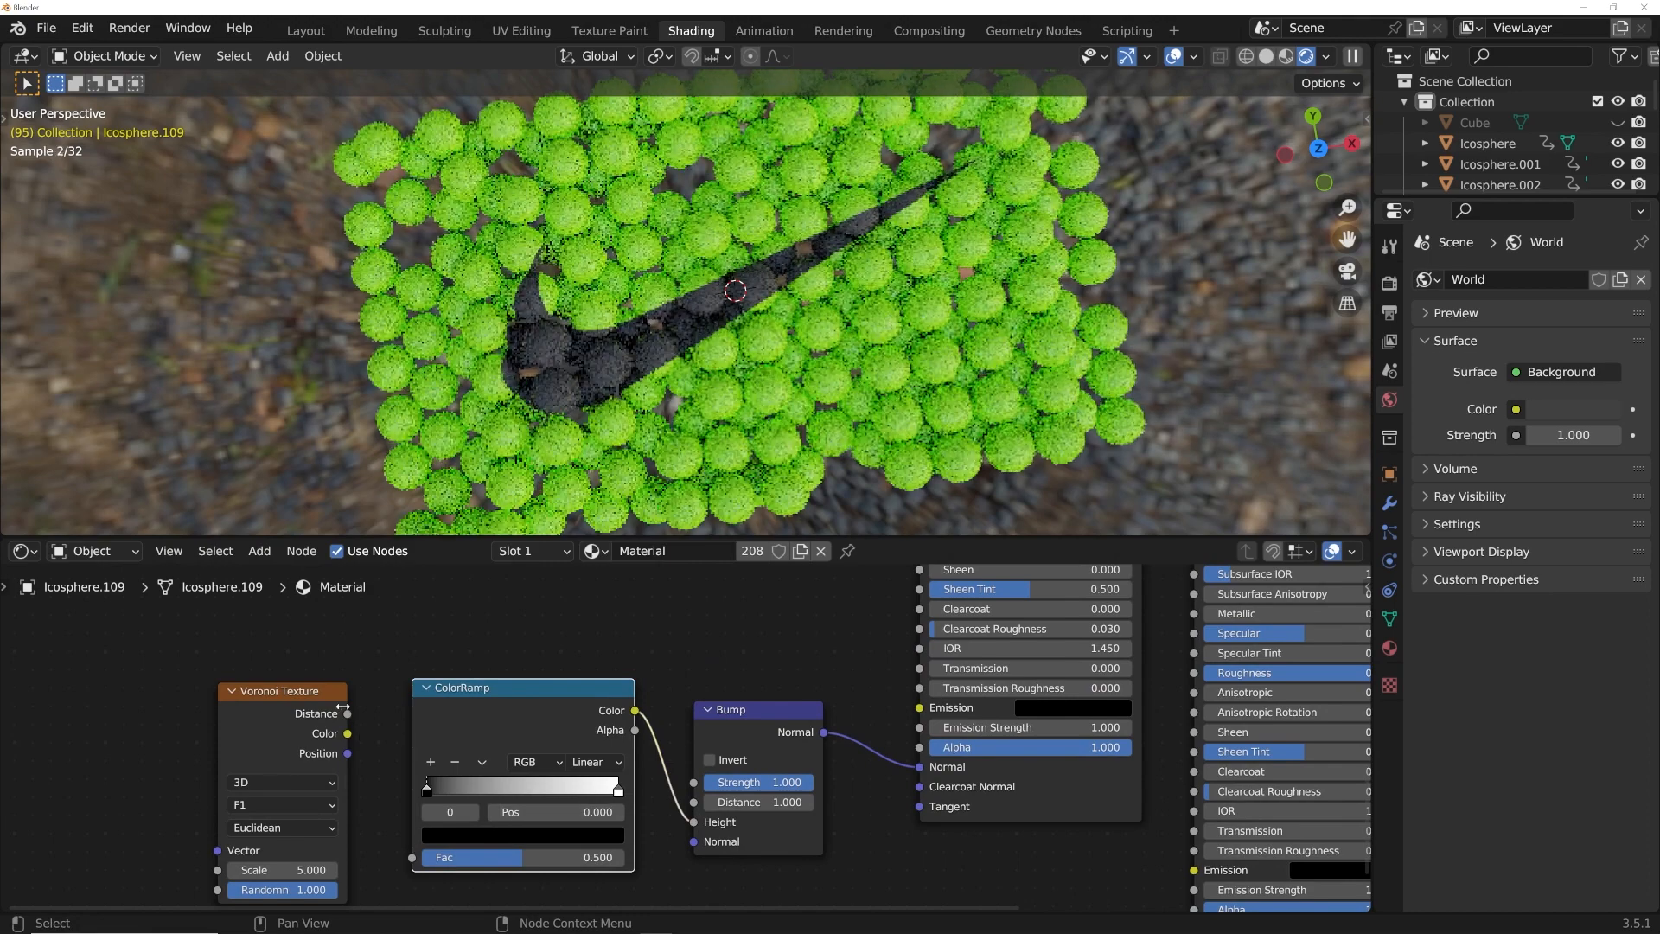
drag(347, 713, 412, 857)
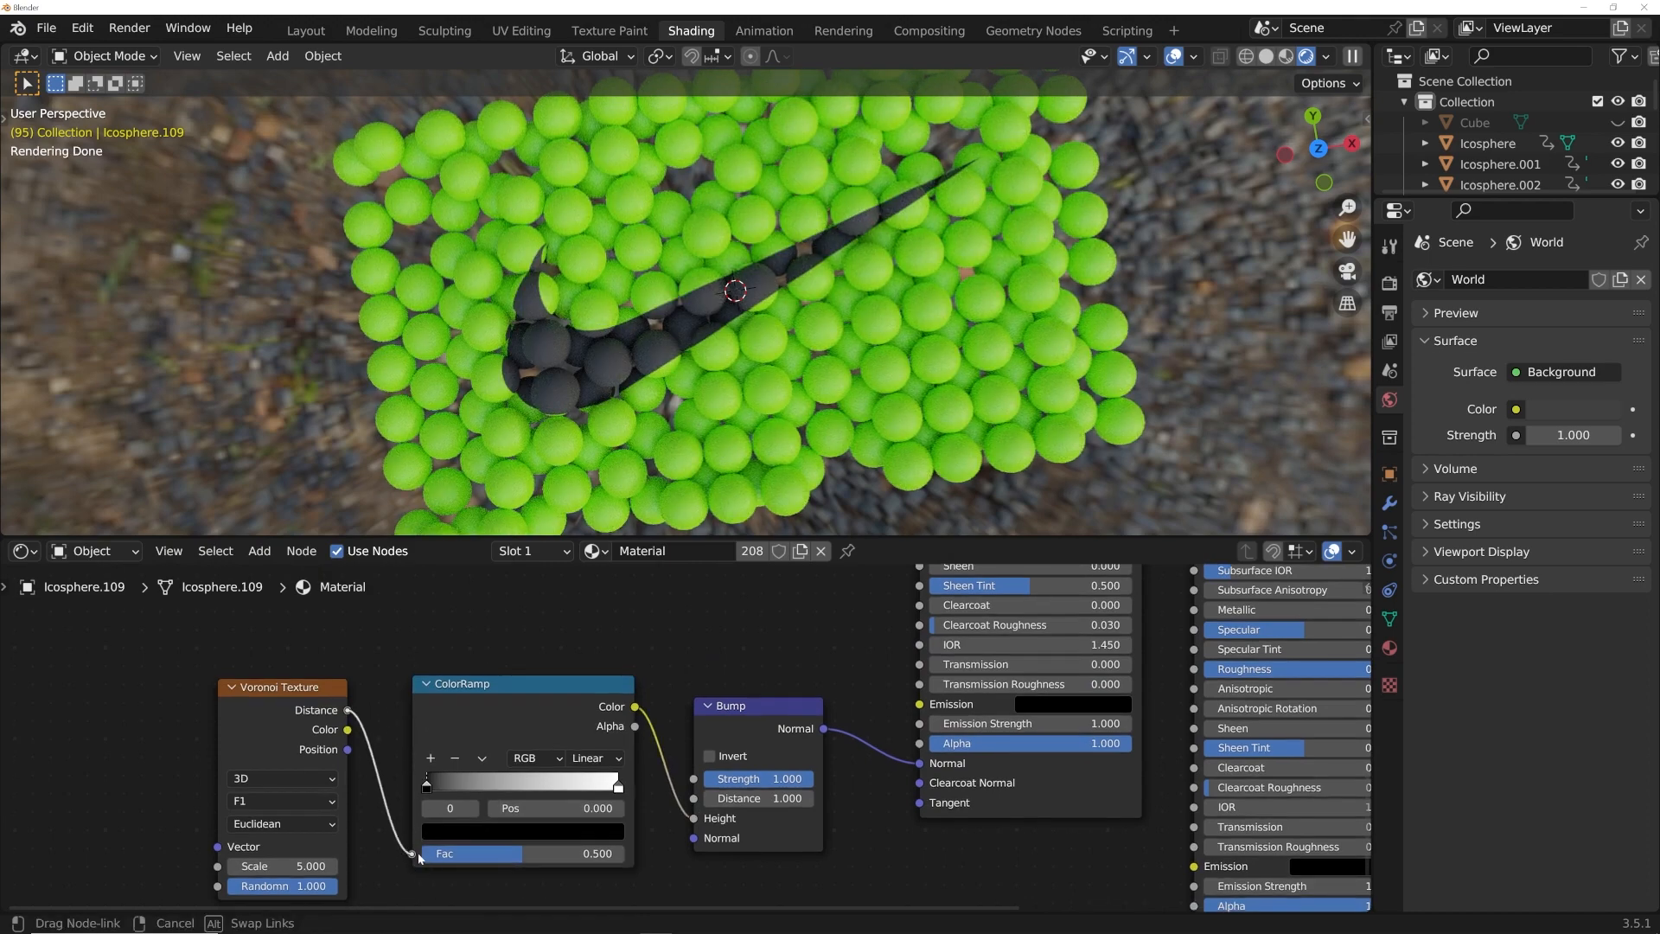
Step: Add Texture Coordinate and Mapping nodes to the Voronoi Texture and drive the mapping with Object coordinates
middle_drag(285, 695, 484, 698)
click(484, 698)
key(ctrl+t)
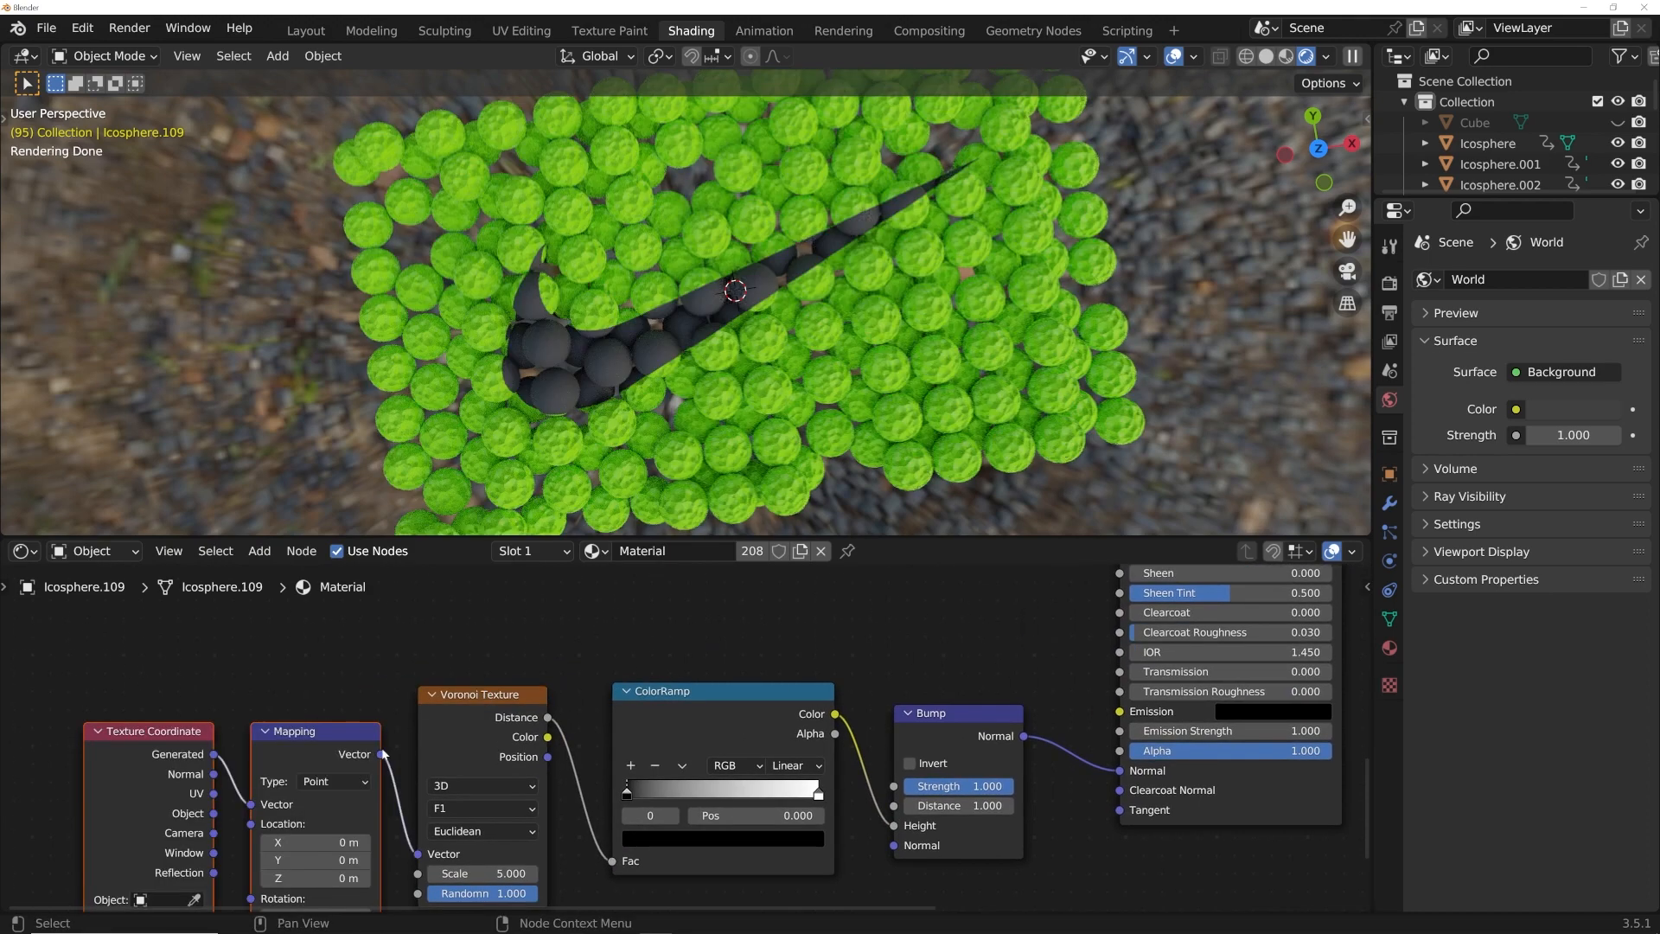
middle_drag(216, 790, 344, 797)
drag(327, 778, 366, 768)
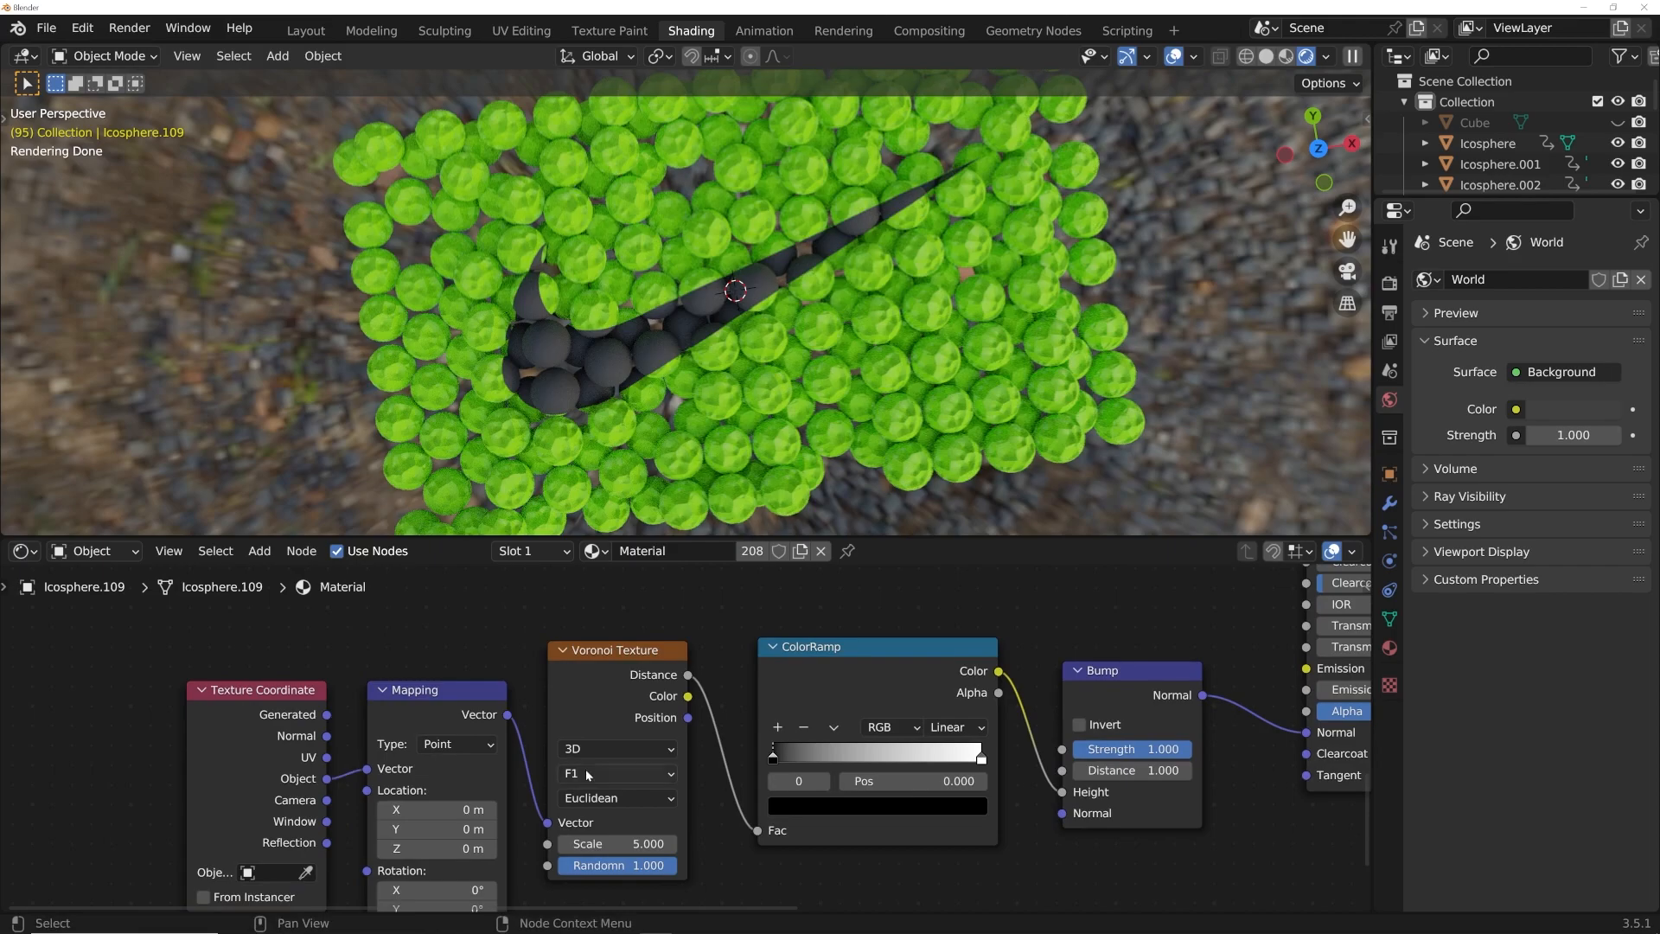
Step: Set the Voronoi Texture's scale to 6.000 and move the ColorRamp's white stop to position 0.204
middle_drag(582, 772, 504, 725)
middle_drag(692, 748, 452, 746)
scroll(478, 737, up, 4)
scroll(536, 458, up, 5)
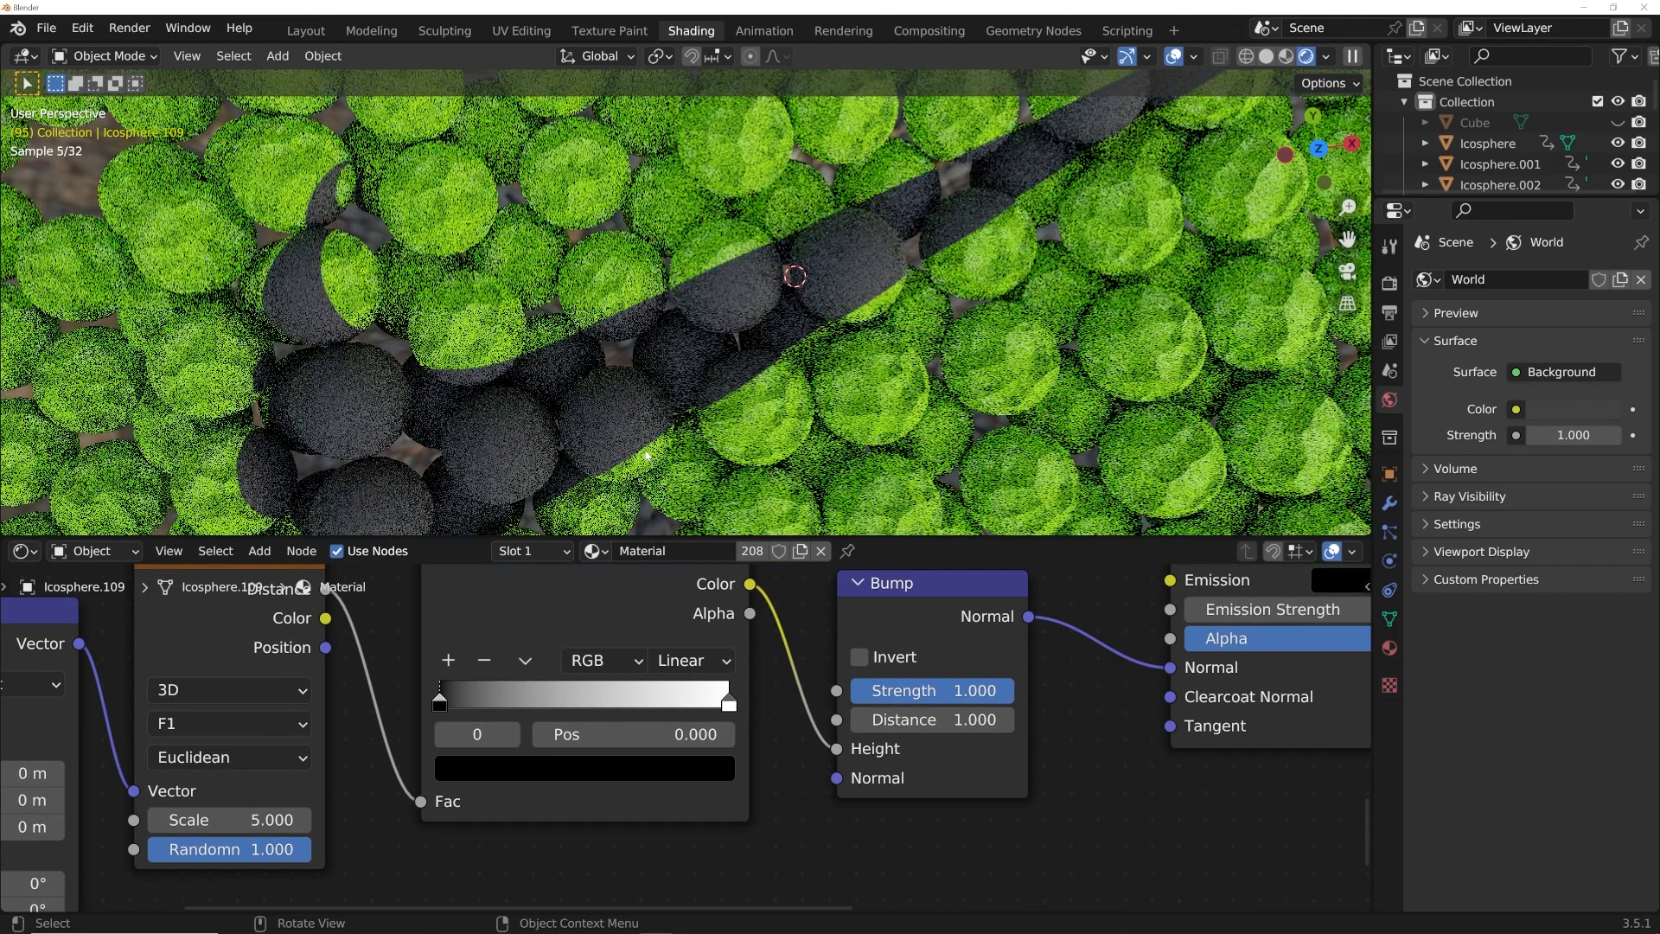
drag(464, 705, 342, 707)
drag(721, 704, 461, 709)
drag(250, 820, 281, 819)
drag(230, 820, 212, 819)
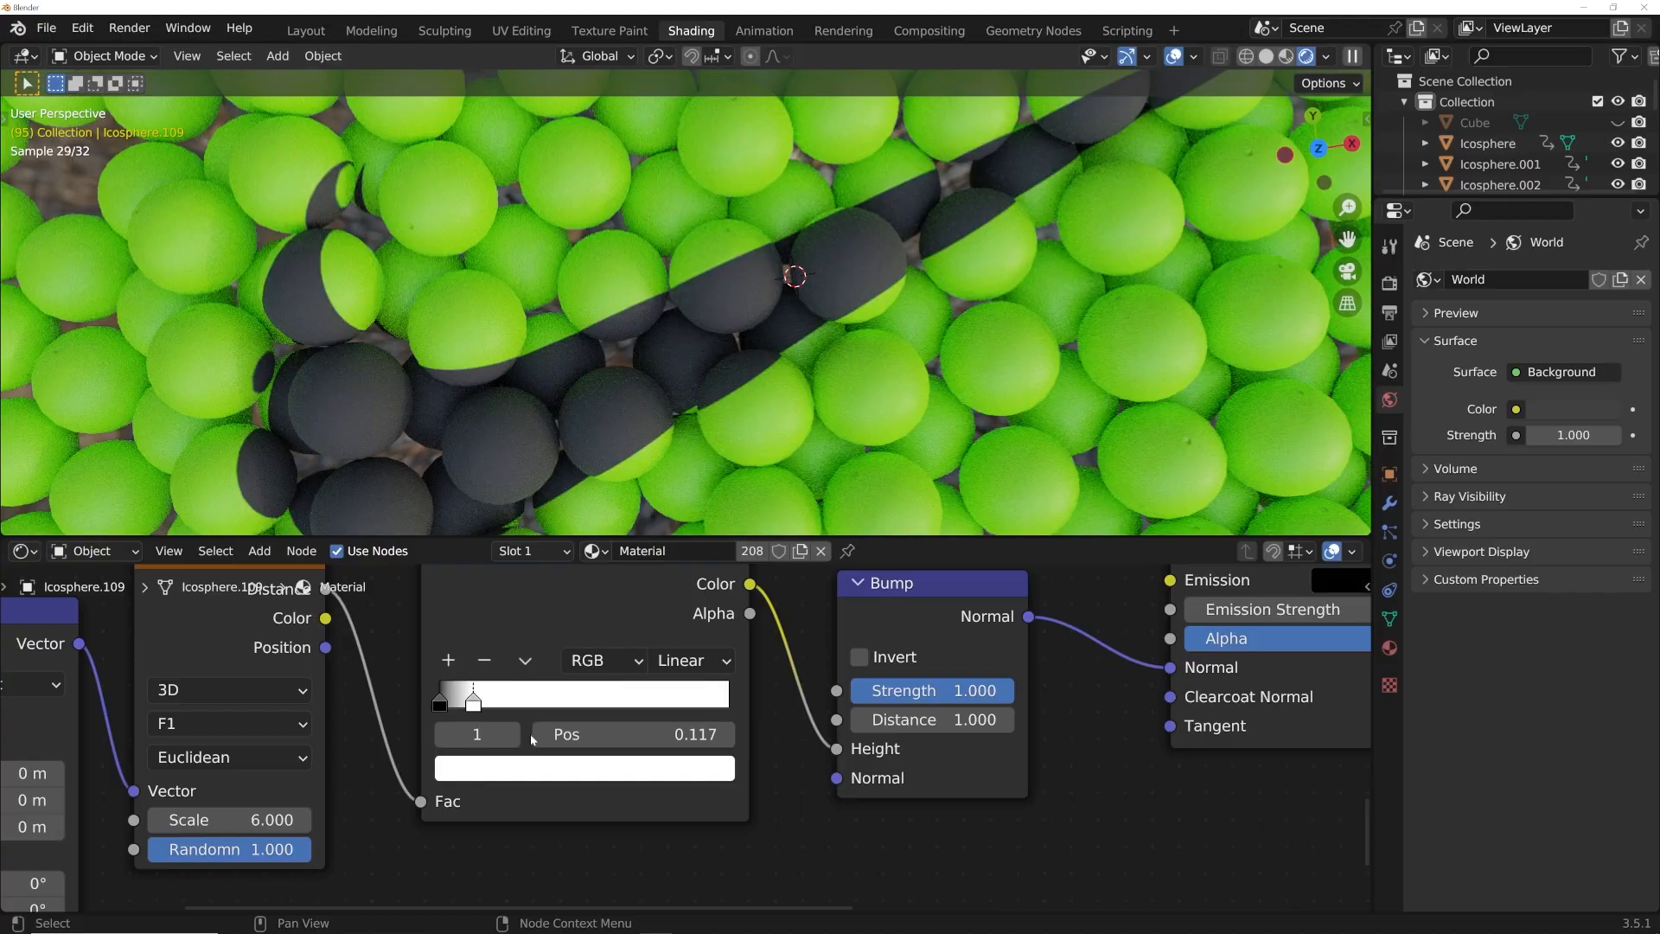
drag(474, 699, 500, 701)
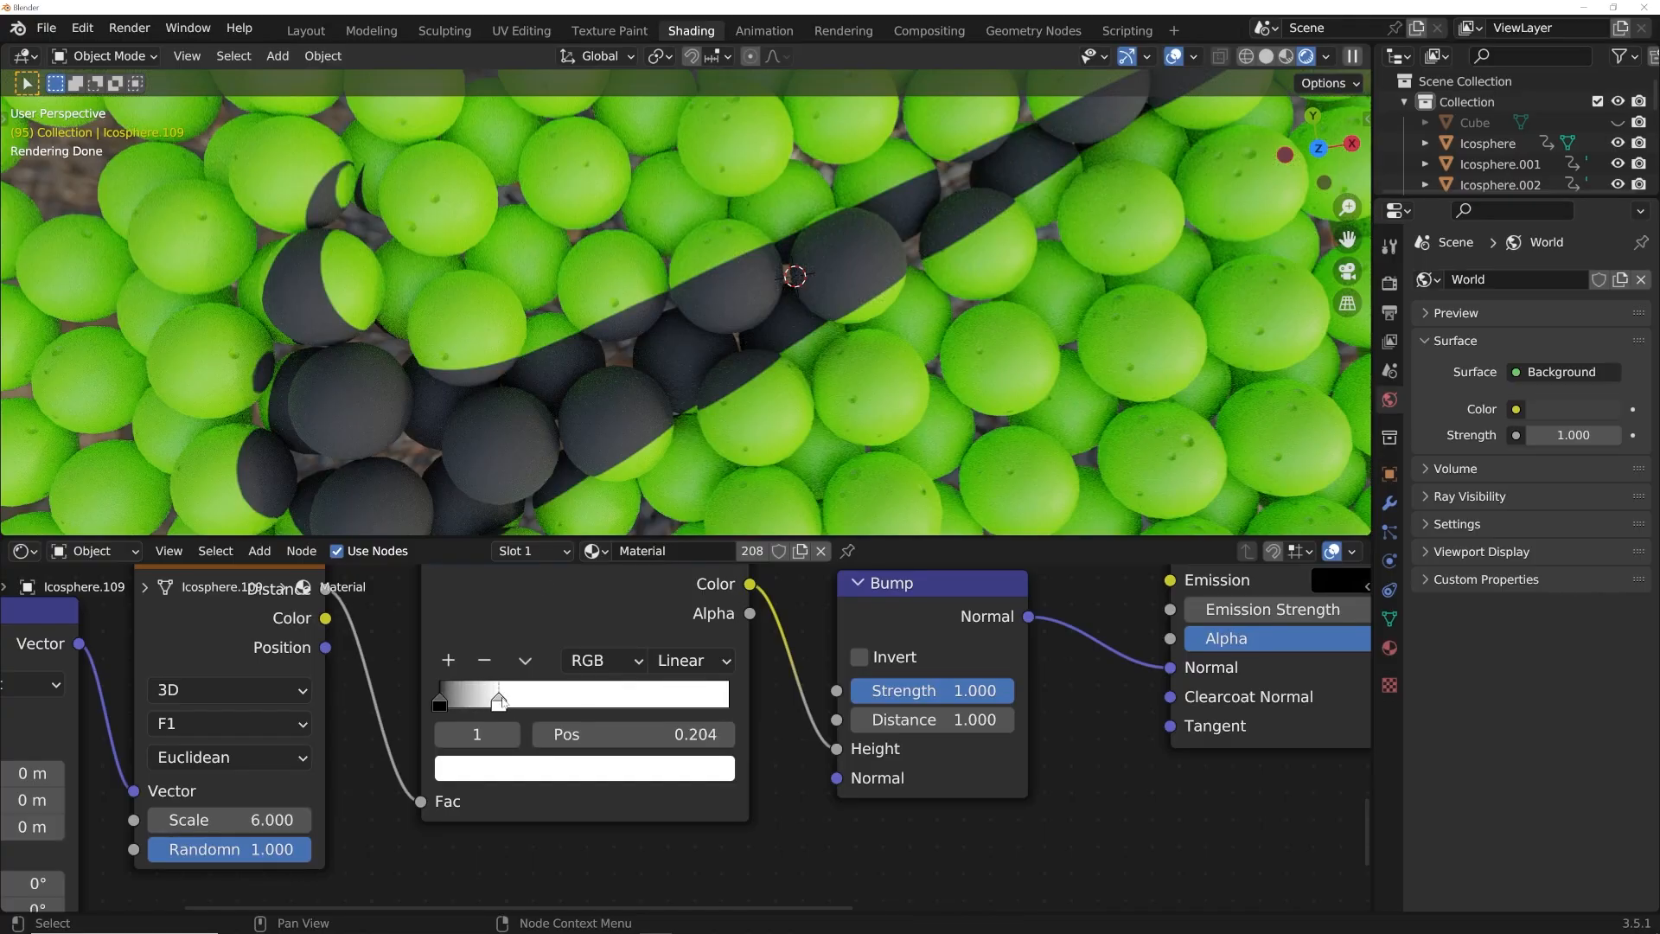
Step: Inspect the bump detail on the green balls up close and across the whole arrangement
scroll(696, 438, down, 3)
middle_drag(704, 443, 609, 332)
scroll(907, 436, up, 4)
middle_drag(836, 688, 587, 822)
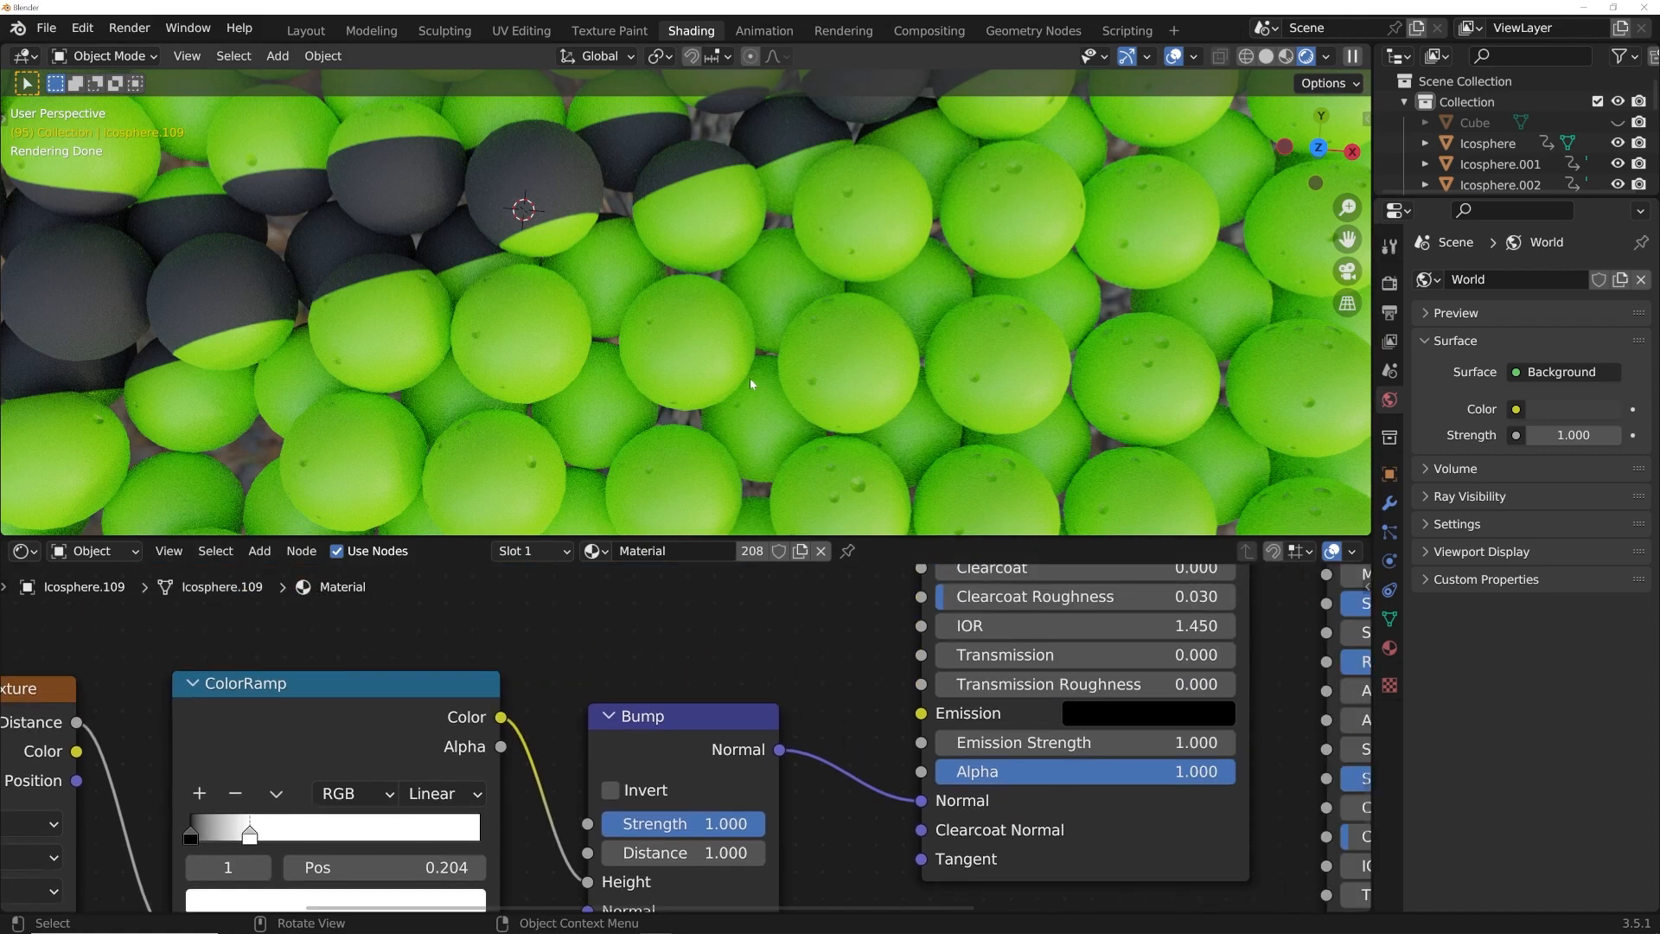
scroll(788, 447, down, 6)
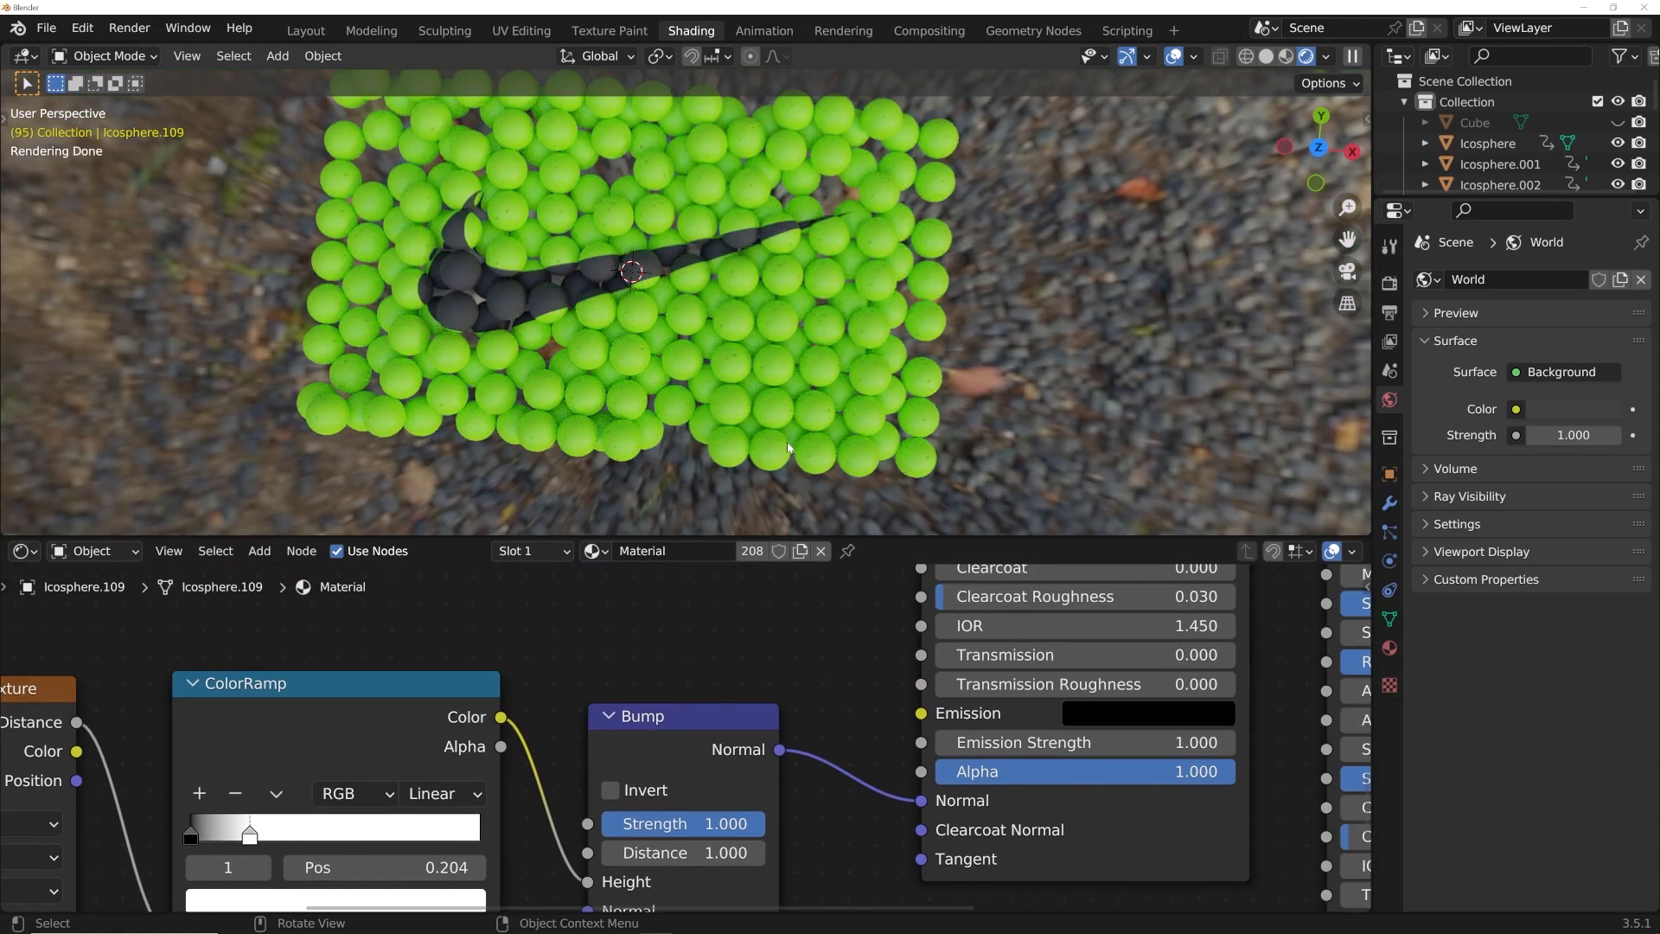
click(306, 31)
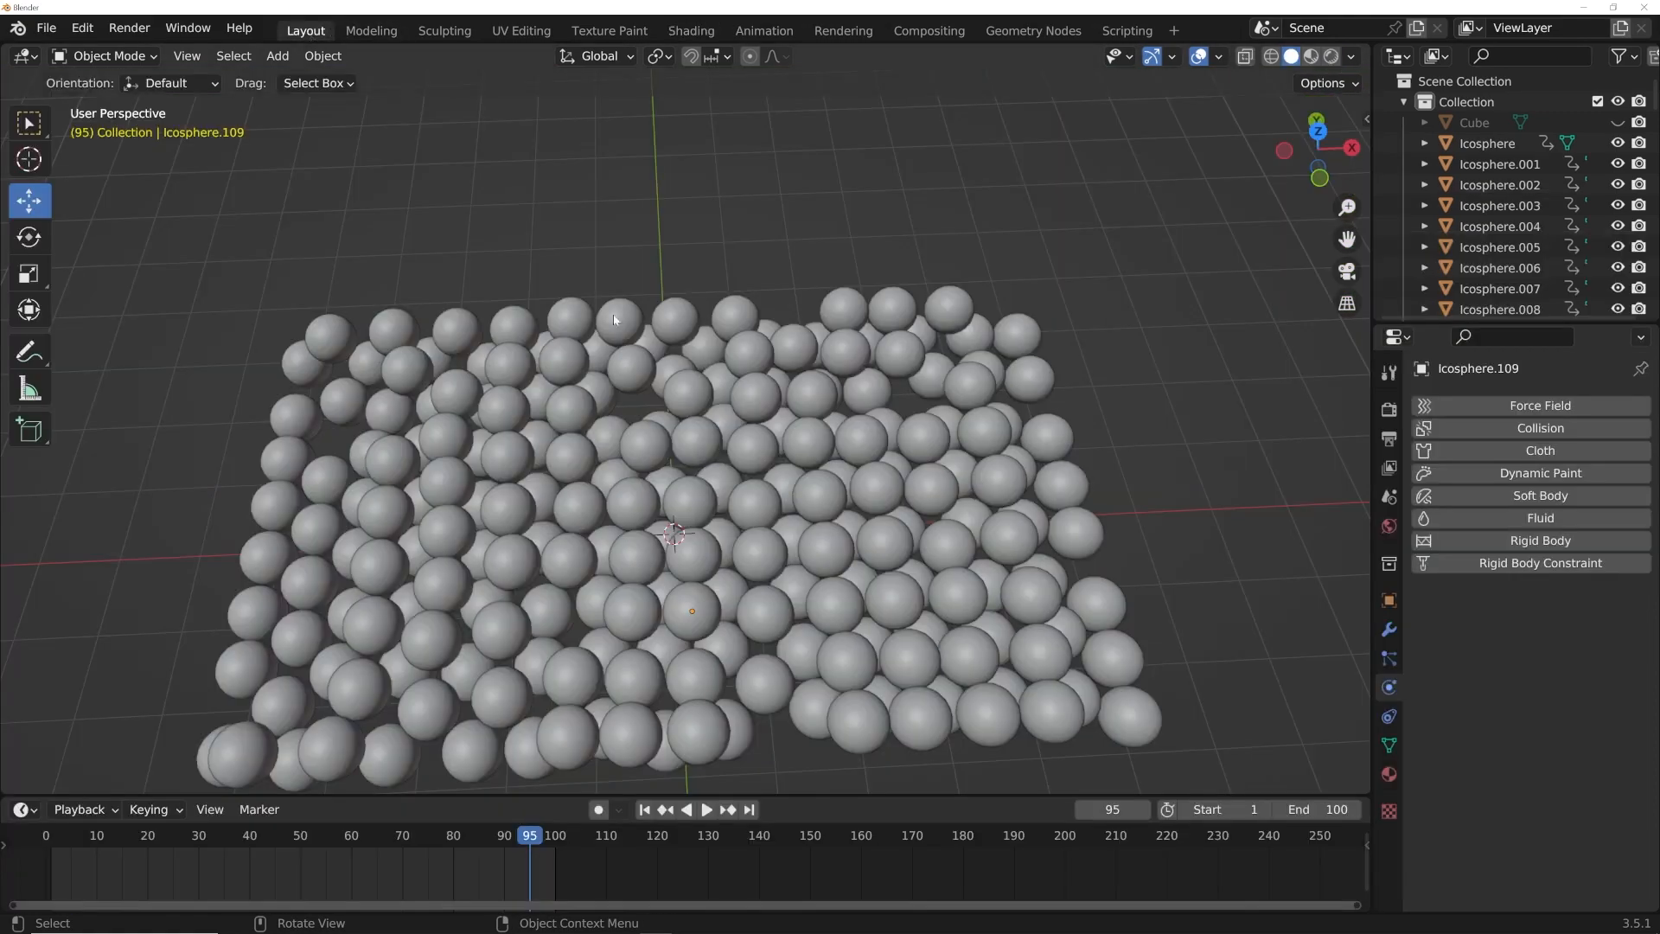
scroll(1512, 199, down, 10)
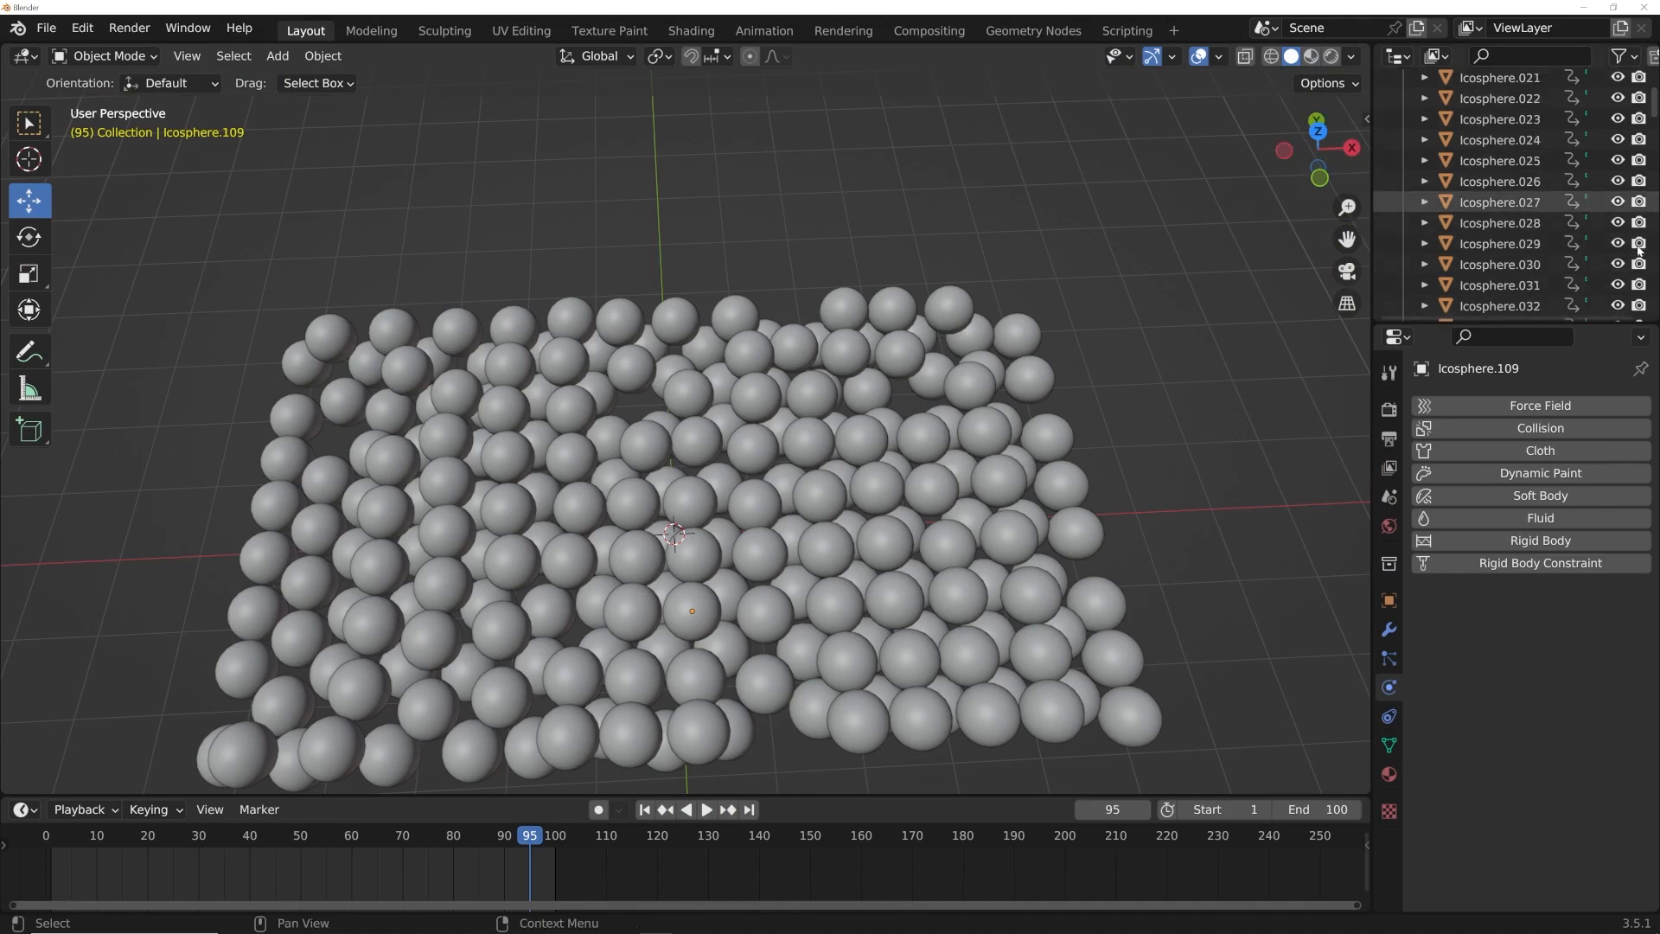
click(842, 31)
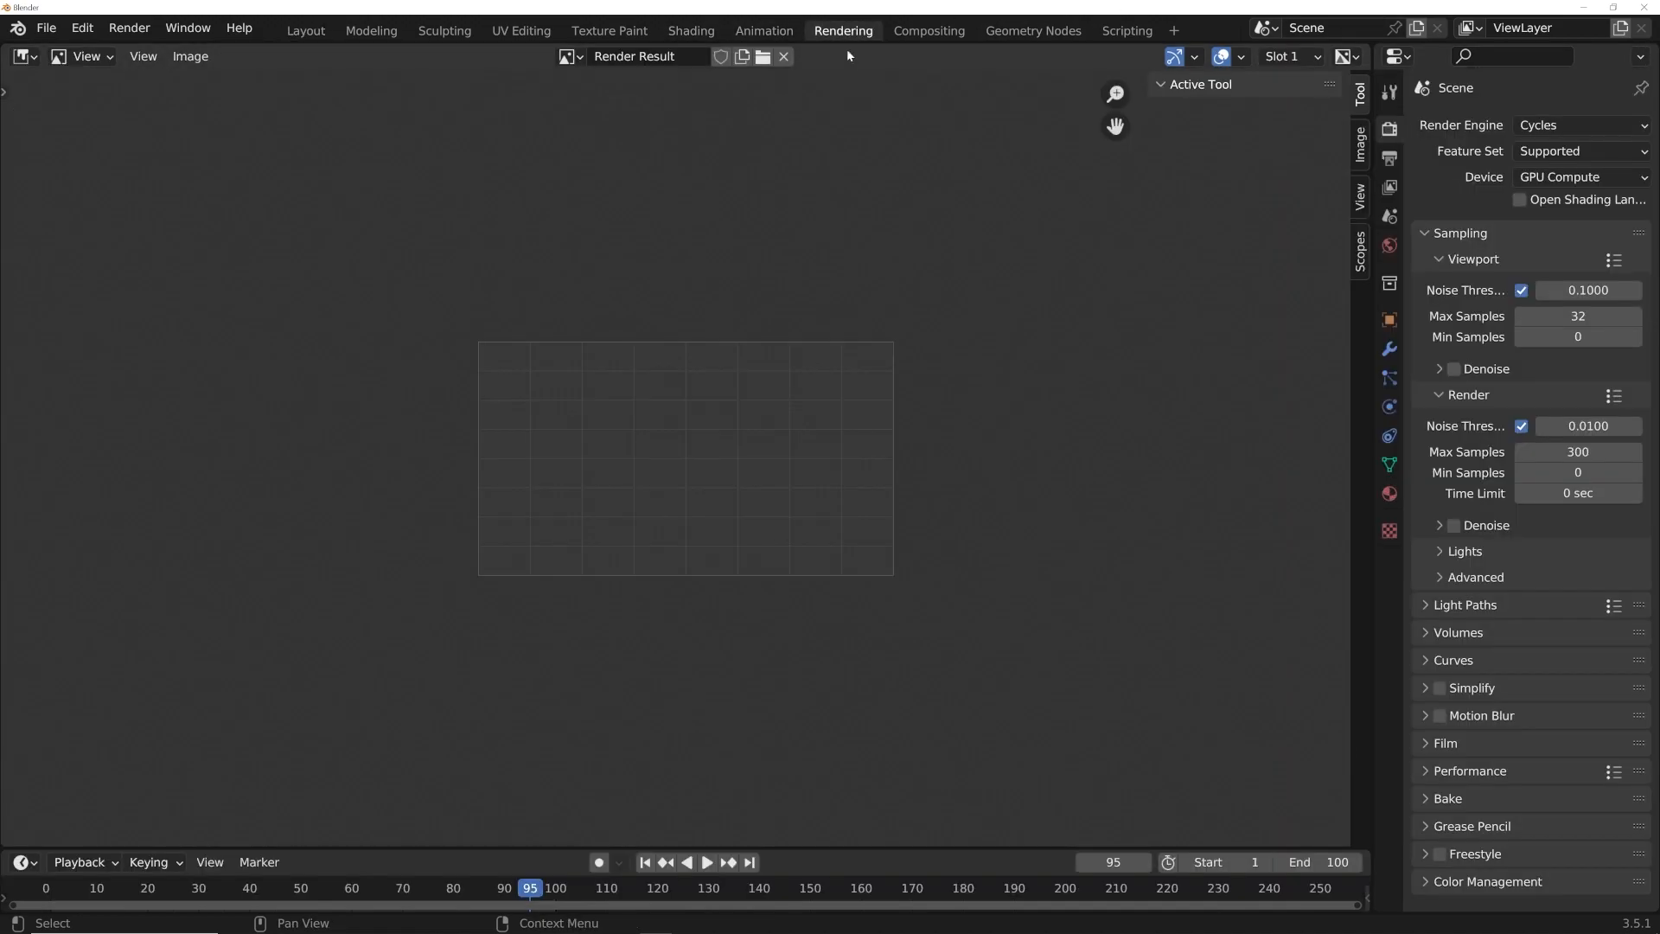
click(724, 32)
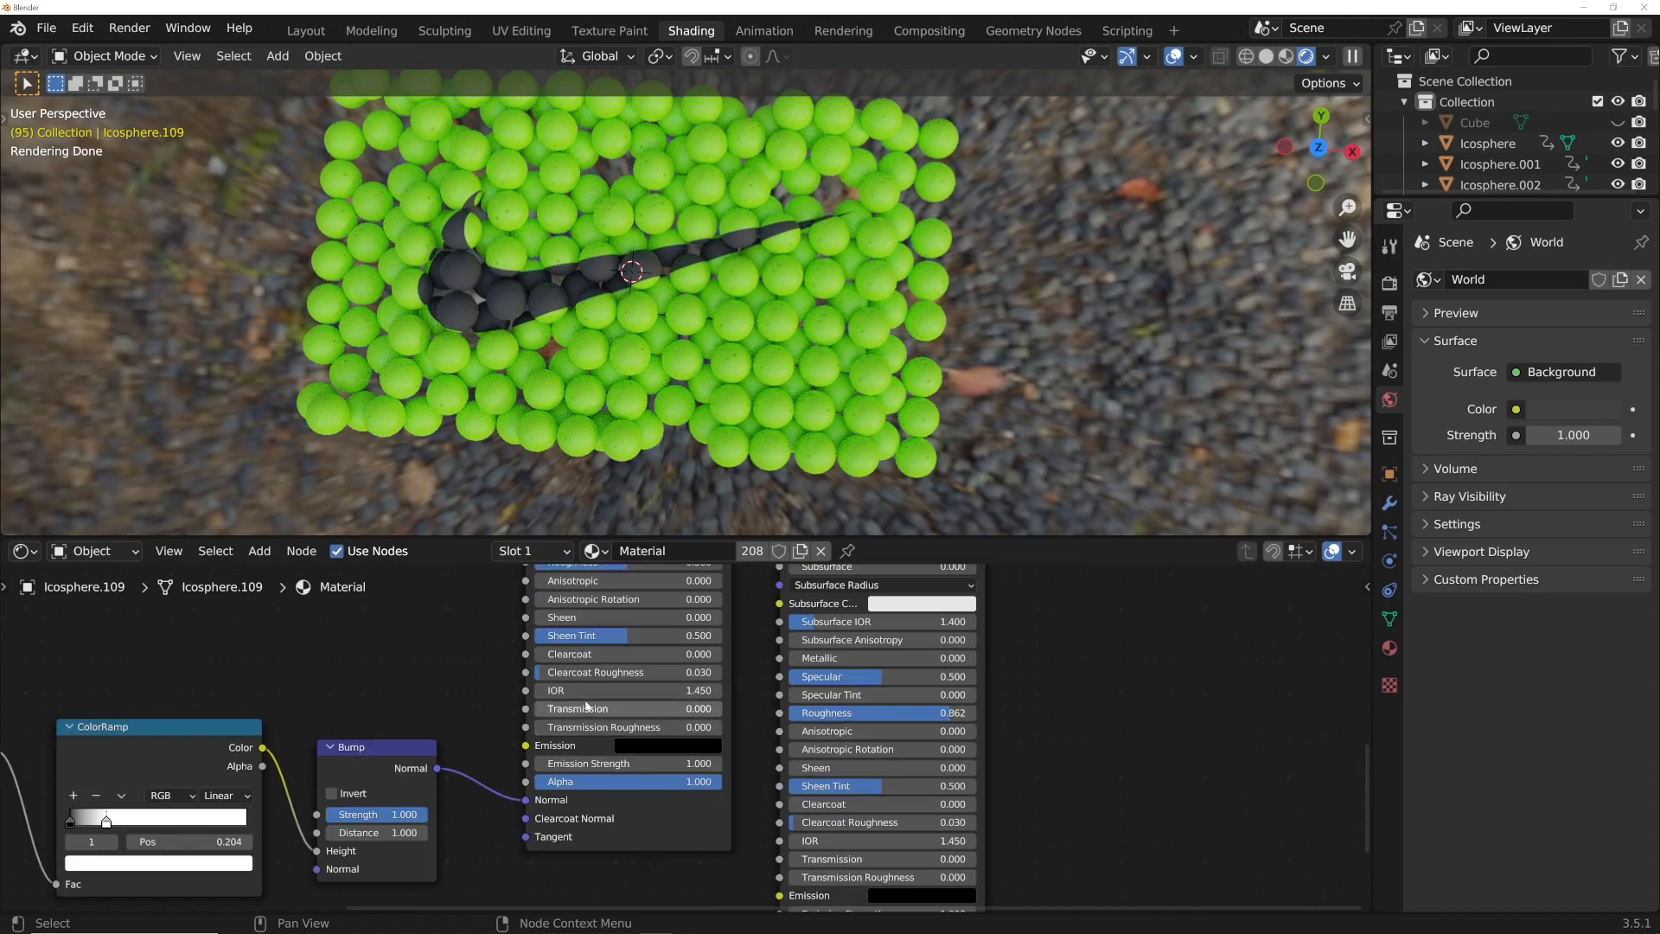
Step: Copy the base color of the green Principled BSDF
scroll(620, 730, up, 2)
scroll(620, 723, down, 1)
scroll(640, 698, up, 3)
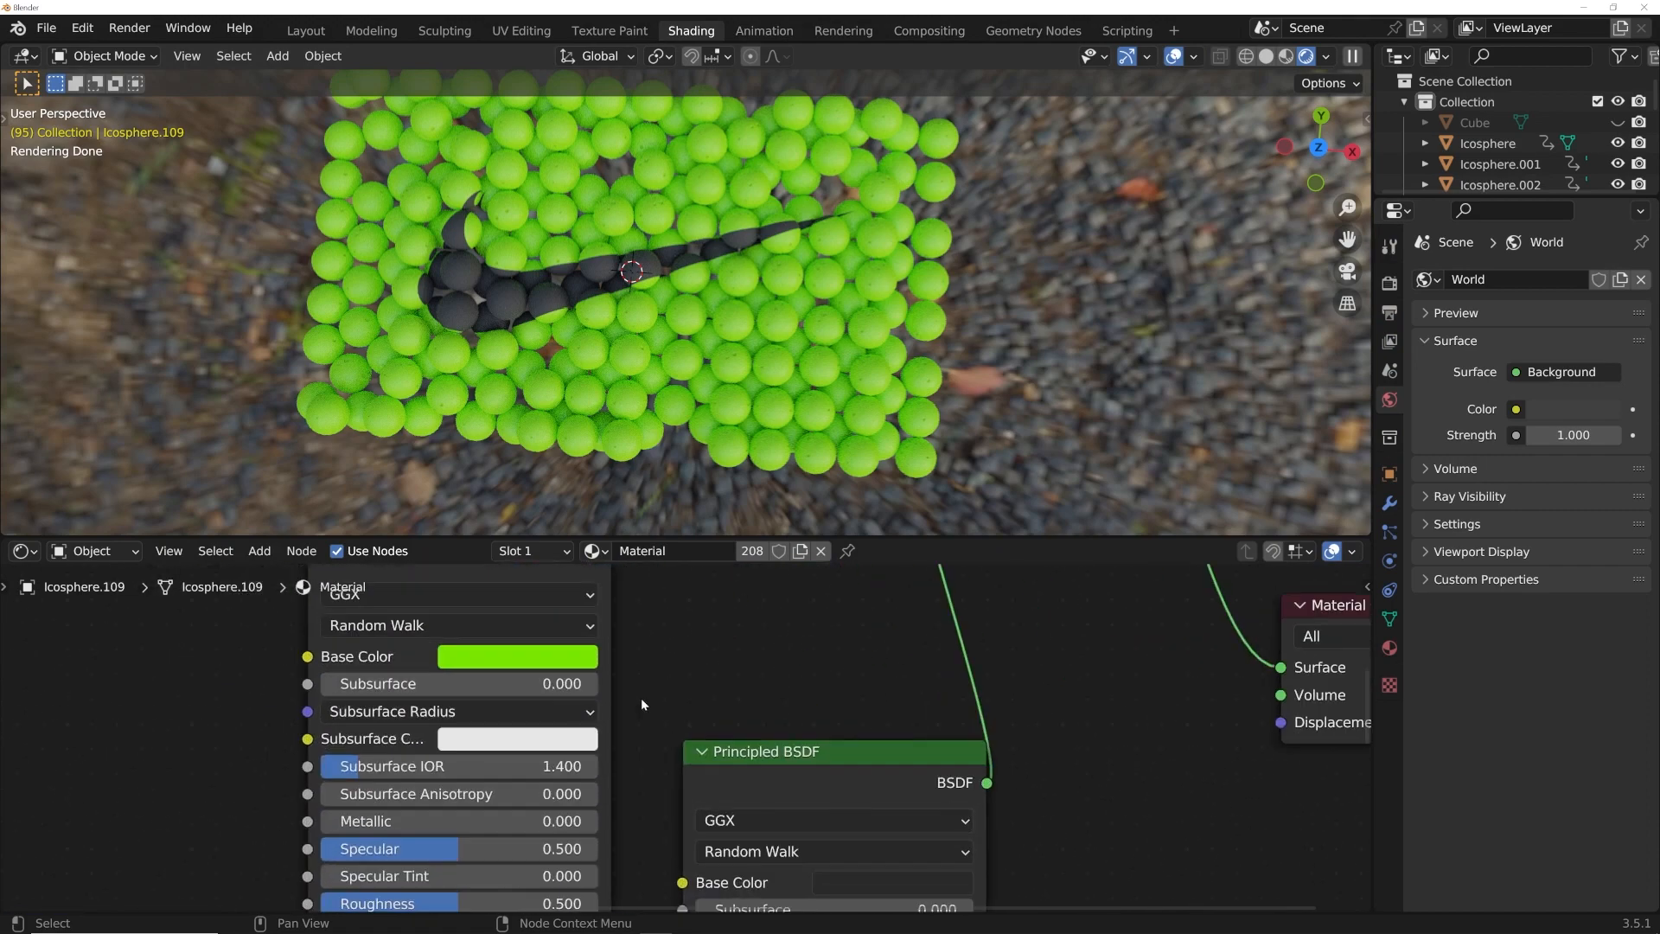
click(511, 661)
click(527, 663)
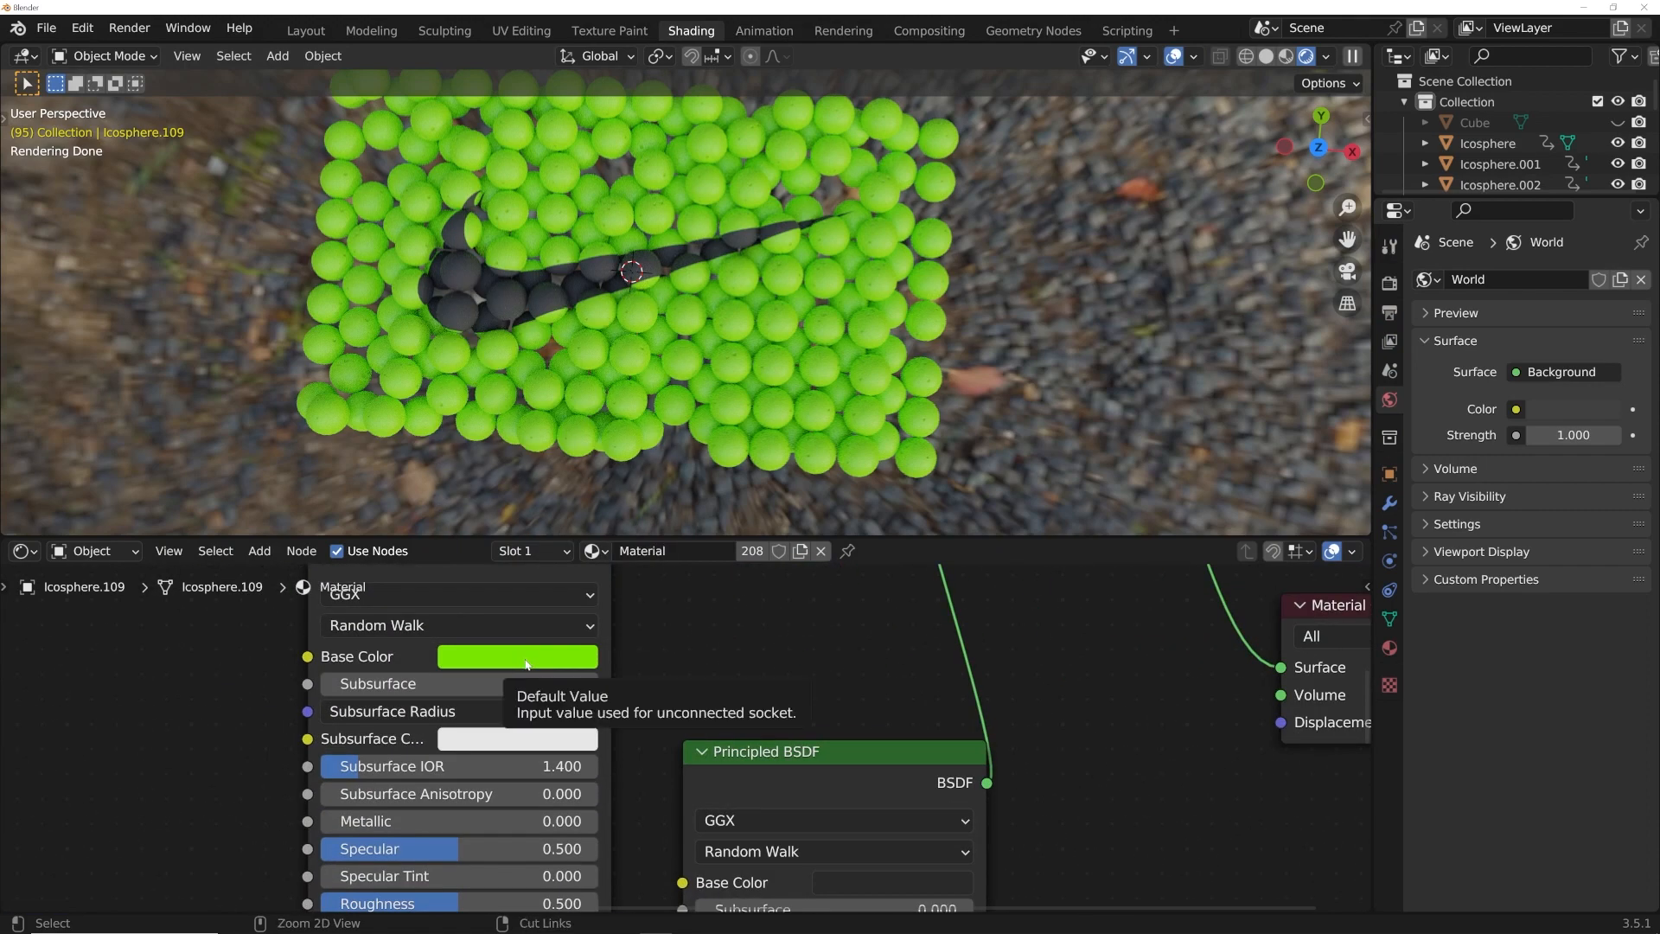
Step: Unhide the Cube tray and create a new material for it
click(1616, 122)
middle_drag(992, 309, 749, 434)
click(753, 470)
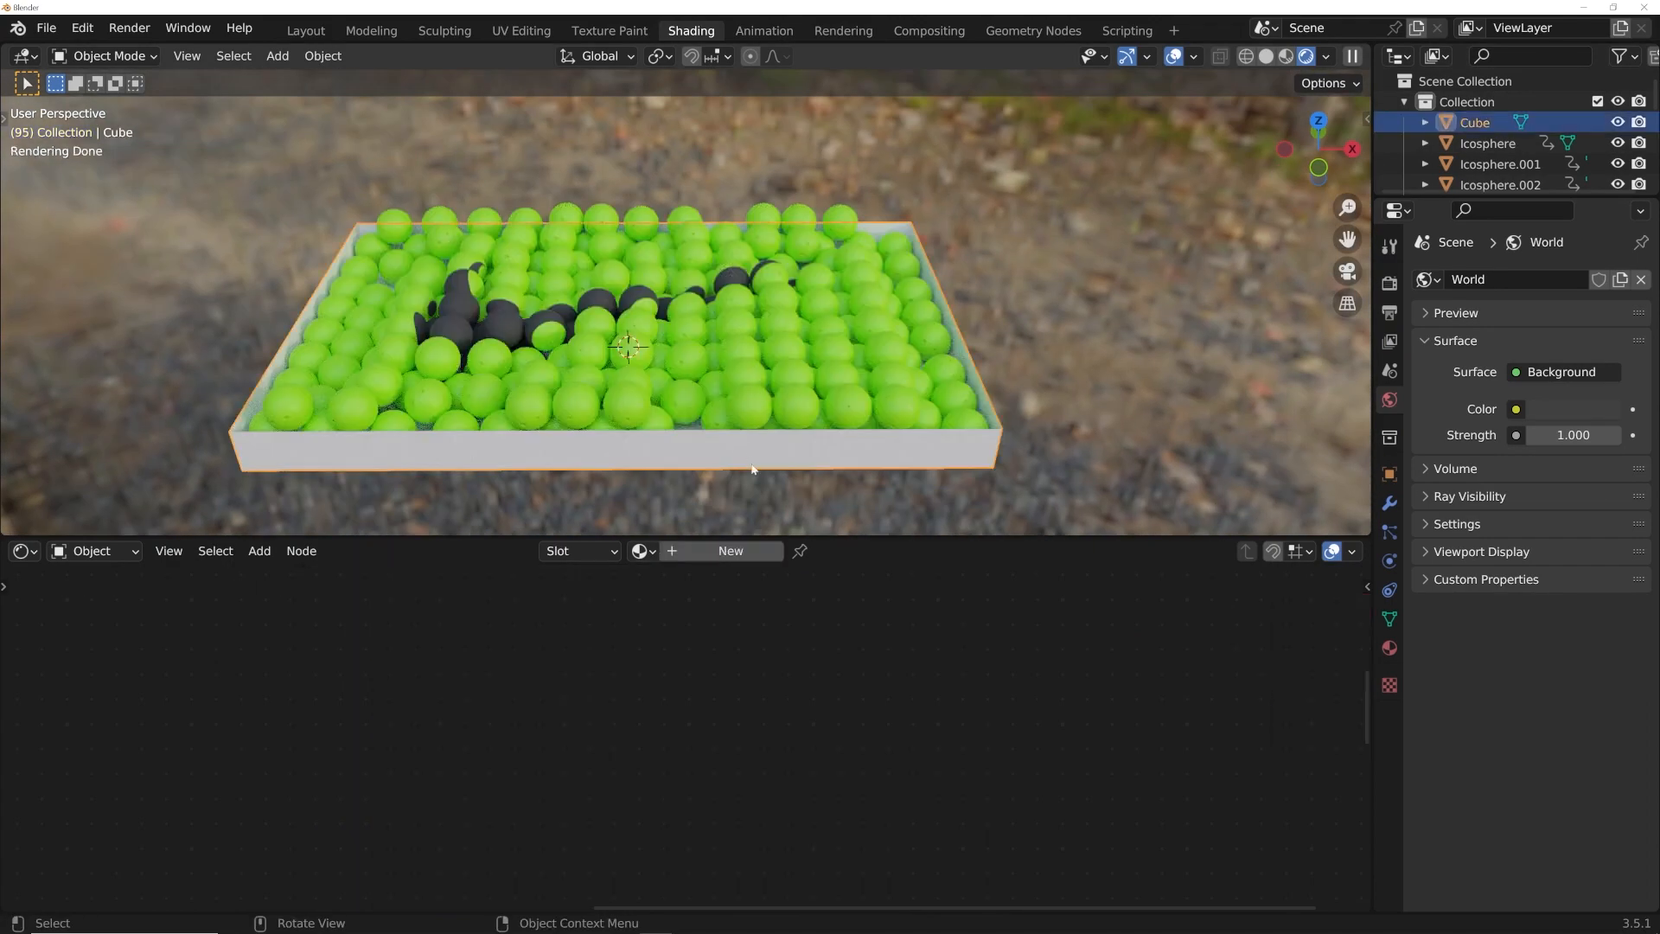
click(731, 550)
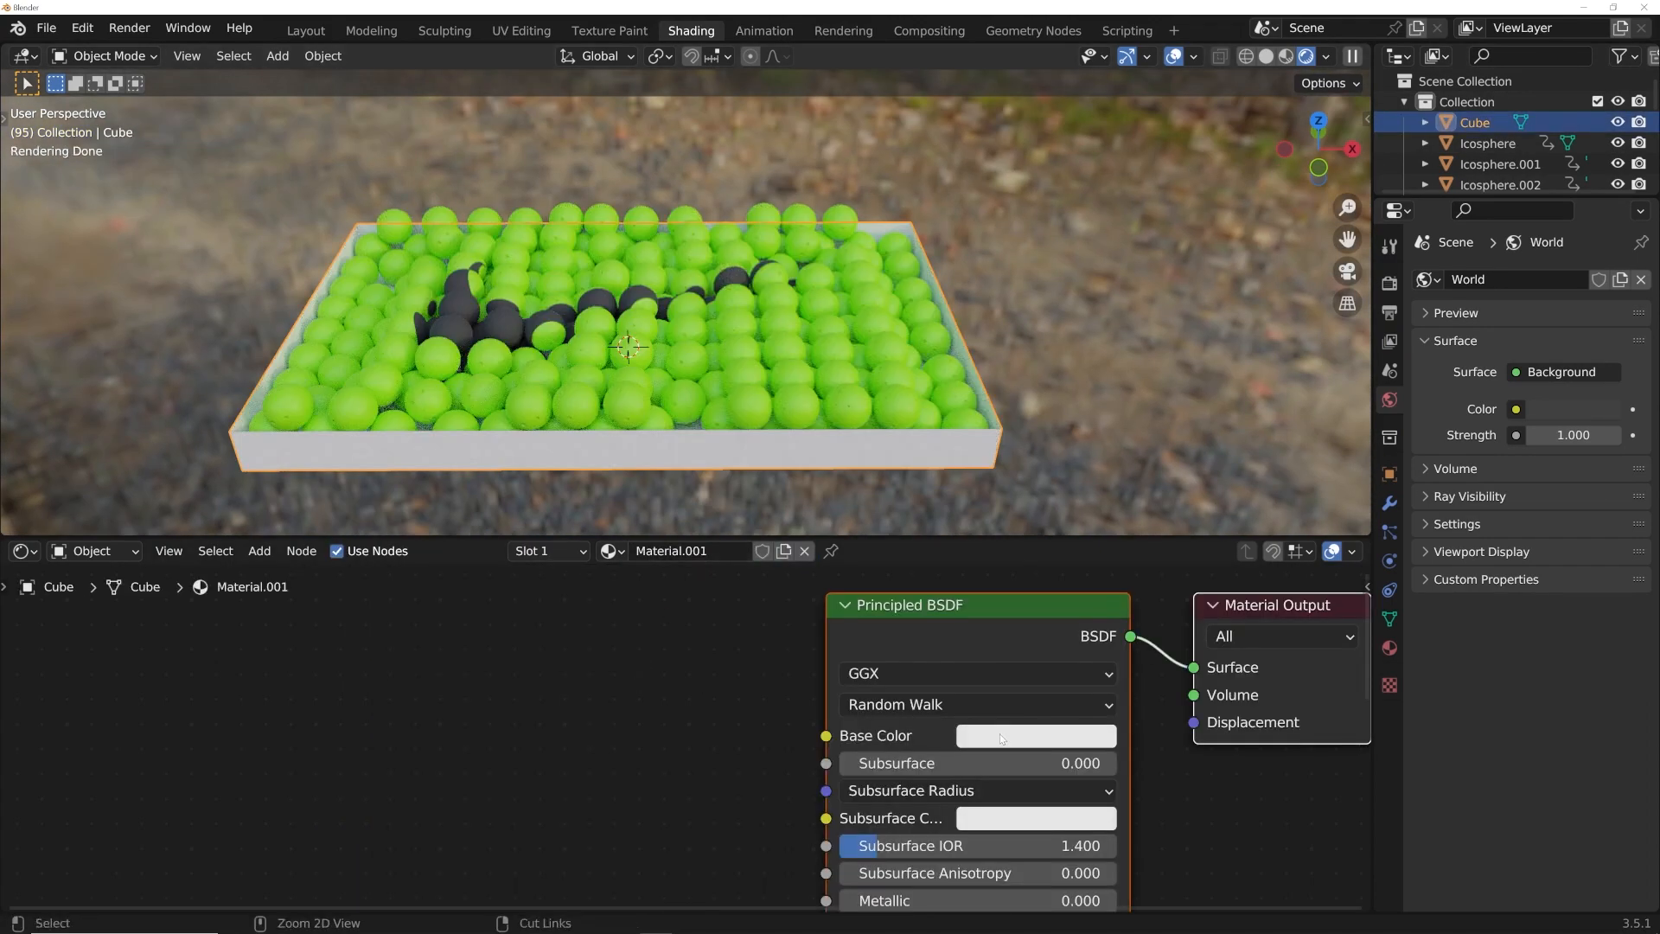
Step: Paste the copied green into the tray material's base color and check the tray from above
key(ctrl+v)
middle_drag(1133, 195, 1149, 346)
click(1141, 284)
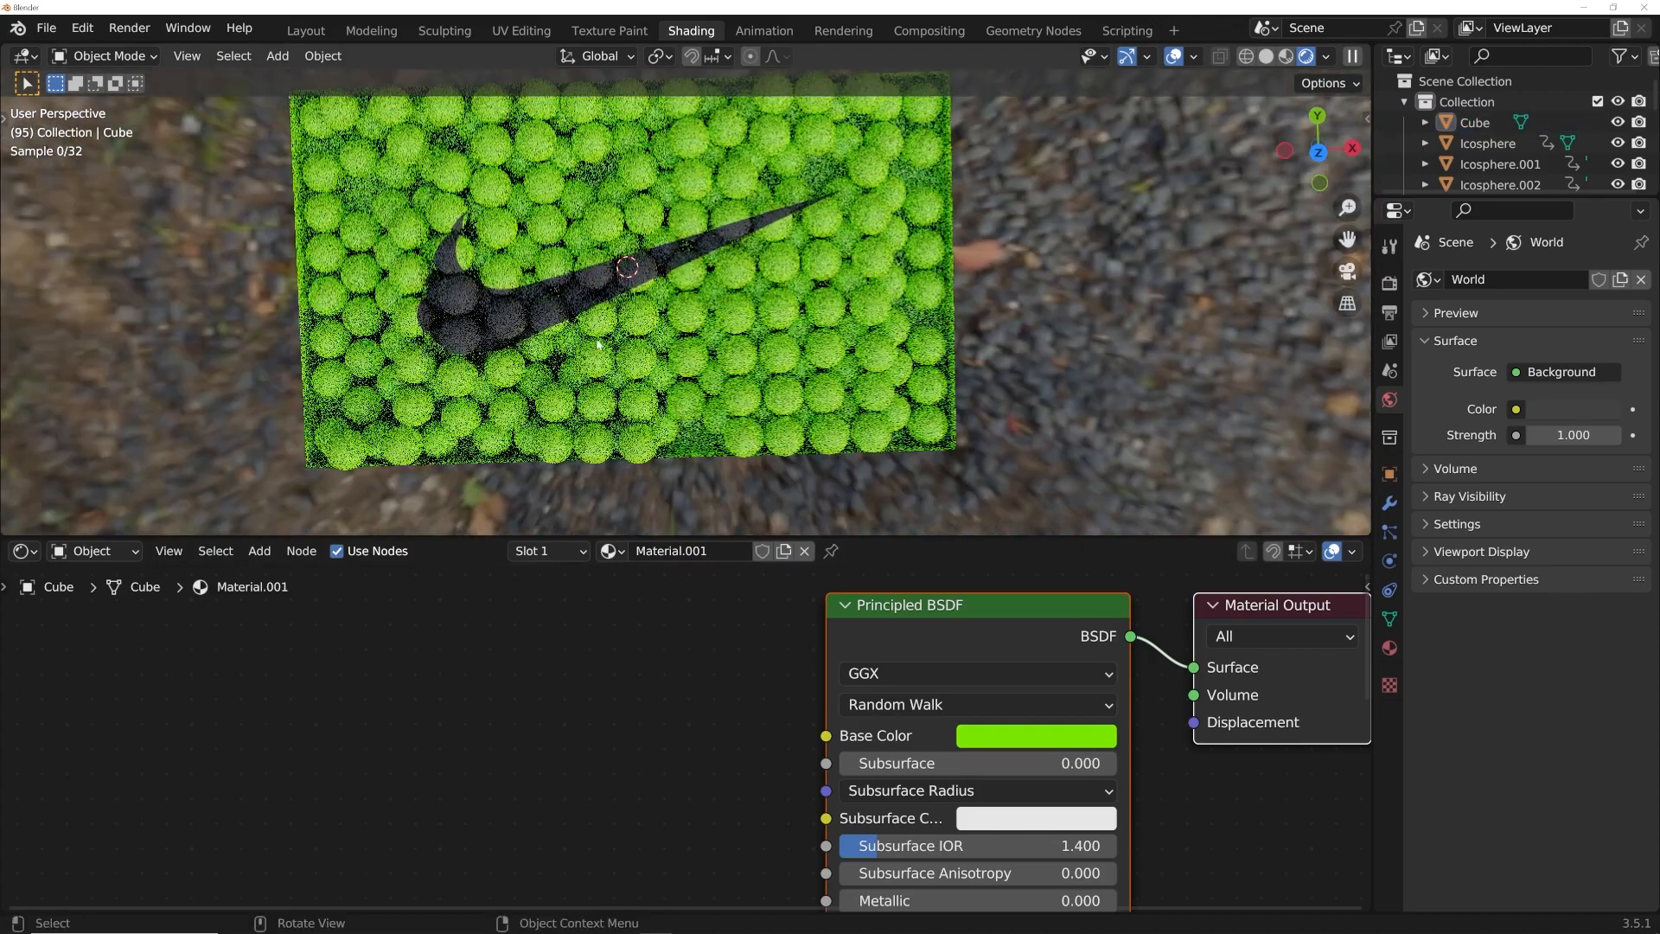
middle_drag(827, 343, 836, 343)
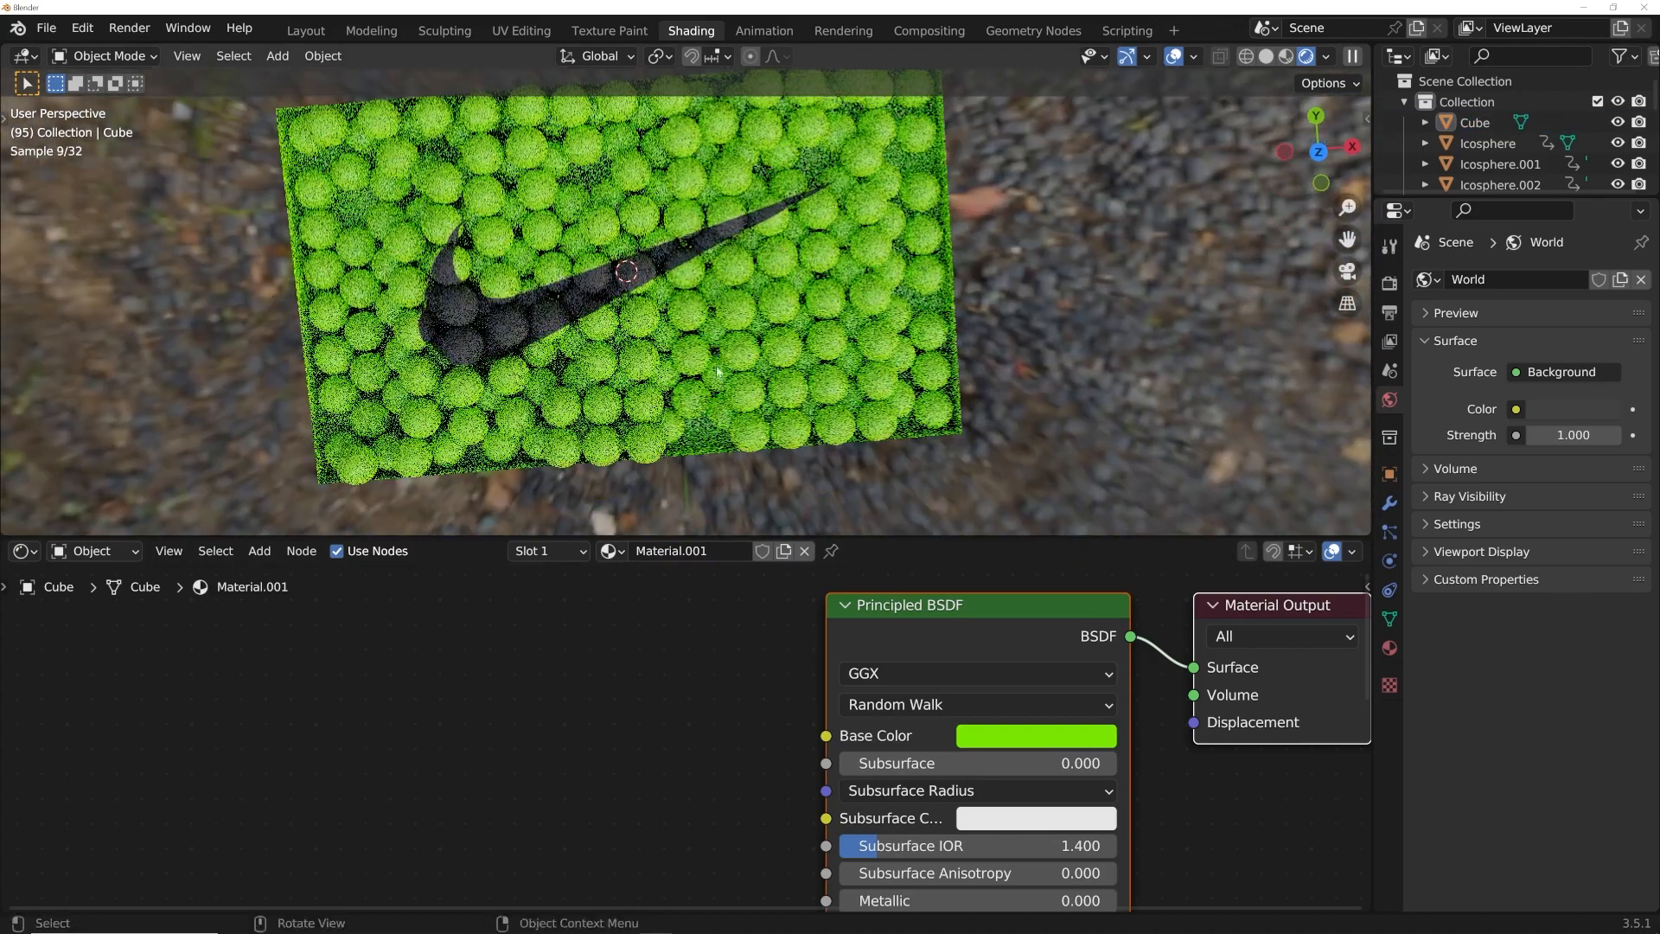
Step: Add a camera in the Layout workspace and align it to the top view of the tray
click(303, 31)
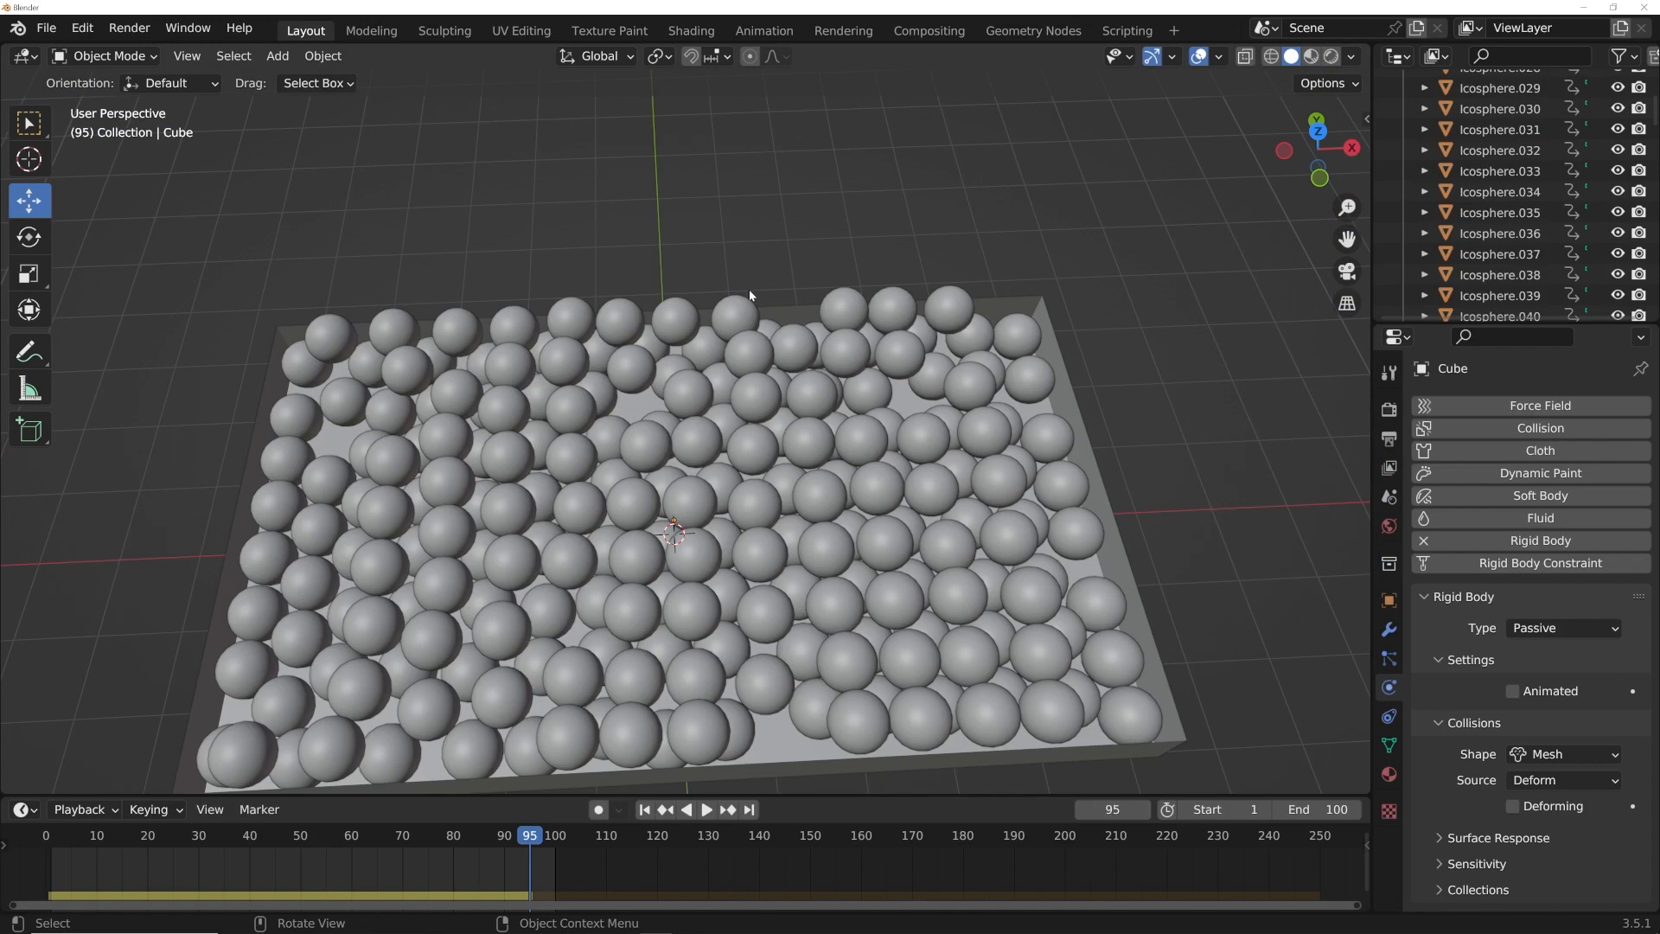
key(grave)
click(740, 186)
key(shift+a)
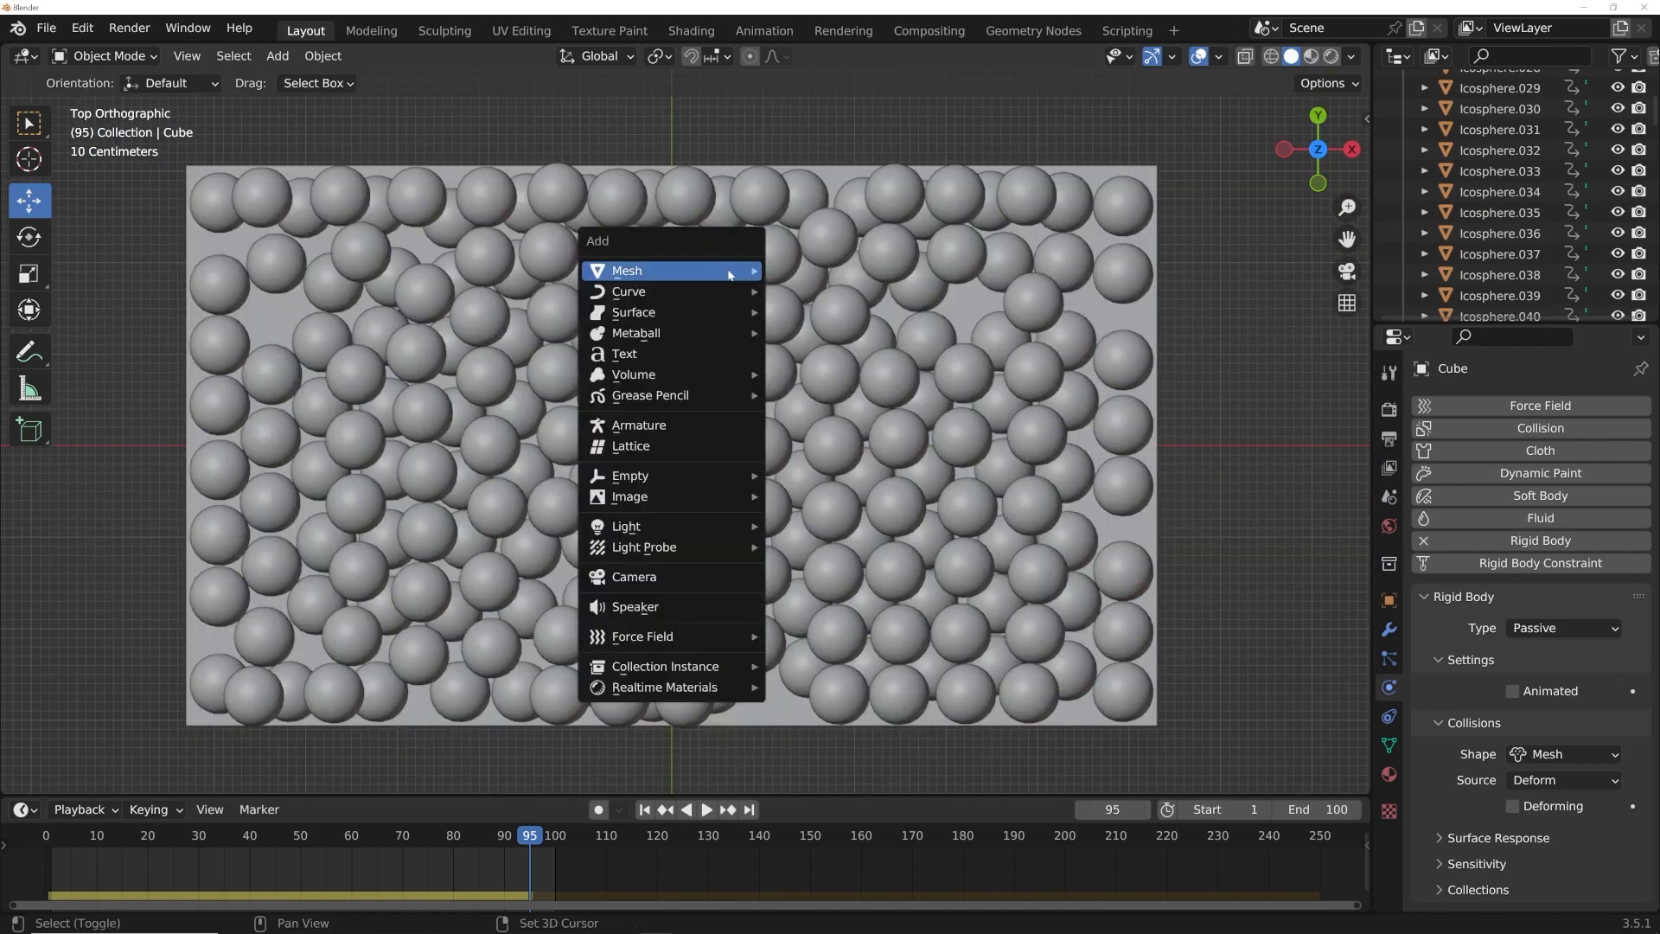
click(666, 576)
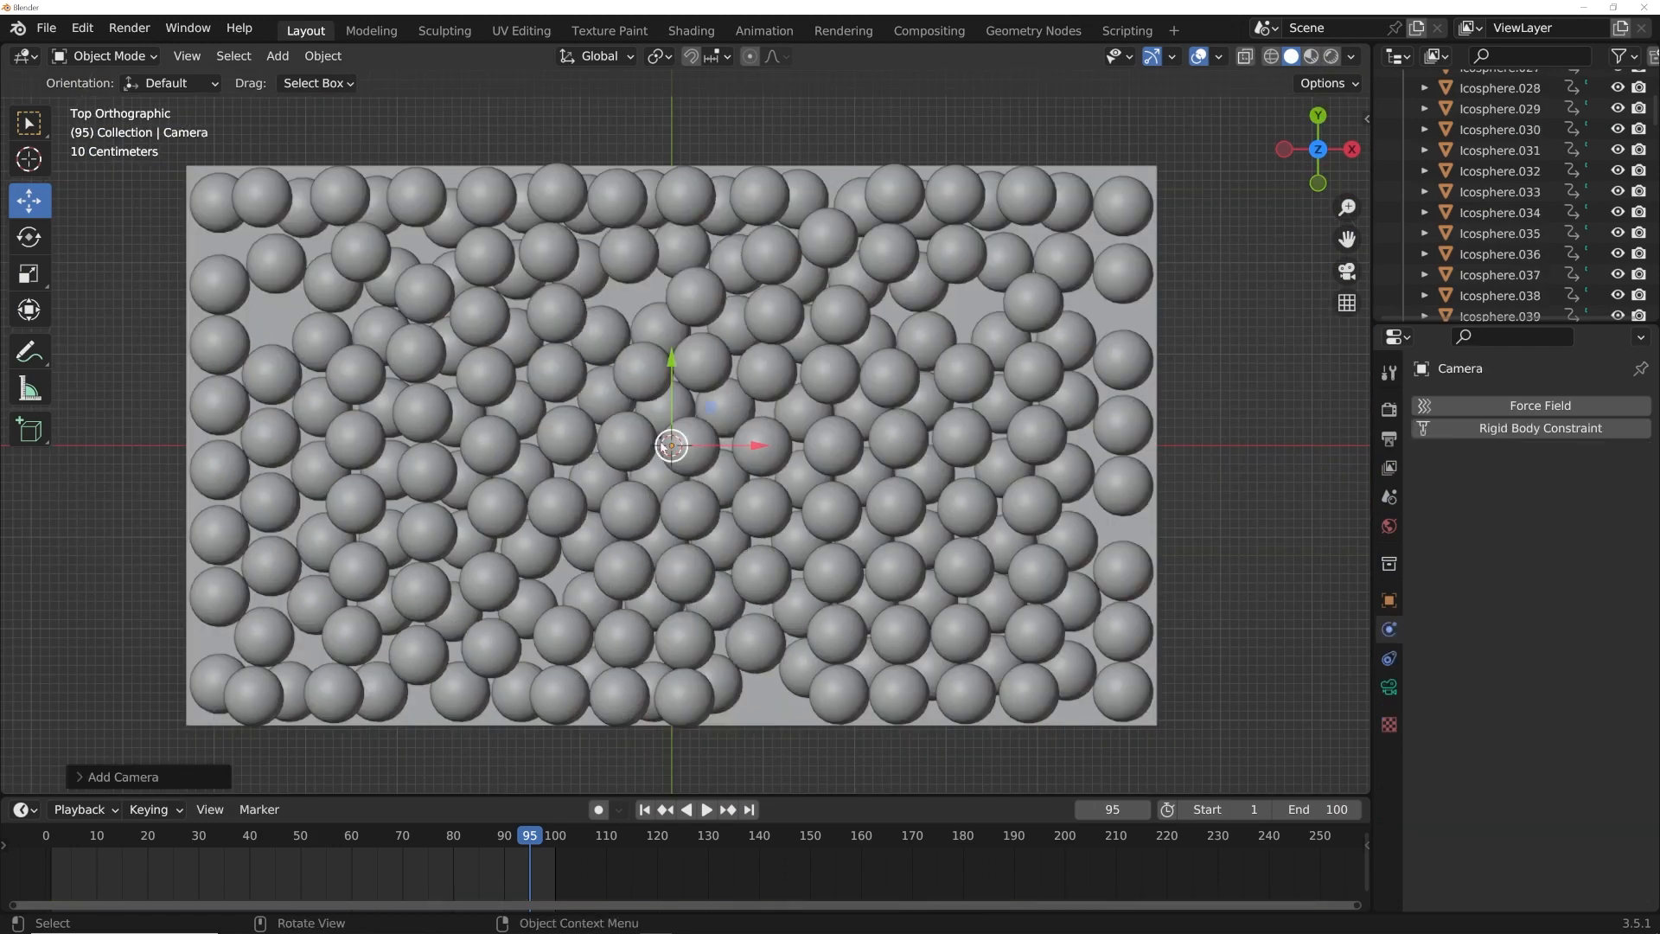
key(ctrl+KP_0)
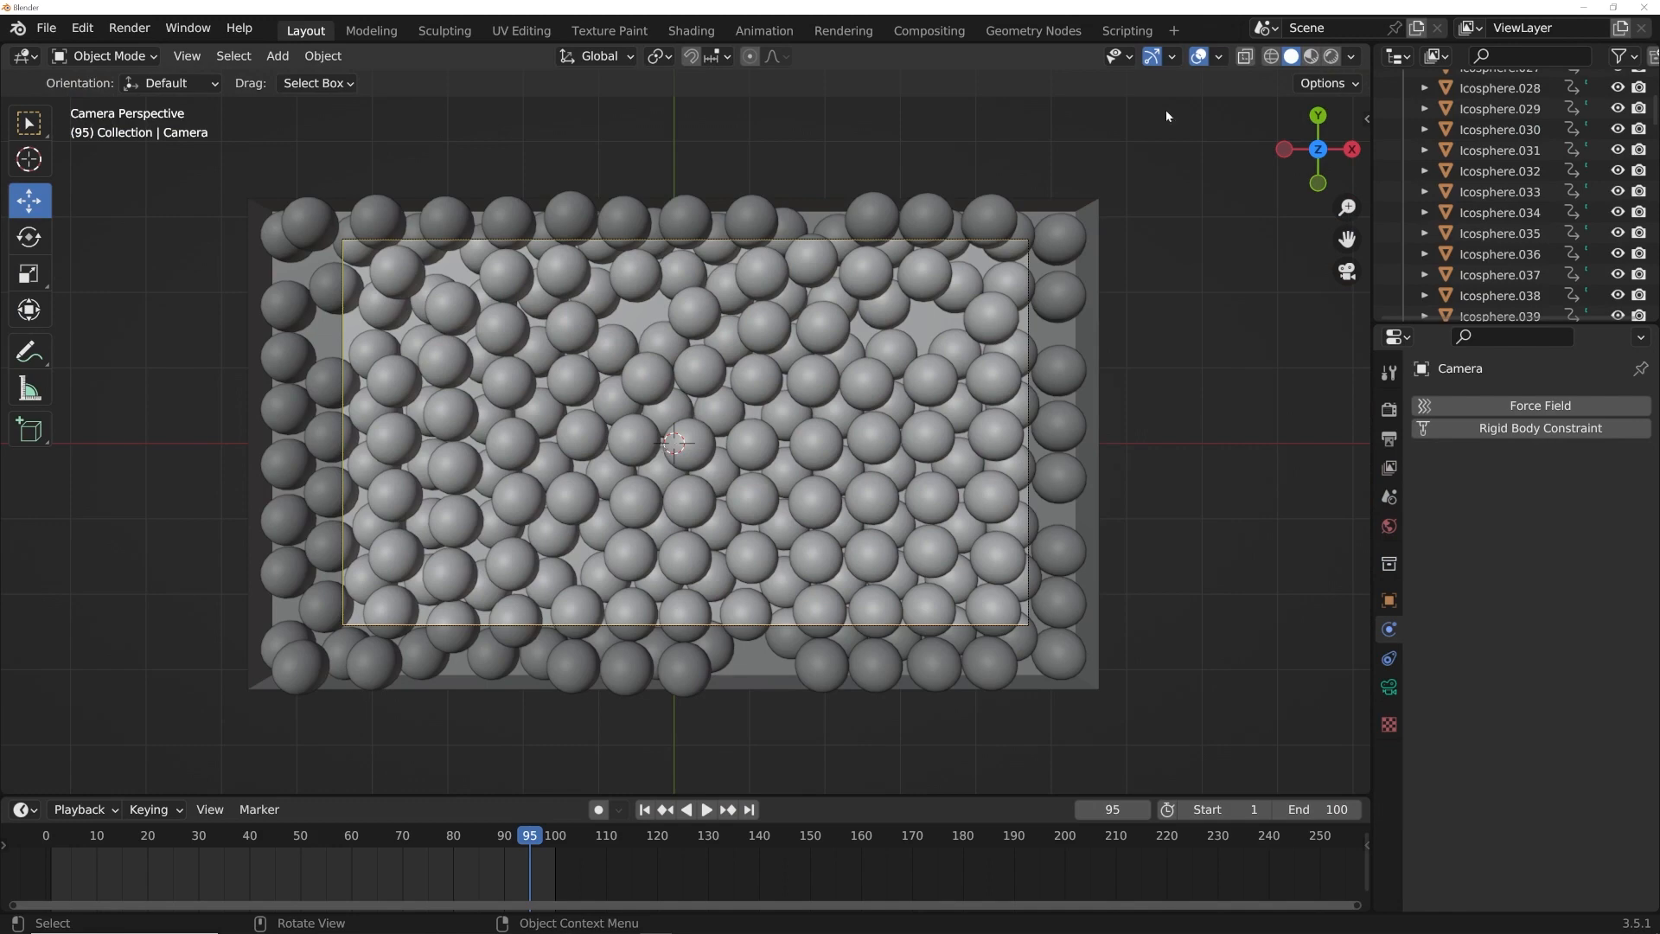
Step: Preview the materials and reframe the logo by shifting the camera sideways and backing it away along its local Z axis
click(1311, 57)
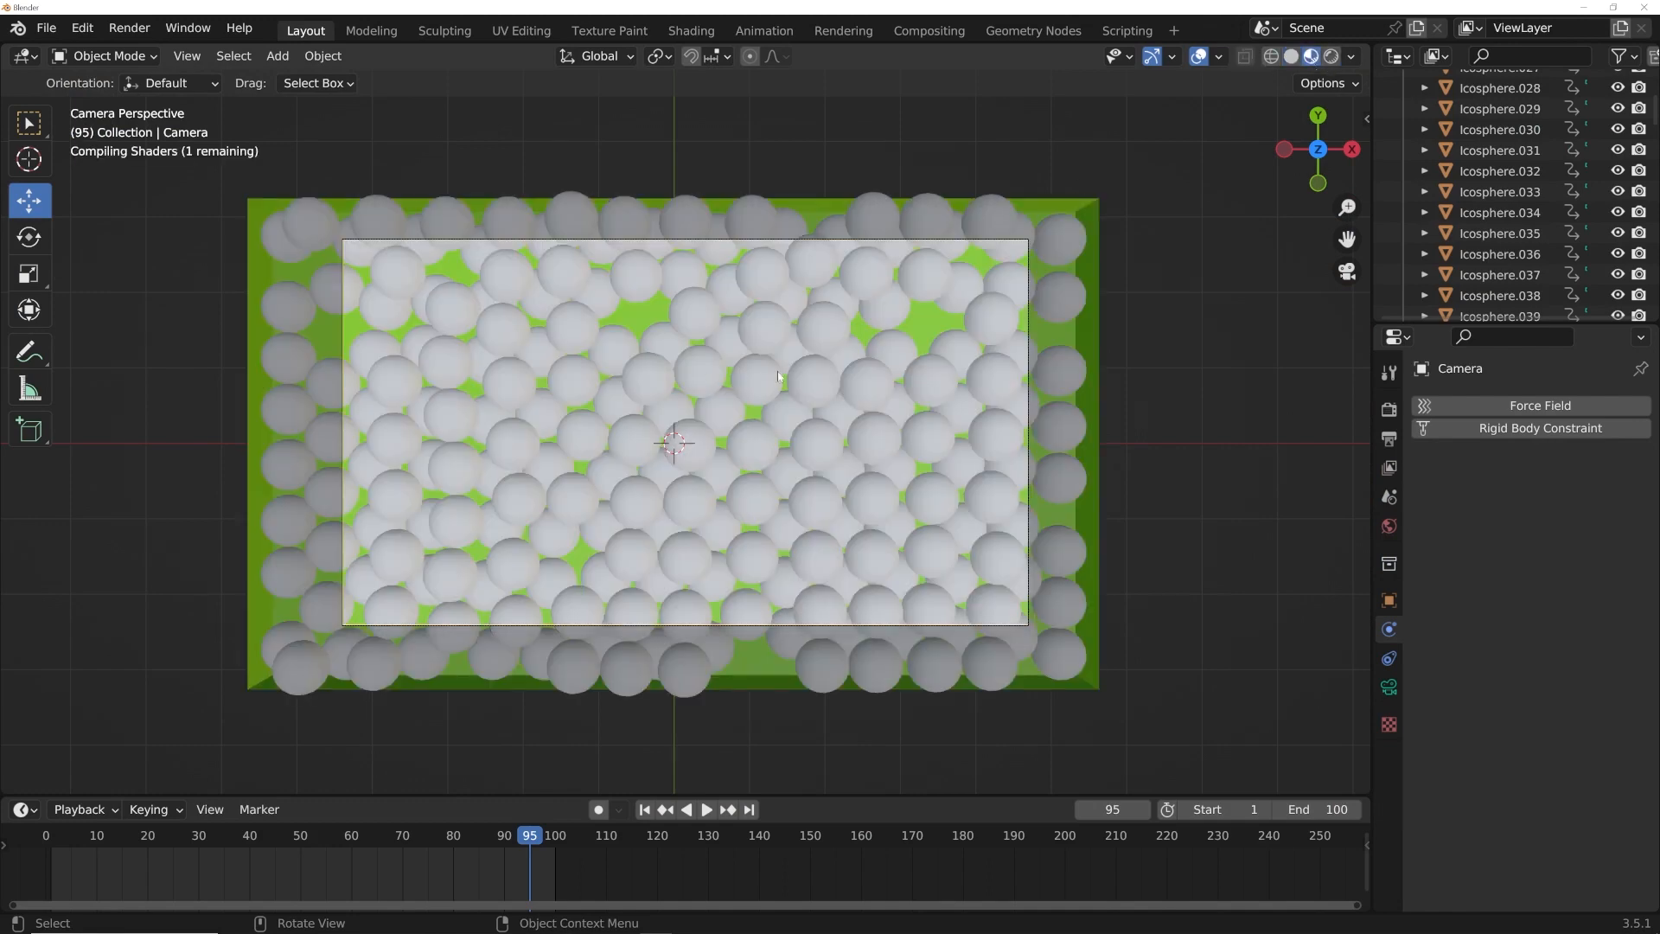
key(g)
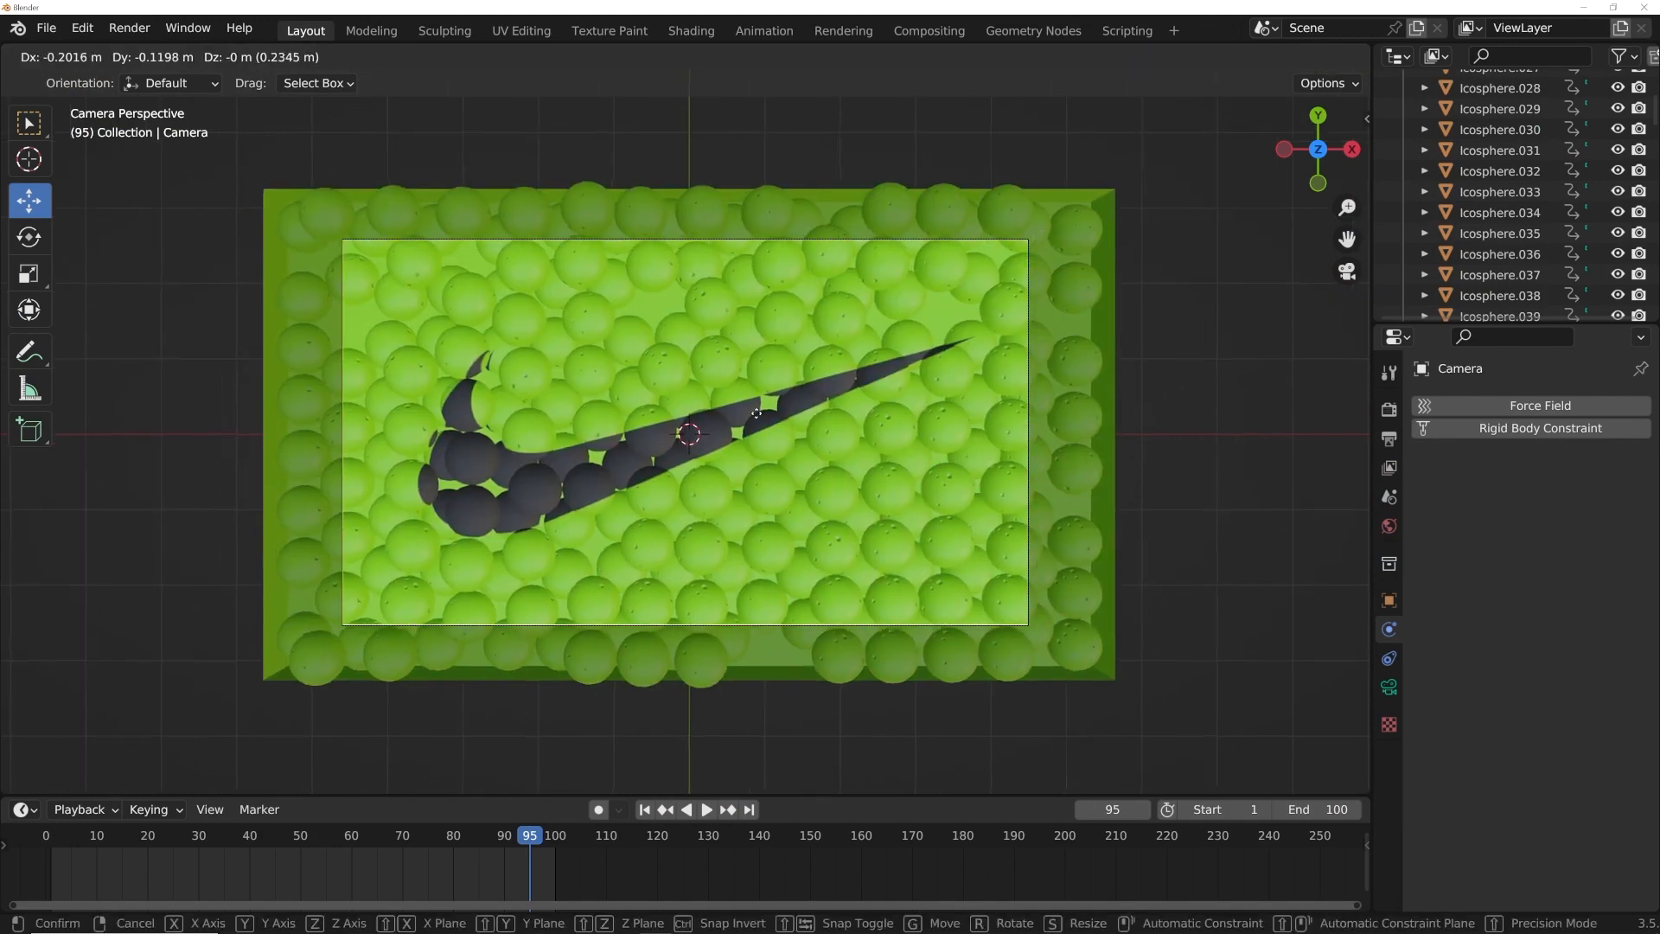
click(764, 428)
key(g)
key(z)
key(z)
click(752, 484)
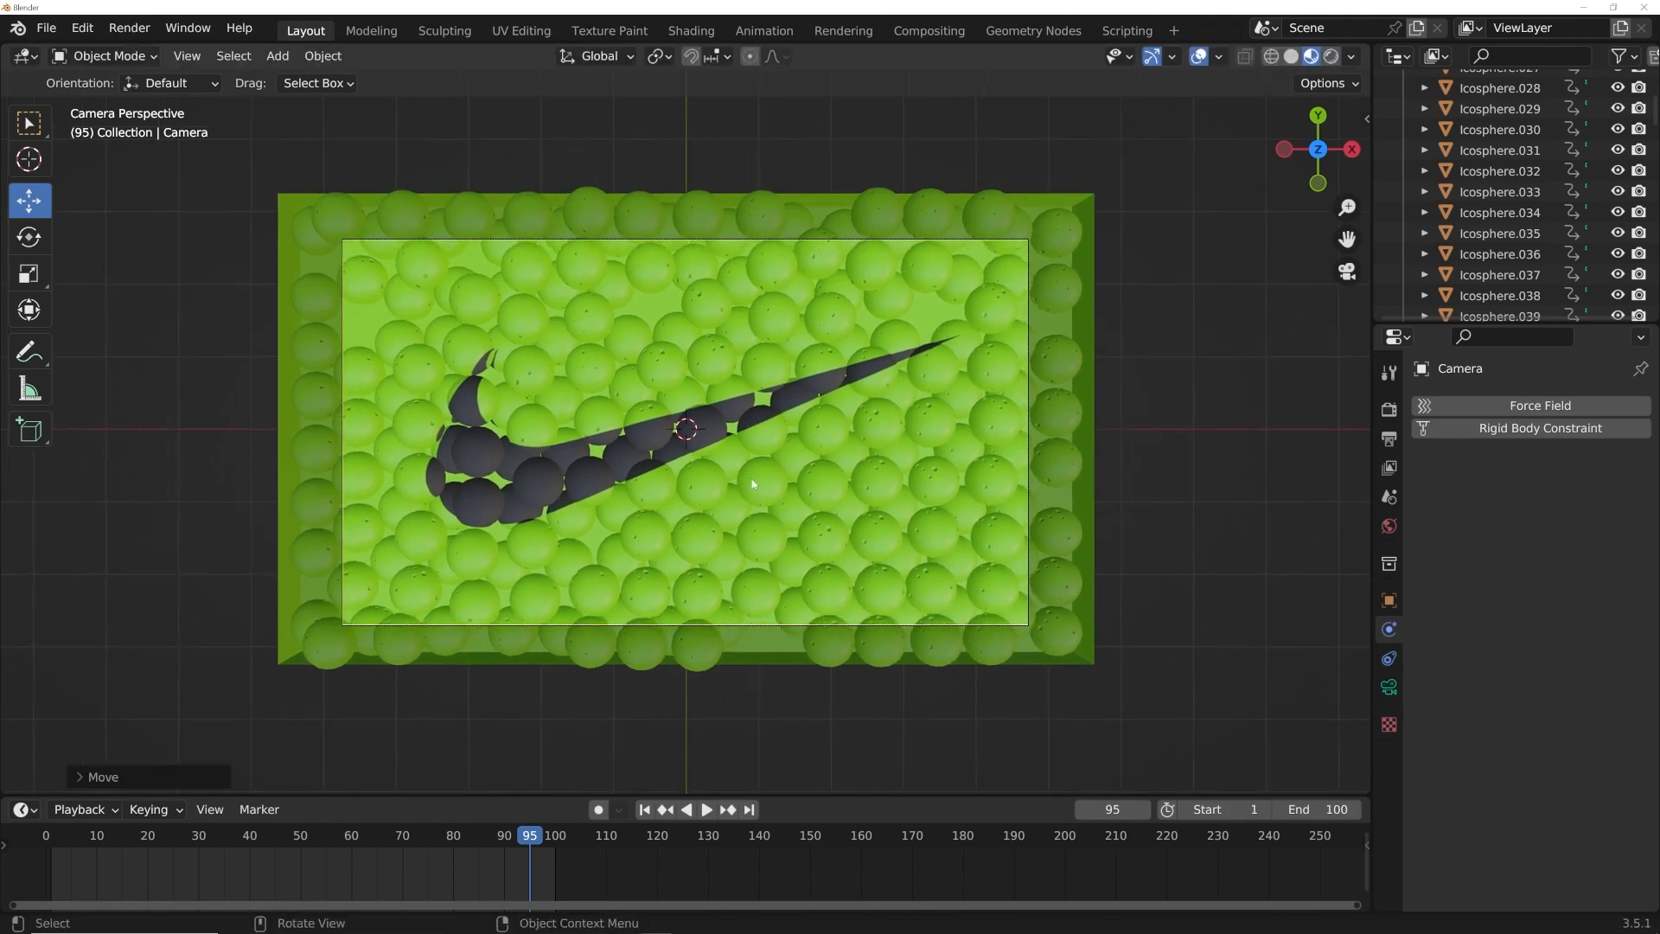
Step: Play the ball drop from the first frame and scrub the timeline back to frame 20
click(644, 809)
scroll(655, 549, up, 2)
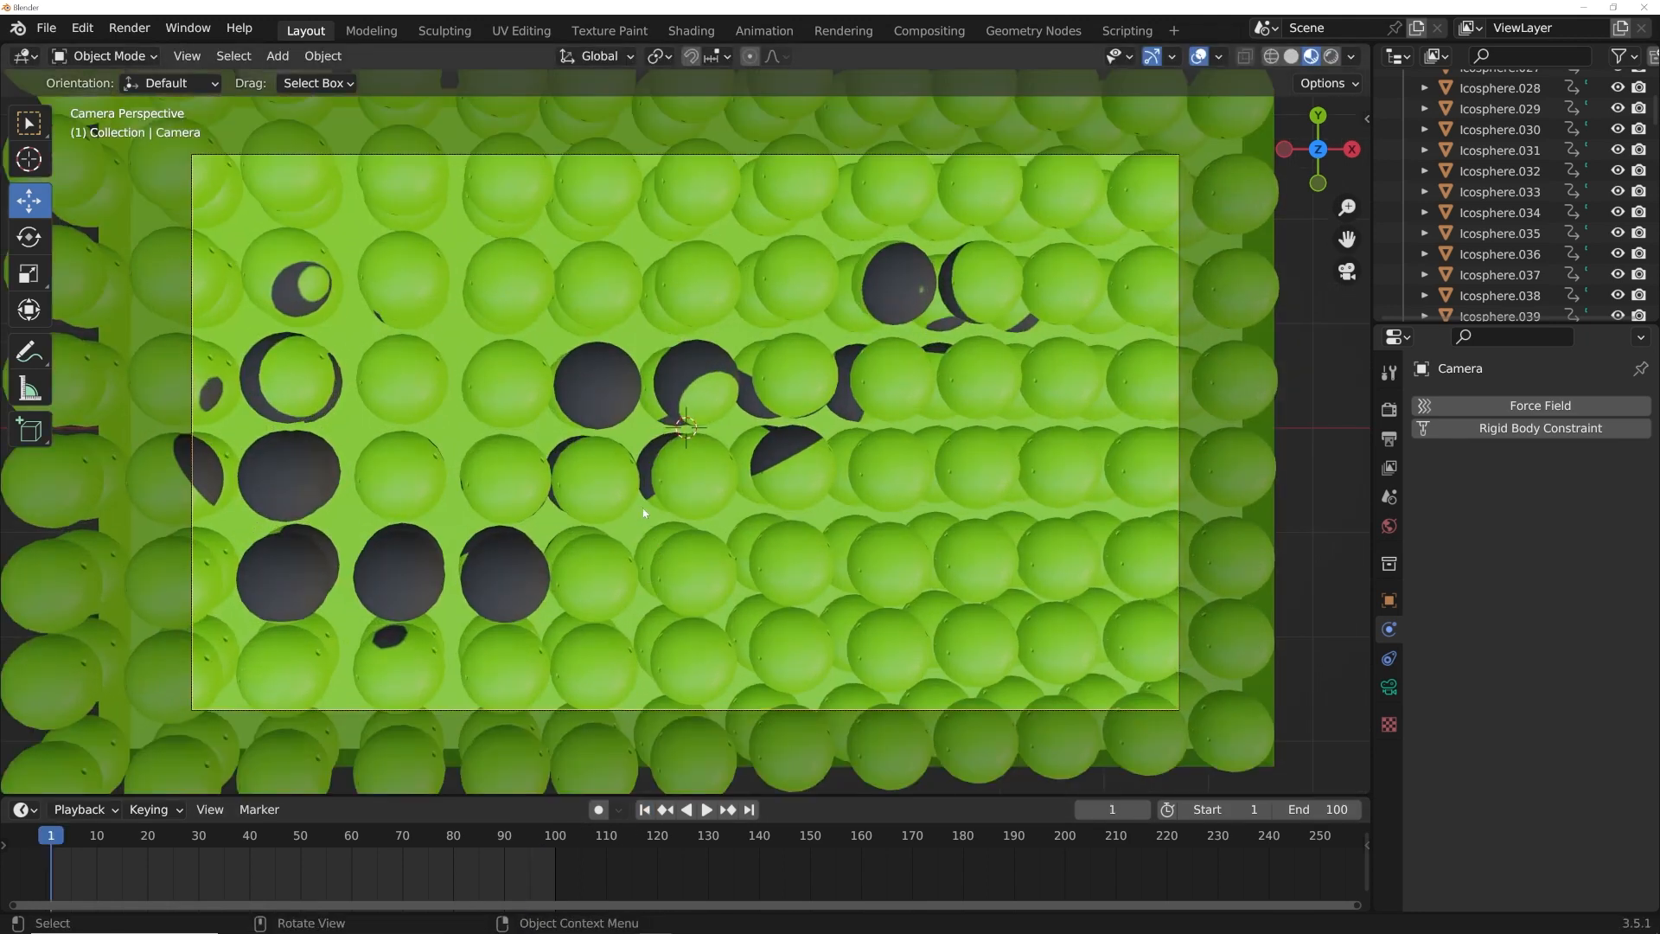
key(space)
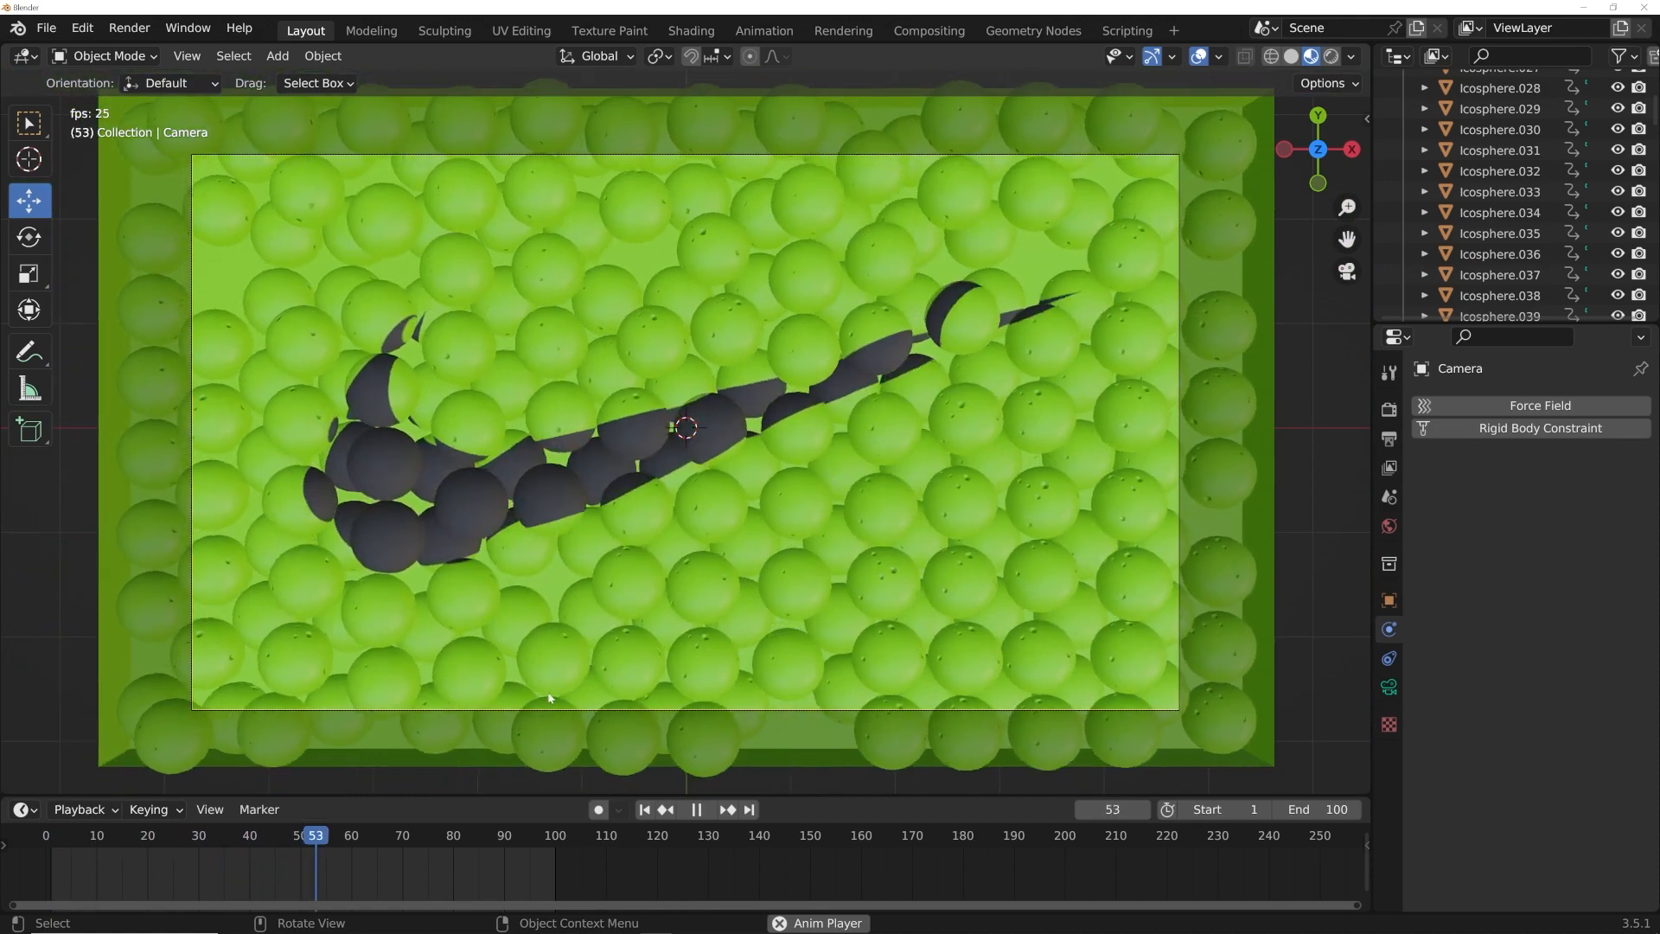
key(space)
drag(397, 829, 148, 843)
key(space)
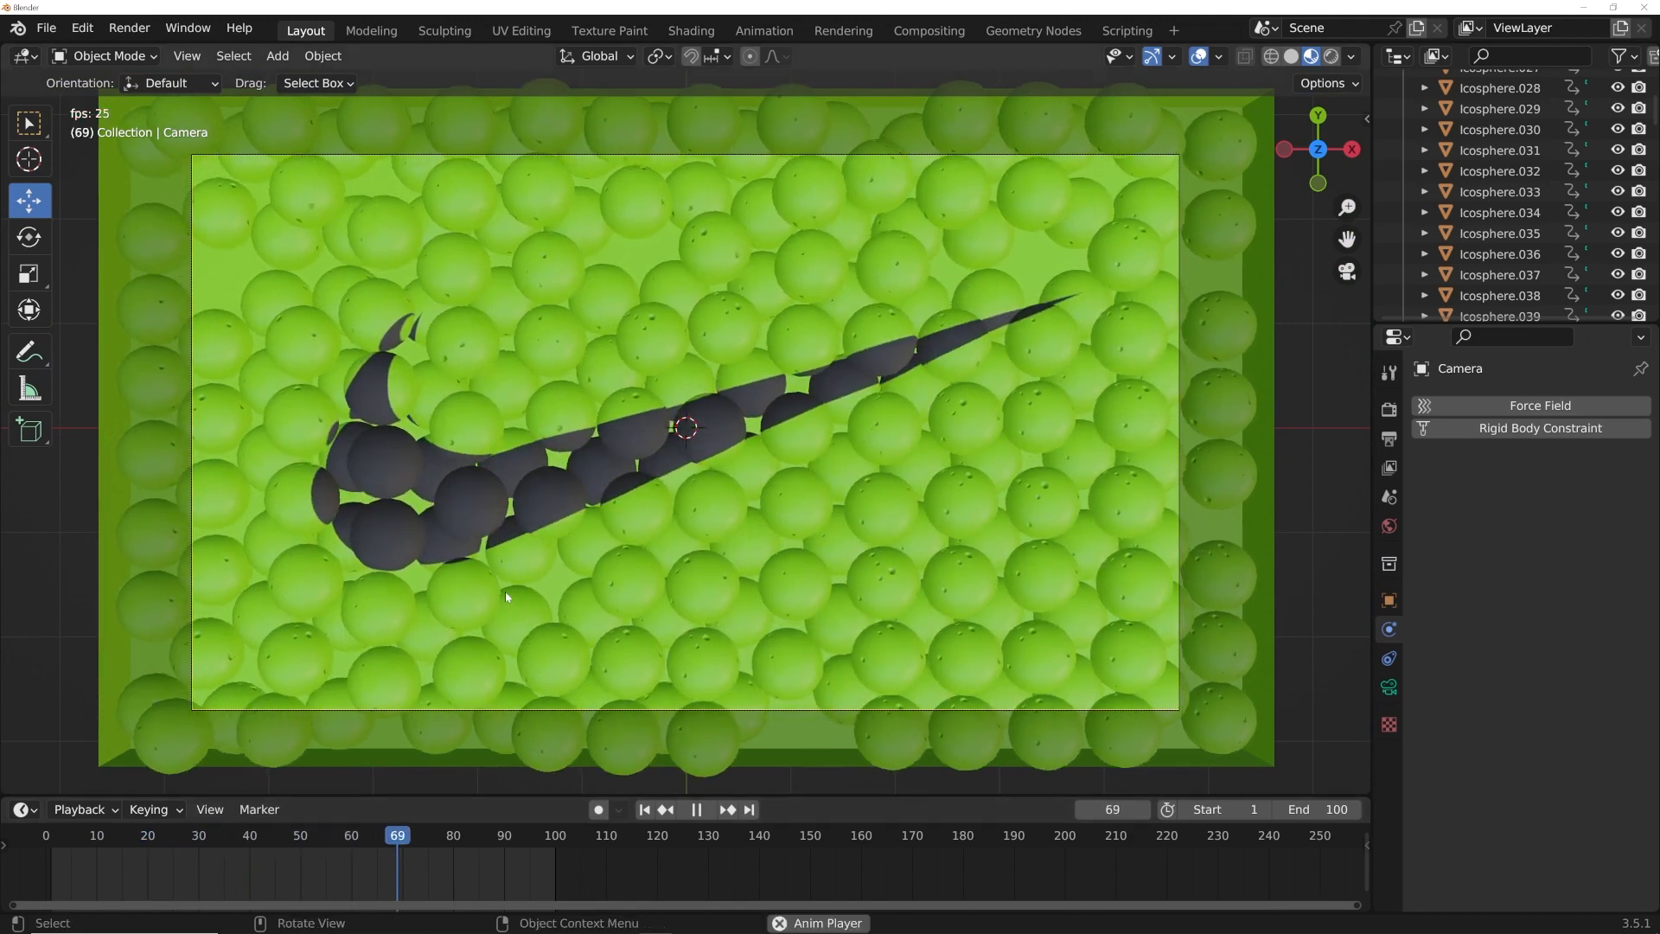
key(space)
key(Escape)
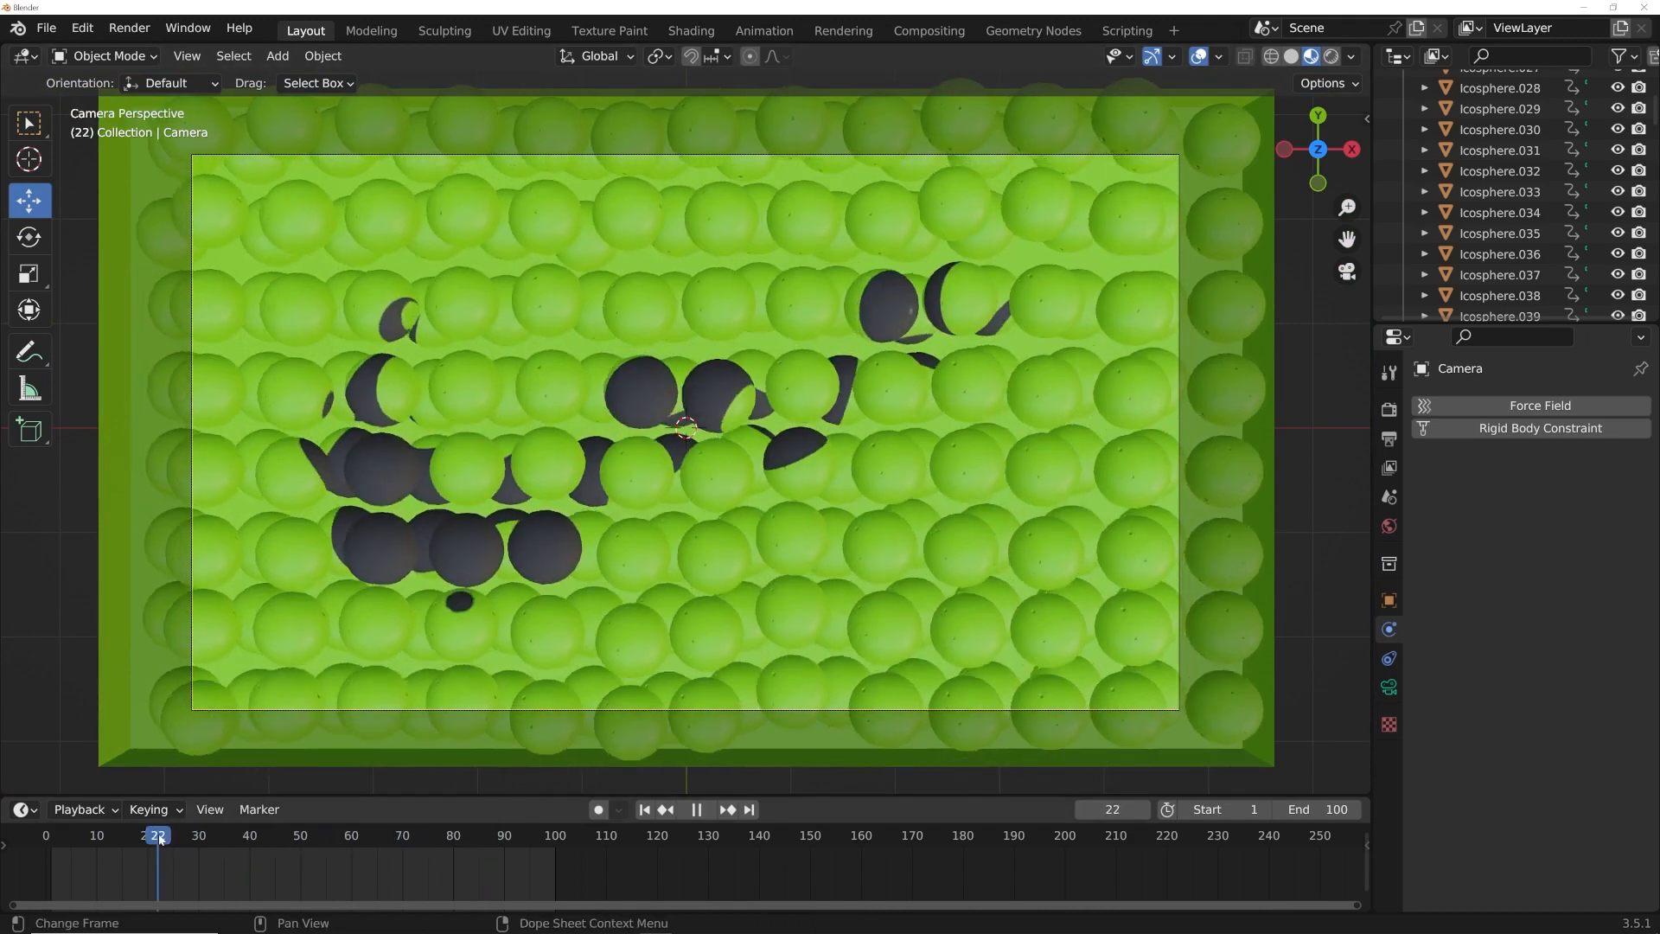
Step: Set the animation's start frame to 20 and play back the shortened range
click(1204, 810)
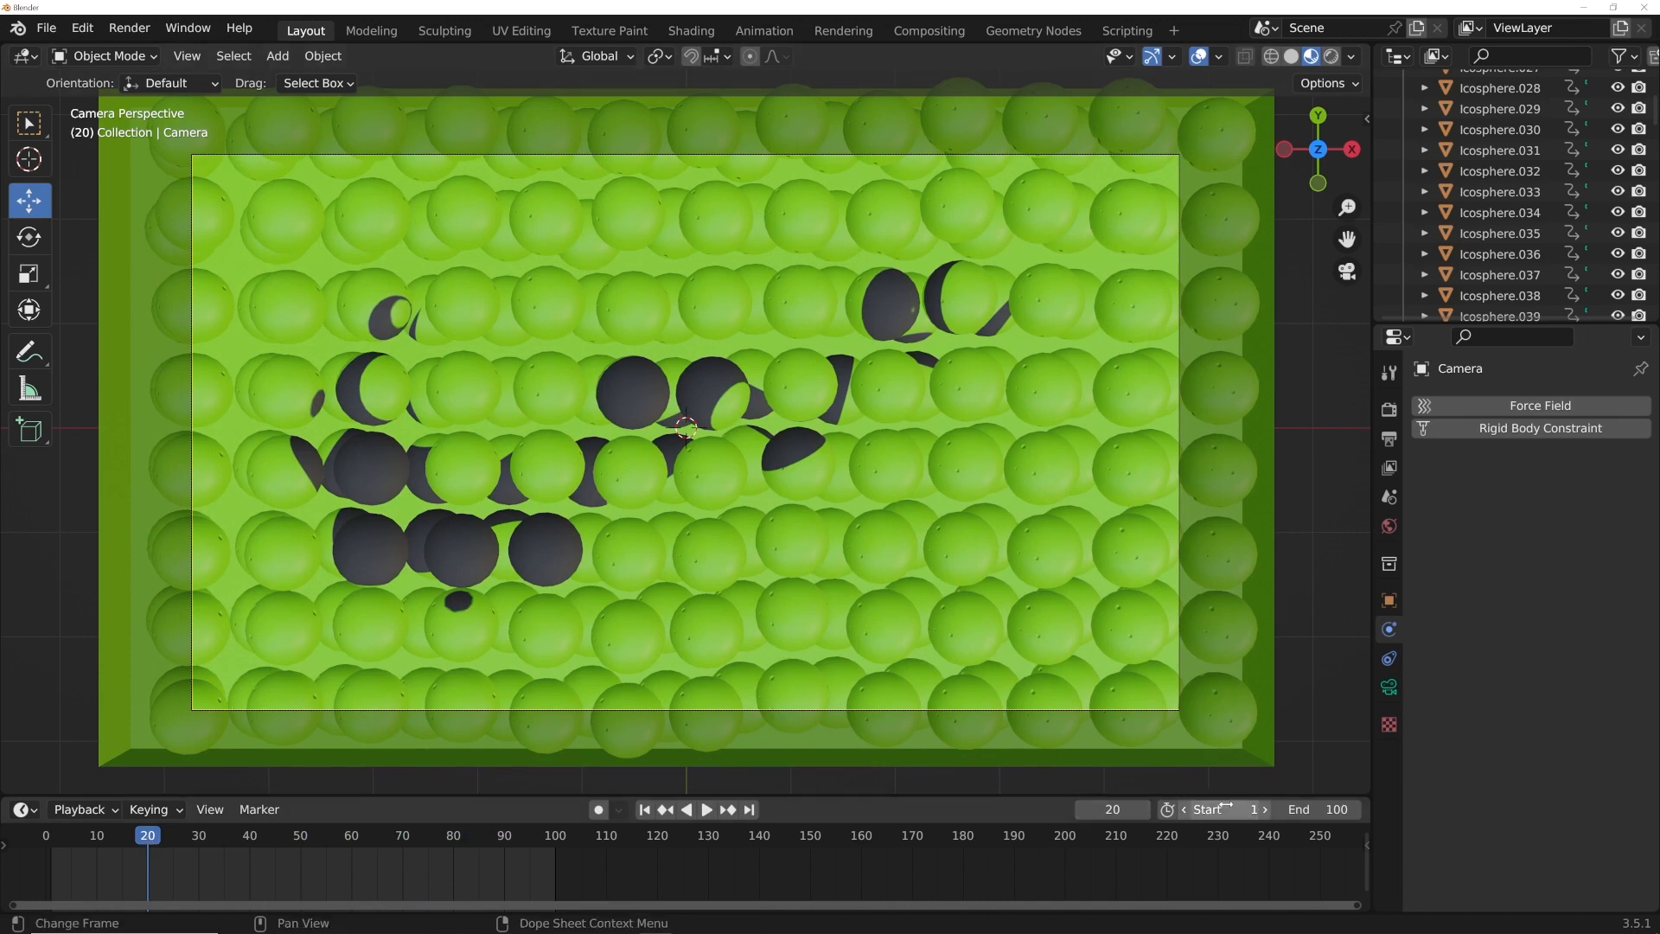
text(20)
key(Return)
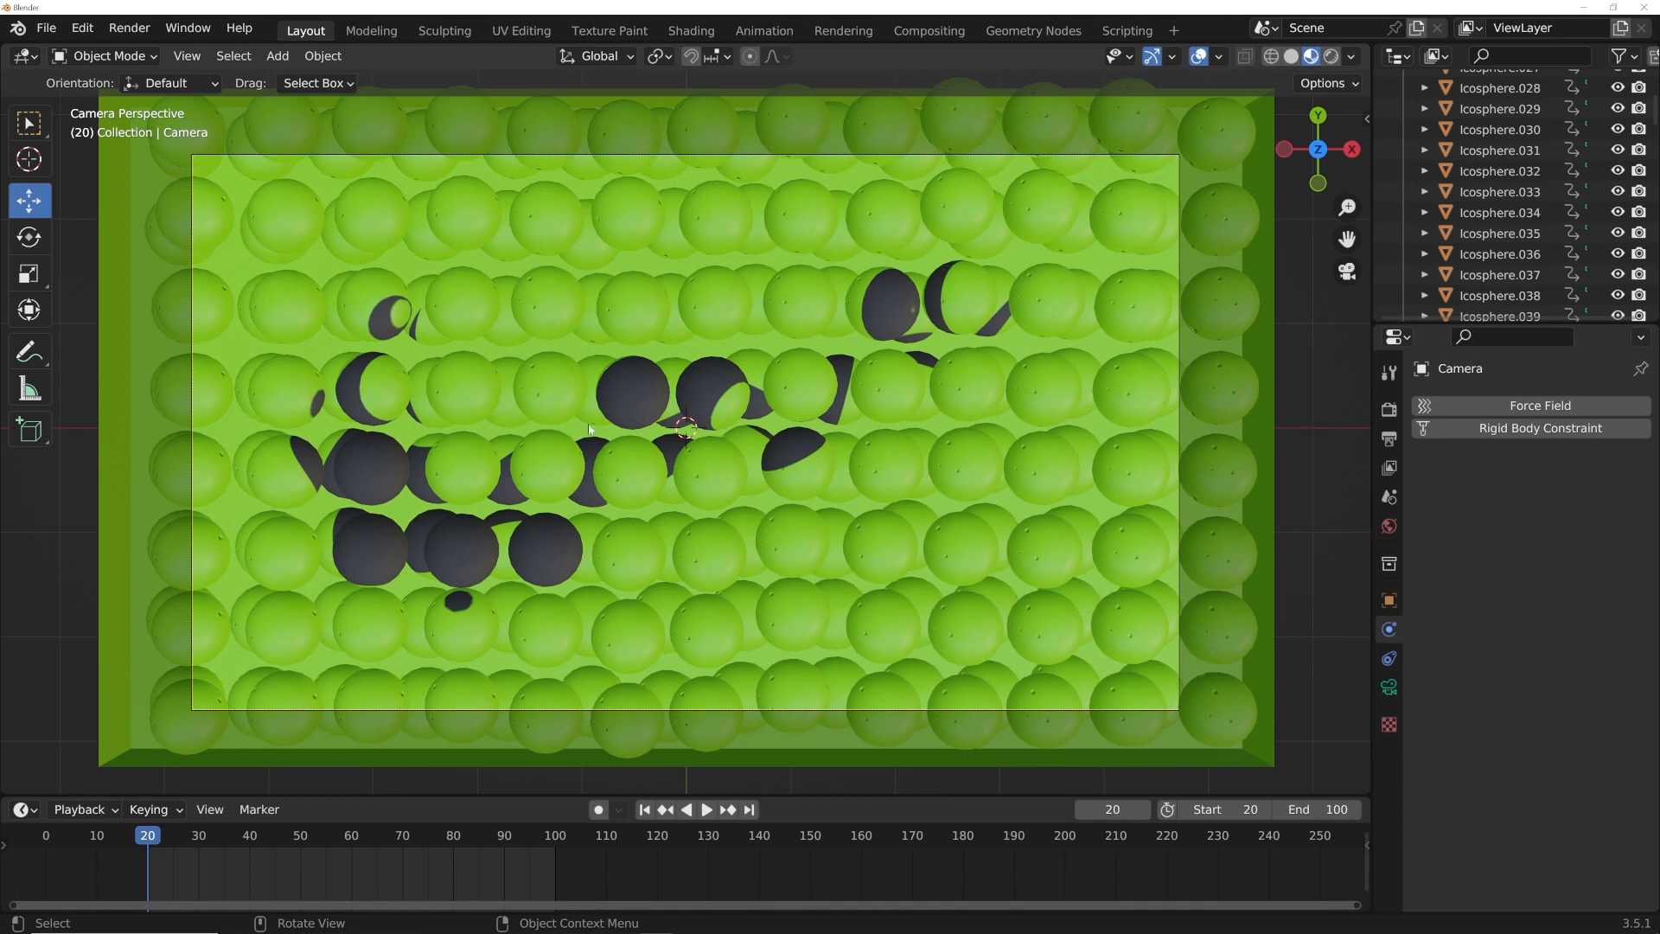
key(space)
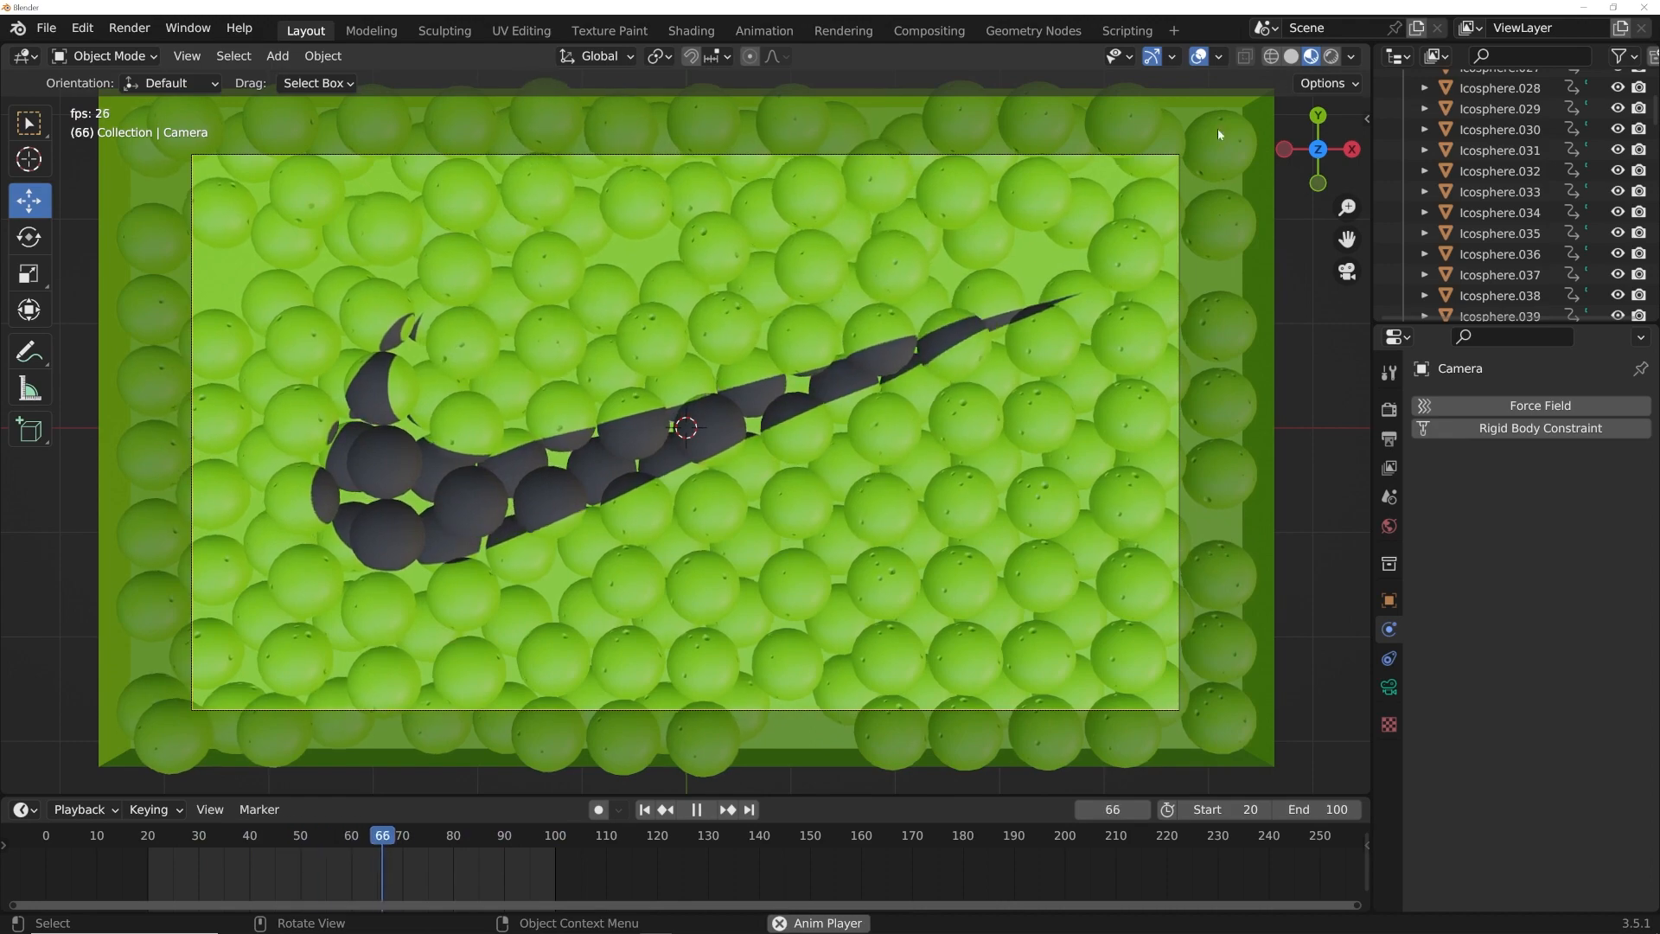
key(space)
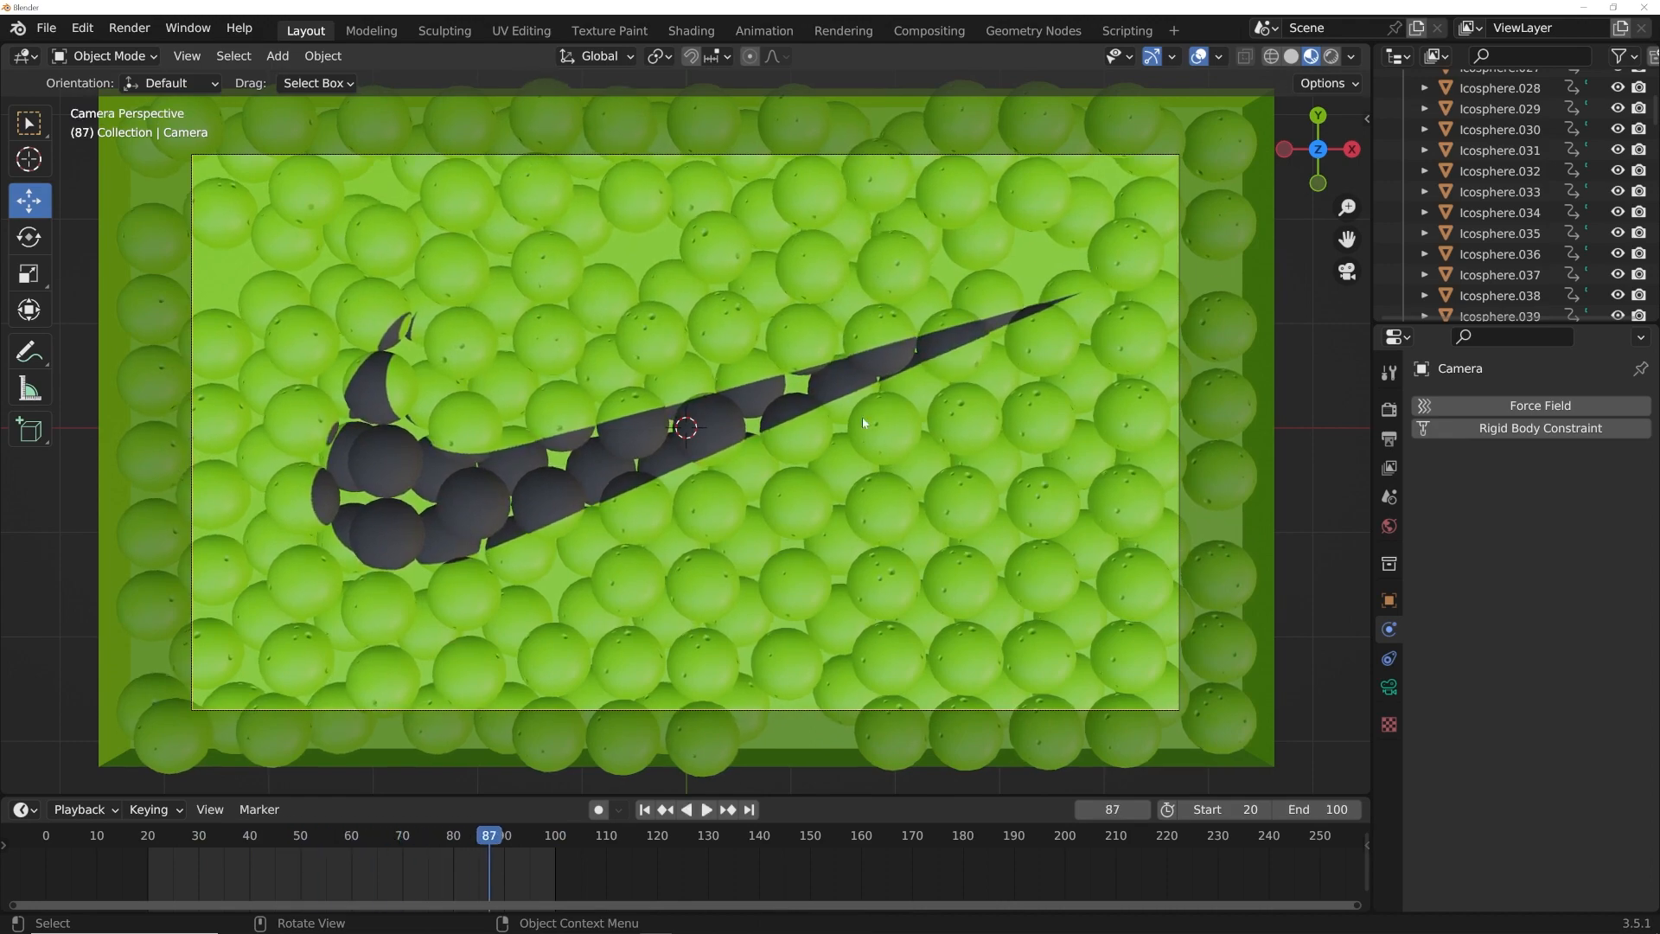
Step: Switch the viewport to rendered shading and add a spot light to the scene
click(1331, 56)
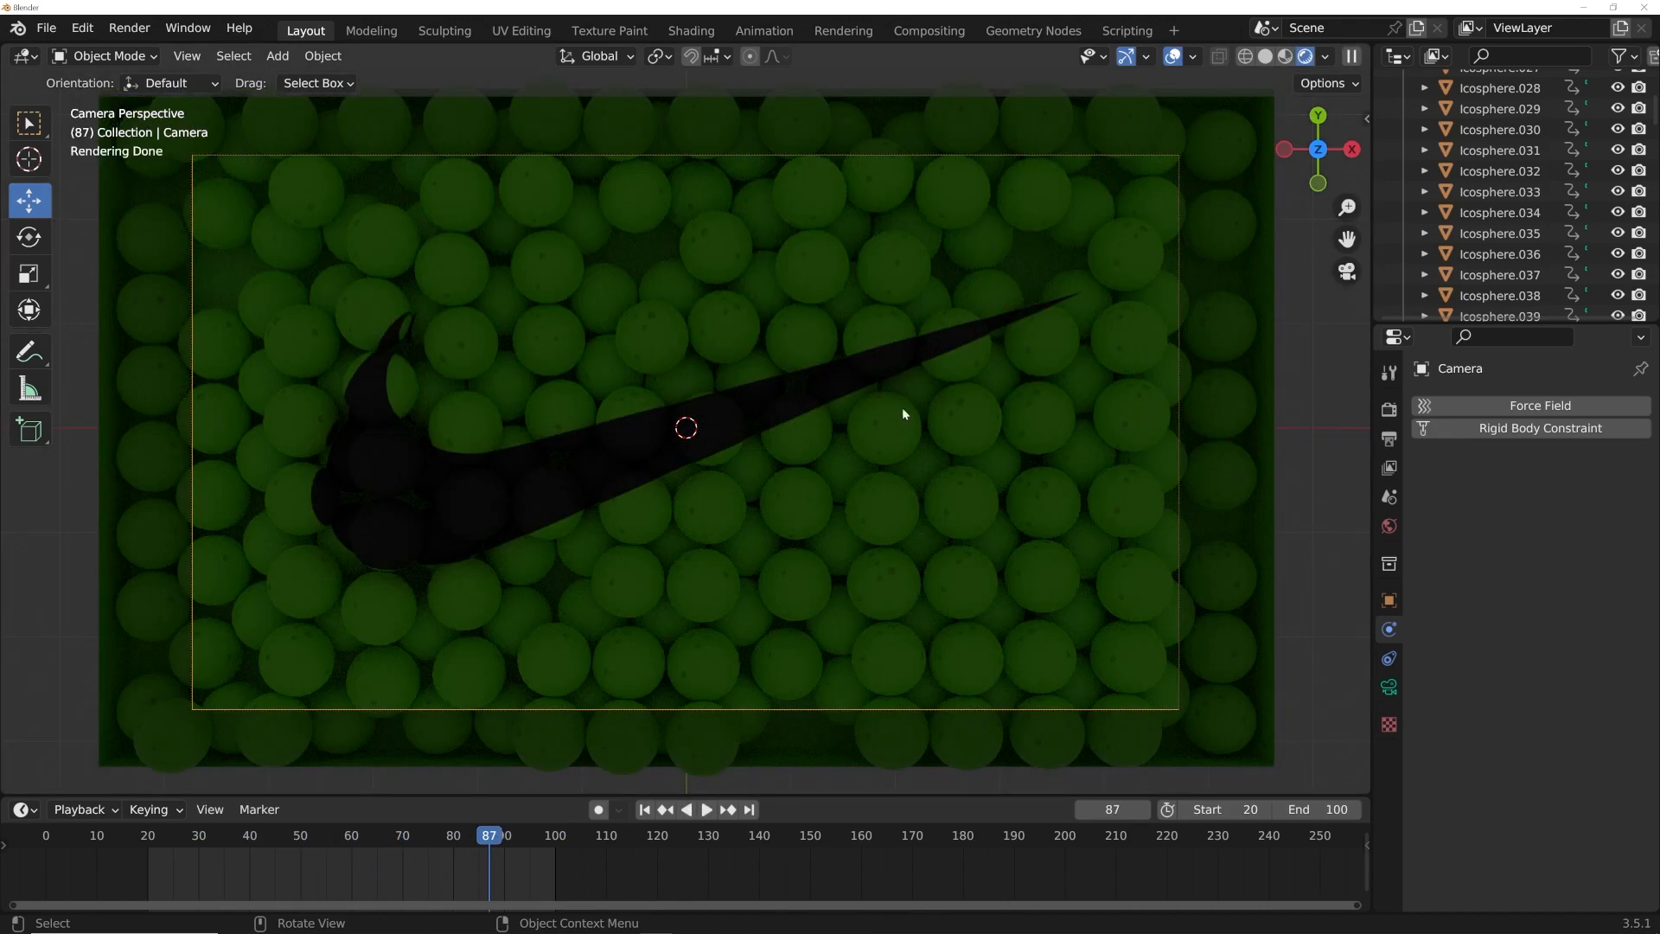
middle_drag(1217, 430, 730, 445)
key(shift+a)
mouse_move(670, 389)
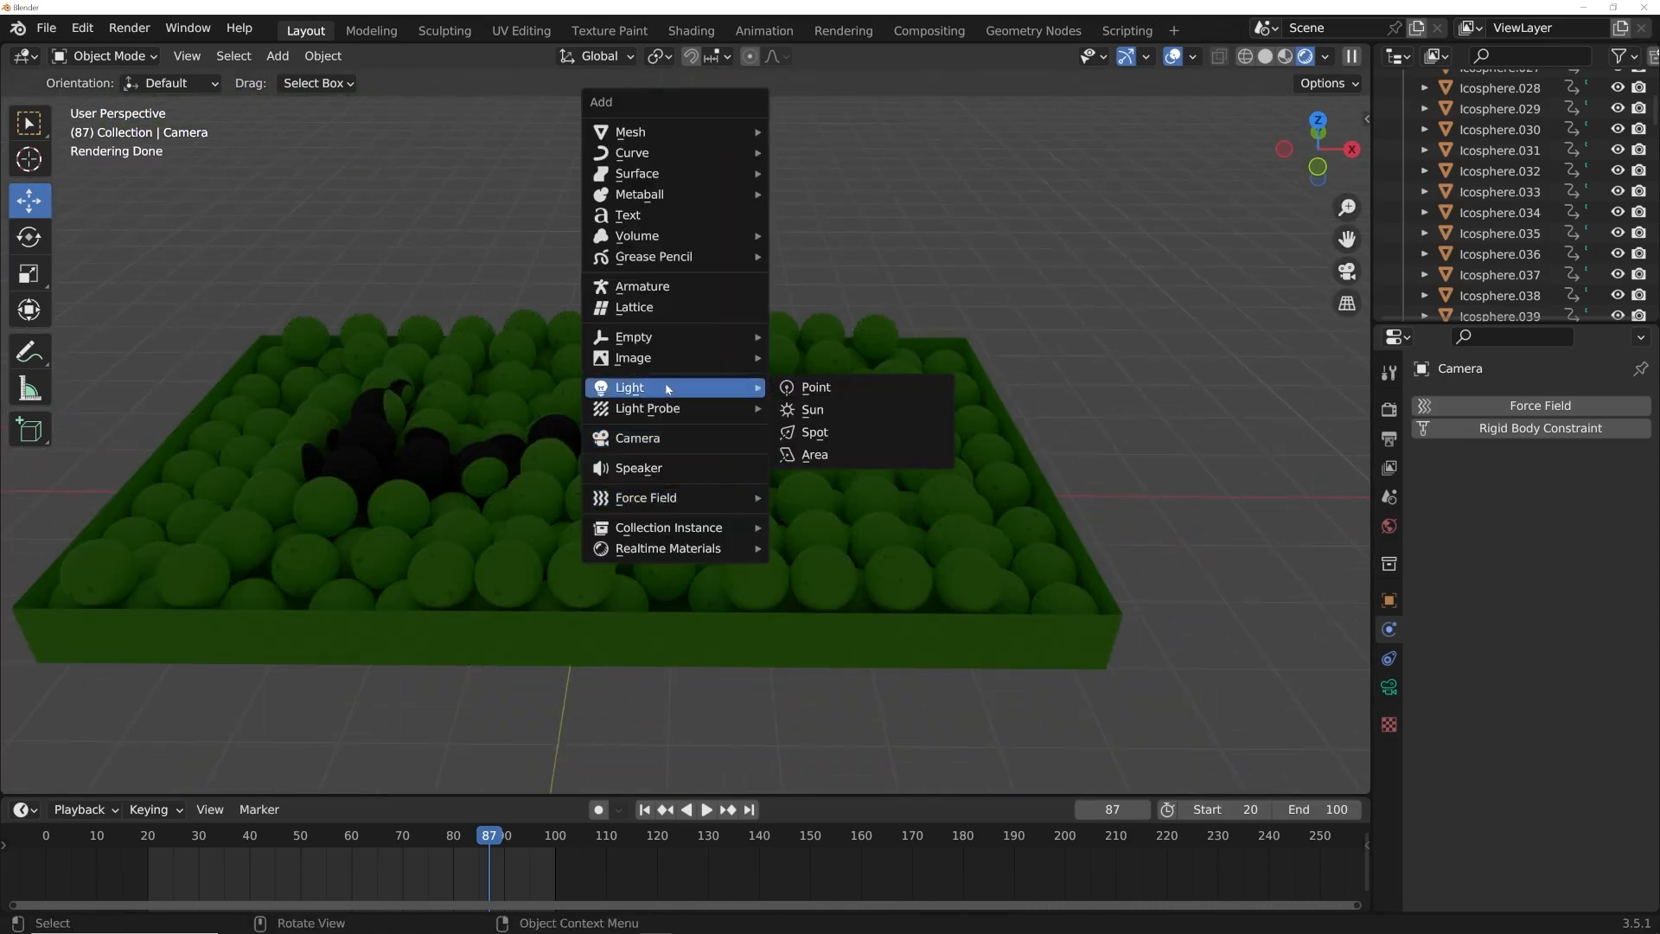
click(811, 432)
scroll(776, 499, down, 5)
key(s)
right_click(748, 479)
key(s)
click(689, 475)
middle_drag(689, 474, 646, 501)
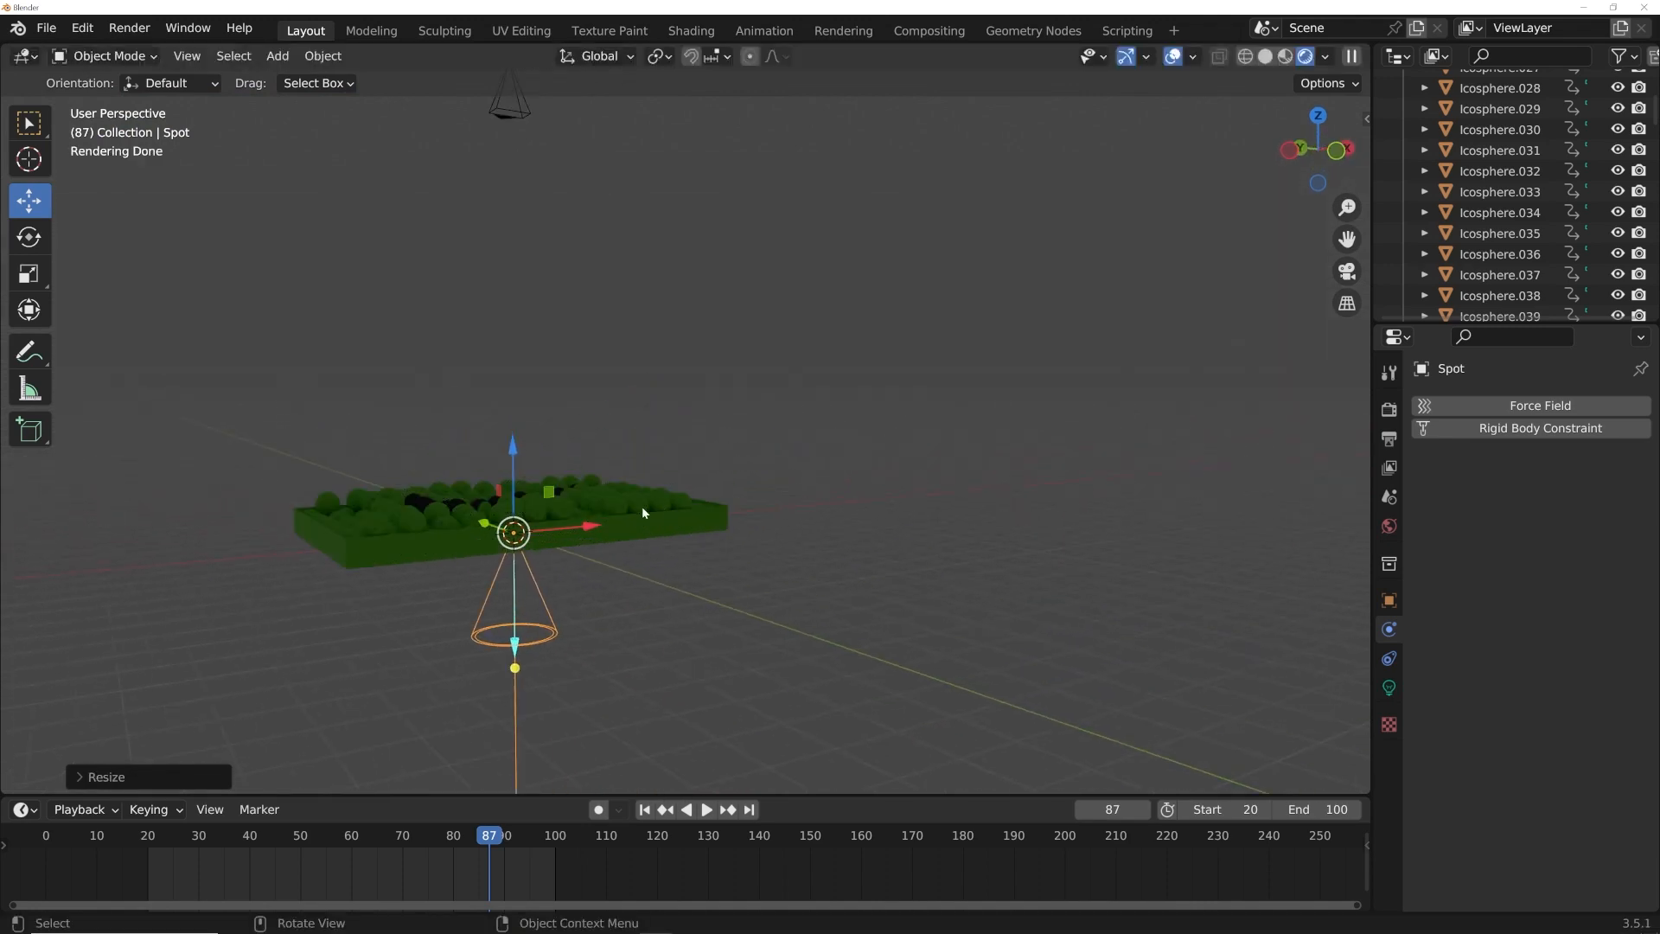
Step: Move the spot light up and well out to the side of the tray
key(g)
click(987, 312)
middle_drag(1019, 332, 907, 421)
key(g)
click(991, 548)
middle_drag(991, 548, 885, 499)
key(g)
click(945, 553)
Step: Rotate the spot light freely so its beam points across the tray at the logo
key(r)
key(r)
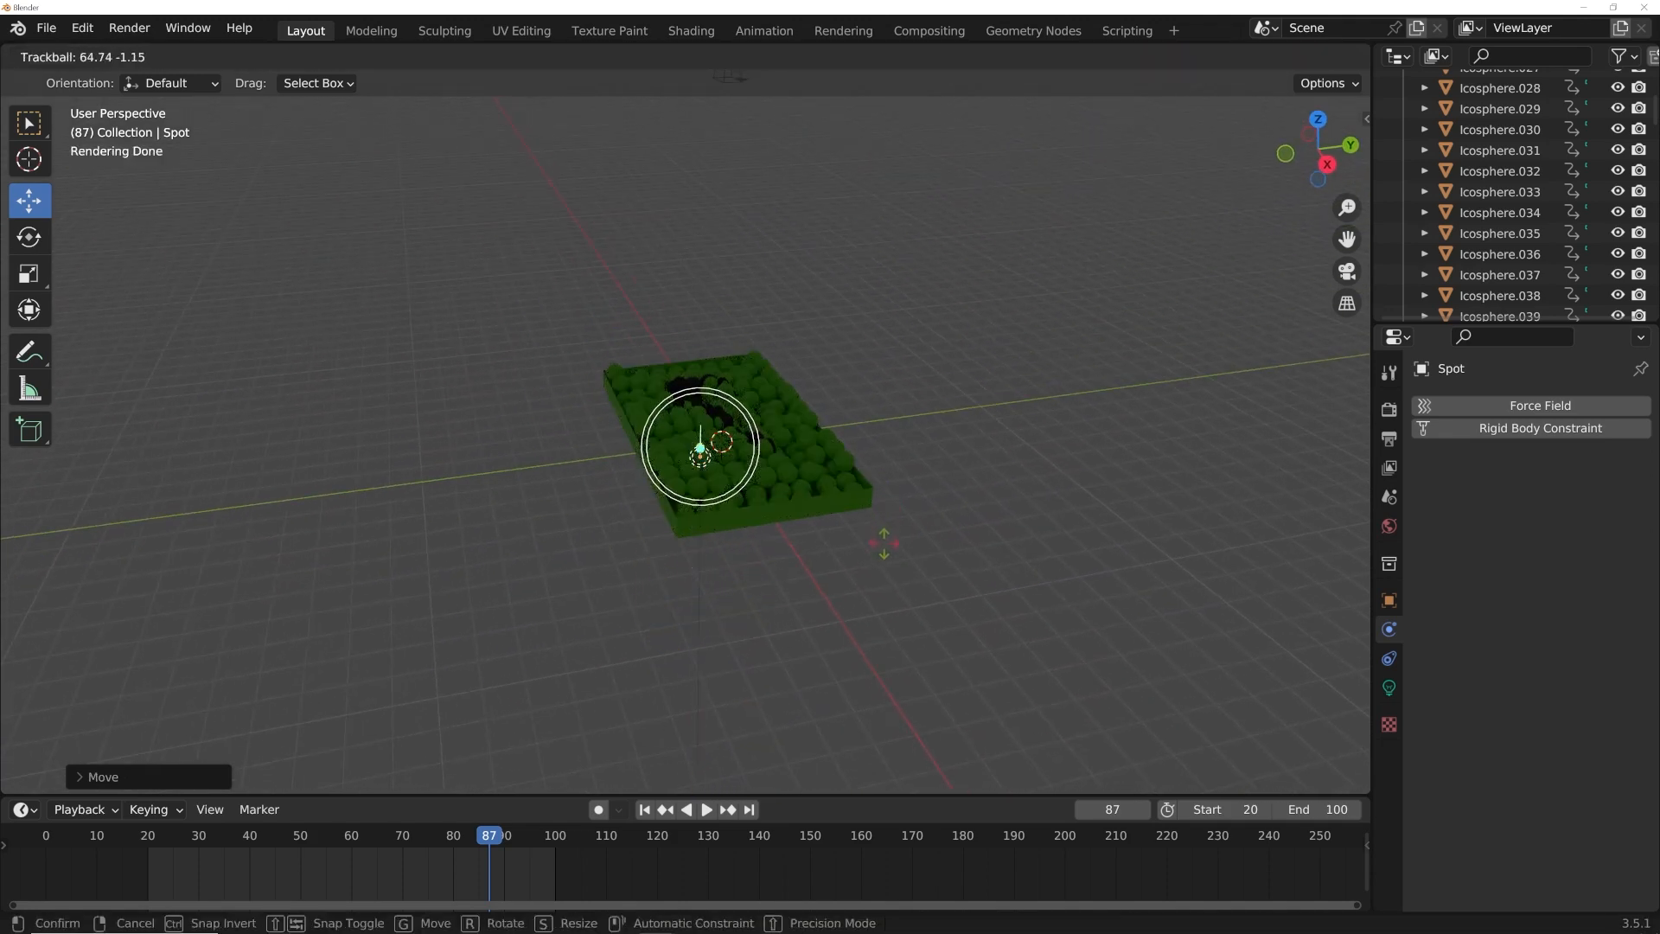
click(881, 548)
middle_drag(882, 548, 850, 569)
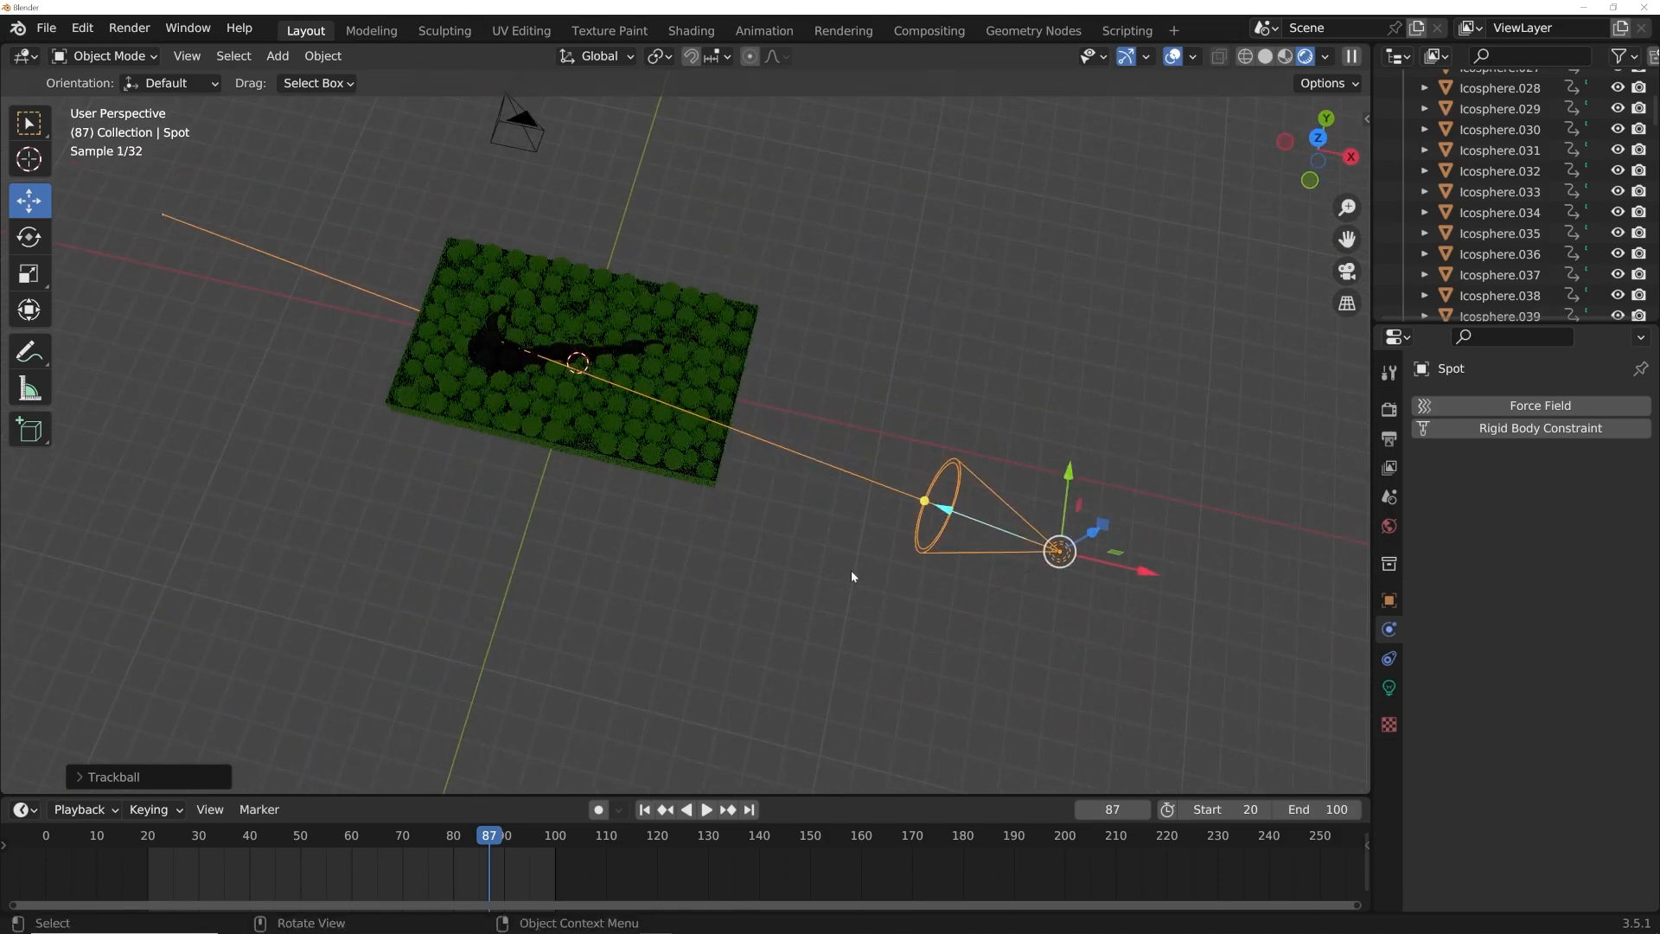
scroll(833, 563, up, 6)
middle_drag(889, 507, 856, 423)
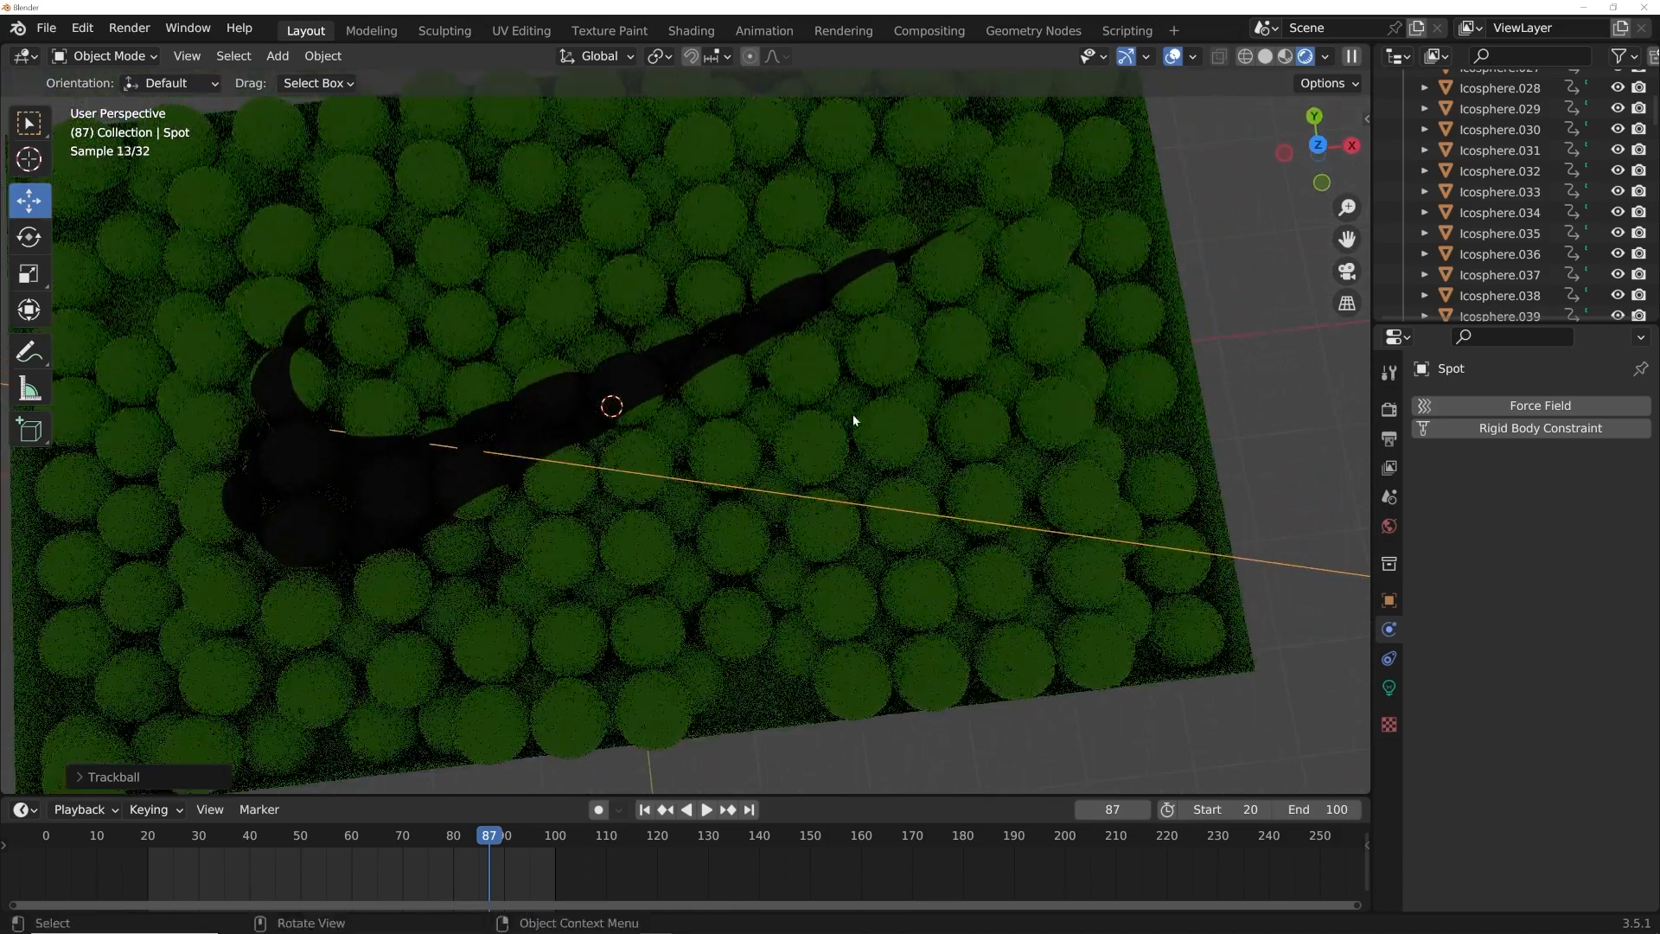
Step: Set the spot light's power to 10000 W and shape its beam with an 8.8° spot size and 1.1 m radius
click(1389, 689)
click(1563, 546)
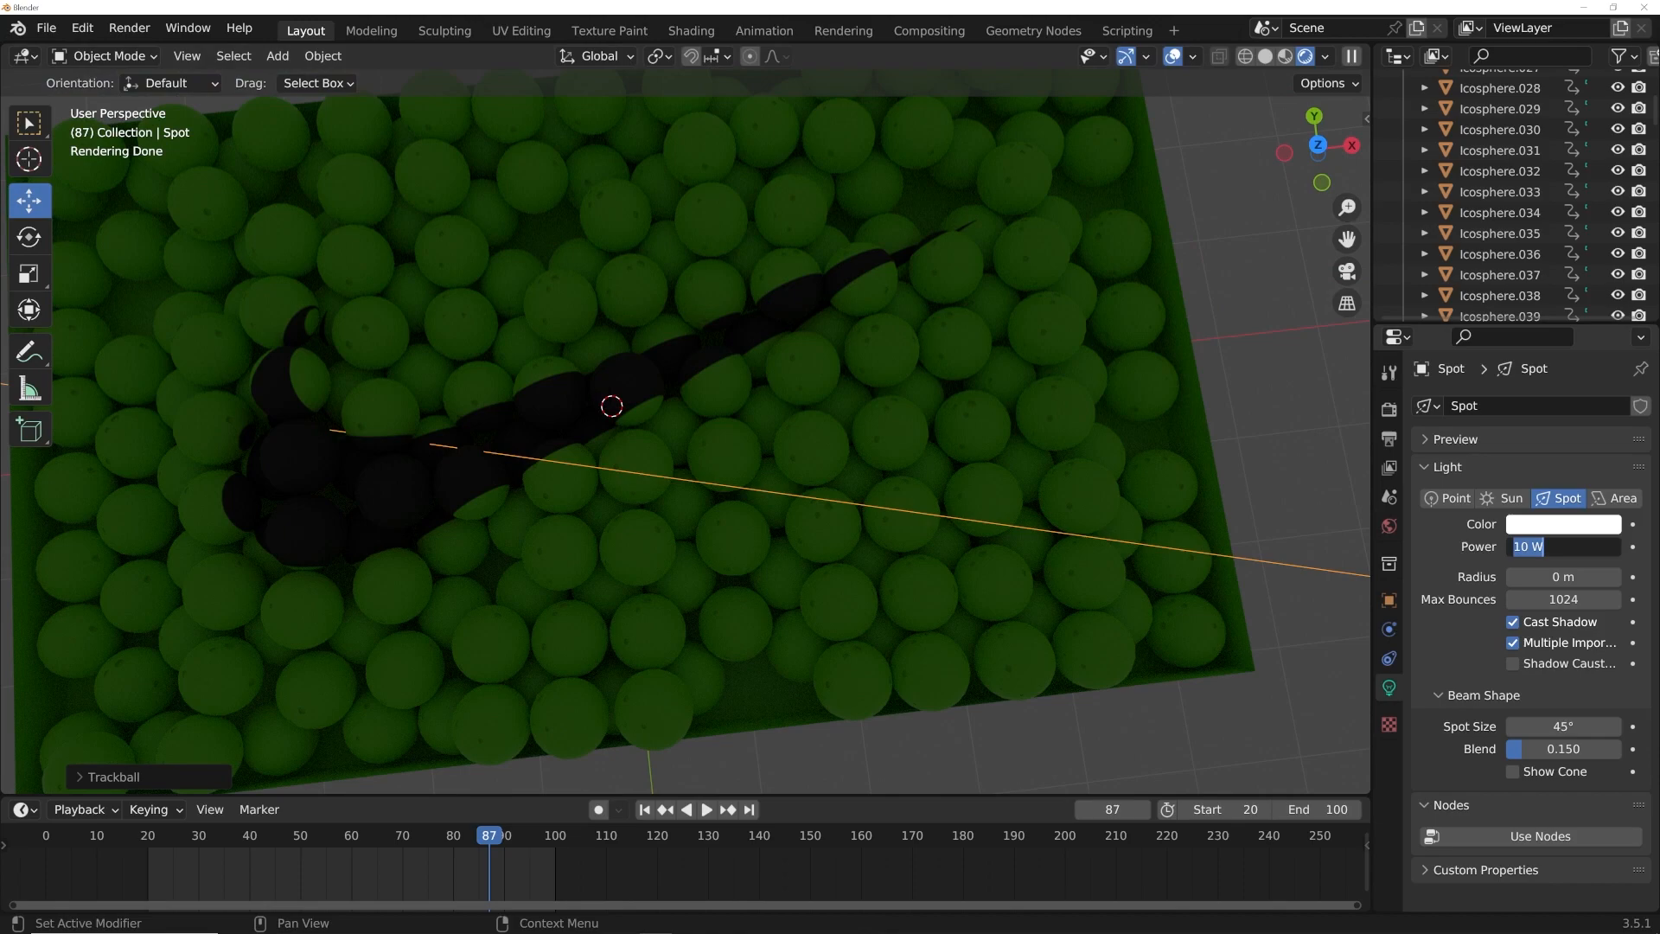
text(10000)
key(Return)
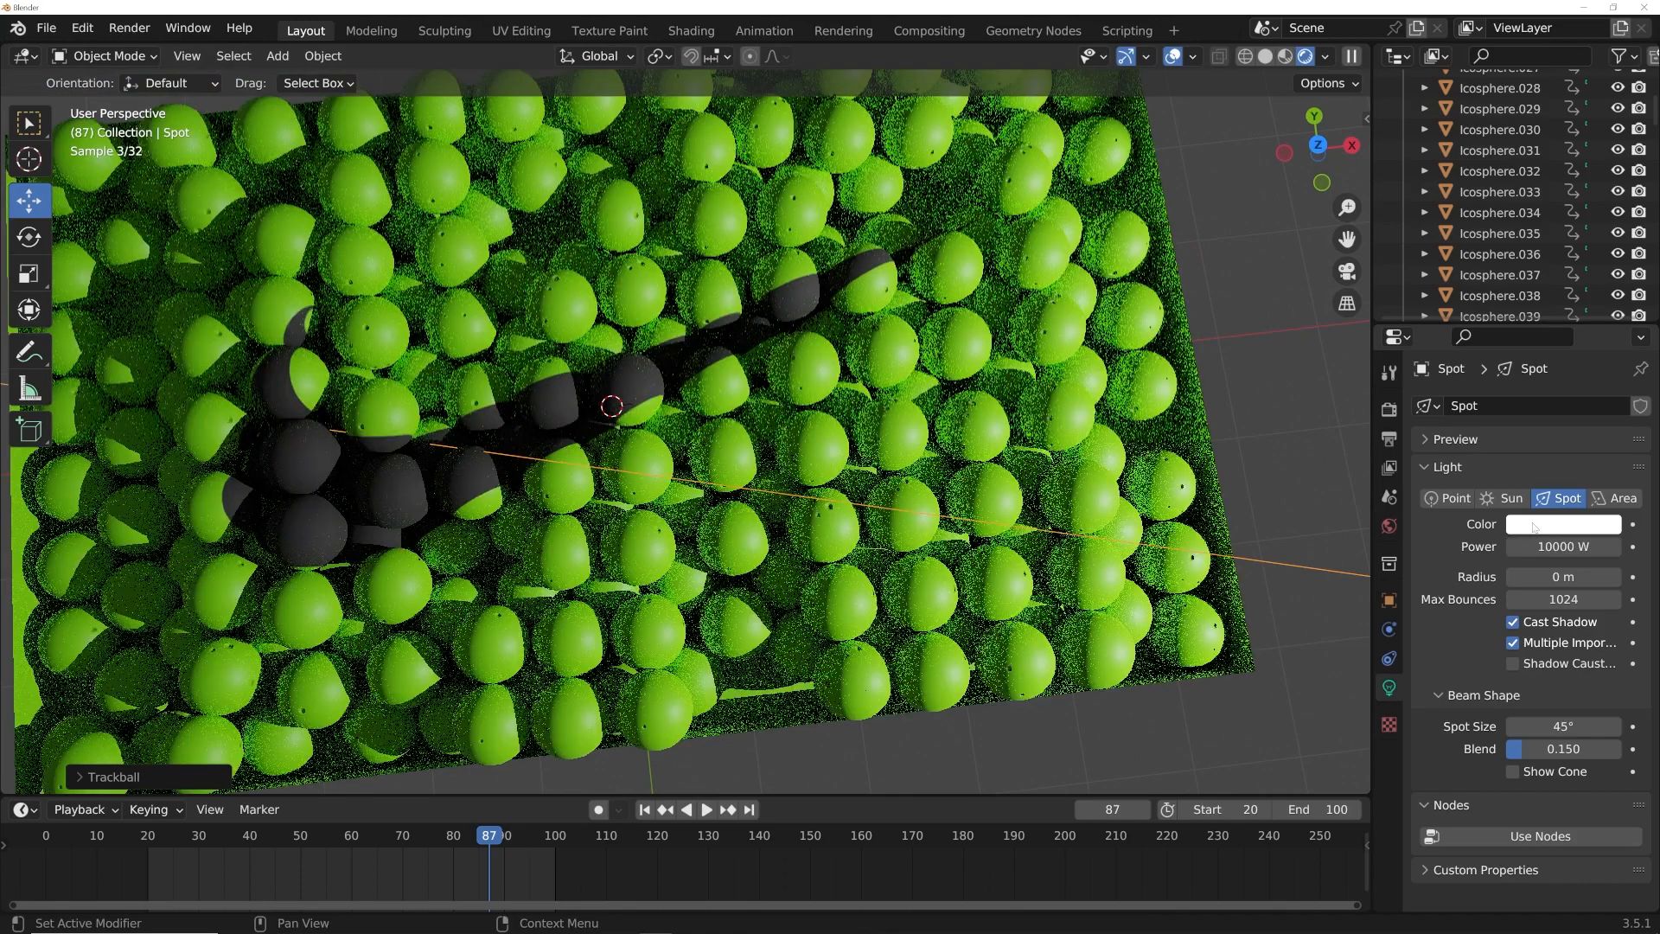
drag(1580, 726, 1496, 726)
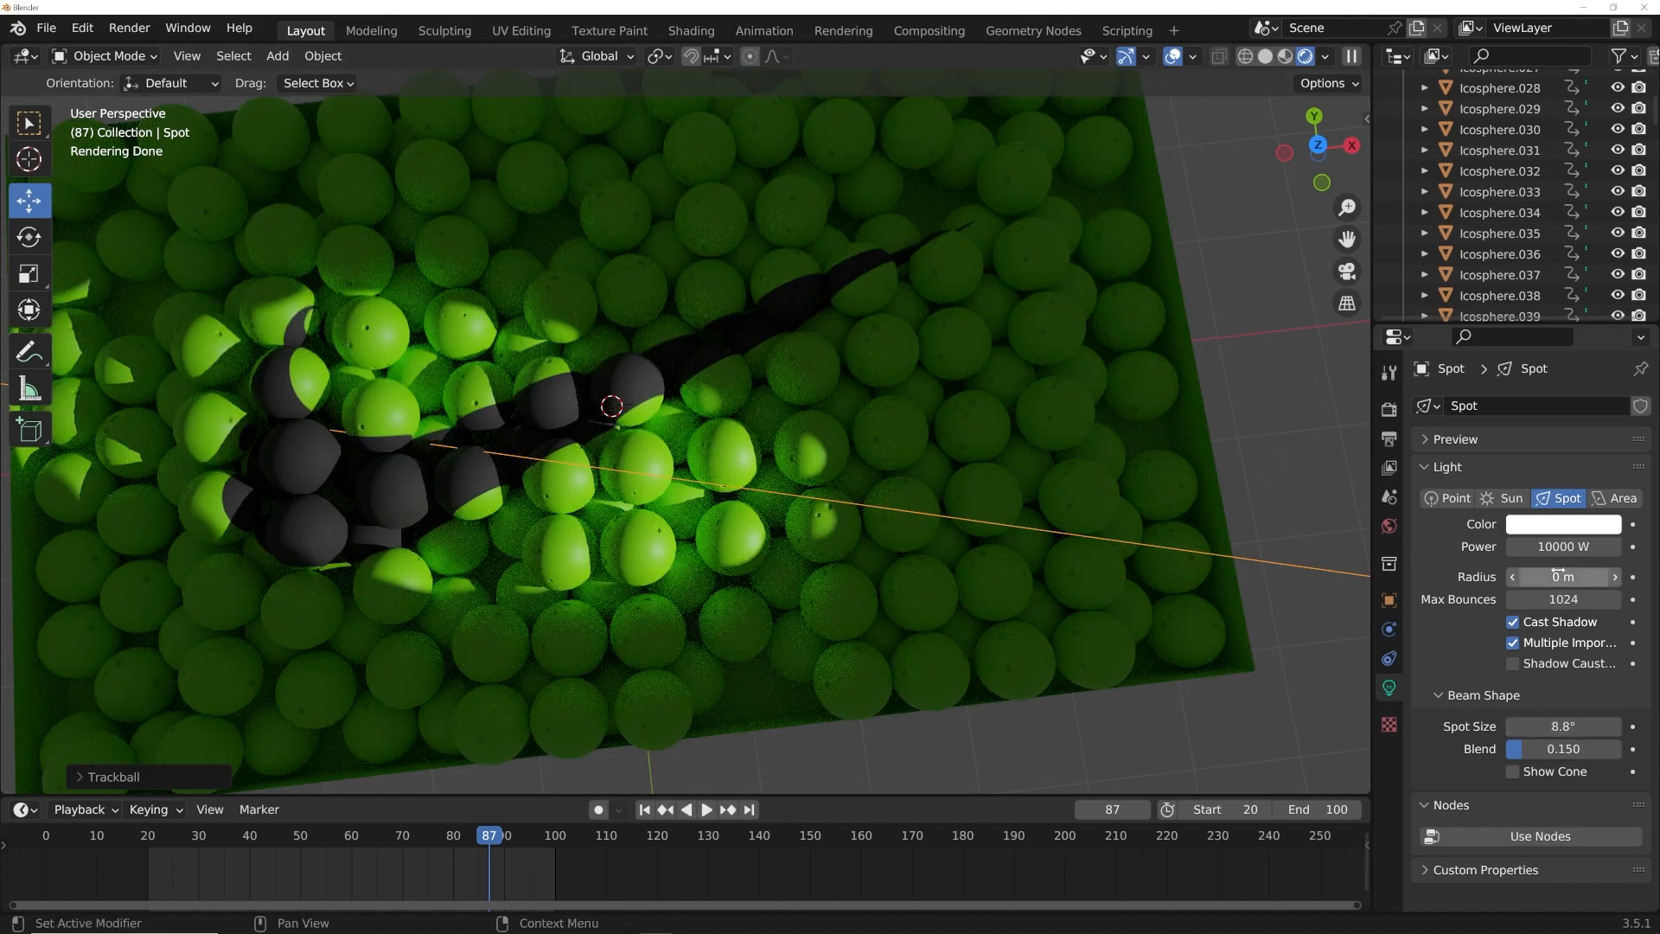
drag(1562, 576, 1561, 576)
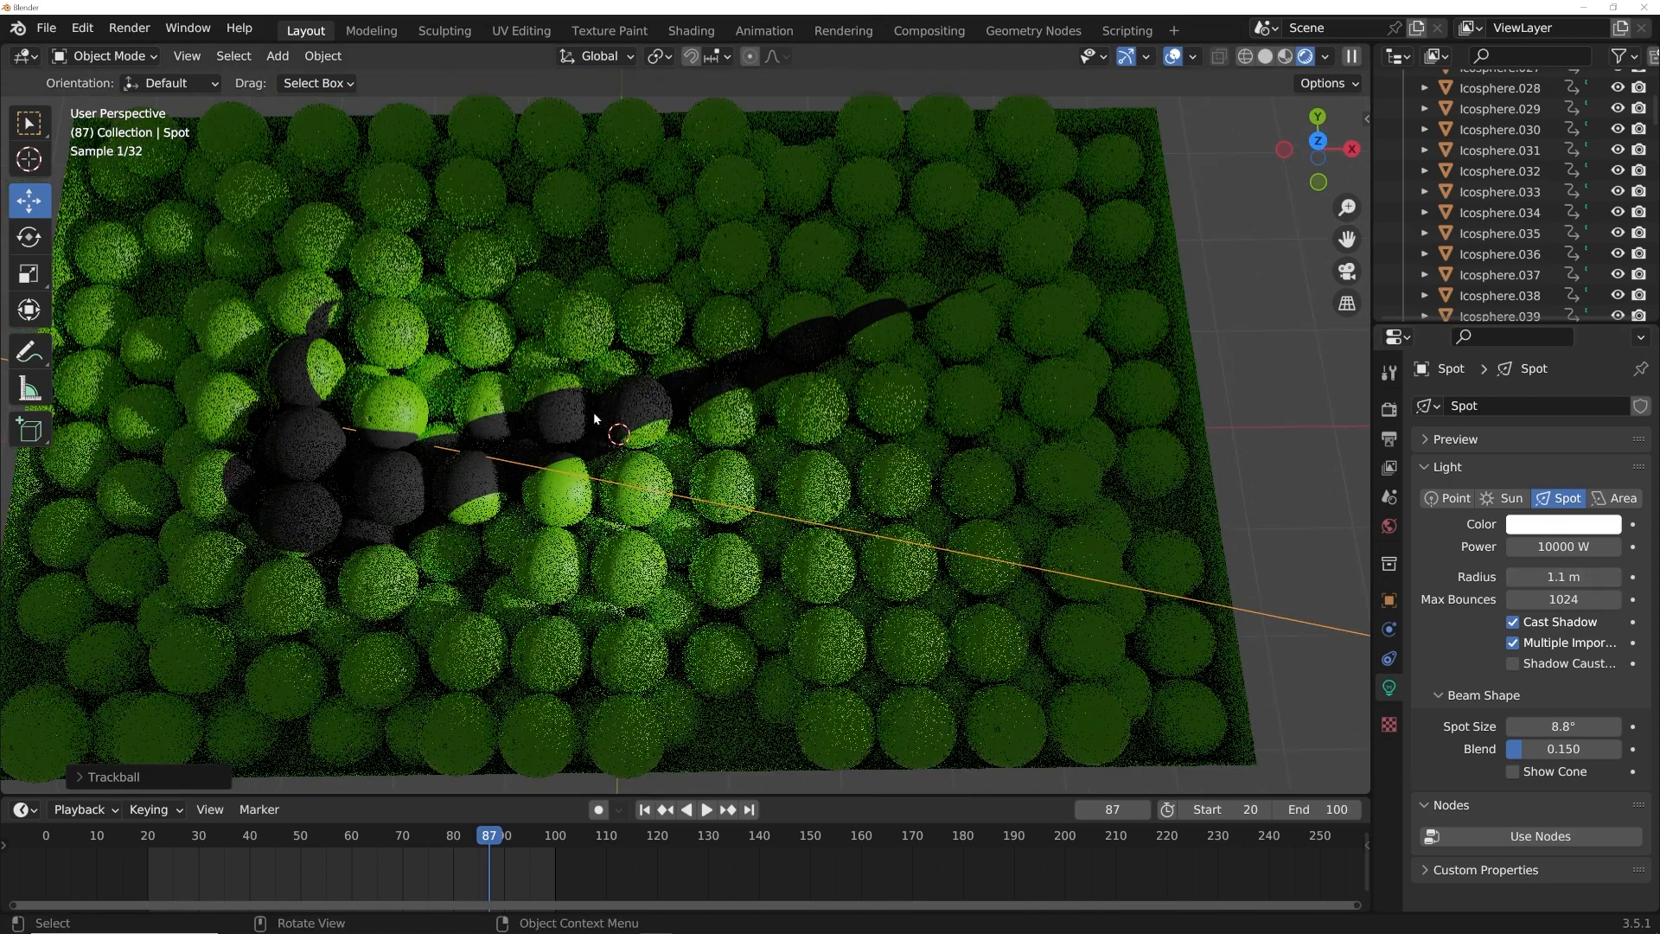
key(KP_0)
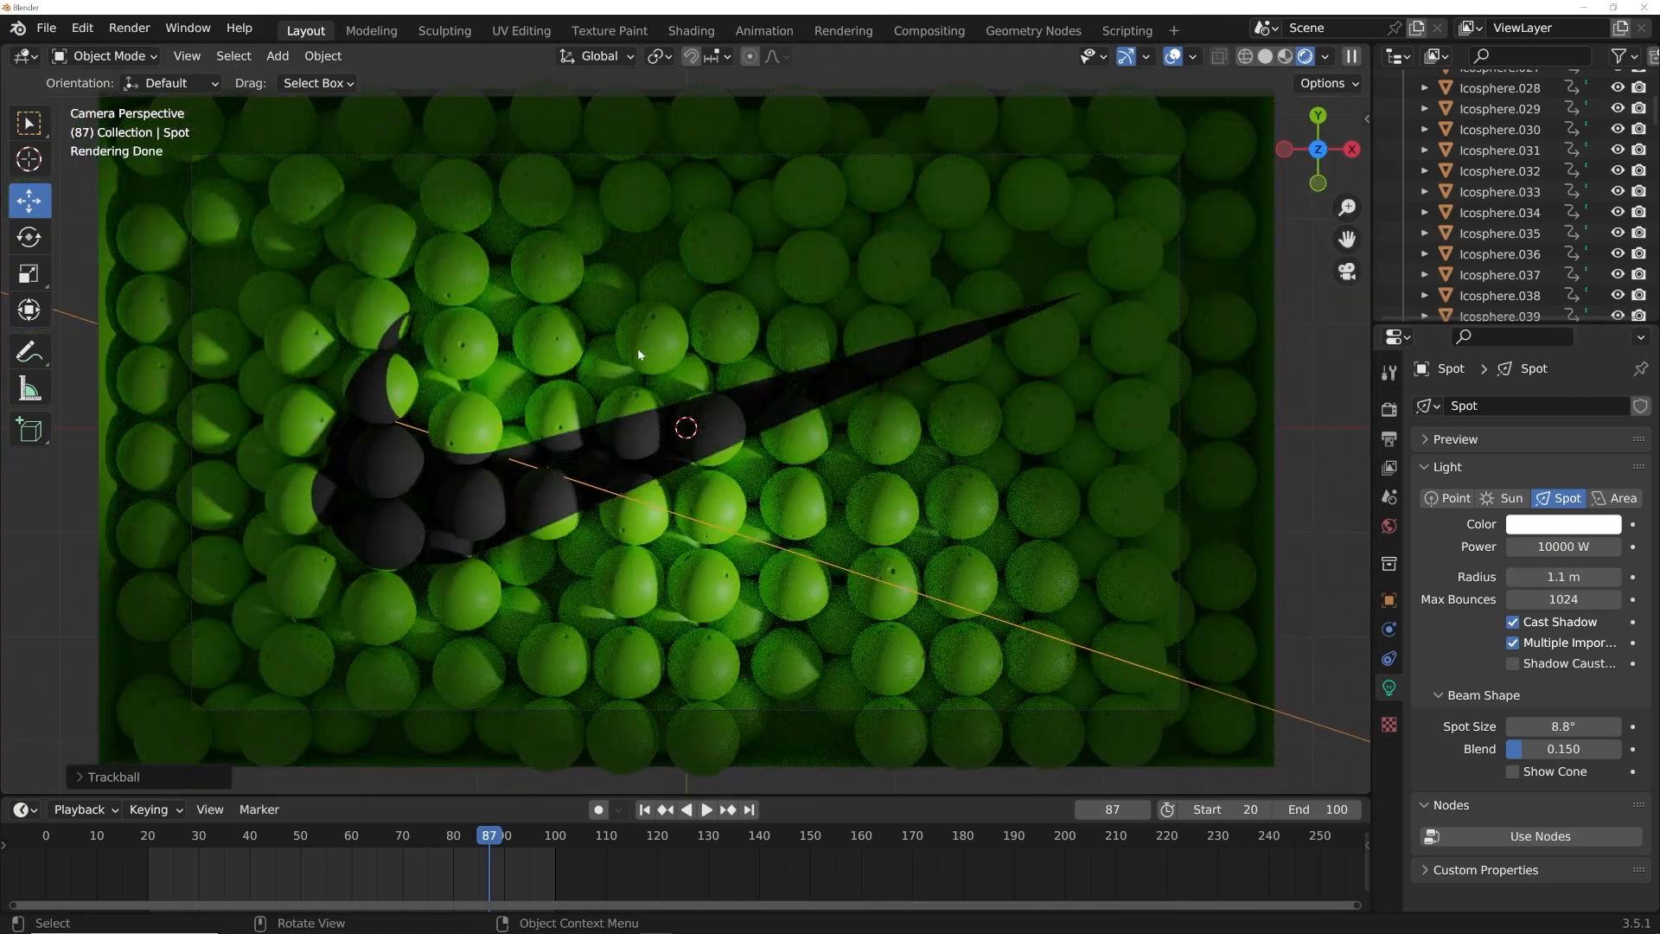
Step: Raise the spot light's power to 40000 W and widen its spot size to 11.3°
click(1563, 546)
text(30000)
key(Return)
click(1563, 546)
text(40000)
key(Return)
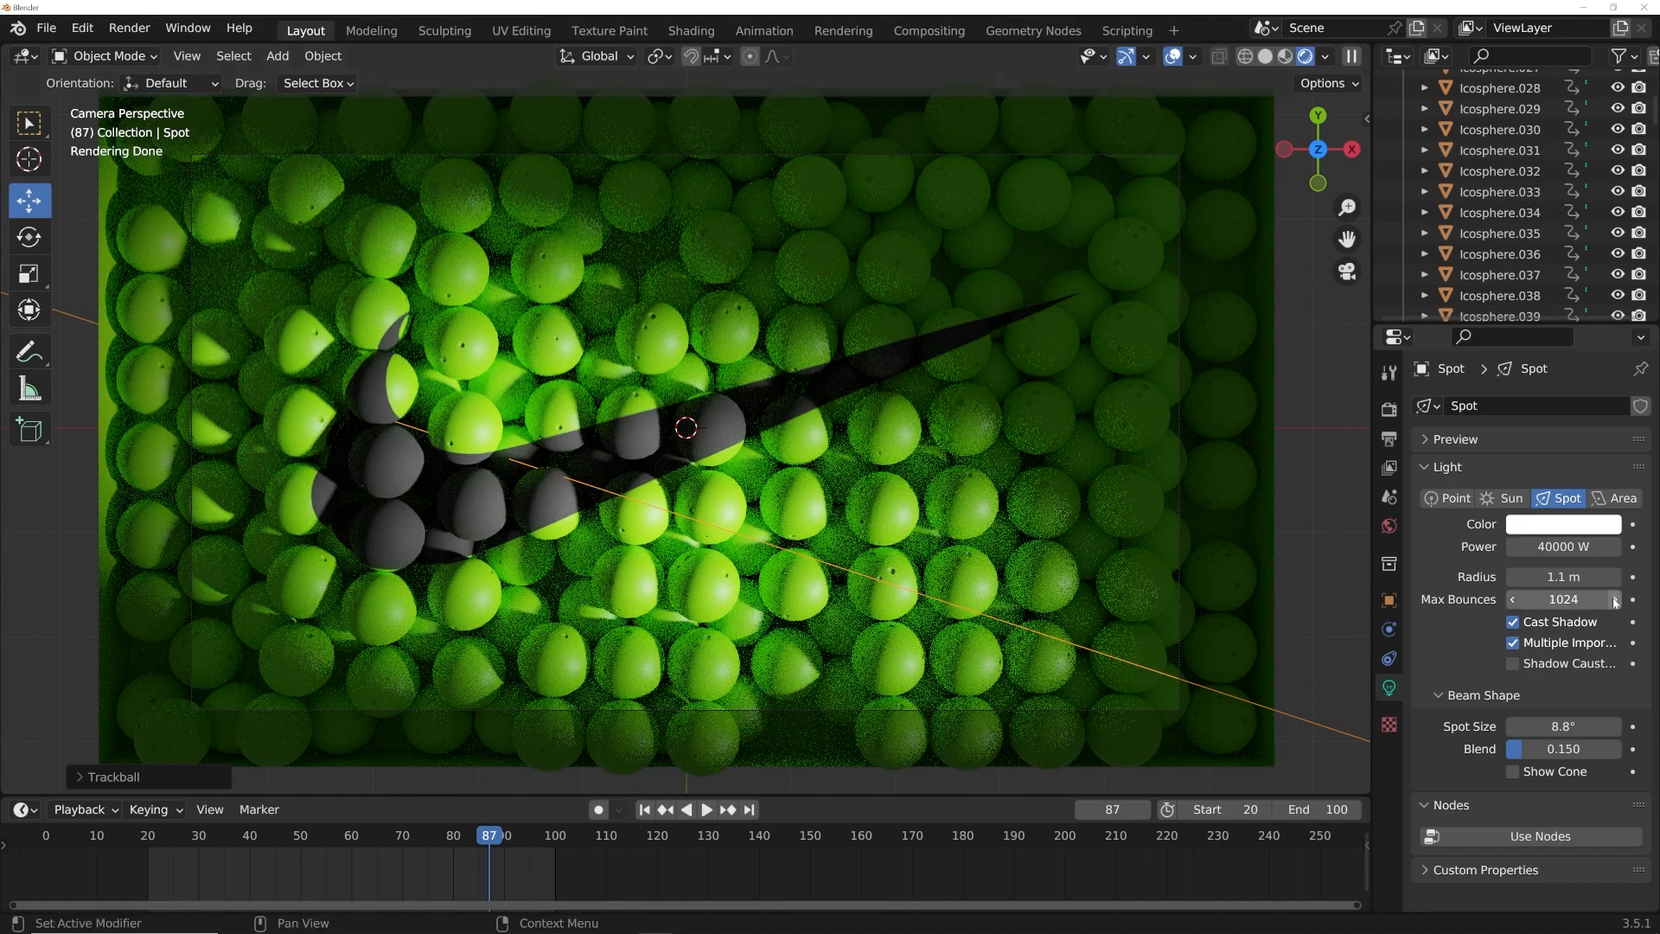
drag(1556, 726, 1608, 726)
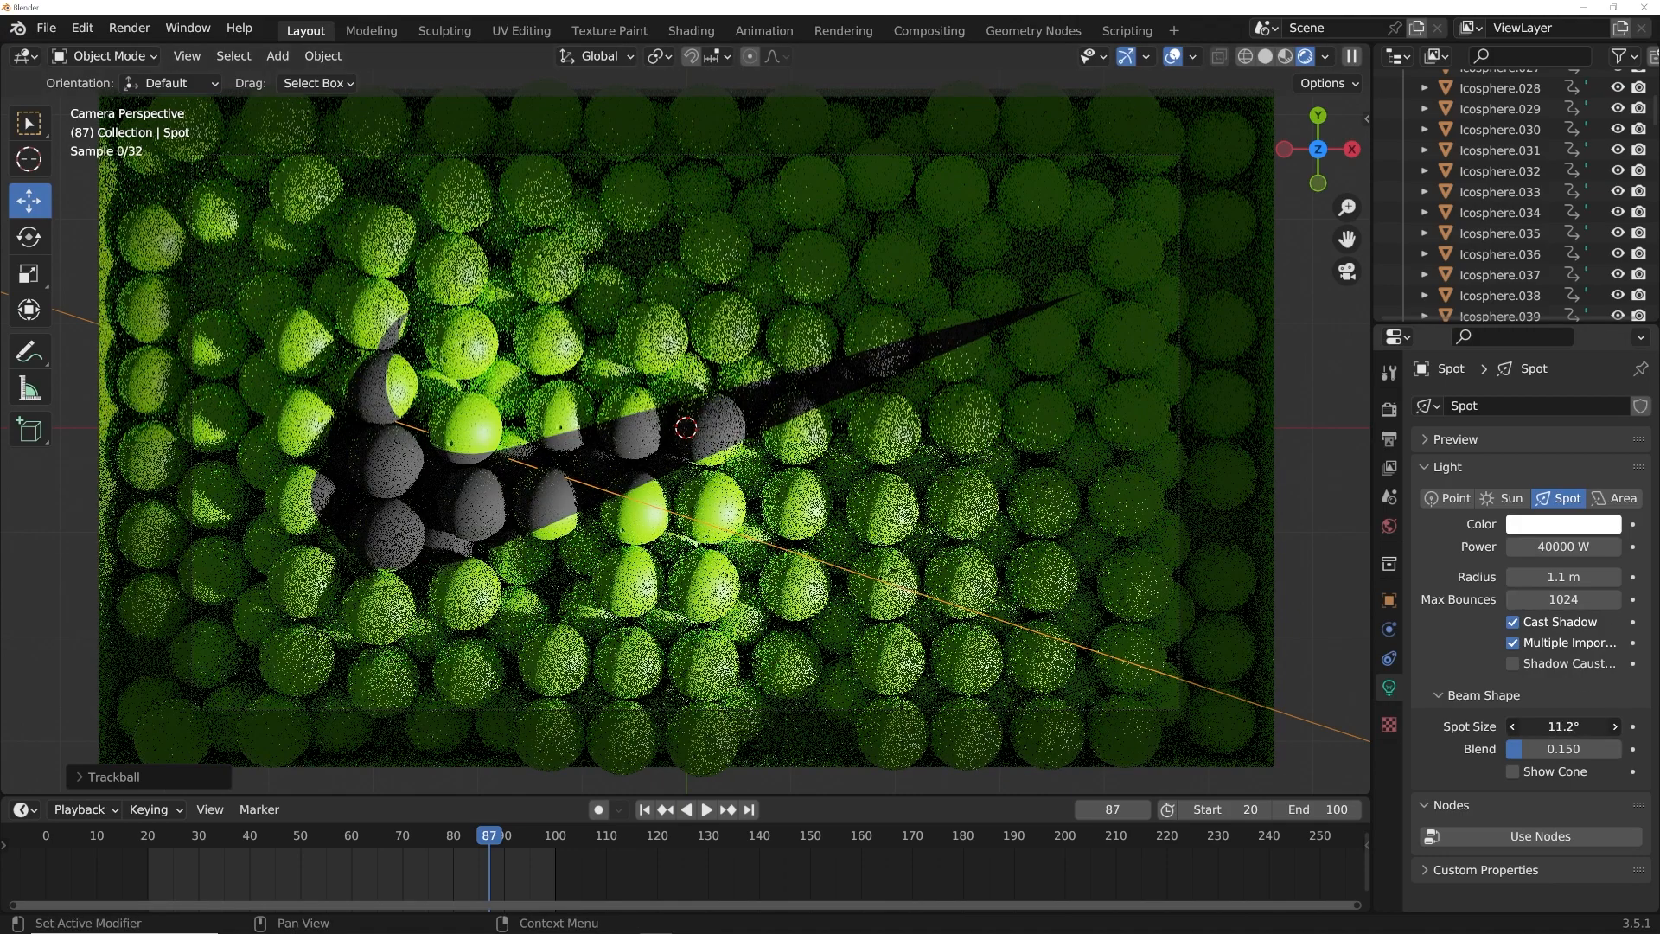
scroll(822, 397, down, 2)
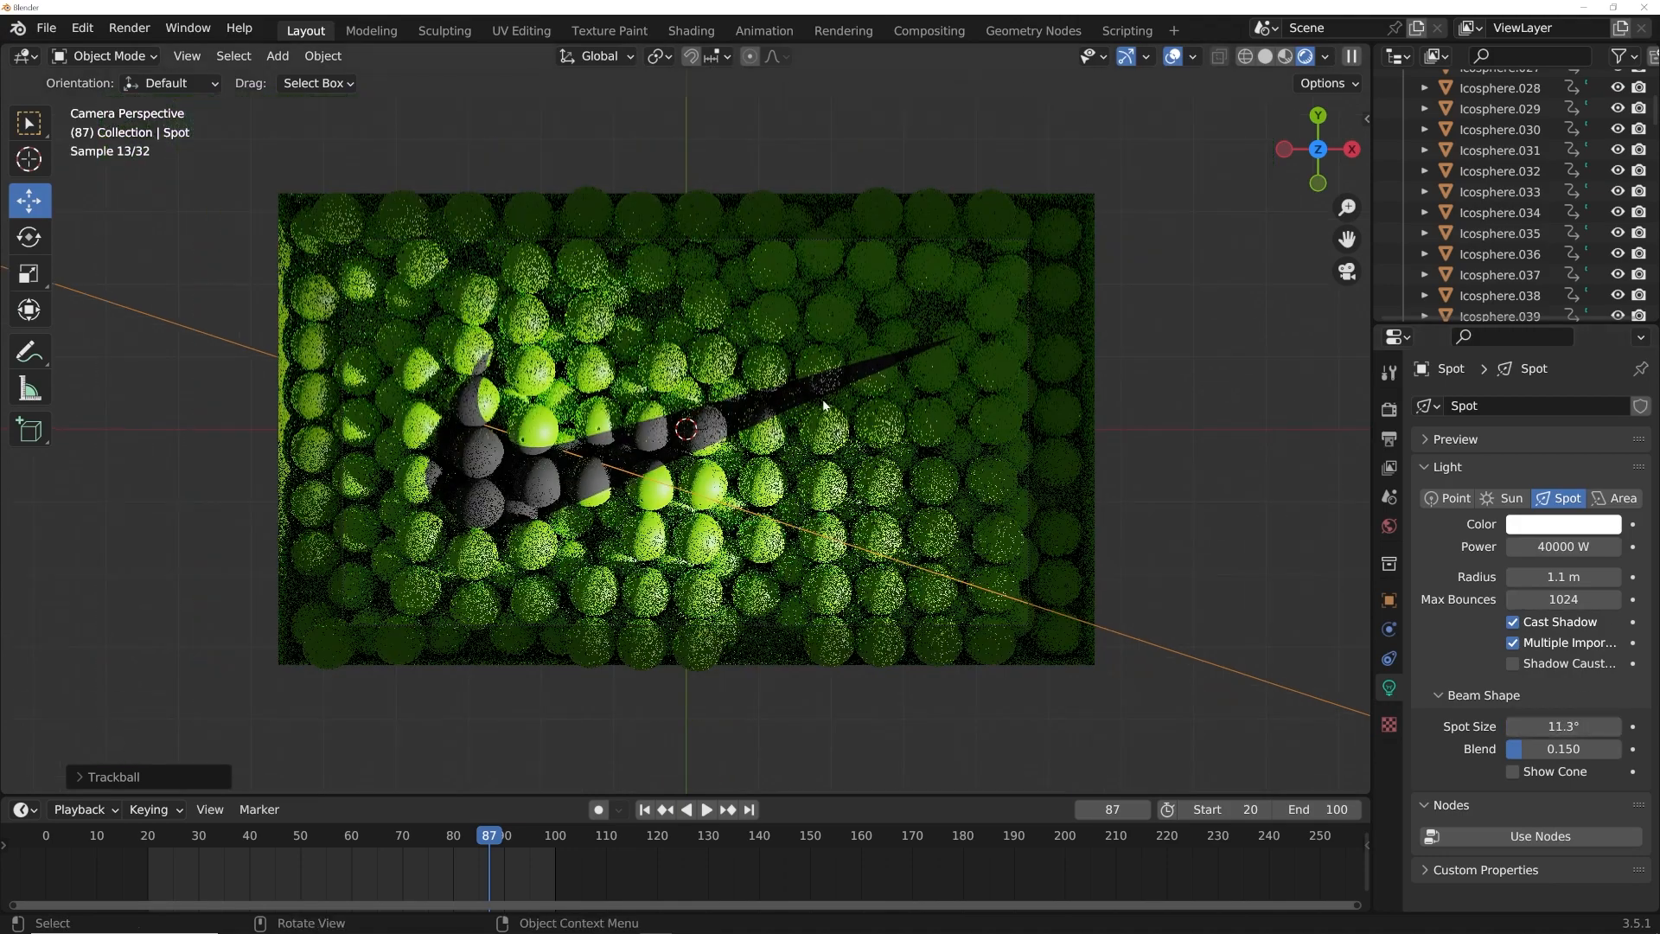
scroll(822, 406, up, 3)
scroll(352, 412, down, 1)
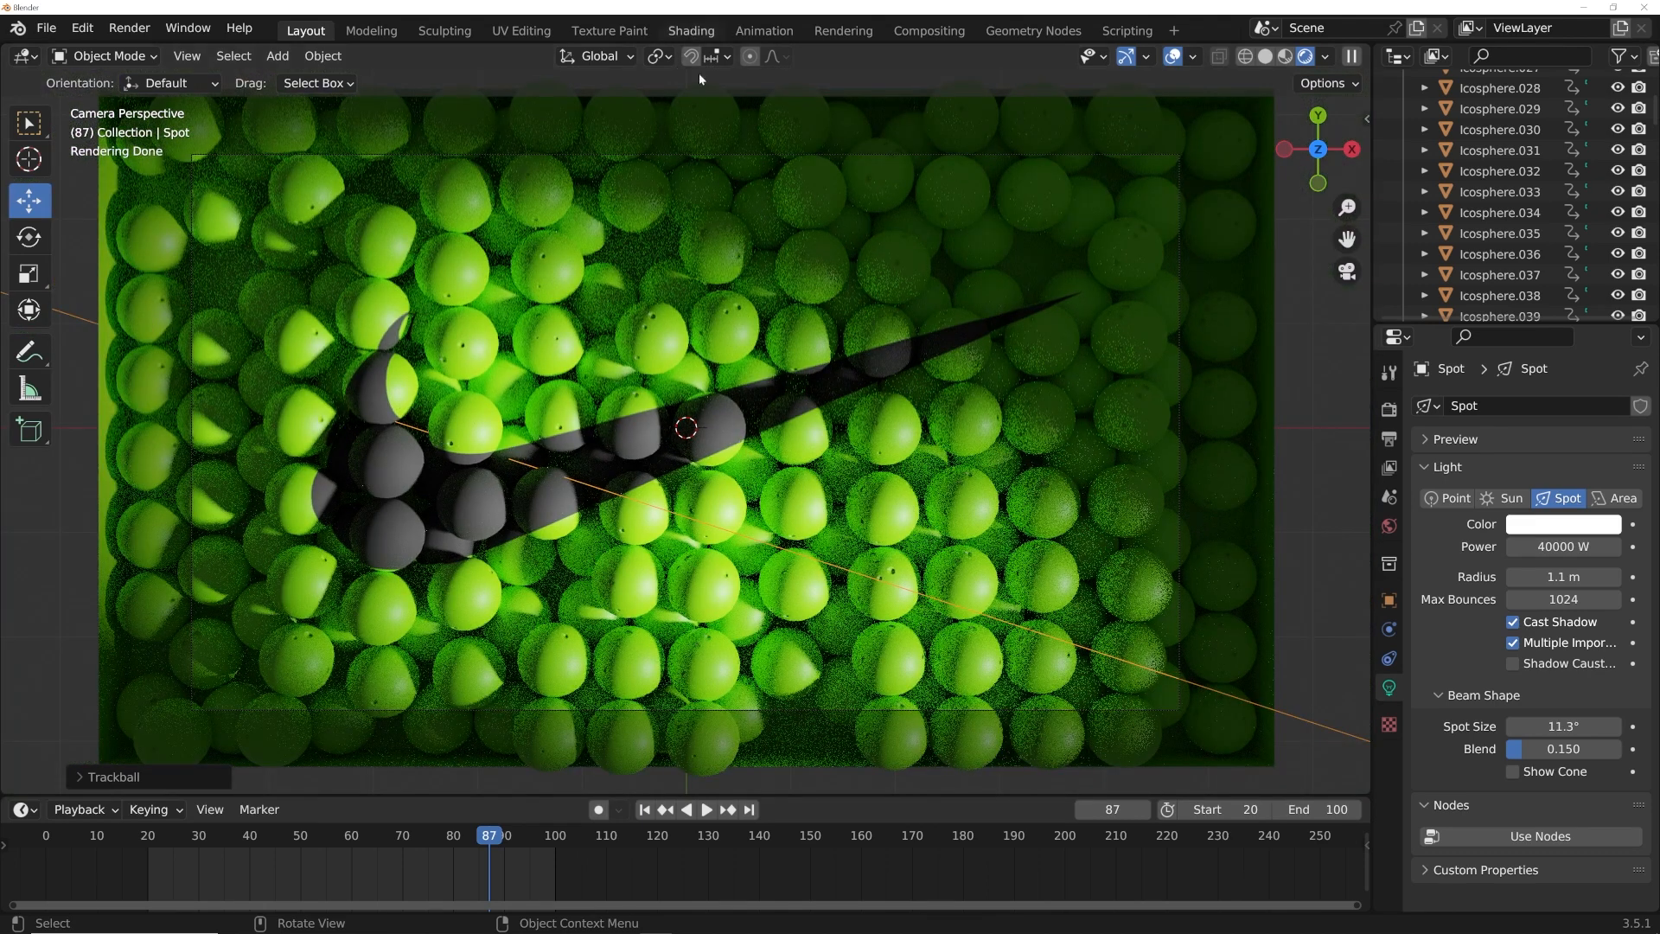
Step: Recolor the logo material's base color to a saturated blue with hue 0.651, and return to the Layout workspace
click(737, 456)
click(701, 32)
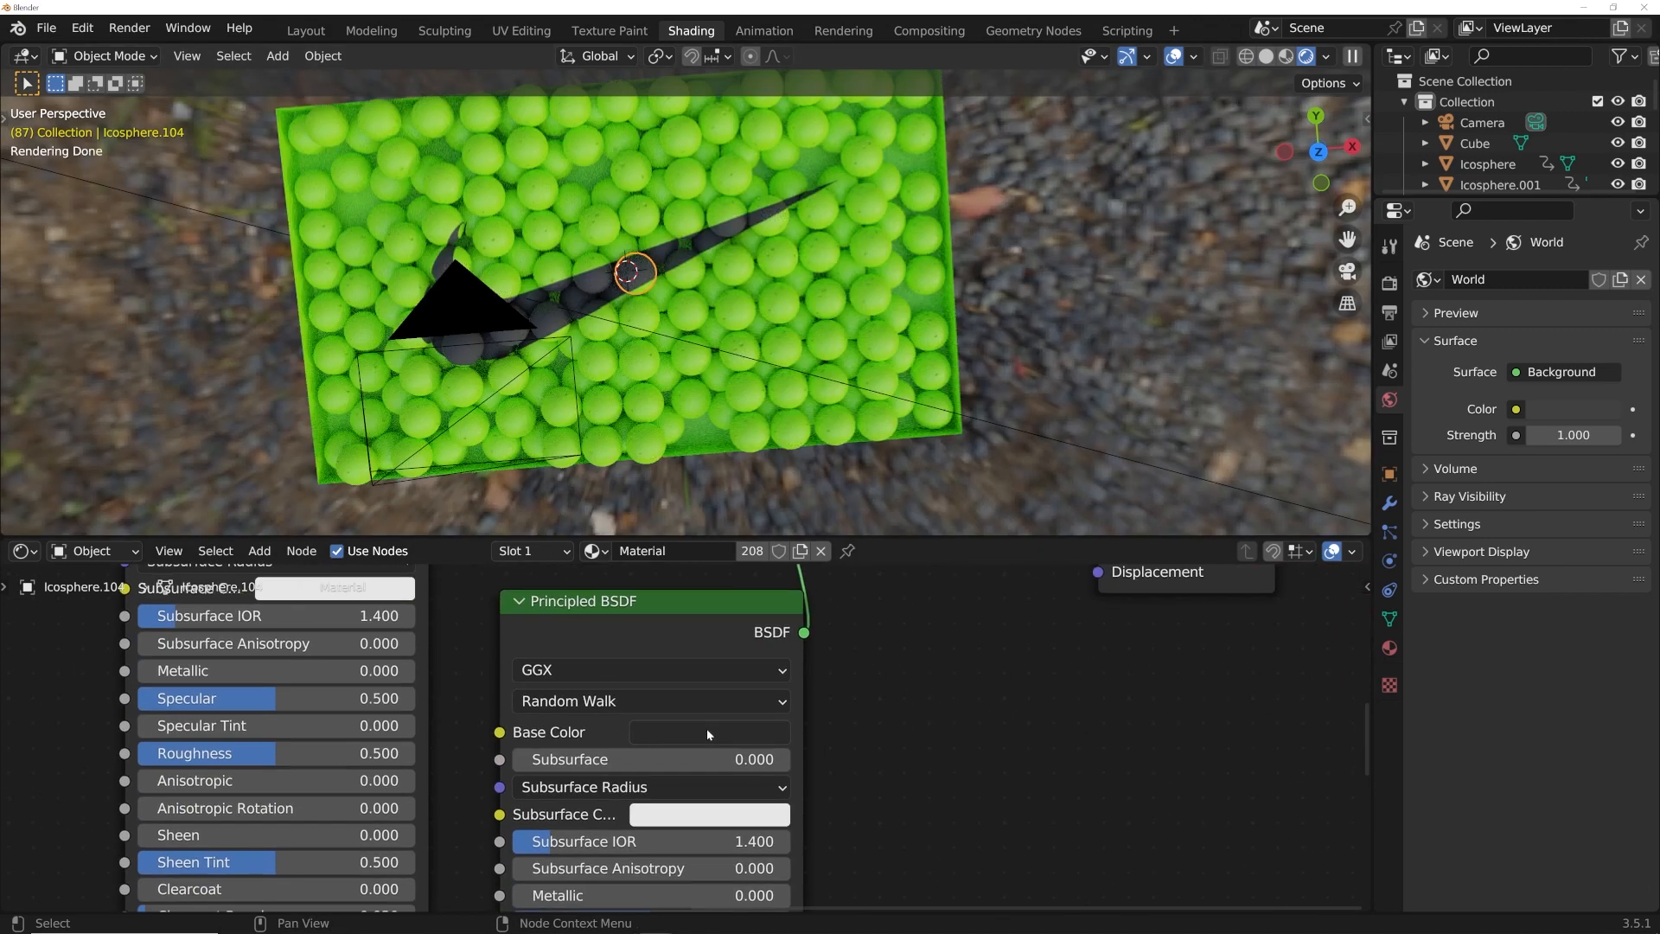
click(707, 728)
click(844, 376)
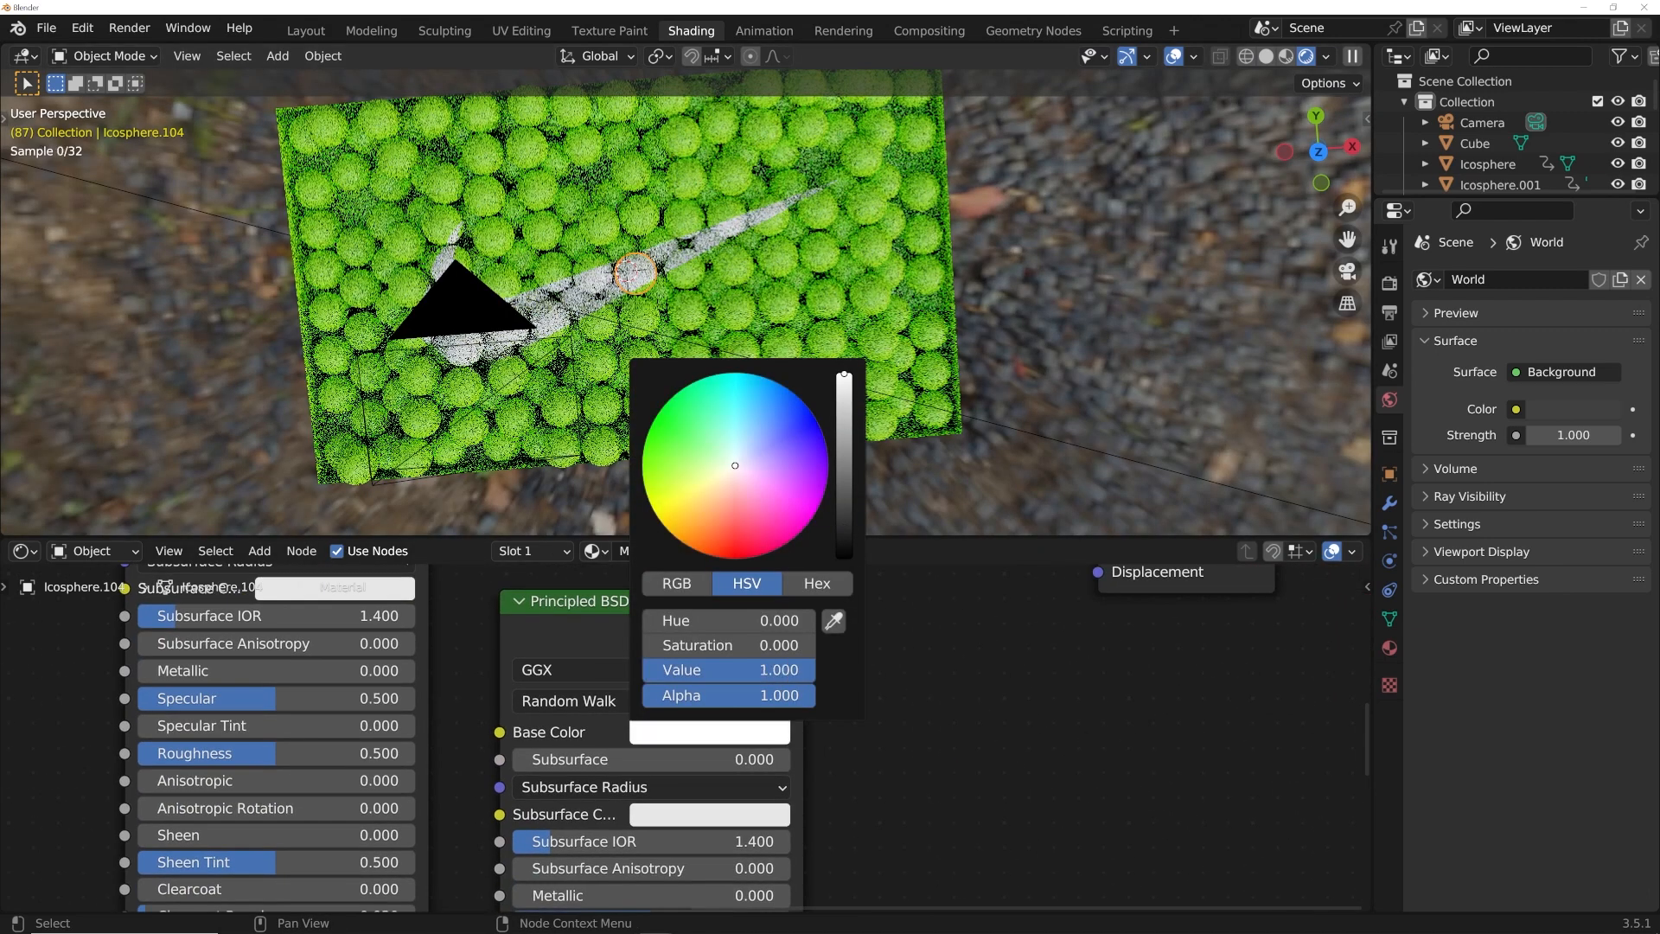
click(795, 393)
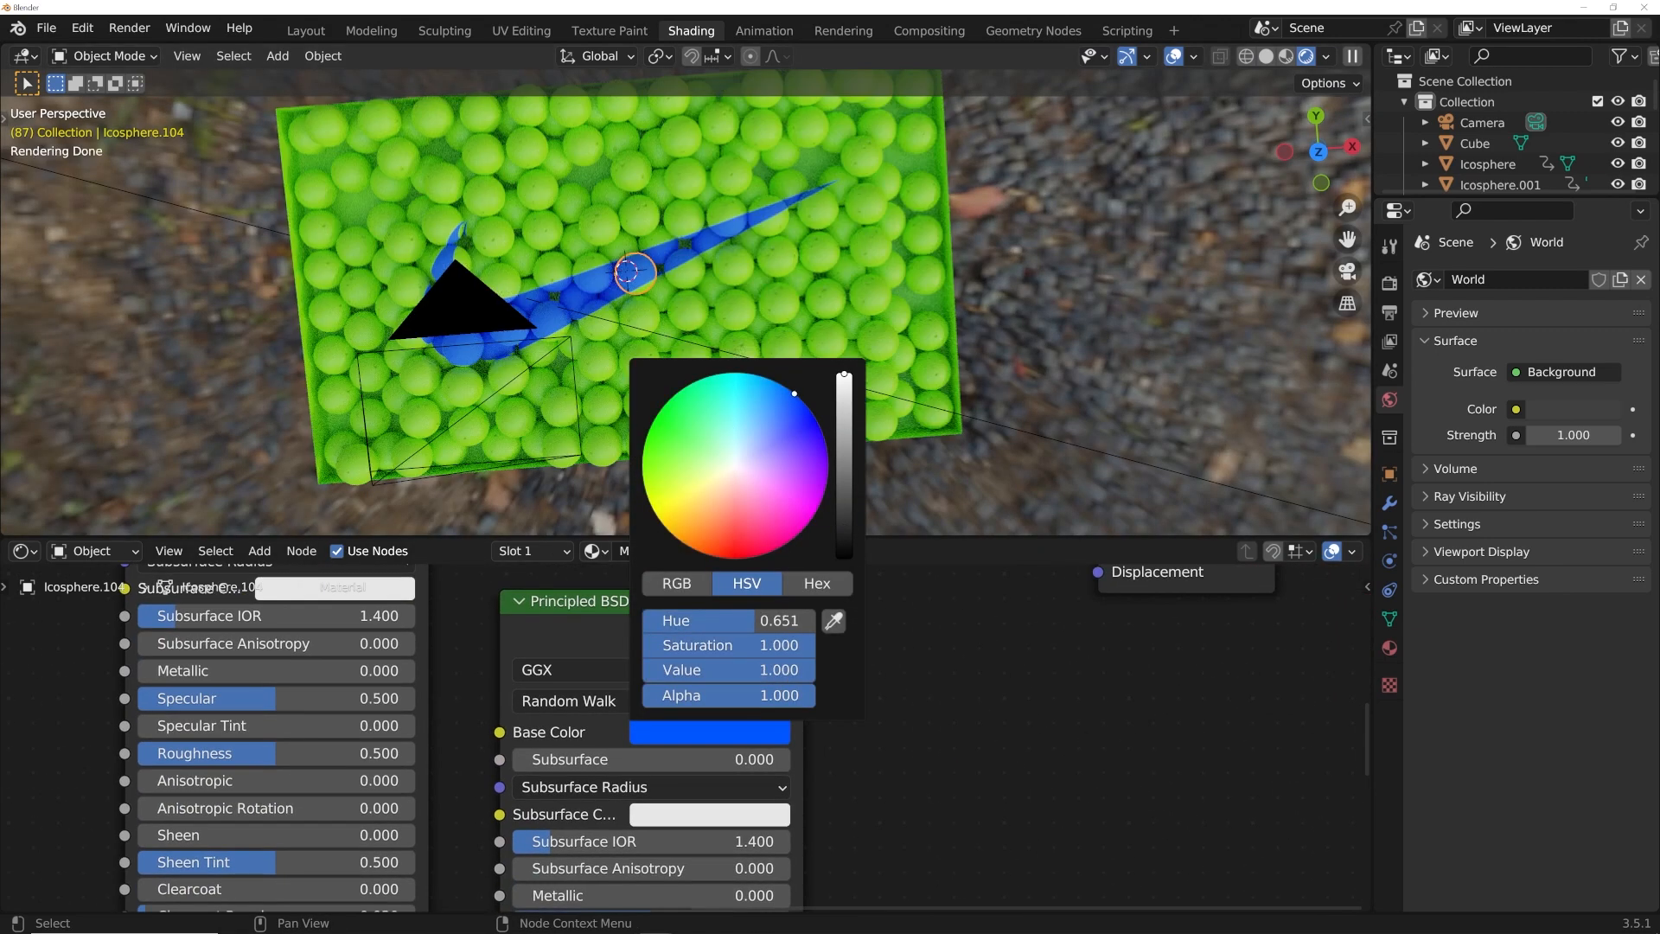
click(304, 32)
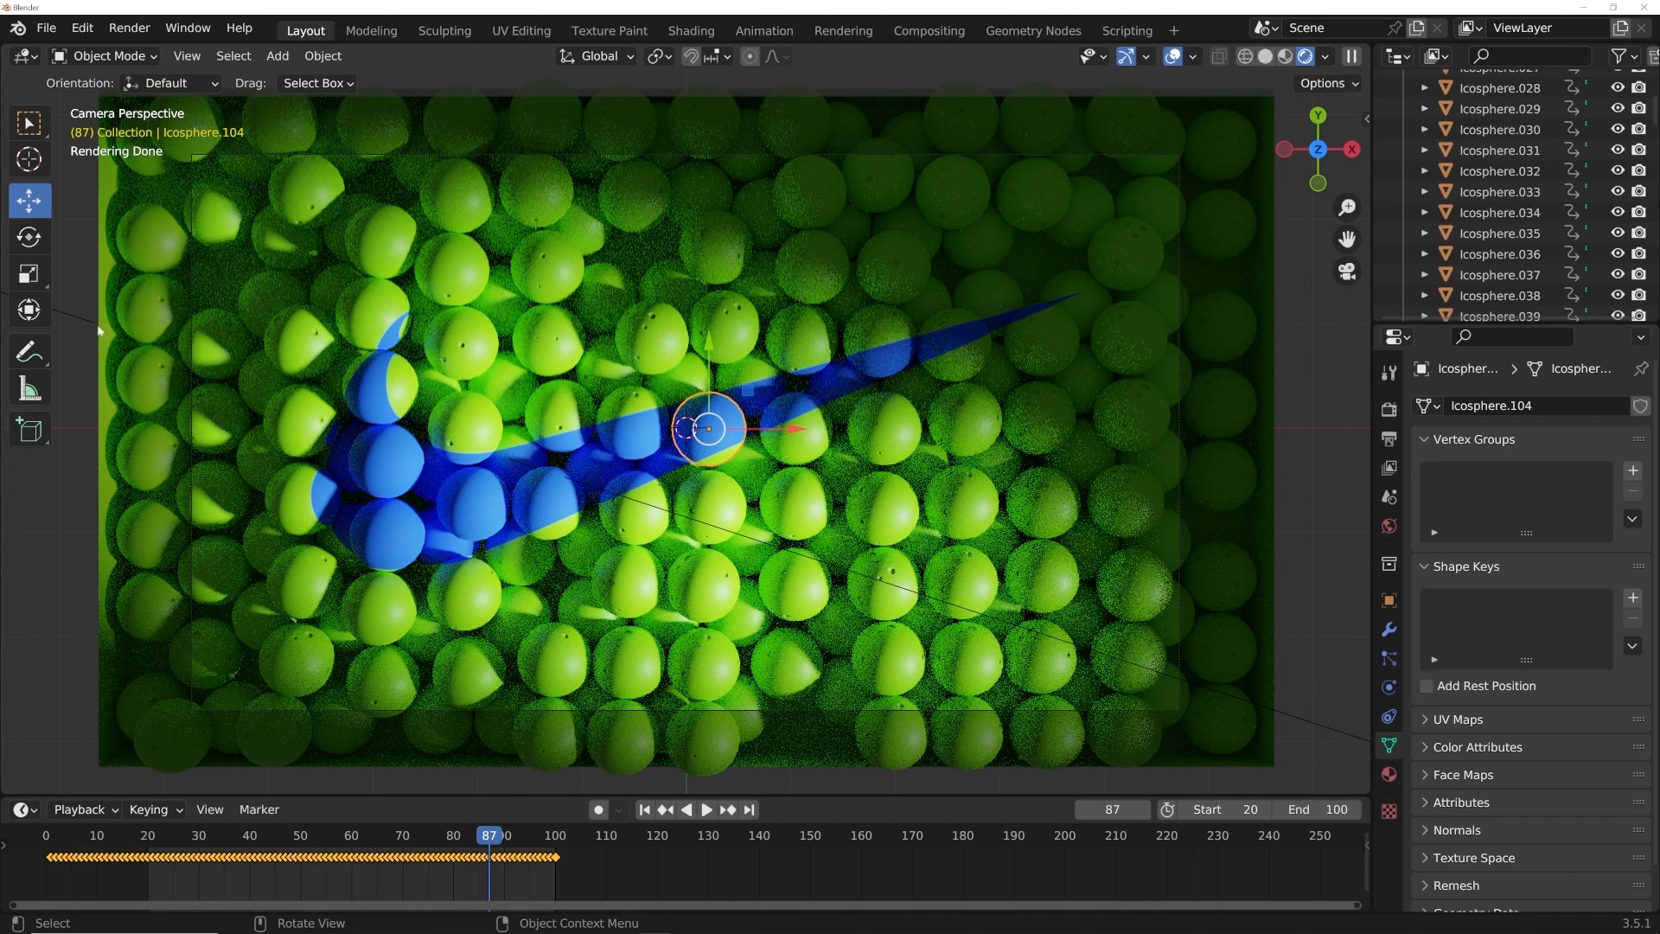
middle_drag(676, 495, 700, 586)
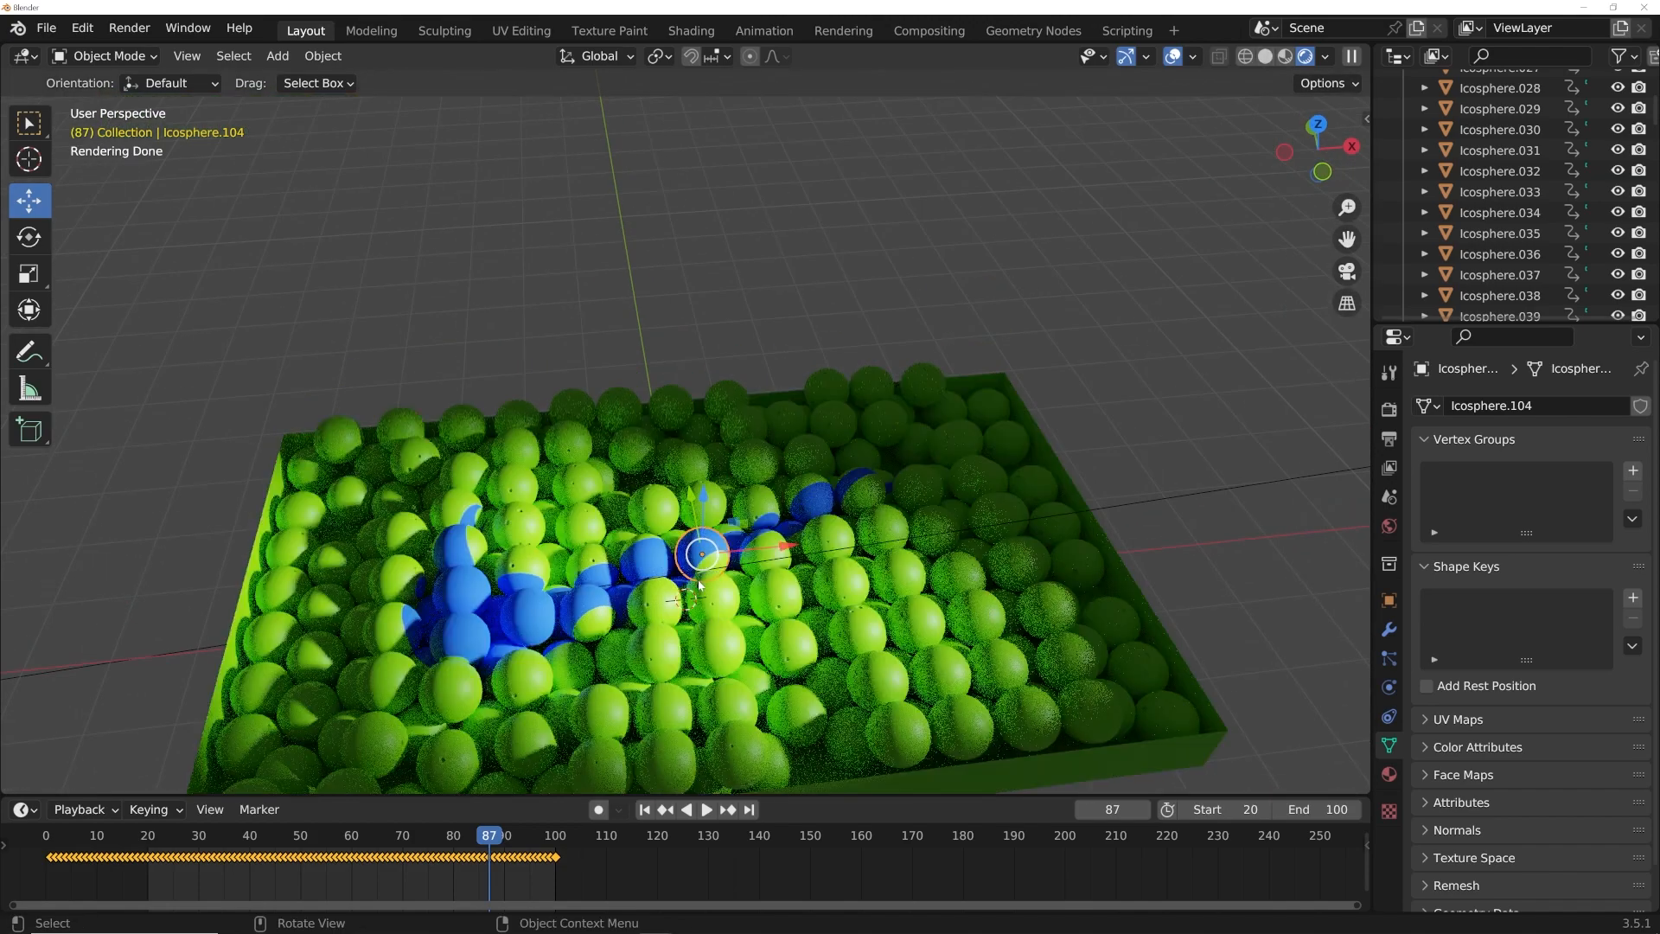
key(KP_Decimal)
scroll(651, 517, down, 13)
middle_drag(651, 516, 654, 609)
key(KP_0)
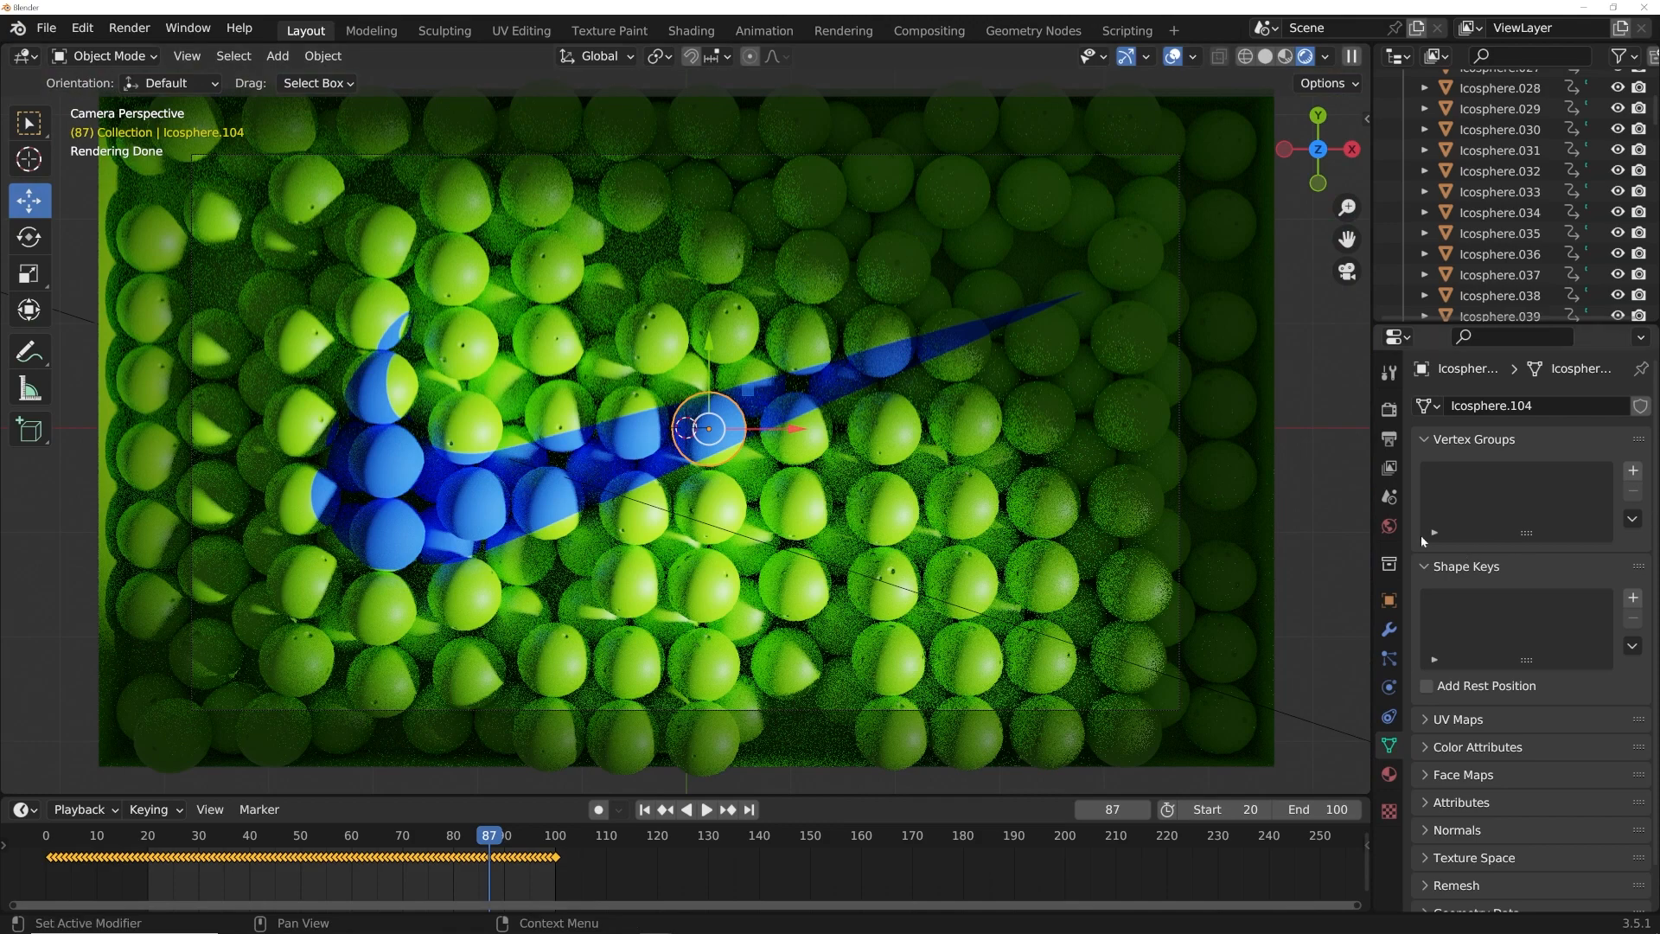
Step: Darken the world background color to black
click(1389, 526)
click(1600, 535)
drag(1604, 376, 1604, 390)
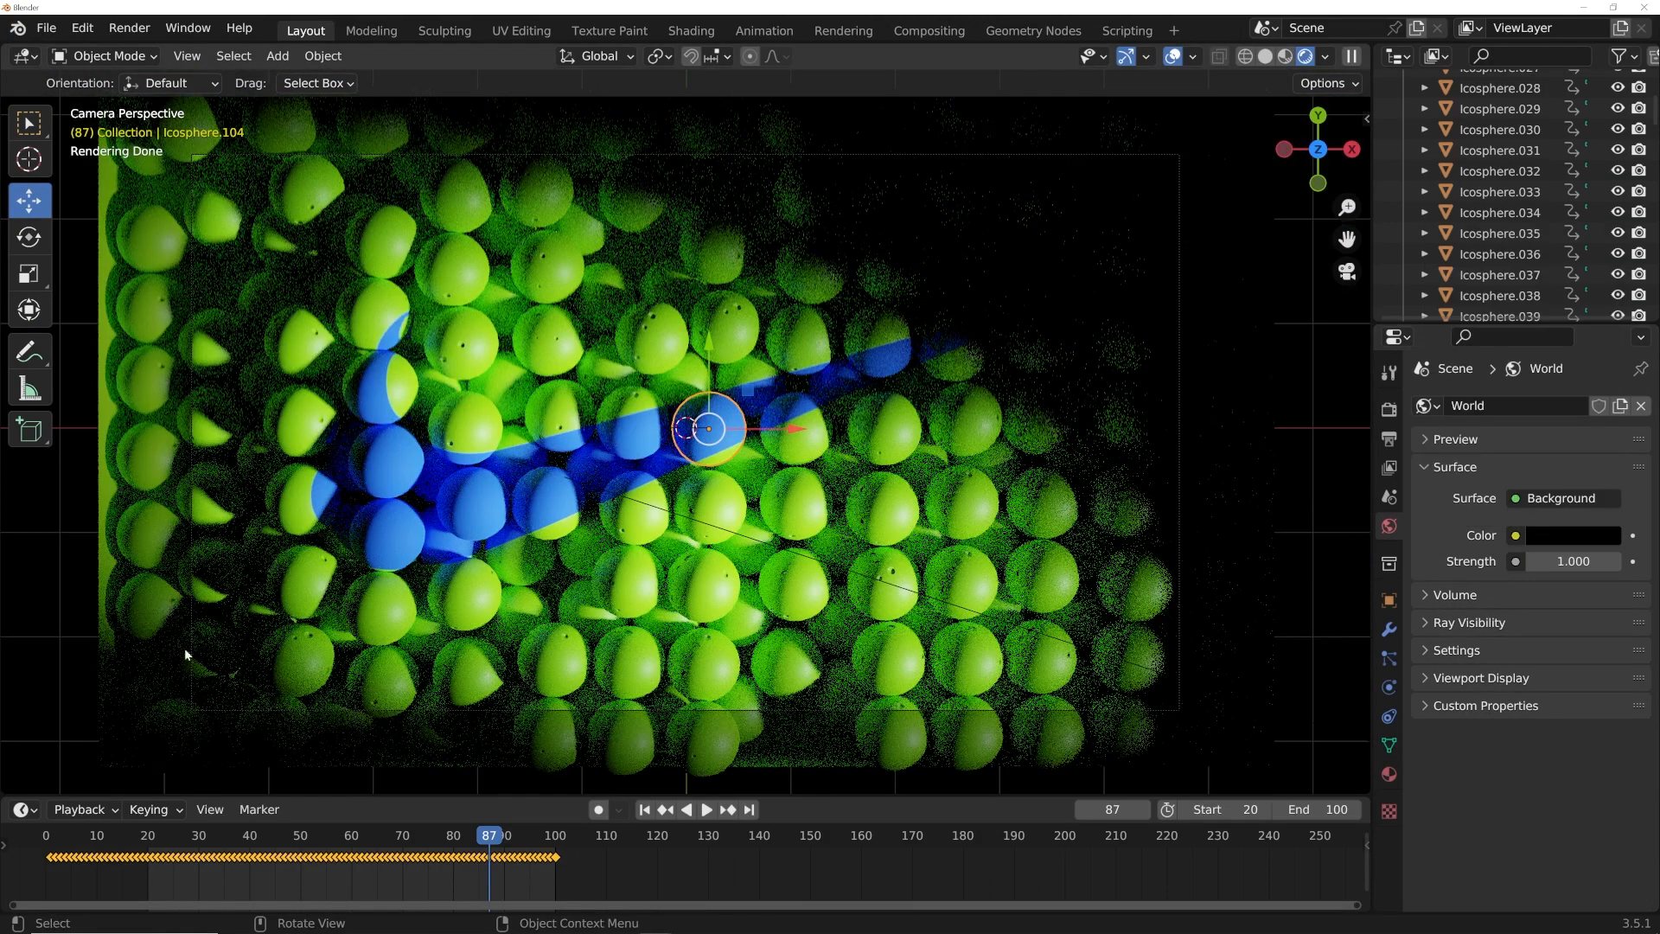
click(1267, 56)
Step: Use an environment texture for the world color and load the autoshop_01 HDRI from the Desktop files
click(1515, 535)
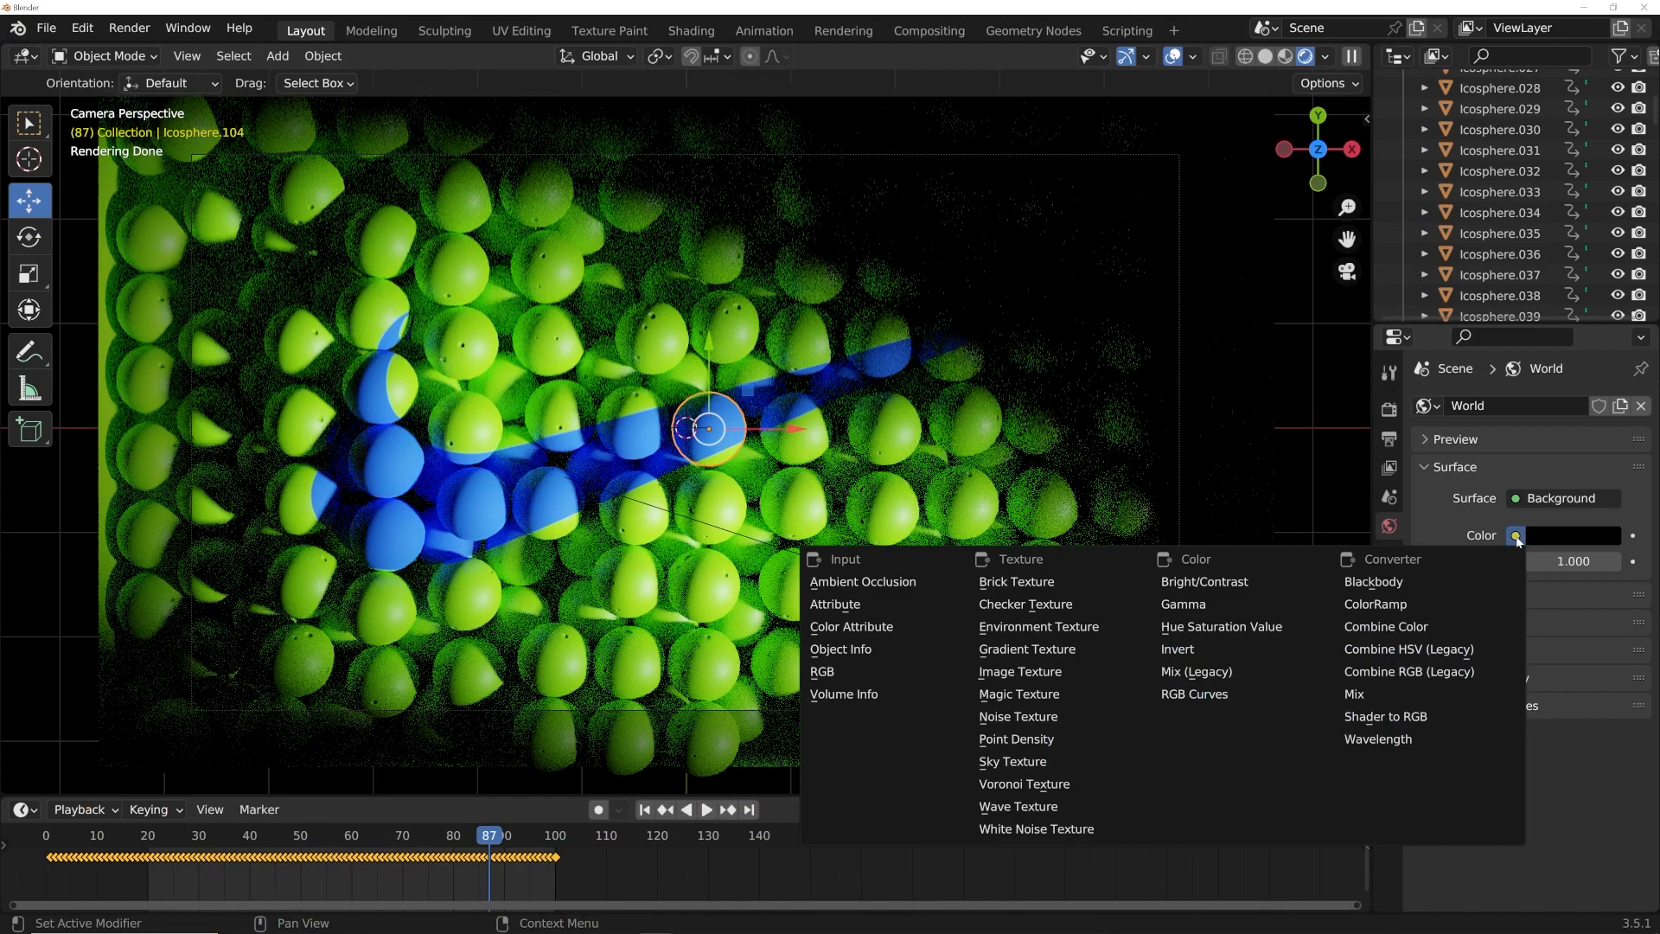
click(1082, 632)
click(1599, 561)
click(259, 396)
scroll(894, 470, down, 8)
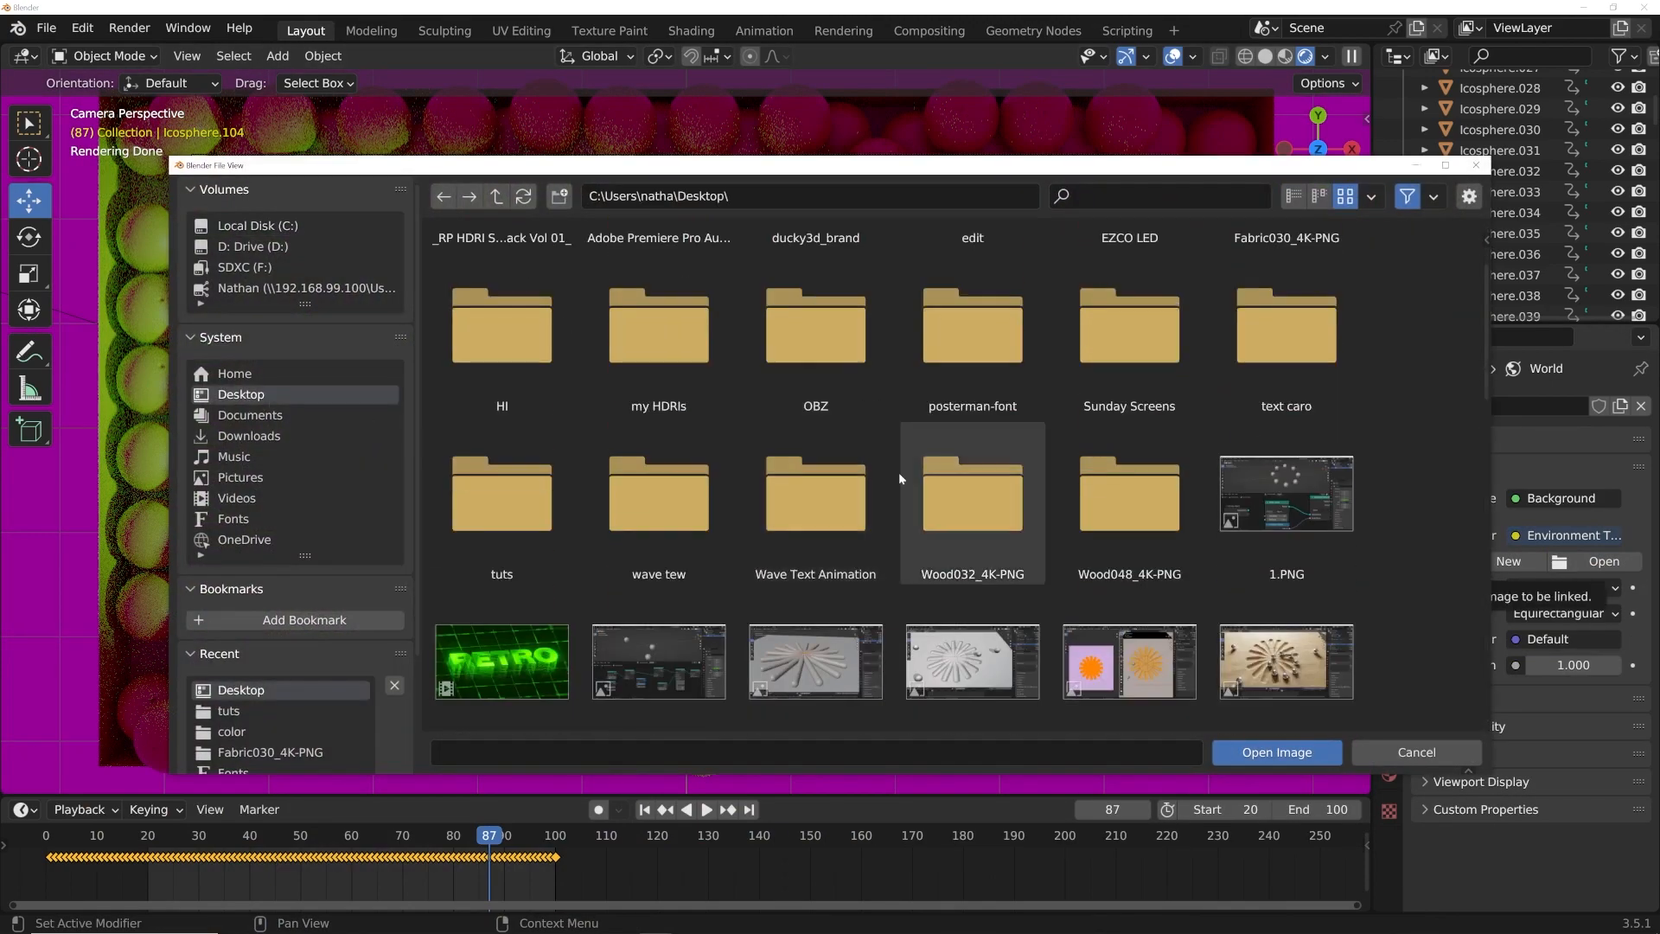
double_click(785, 541)
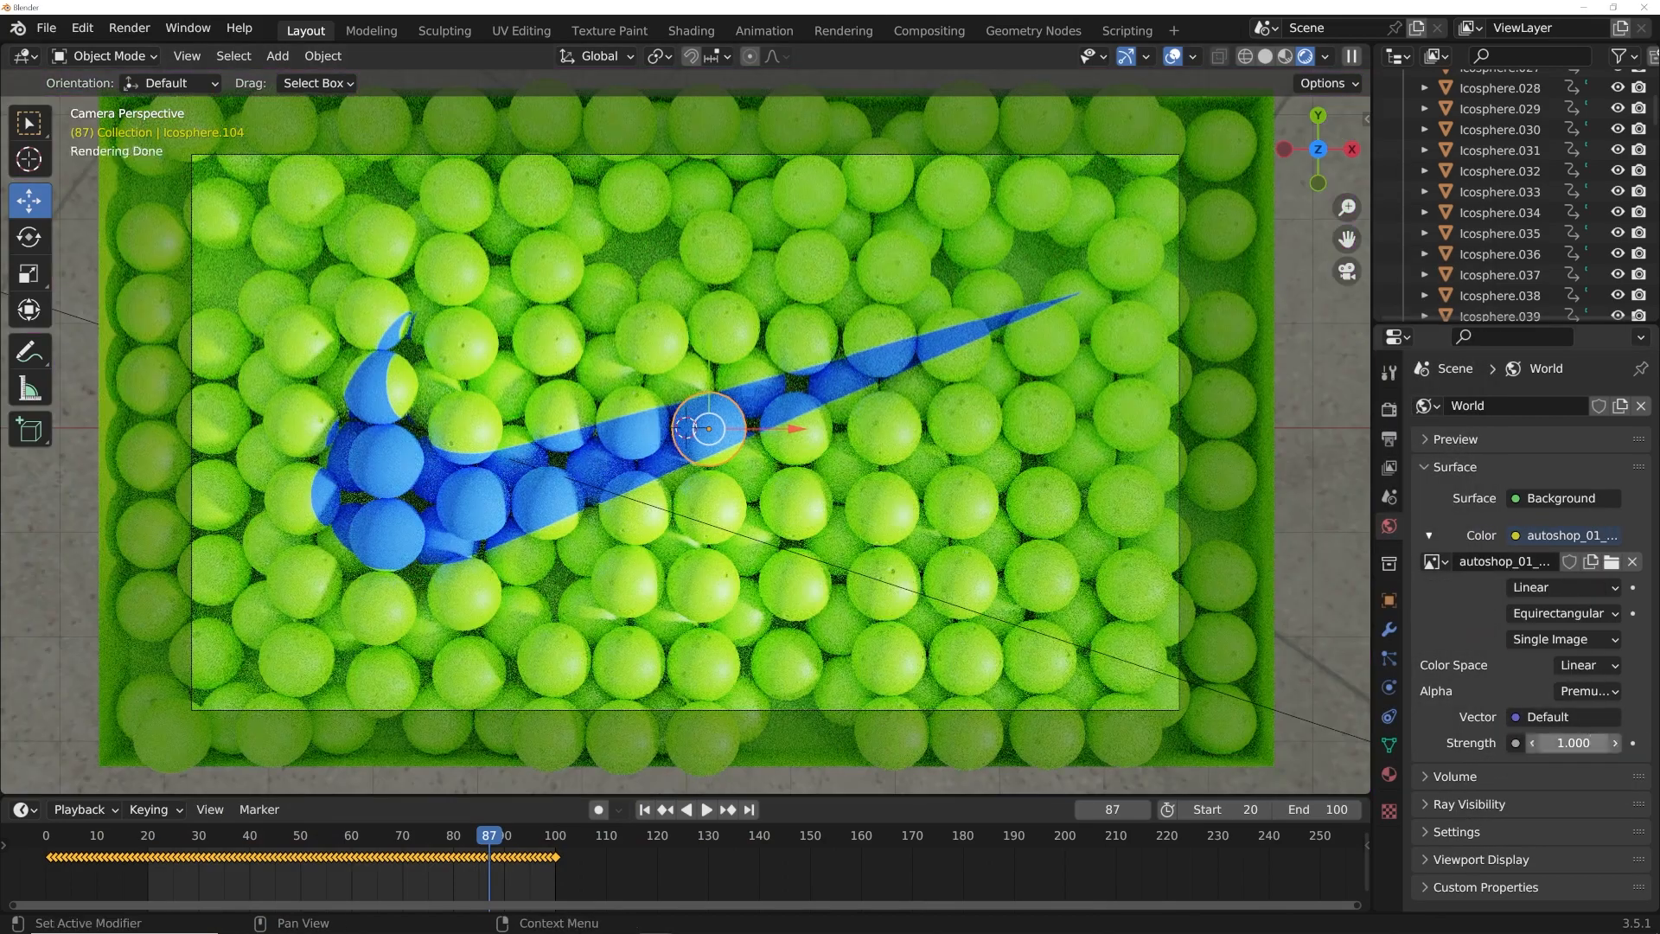
Step: Set the world background strength to 0.2
click(1573, 743)
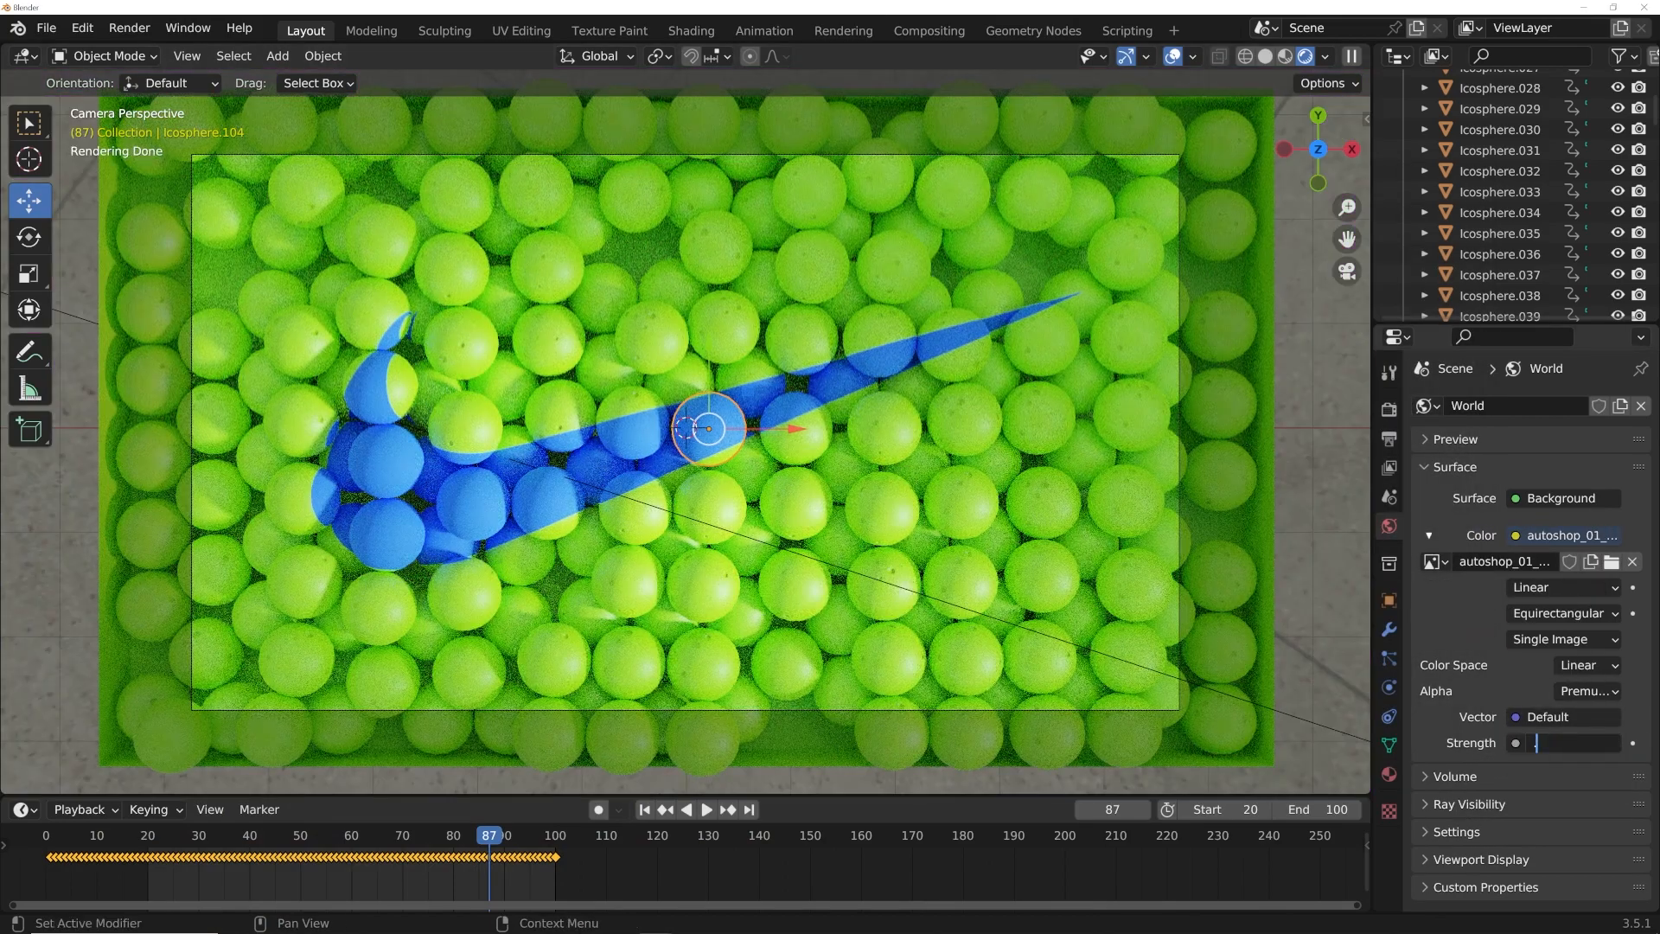
text(0.2)
key(Return)
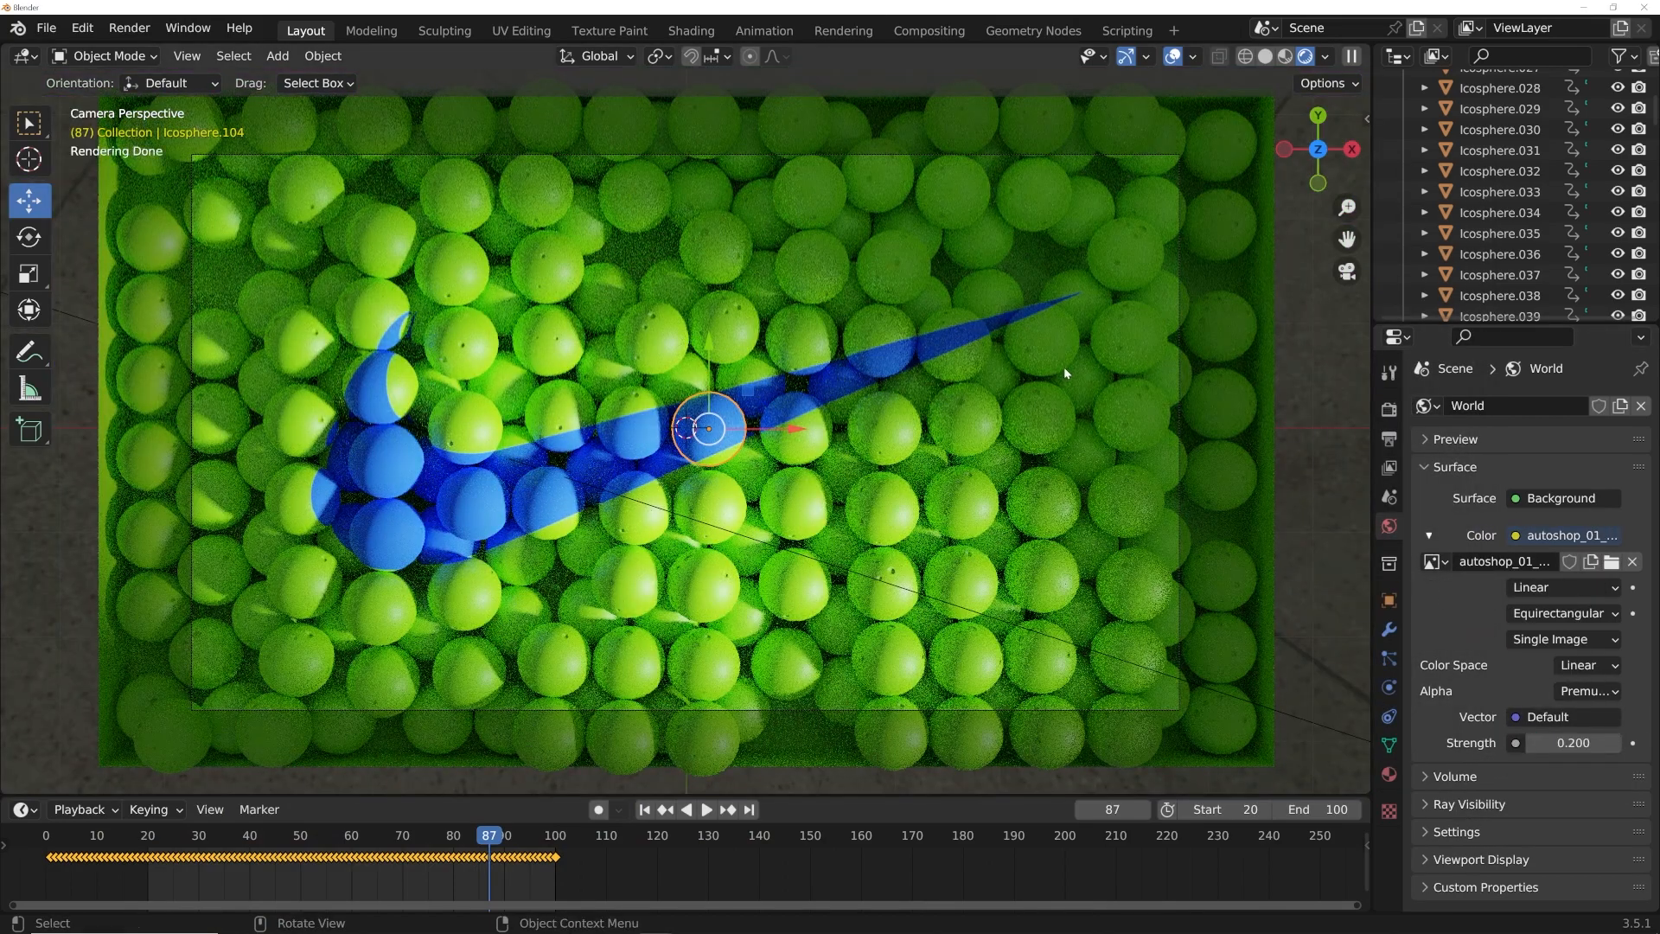
Step: Switch the viewport to solid shading, then render a still image of frame 87 and inspect it
click(1265, 55)
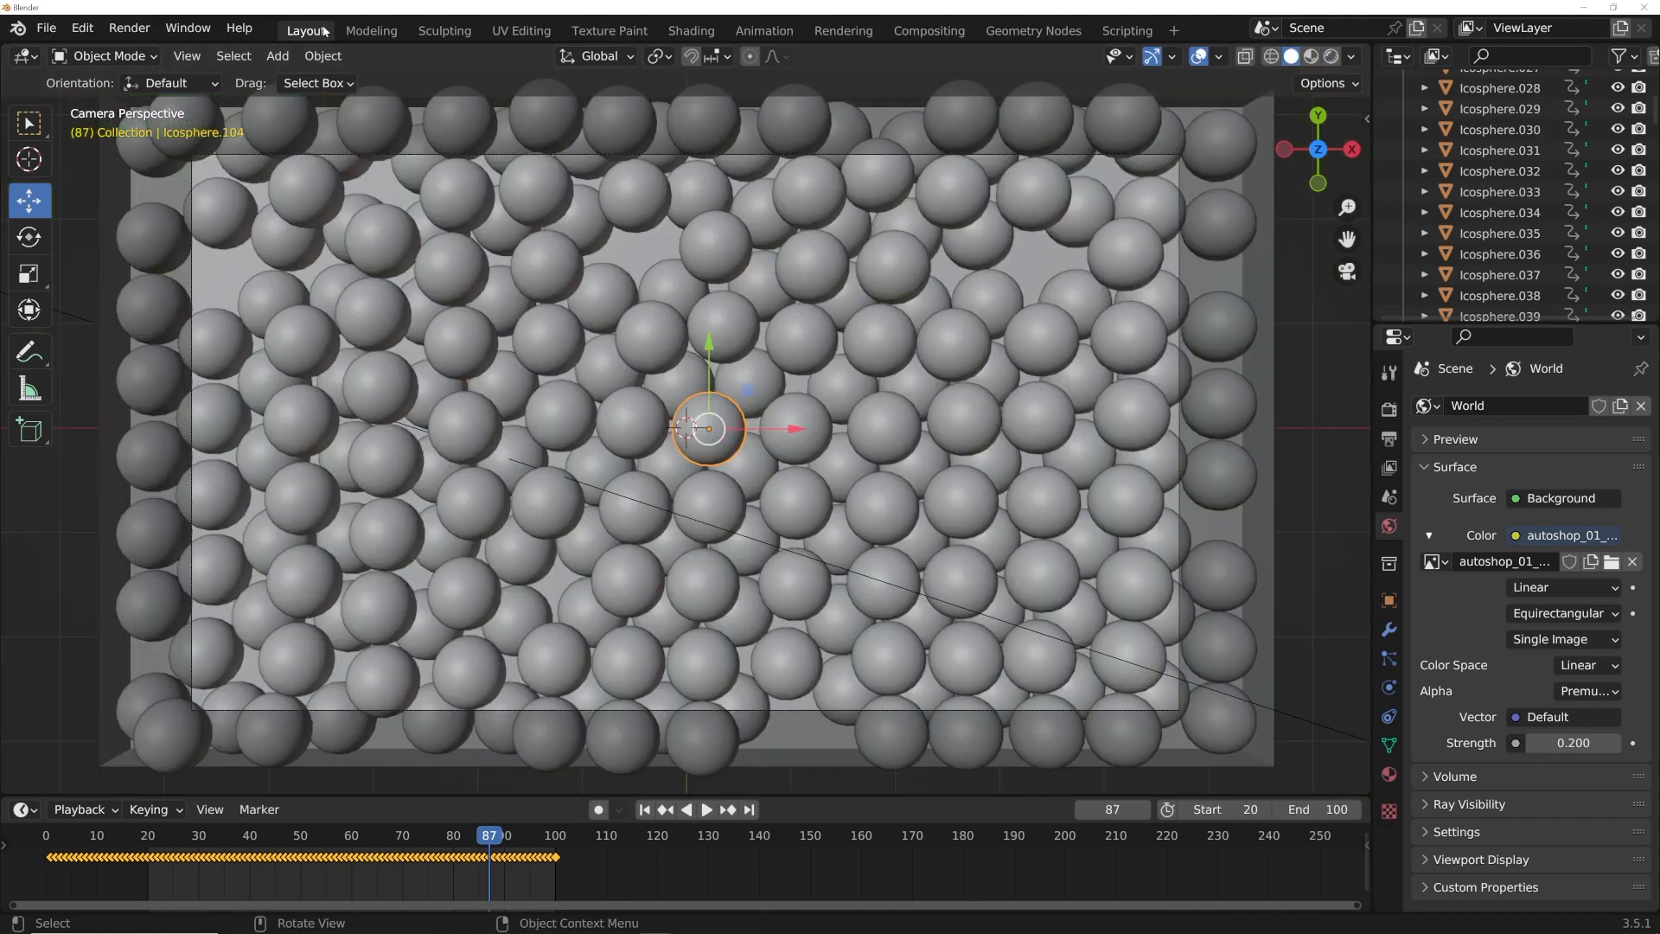
click(130, 28)
click(173, 52)
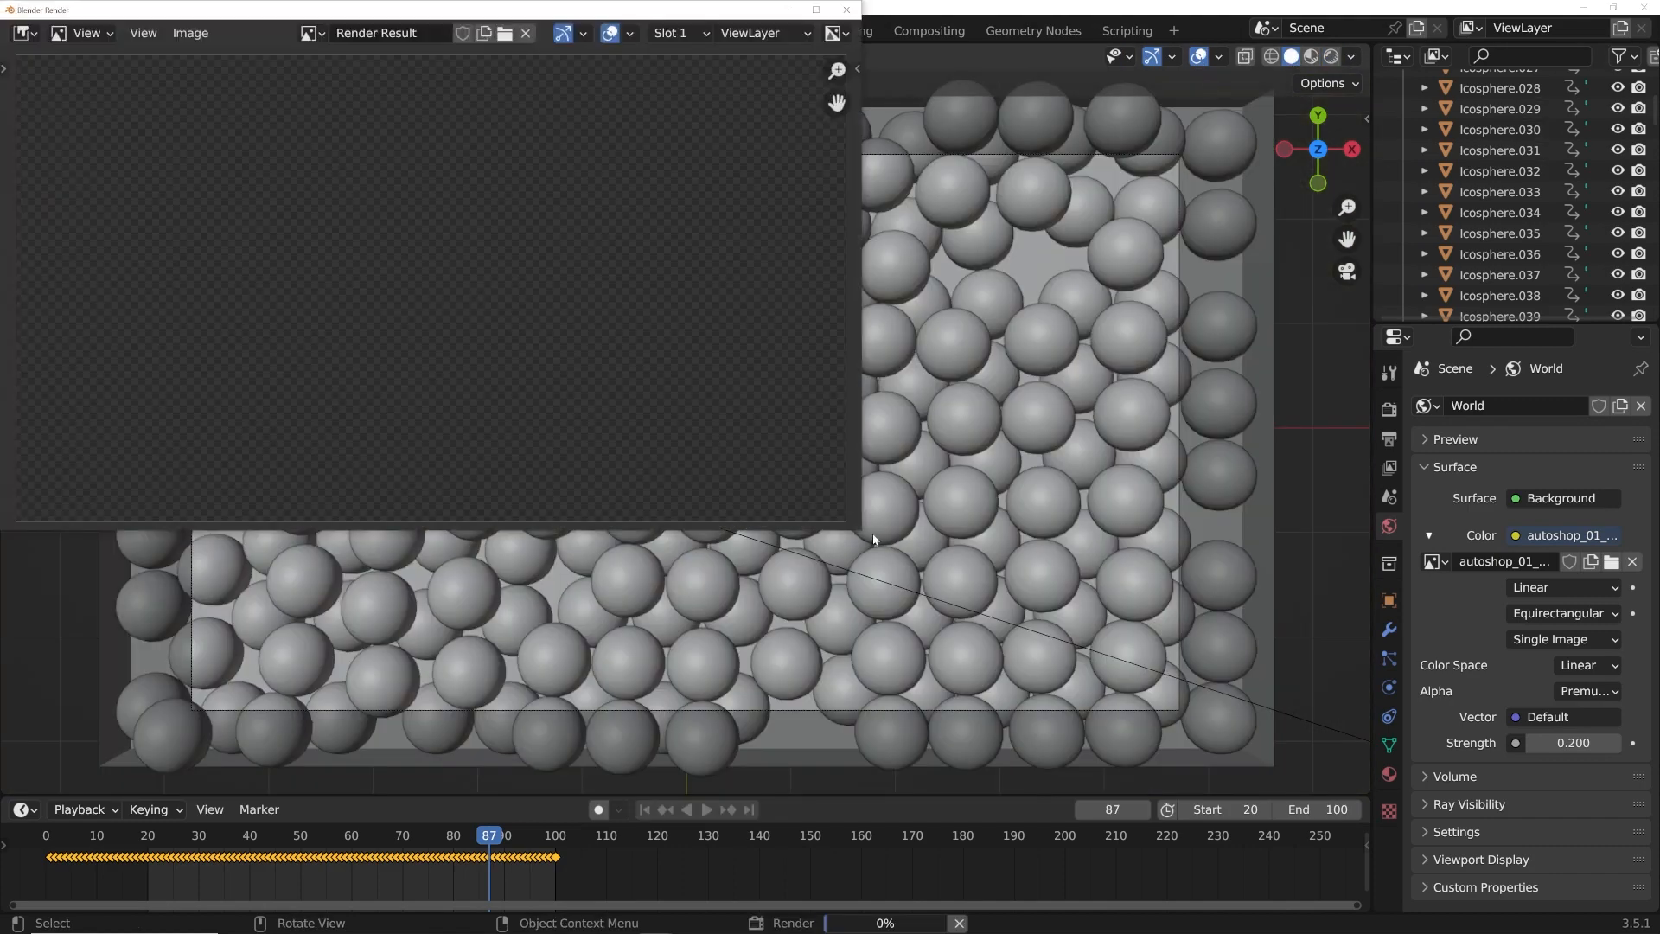
scroll(542, 324, up, 5)
scroll(543, 324, down, 7)
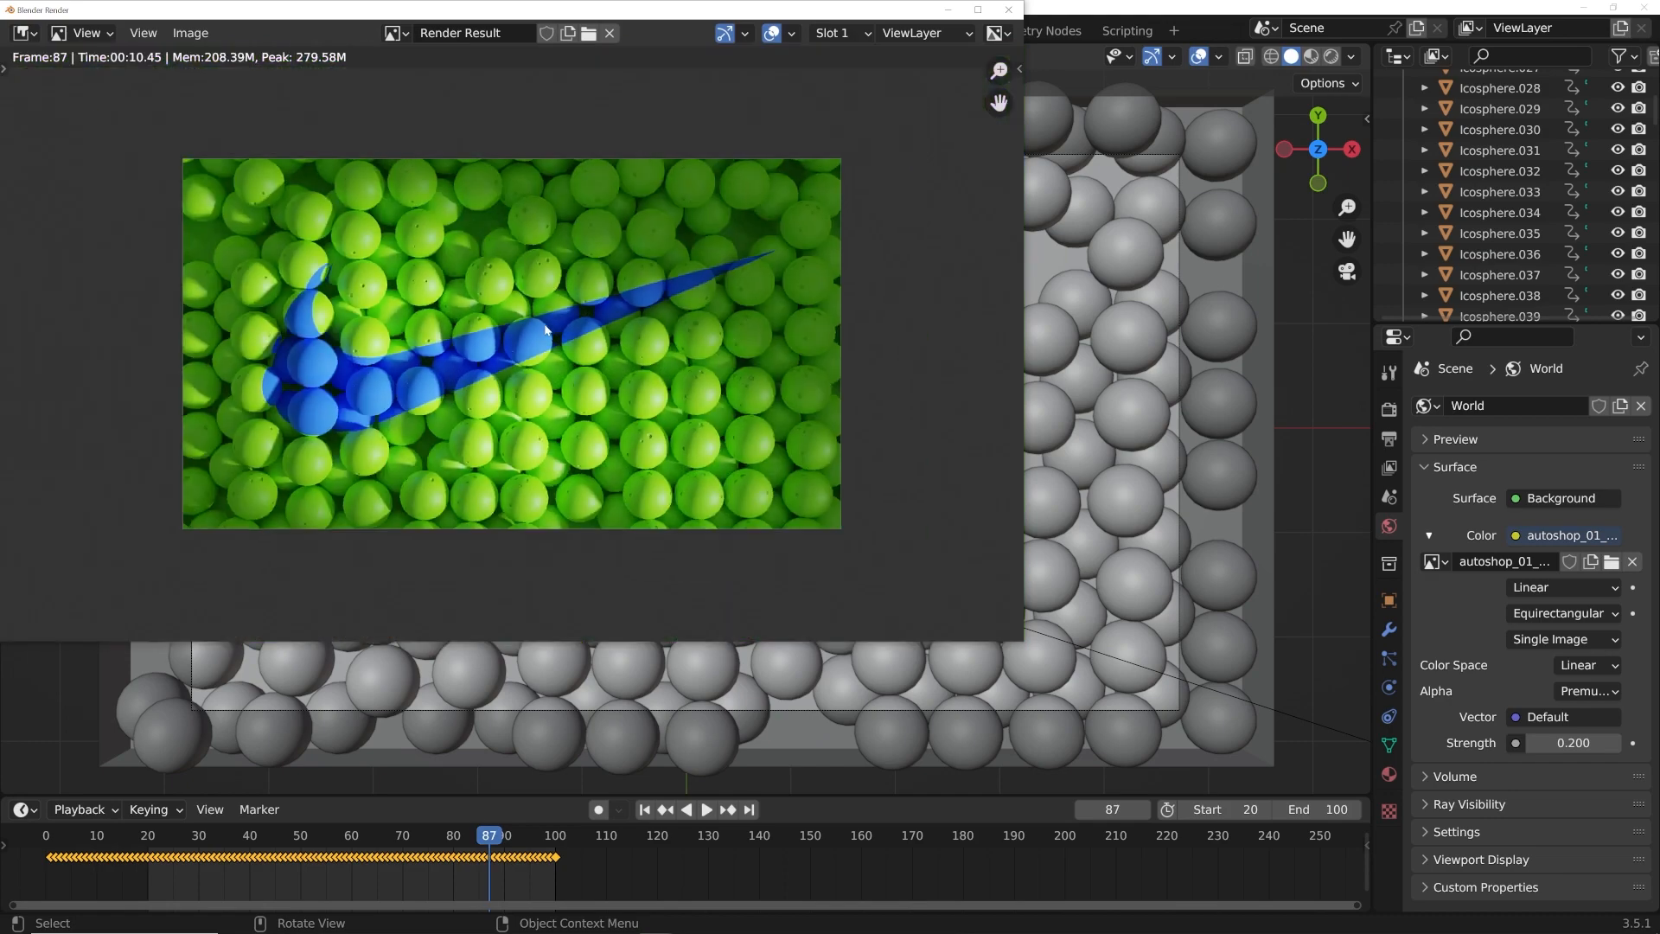
scroll(611, 335, up, 2)
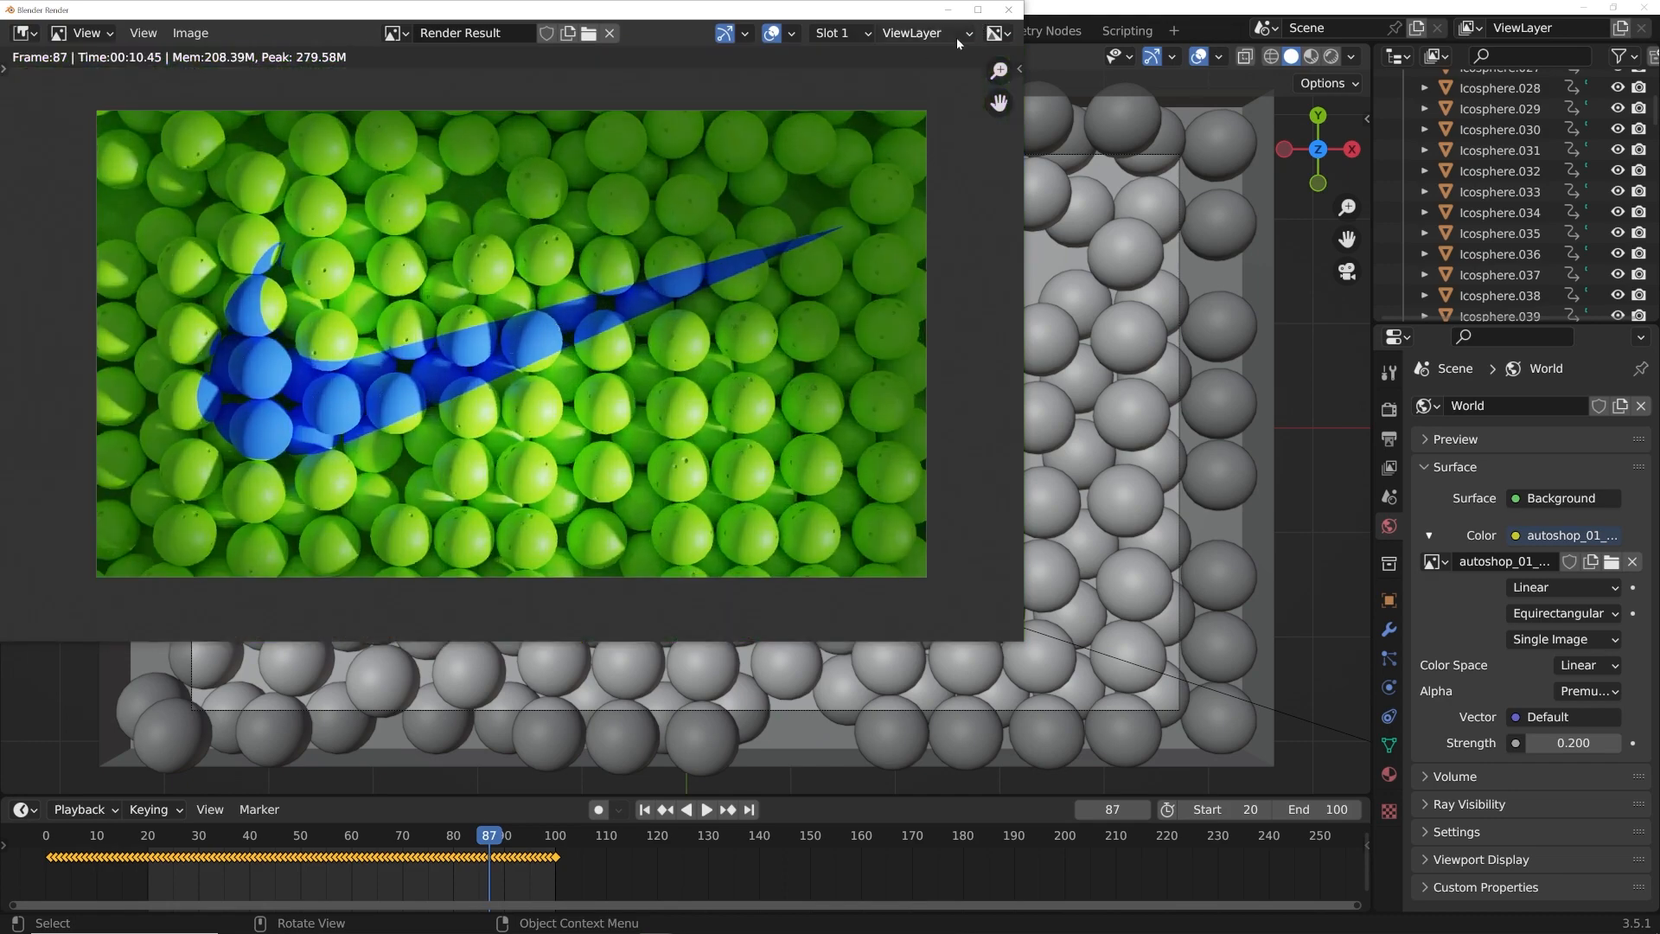
scroll(497, 178, up, 4)
scroll(536, 183, down, 4)
click(952, 10)
Step: Enable the Denoising Data pass for the view layer and switch to the Compositing workspace
click(1389, 496)
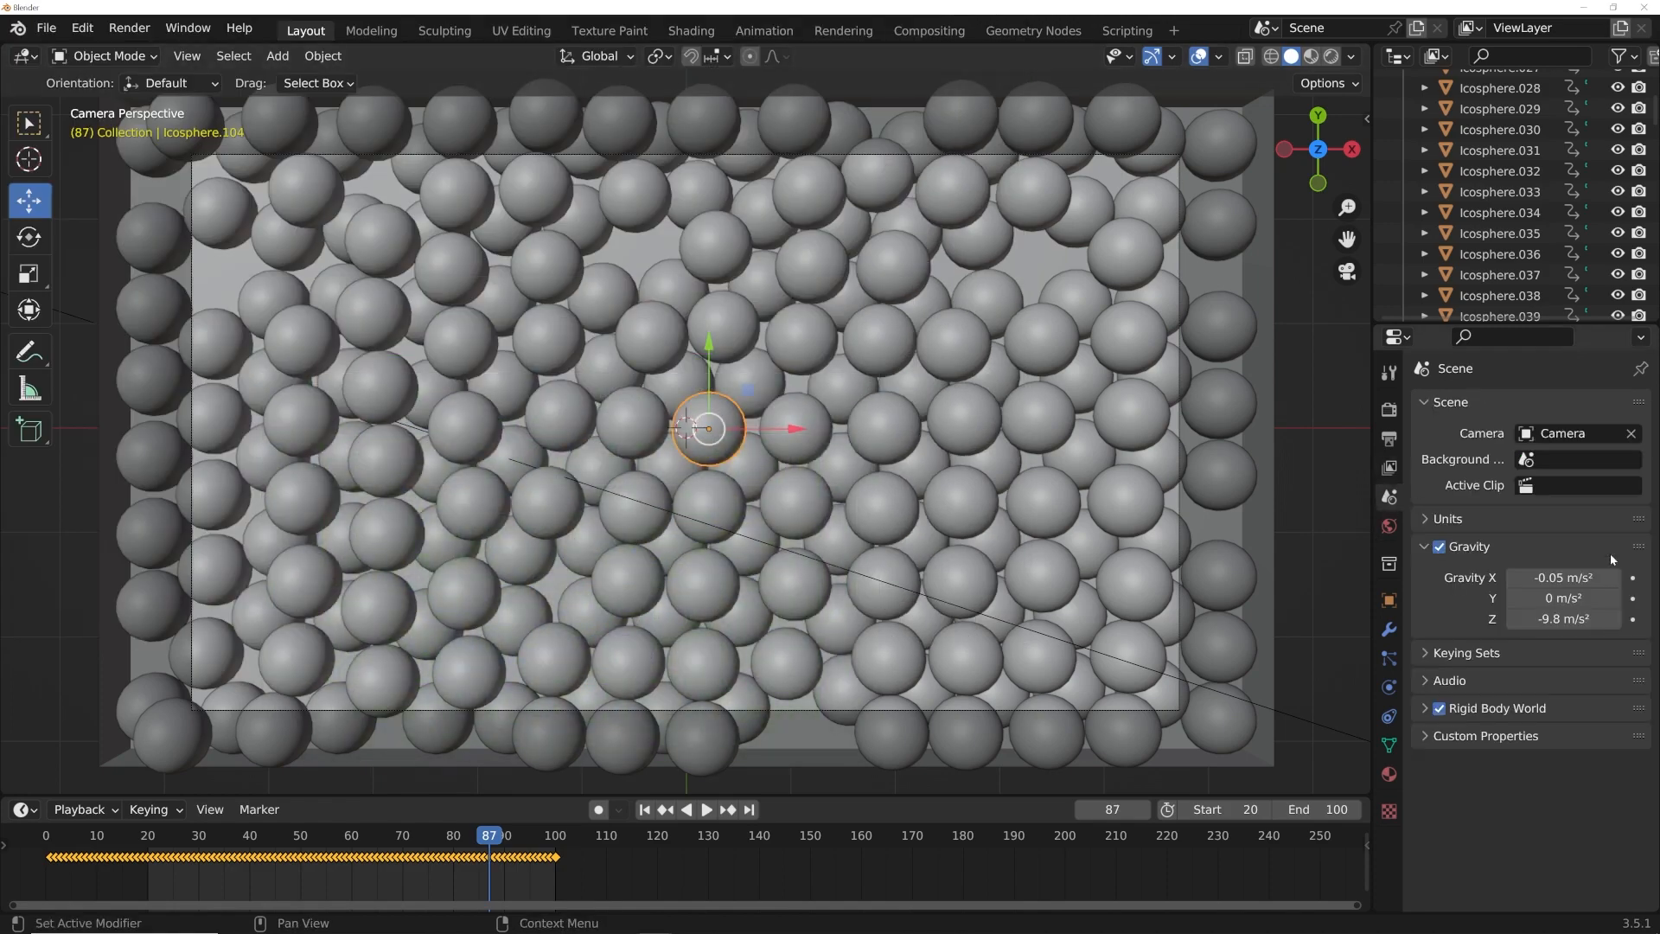
click(1388, 467)
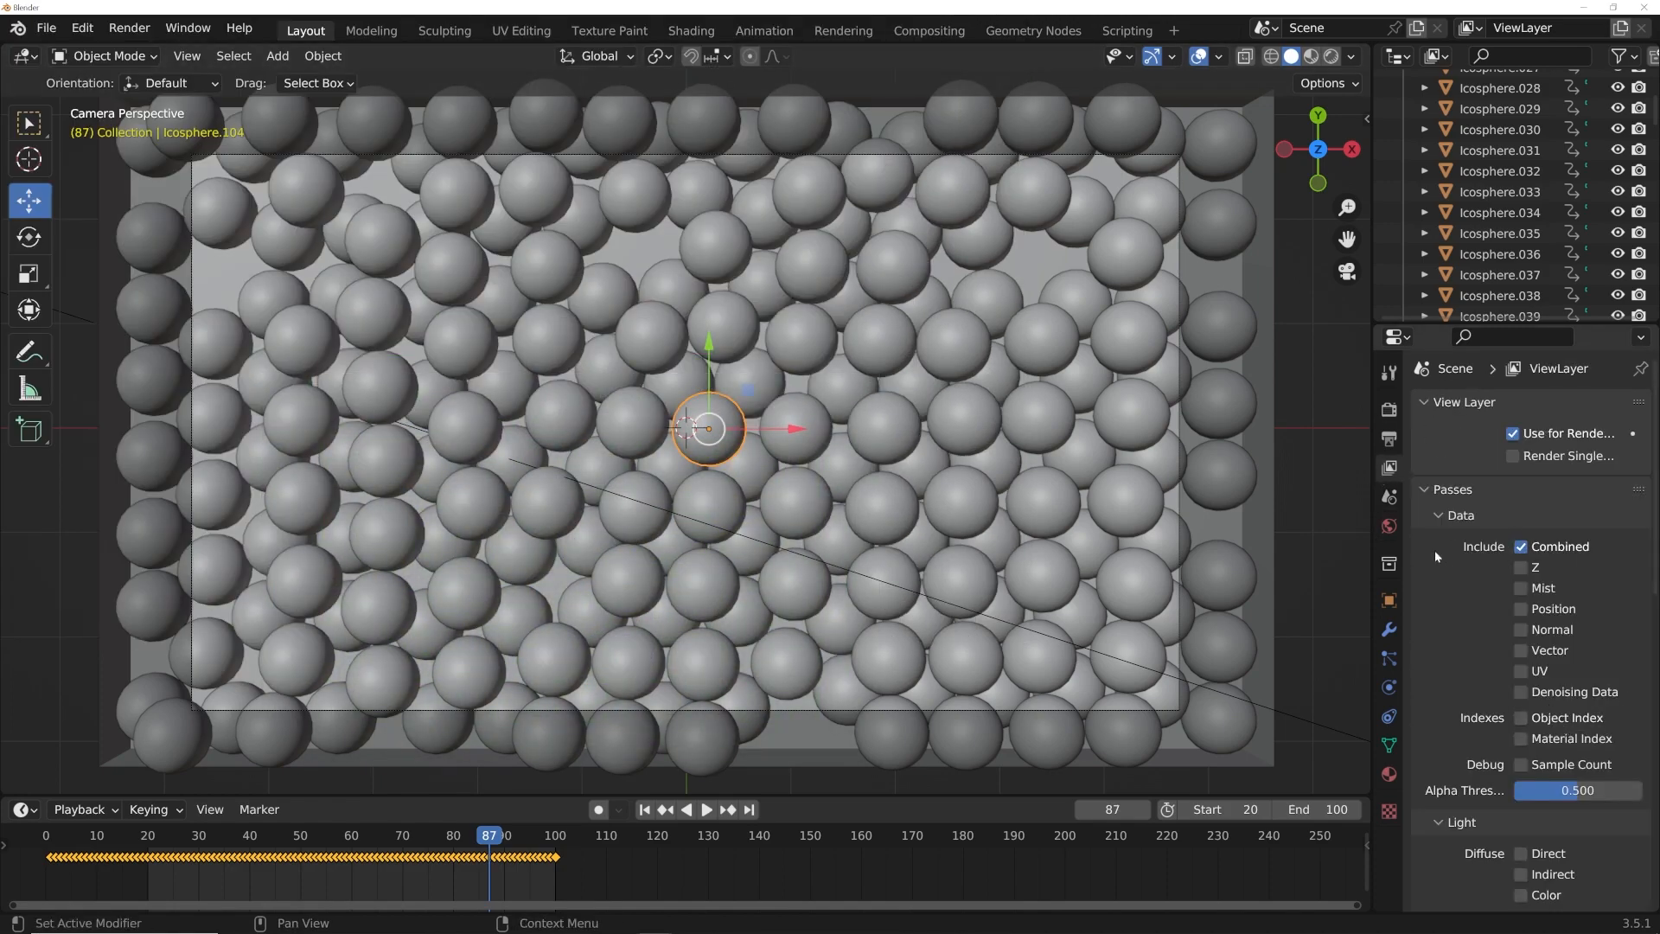
click(929, 30)
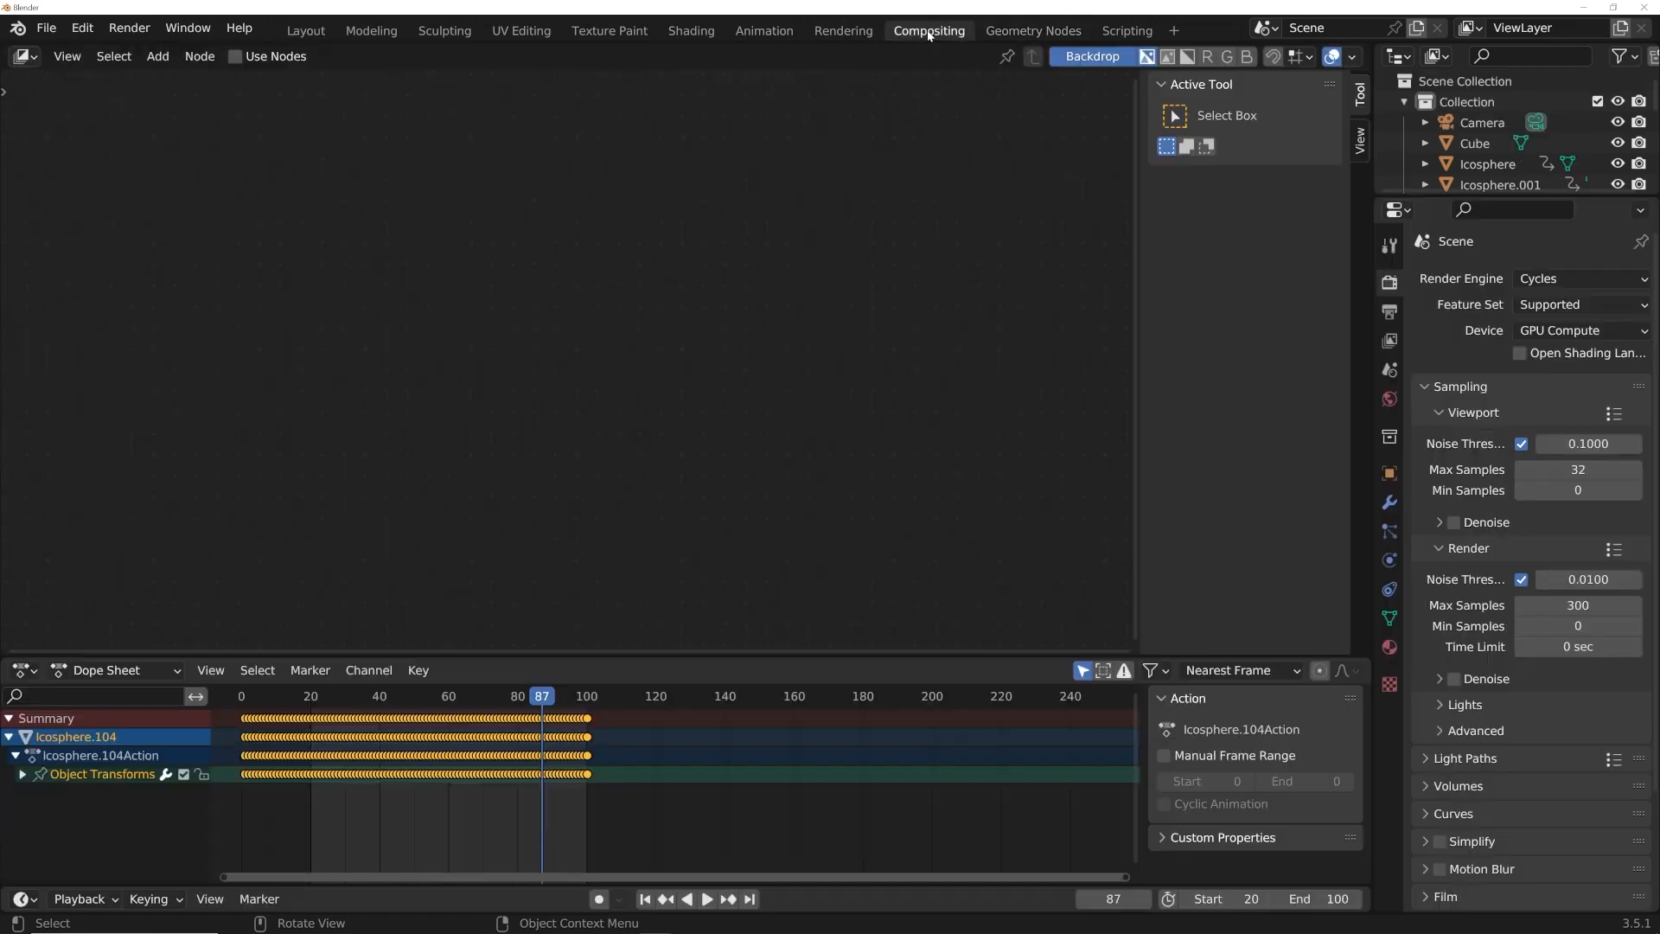
Step: Enable nodes in the compositor and add a Viewer node below the Composite node
click(238, 58)
key(shift+a)
text(vie)
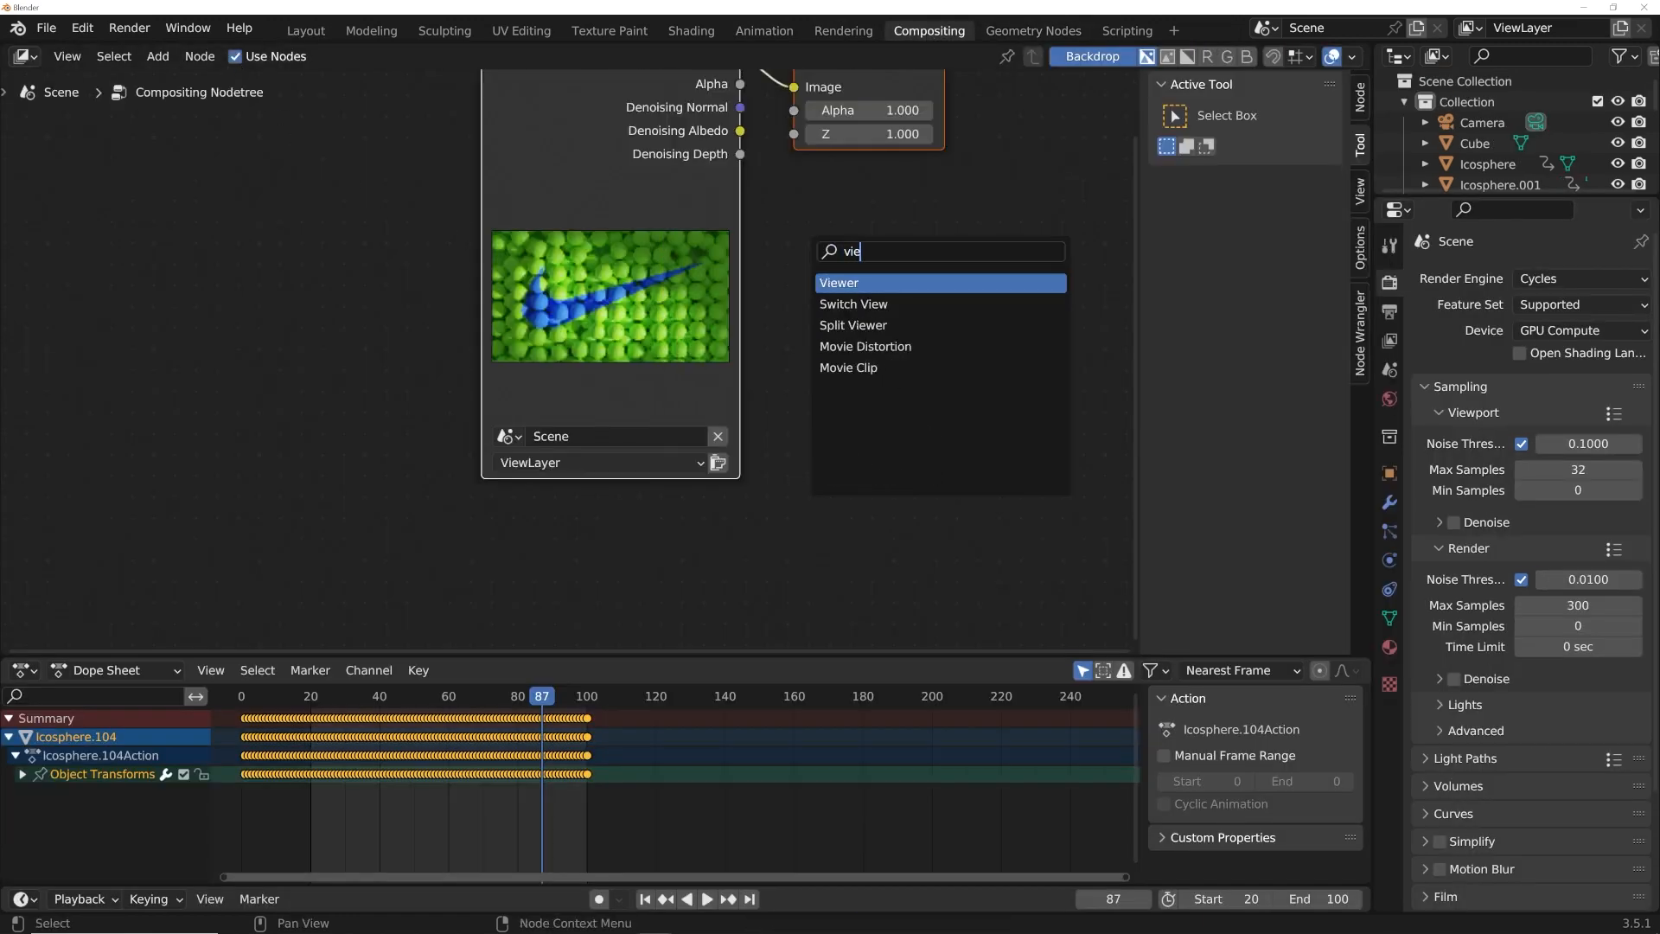
key(Return)
click(876, 271)
Step: Link the Render Layers image to the Viewer and route both output links through one reroute point, moving Render Layers away to make room
middle_drag(877, 271, 889, 384)
drag(720, 264, 416, 271)
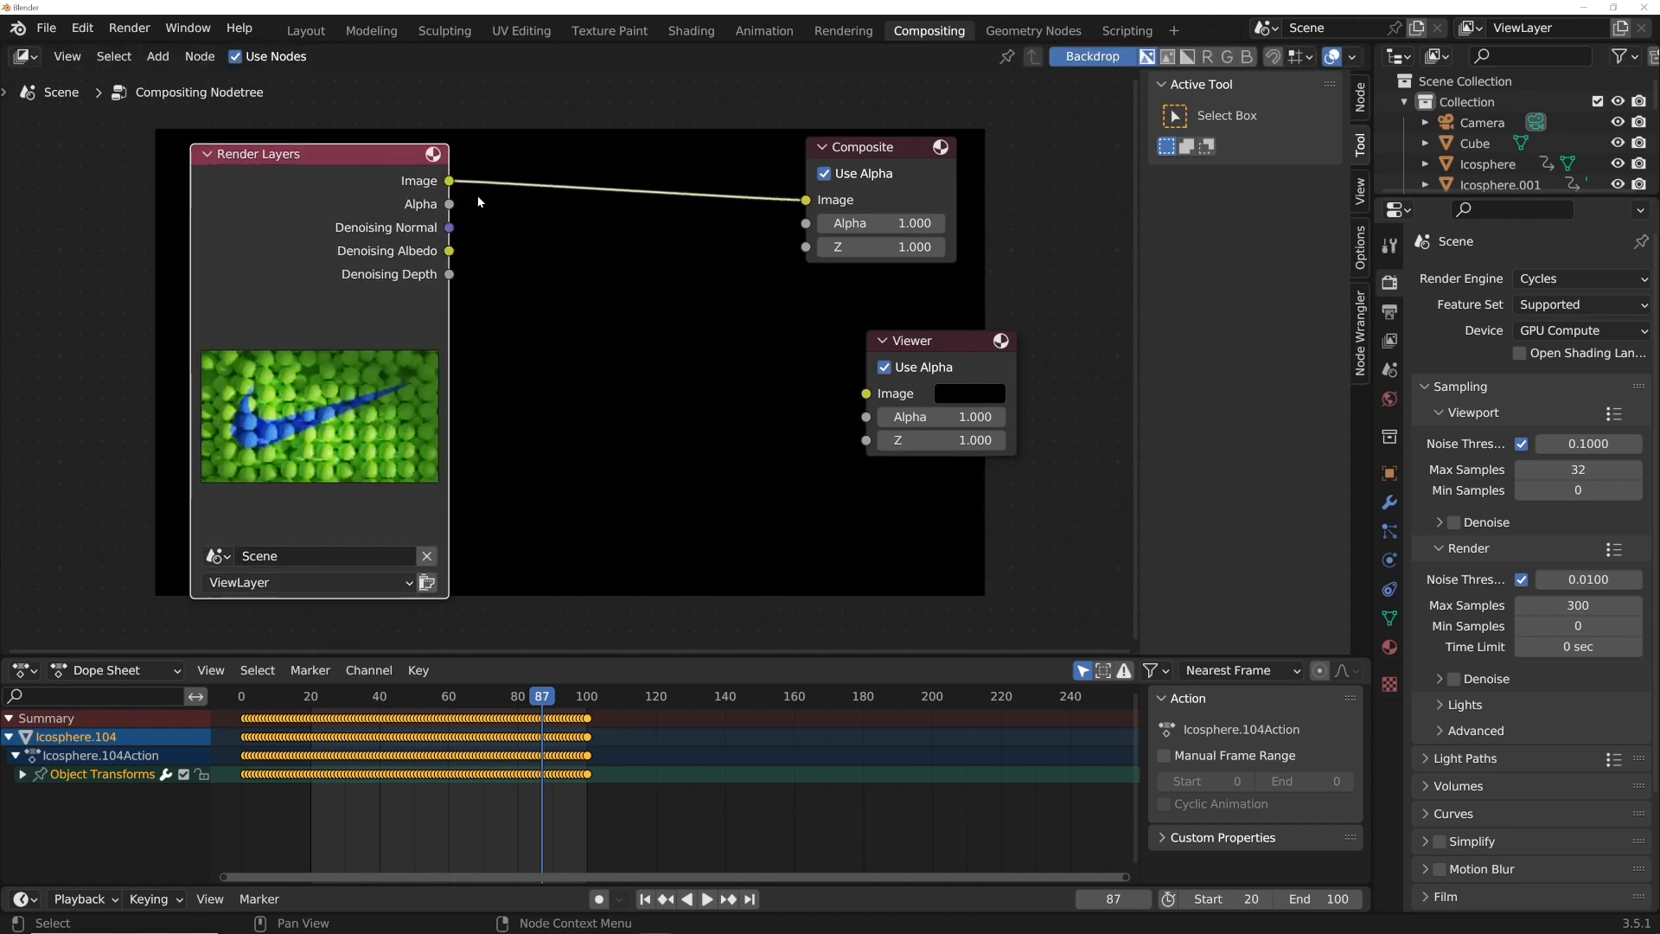
drag(449, 182, 847, 393)
drag(858, 399, 854, 391)
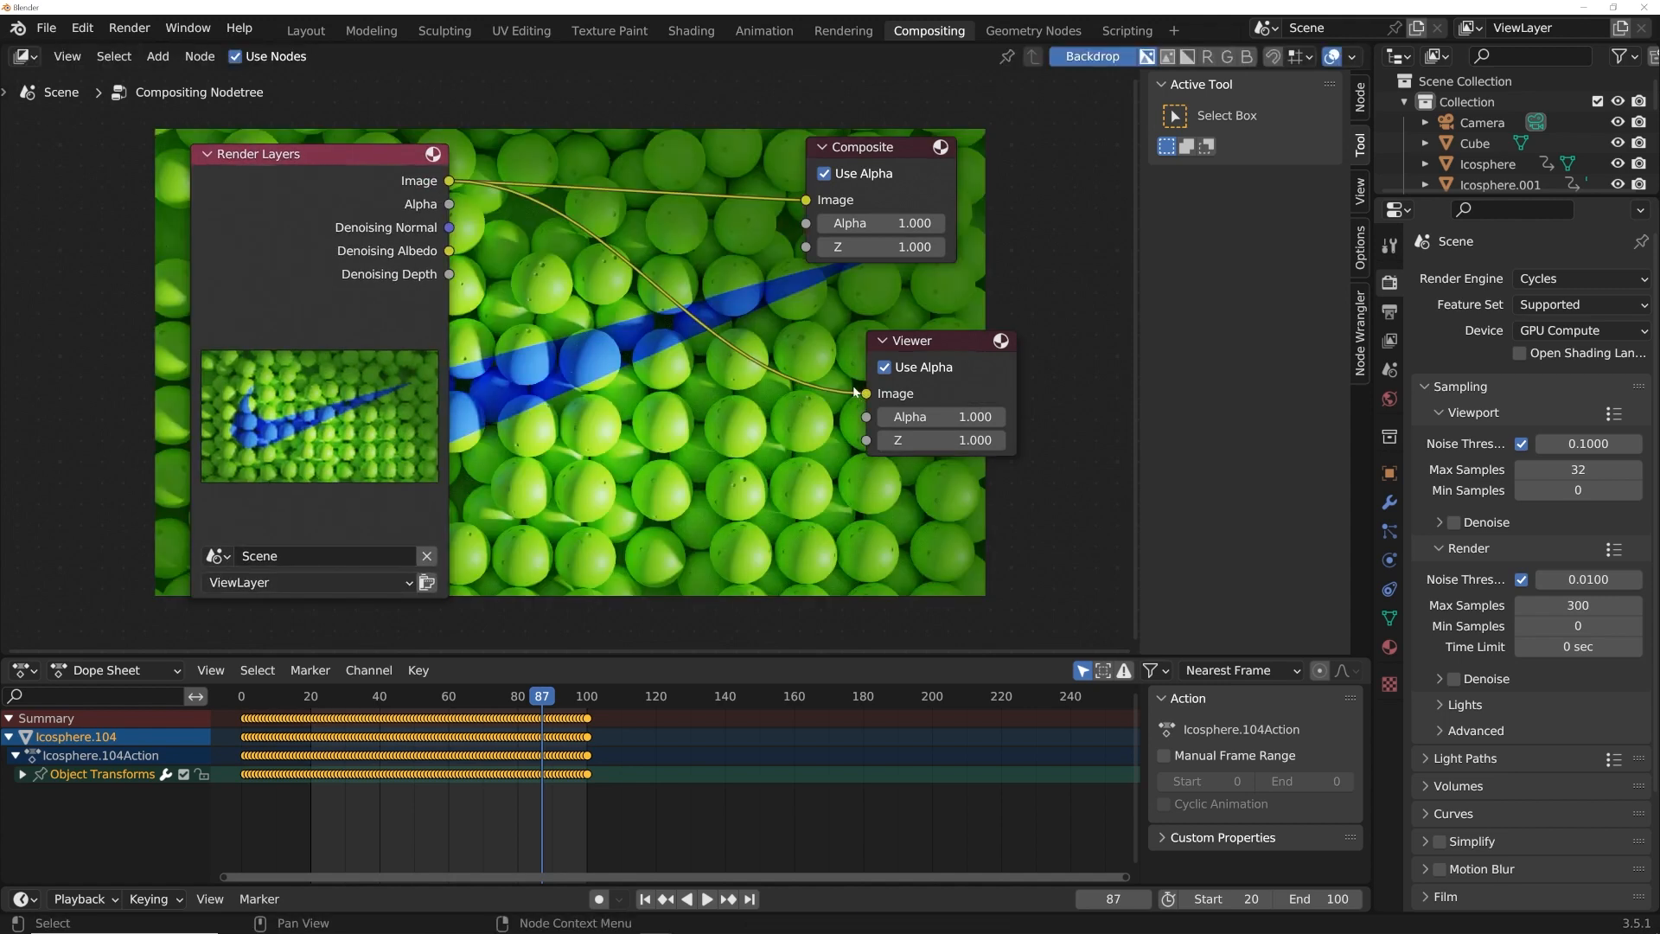
shift+right_drag(765, 151, 722, 368)
middle_drag(381, 176, 537, 214)
drag(538, 213, 192, 223)
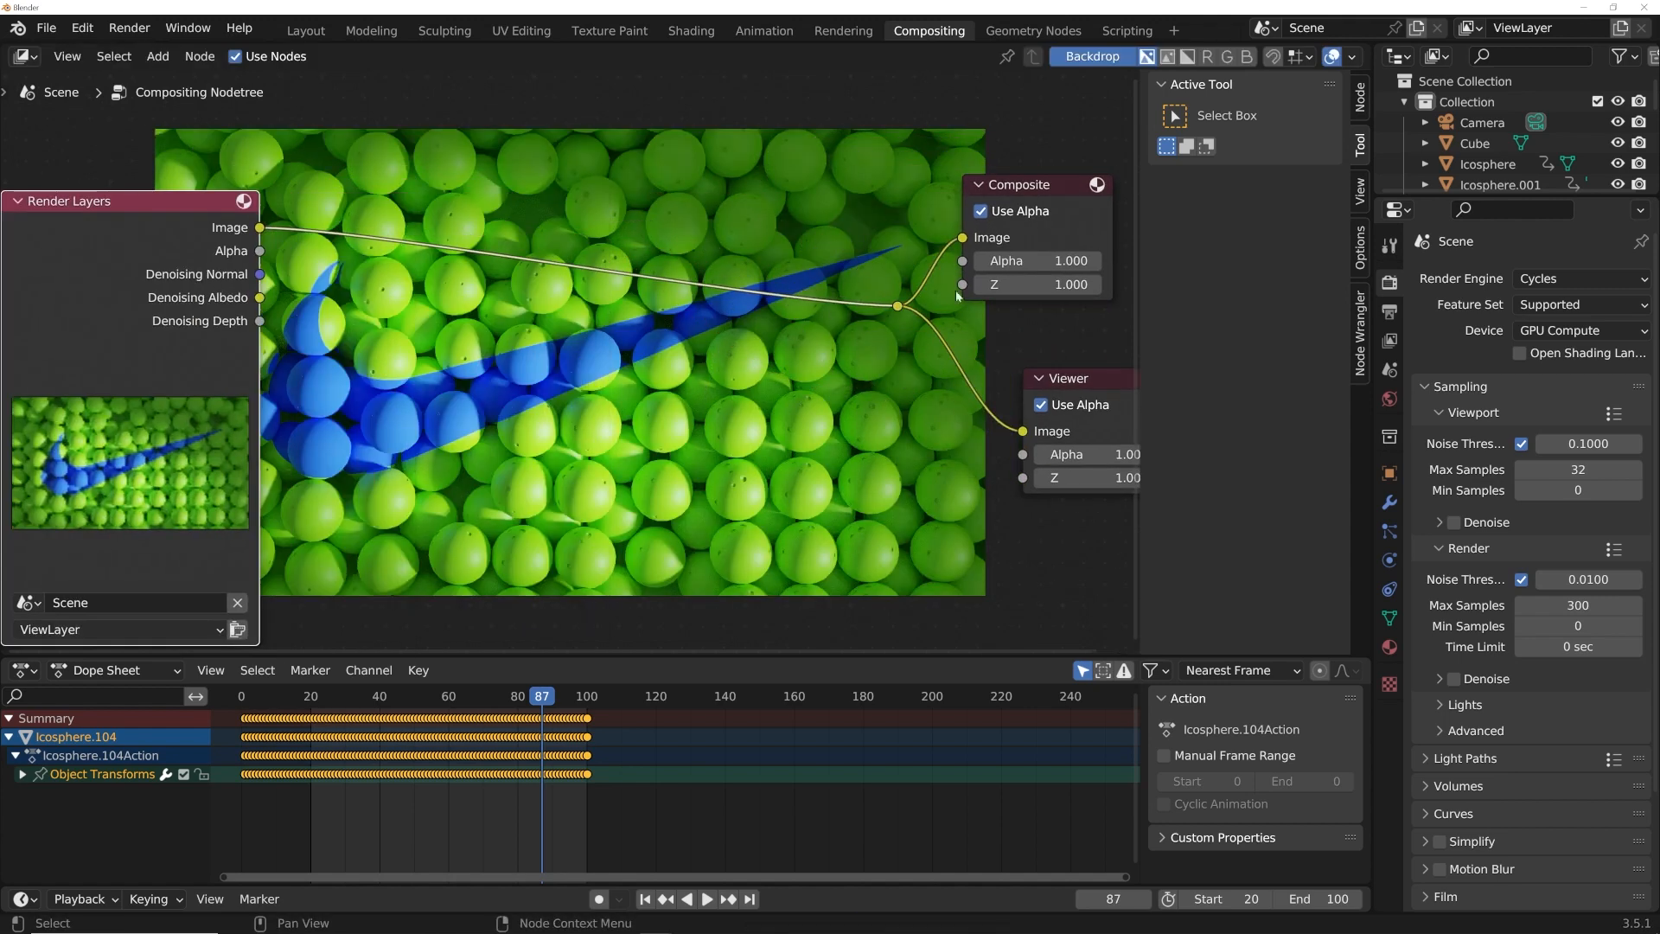
Step: Insert a Denoise node after Render Layers and link Denoising Normal and Denoising Albedo to its Normal and Albedo inputs
key(shift+a)
click(686, 218)
text(de)
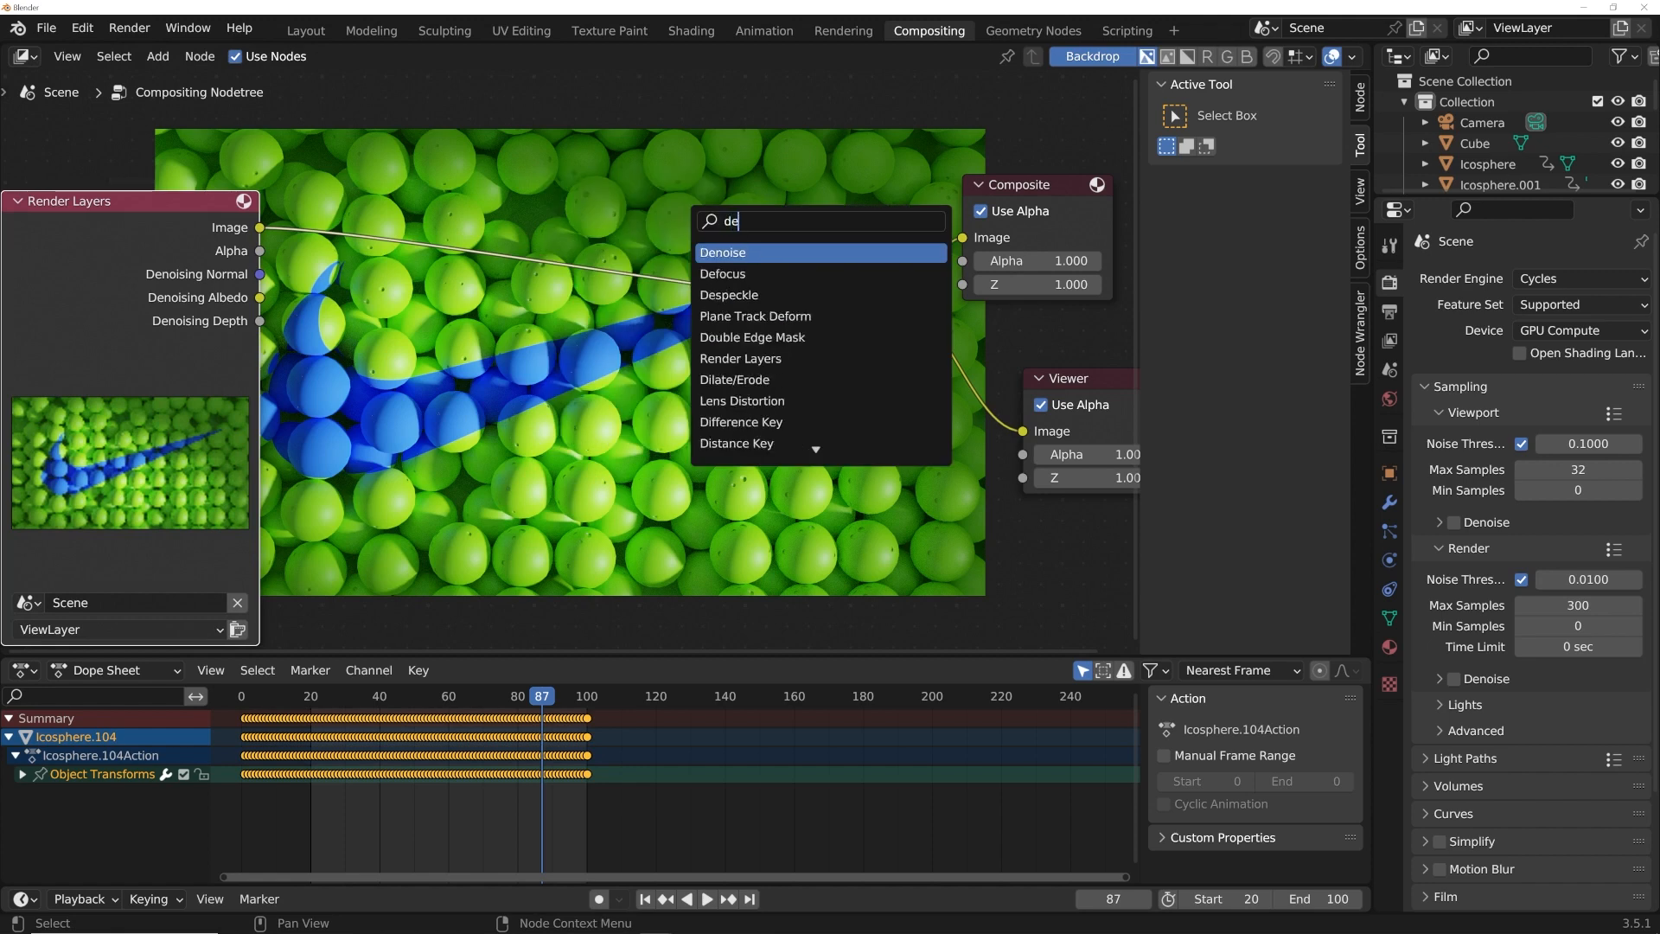
key(Return)
click(573, 257)
drag(258, 273, 553, 408)
drag(260, 275, 573, 407)
drag(260, 298, 572, 431)
Step: Render frame 87 again through the Denoise node and examine the balls and logo edges up close
click(129, 27)
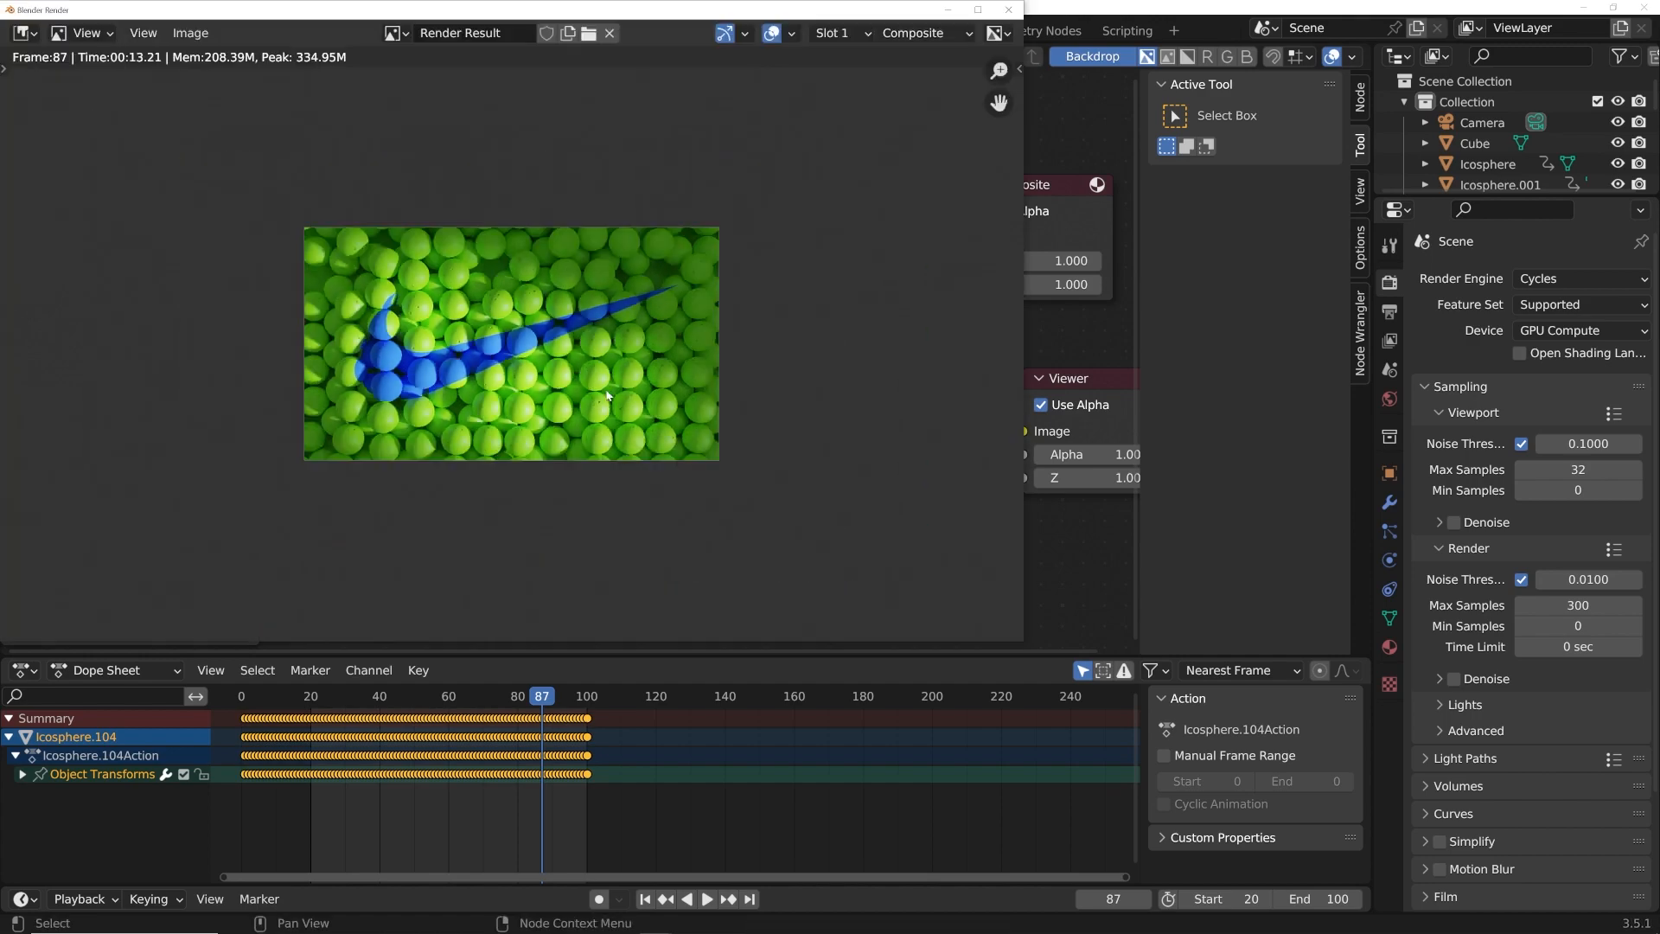
scroll(606, 393, up, 4)
scroll(606, 393, down, 4)
scroll(606, 395, up, 1)
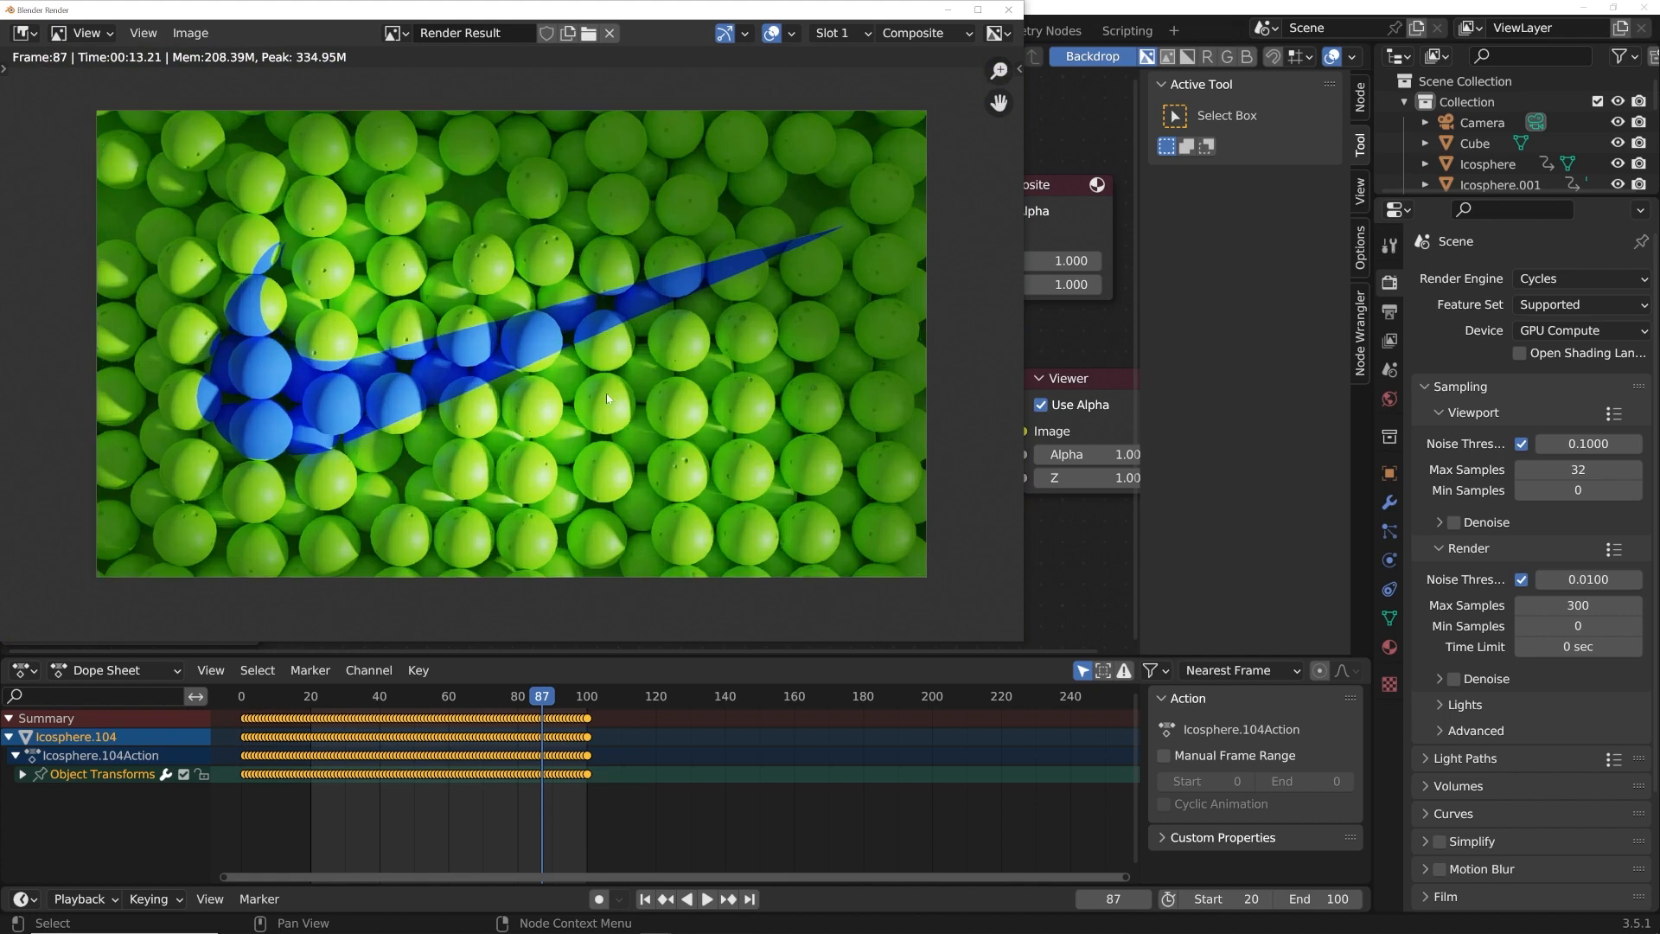
scroll(404, 287, up, 4)
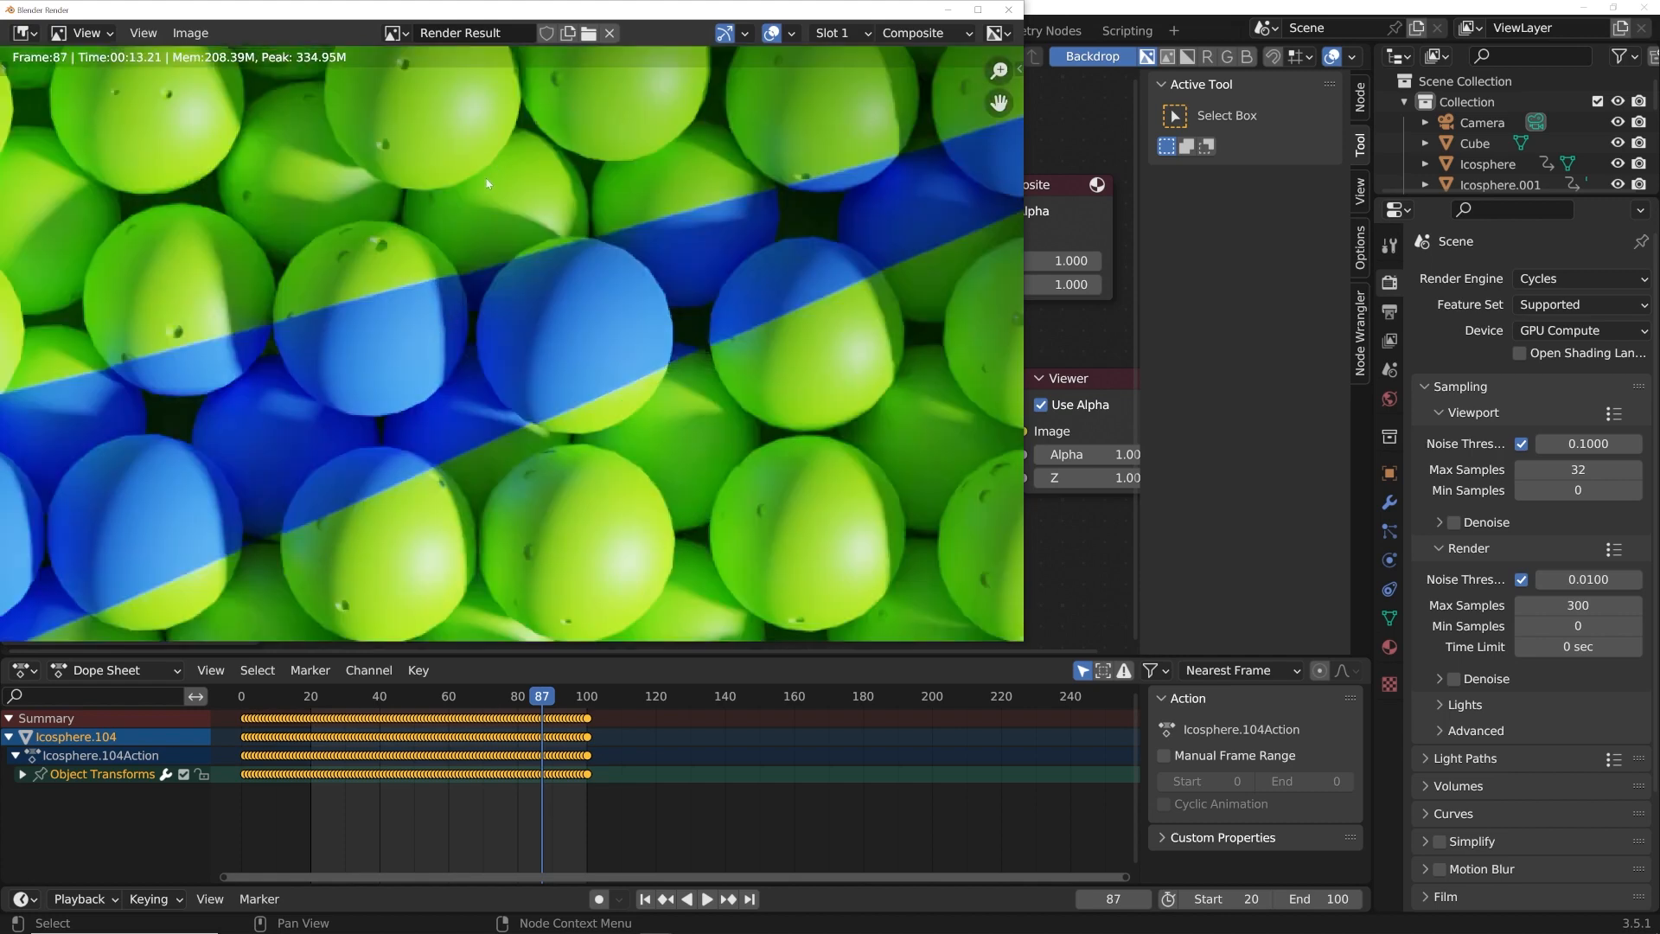
middle_drag(415, 197, 629, 301)
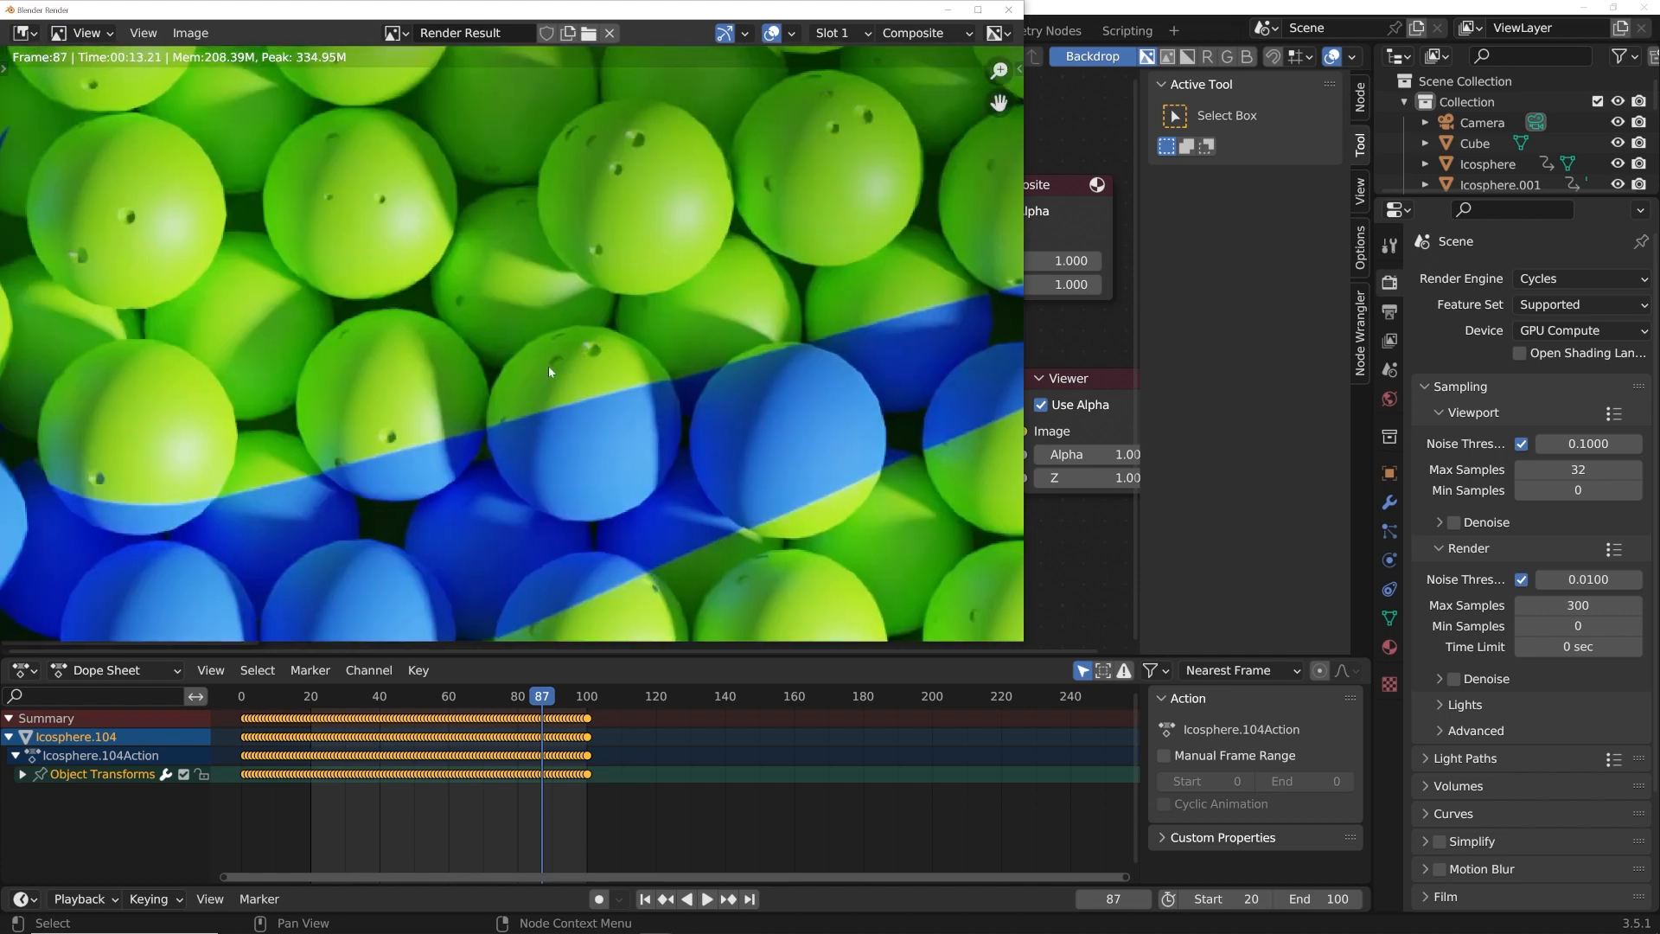
scroll(520, 391, down, 6)
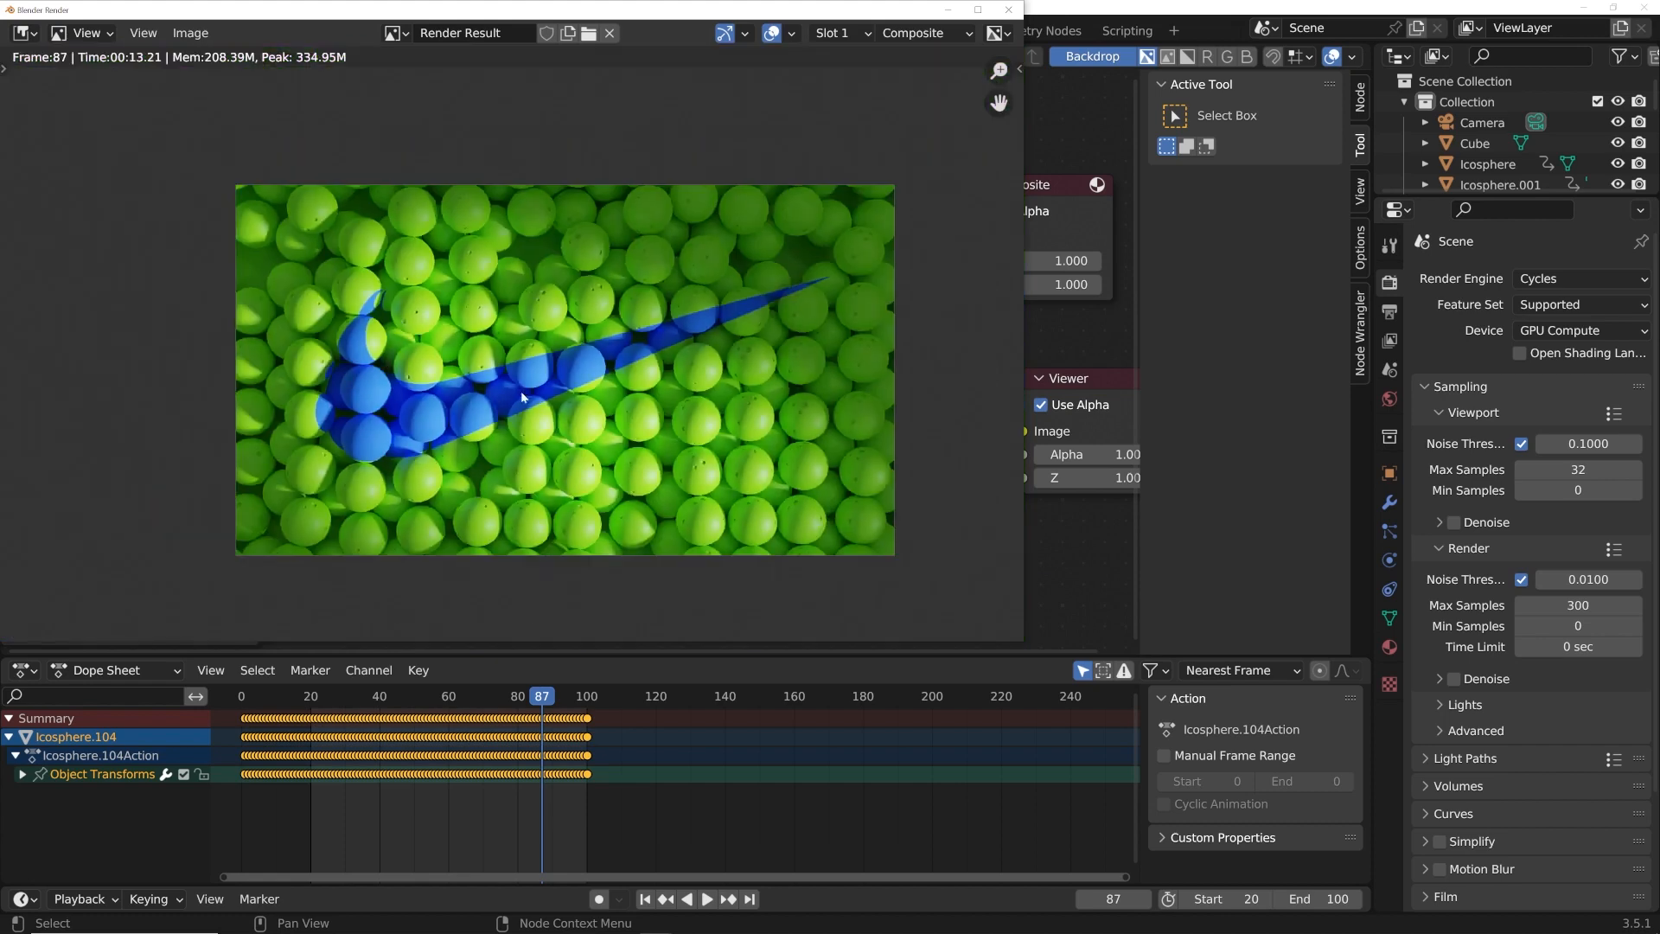
middle_drag(571, 403, 547, 390)
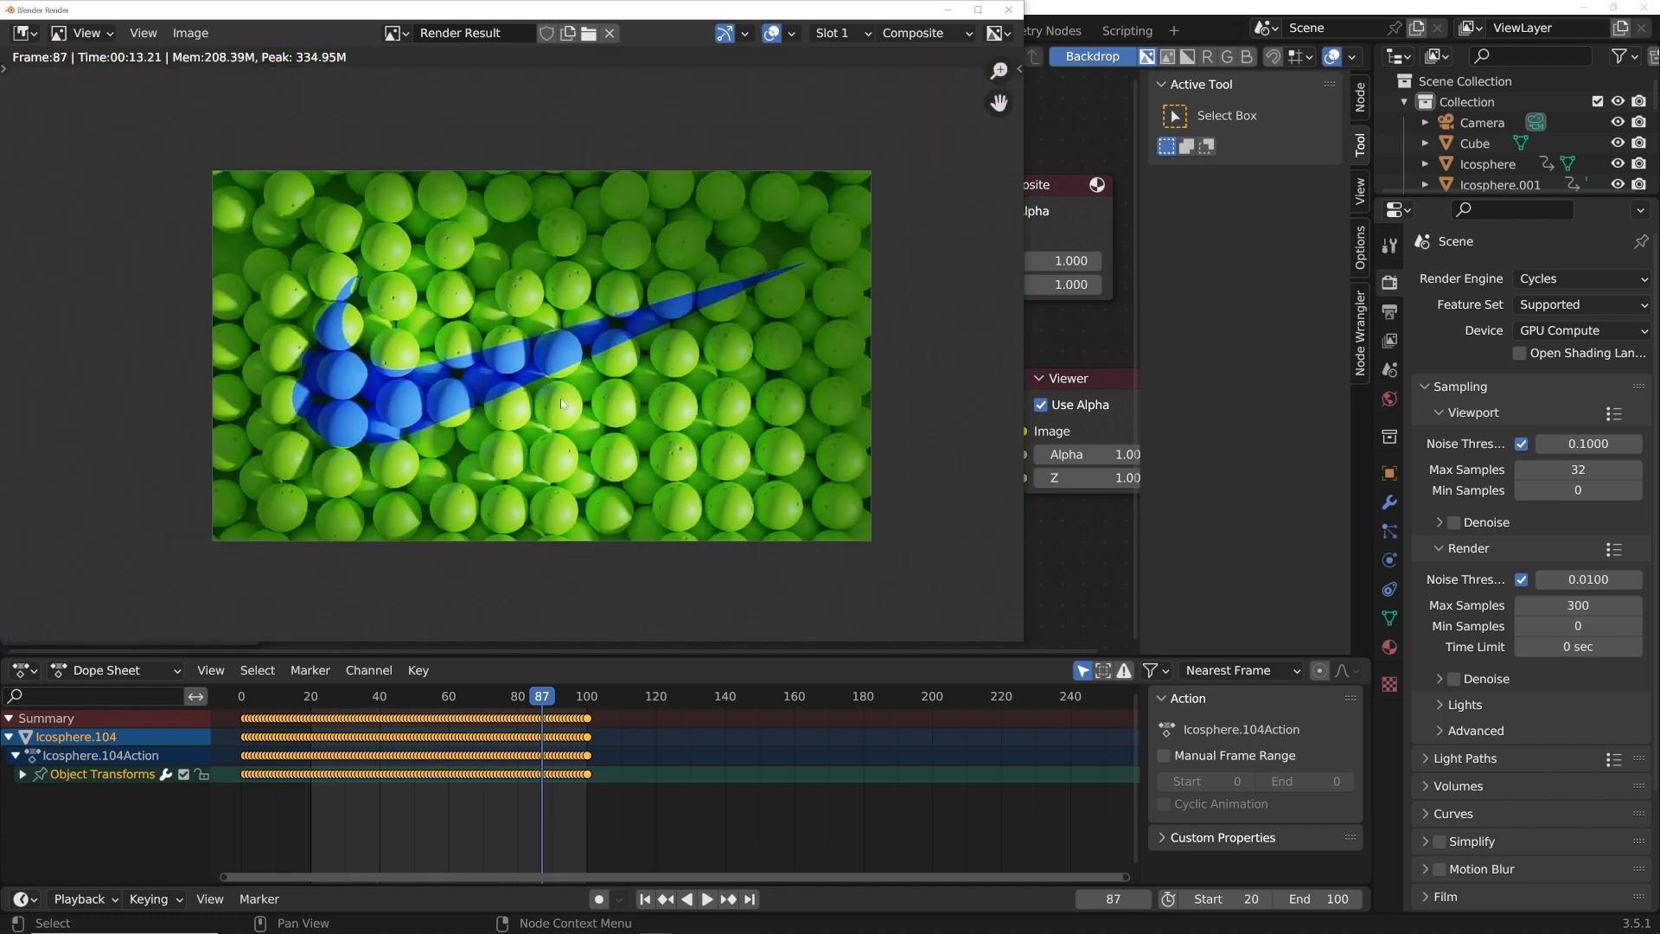
scroll(516, 368, up, 1)
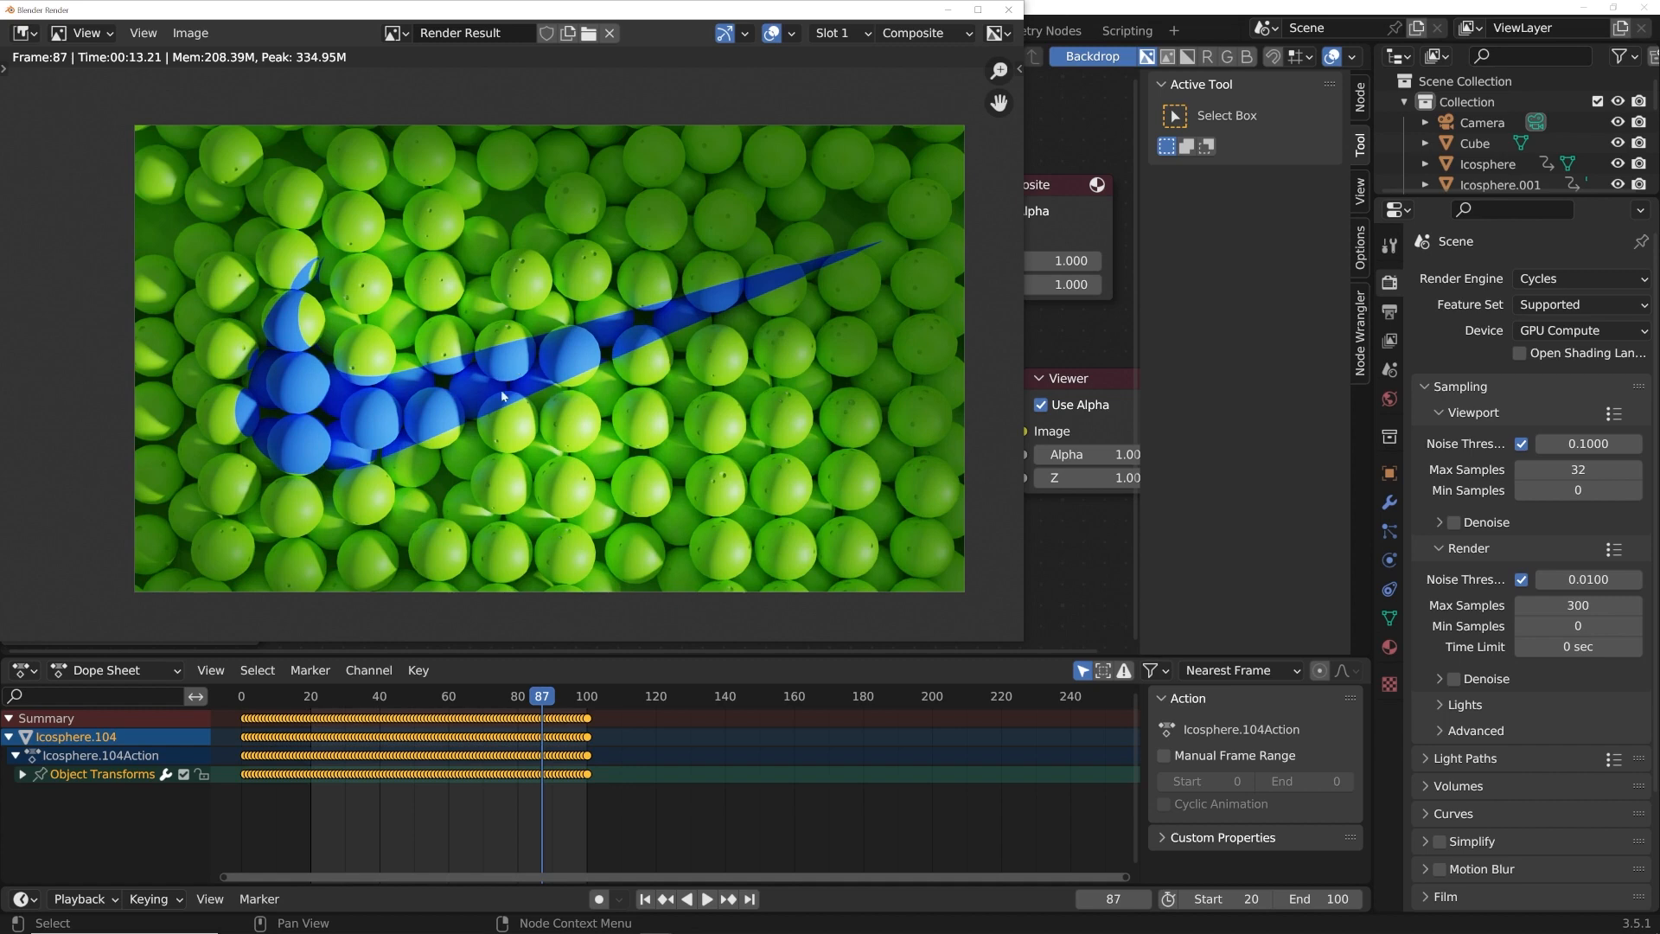
scroll(504, 395, down, 3)
scroll(567, 370, up, 4)
scroll(570, 356, down, 1)
click(1008, 10)
Step: Set the render output file format to FFmpeg Video
click(1389, 313)
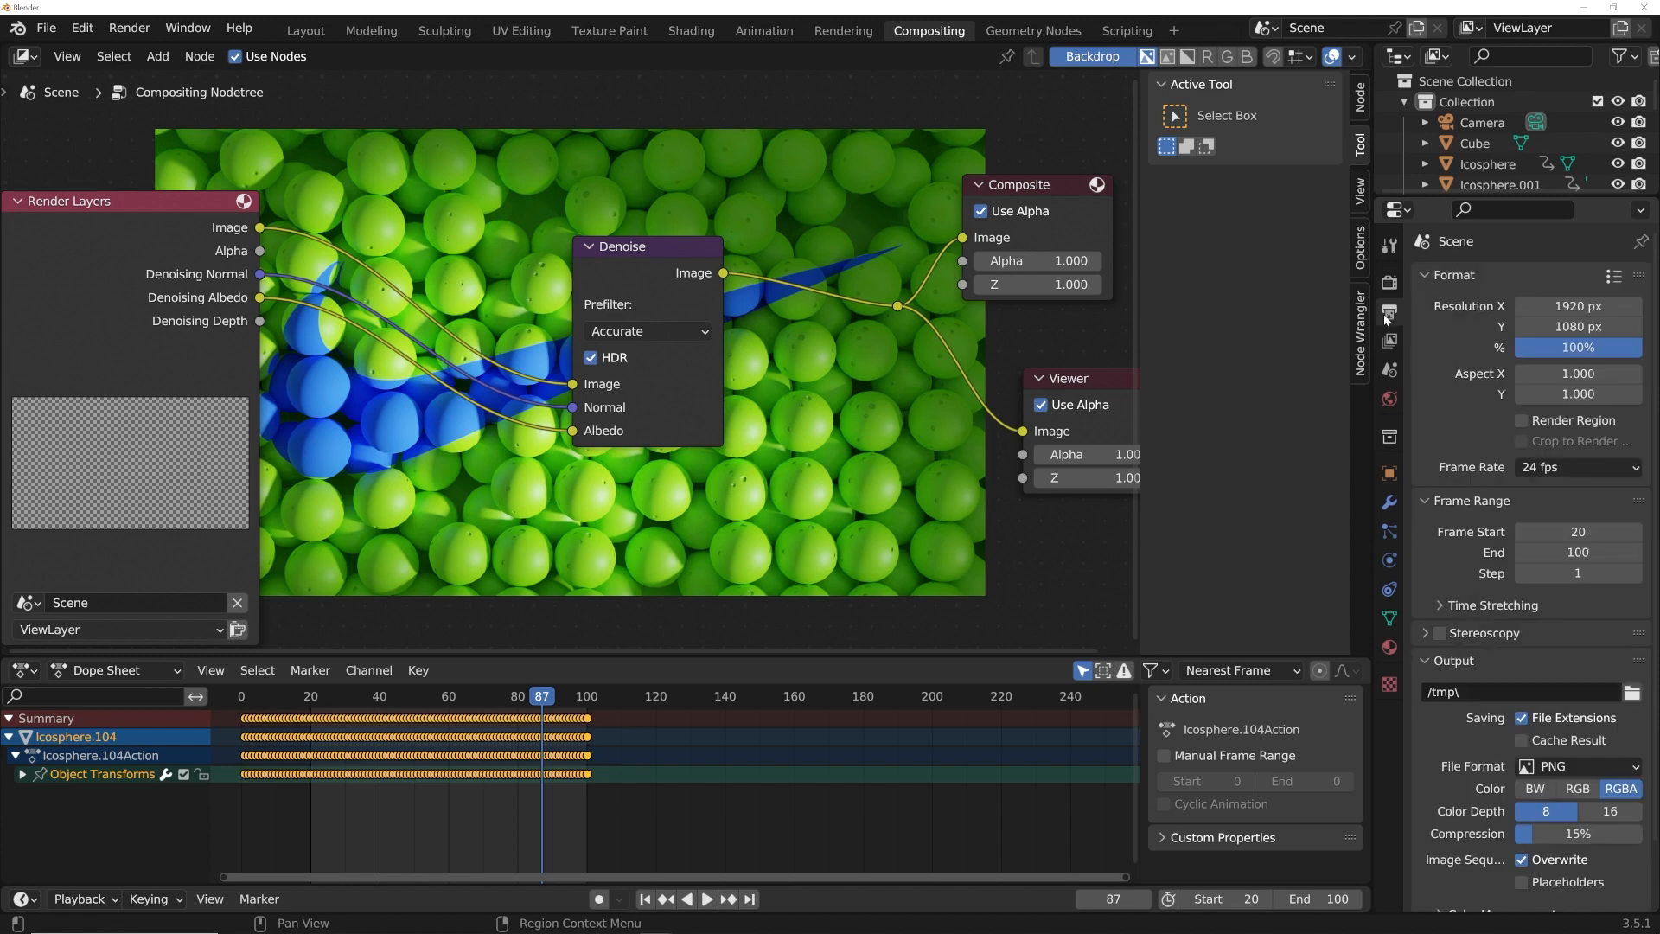
scroll(1560, 646, down, 2)
click(1569, 696)
click(1568, 695)
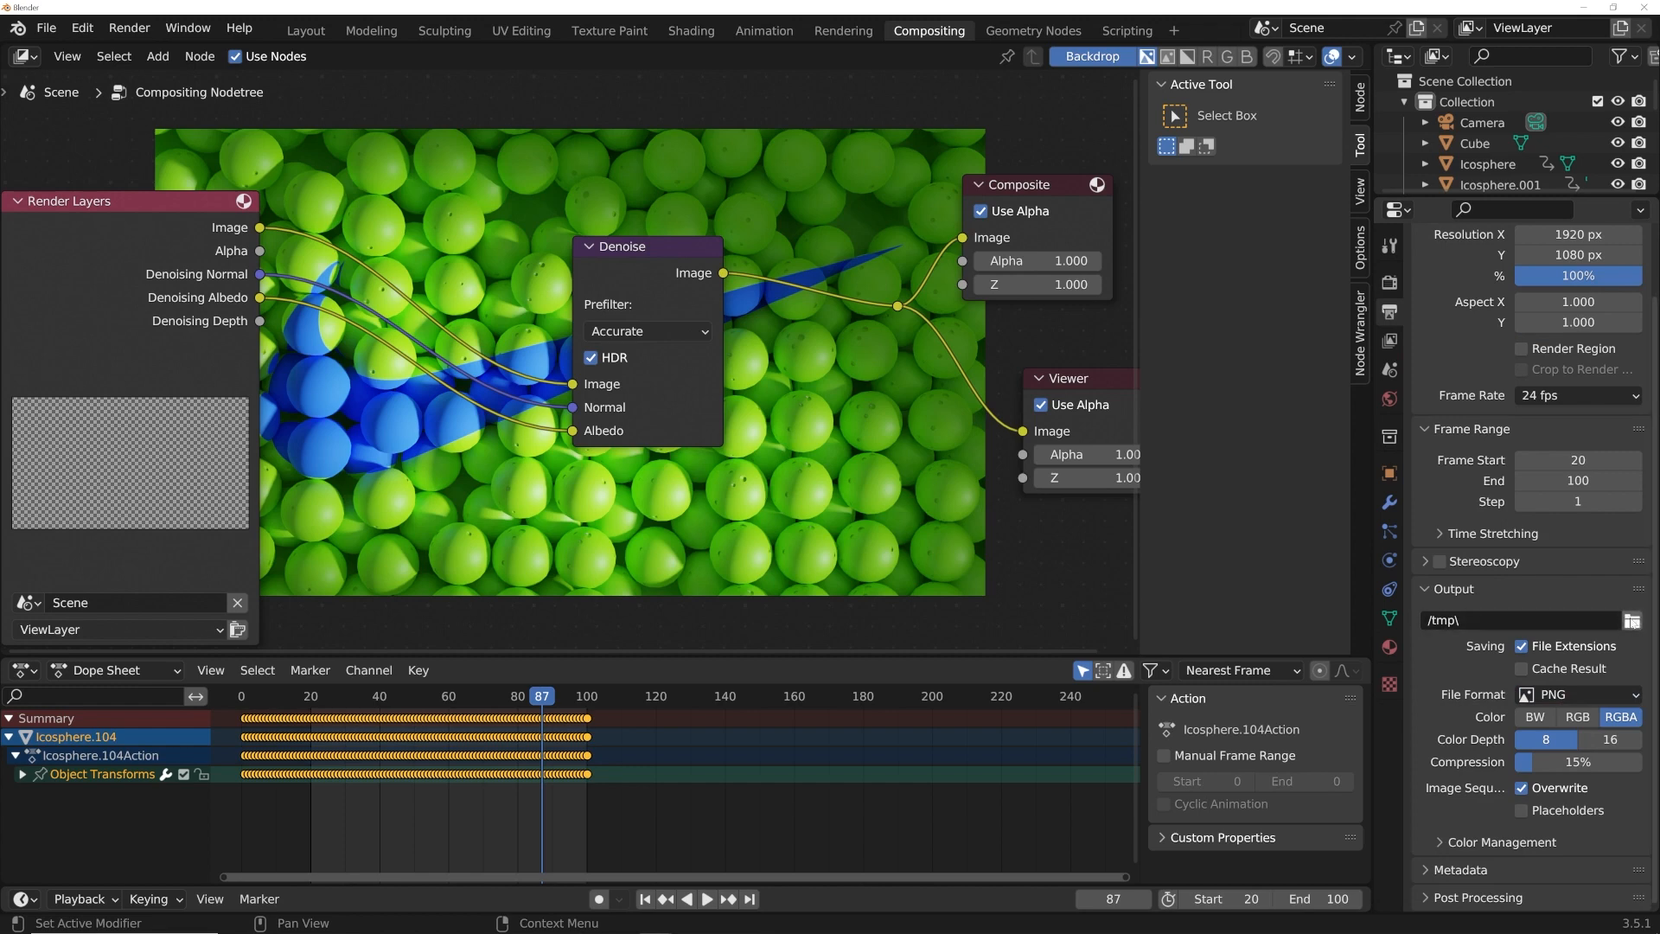
click(107, 28)
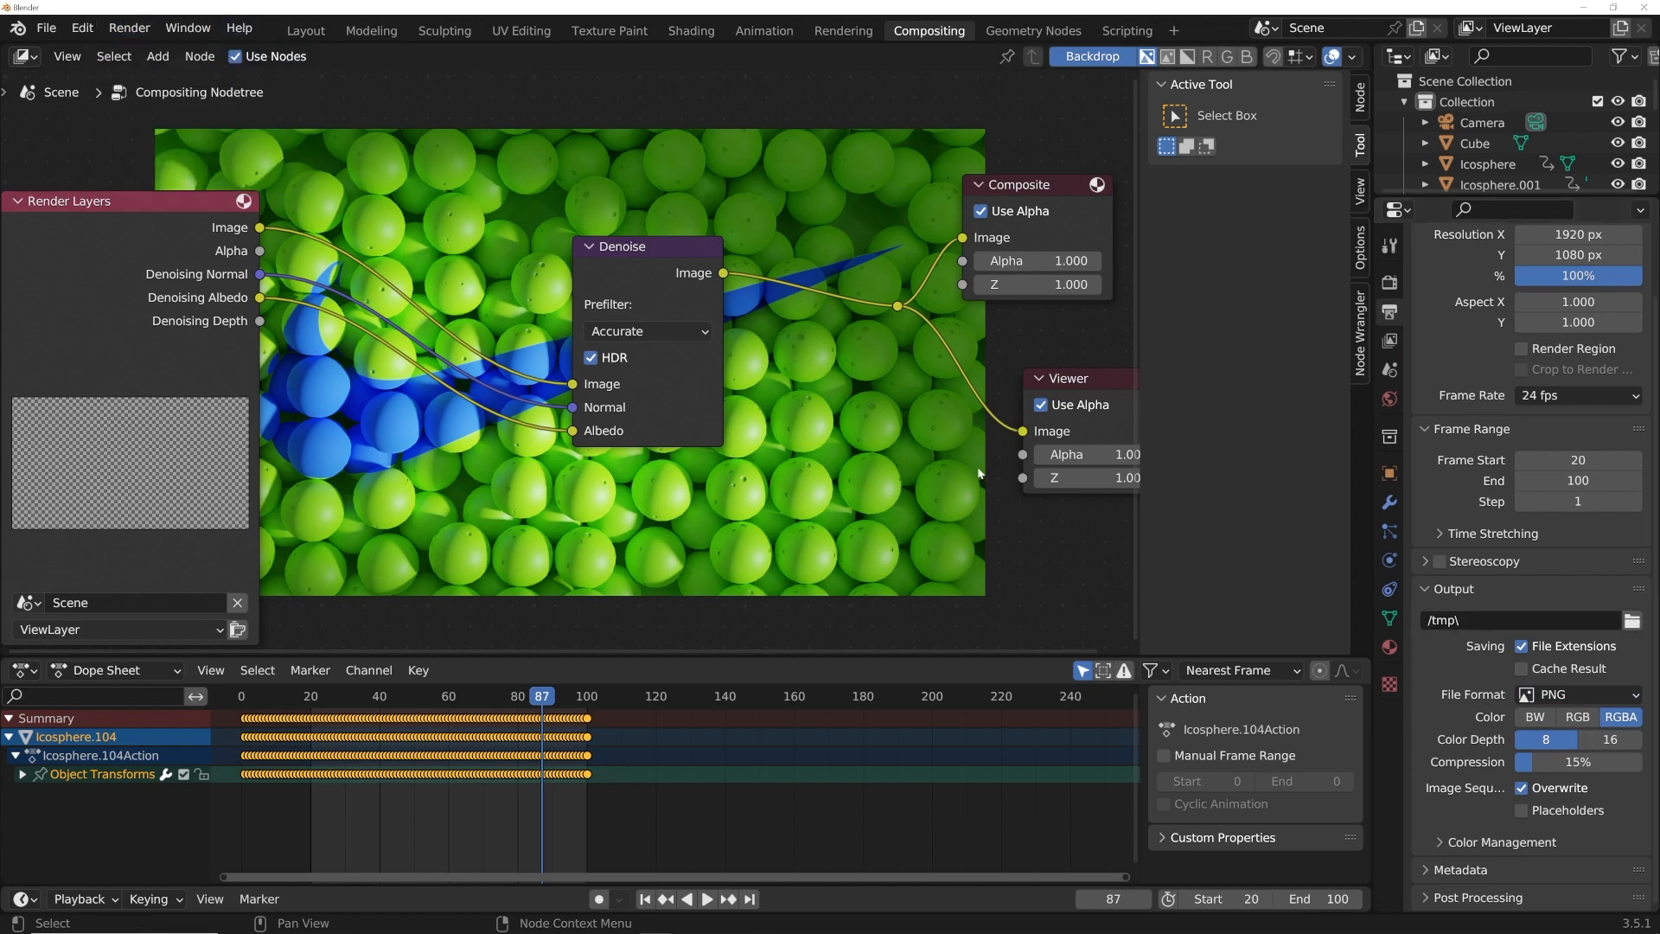
click(1556, 694)
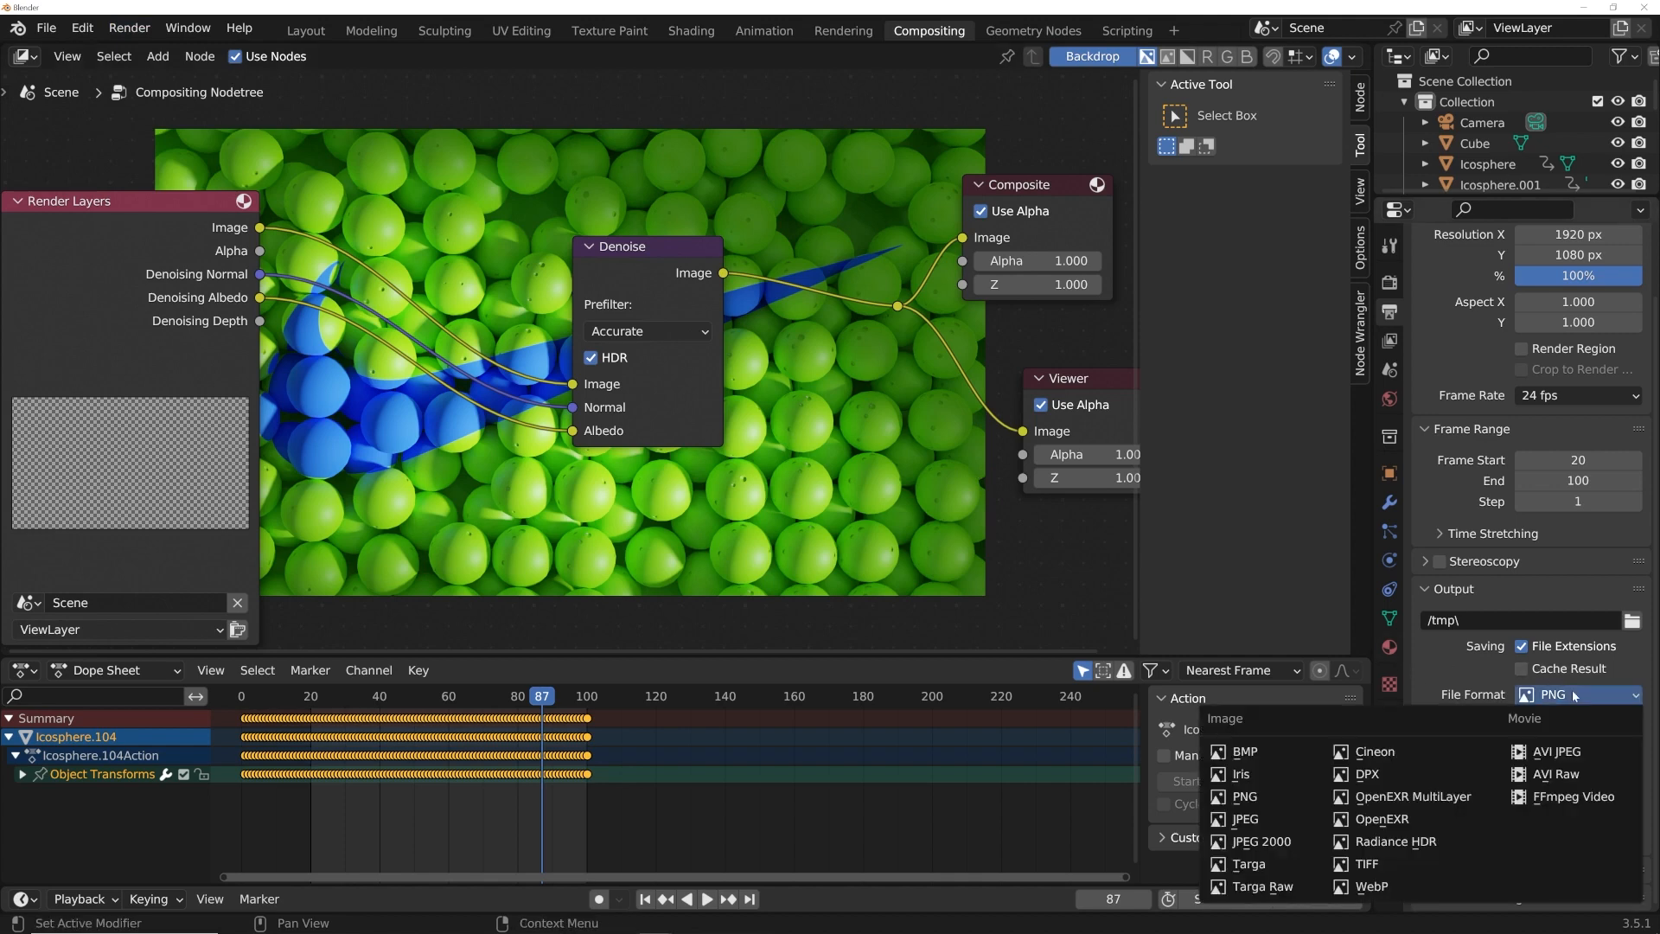
click(1571, 796)
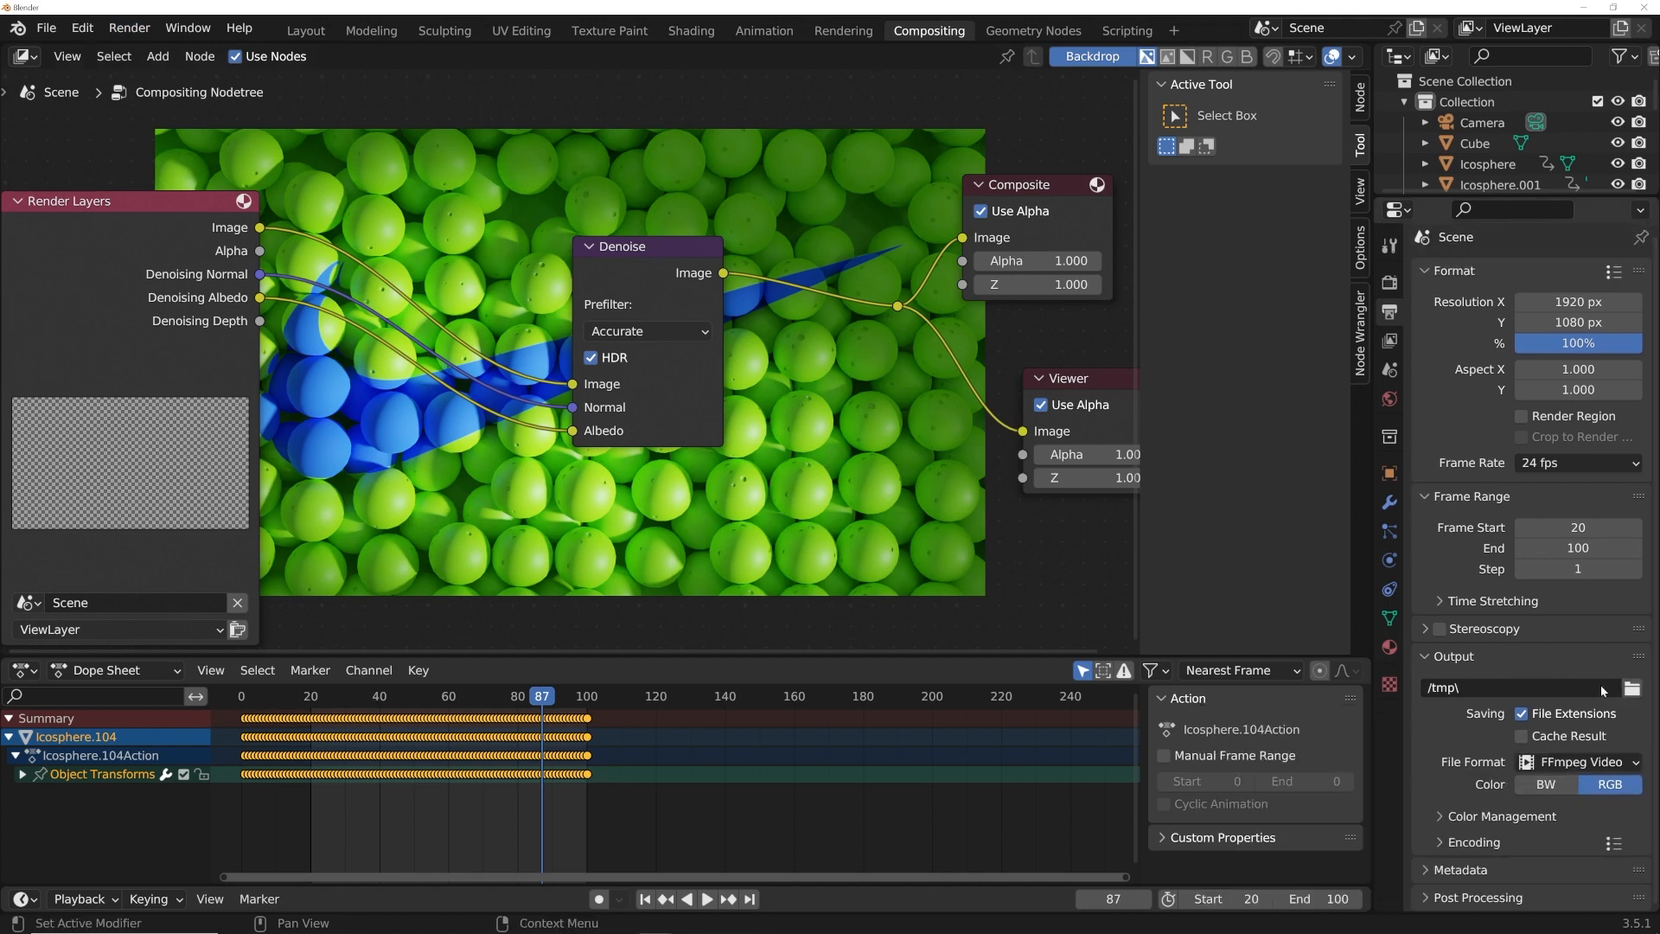
Step: Set the video encoding to an MPEG-4 container with Perceptually Lossless output quality
click(1474, 841)
click(1573, 873)
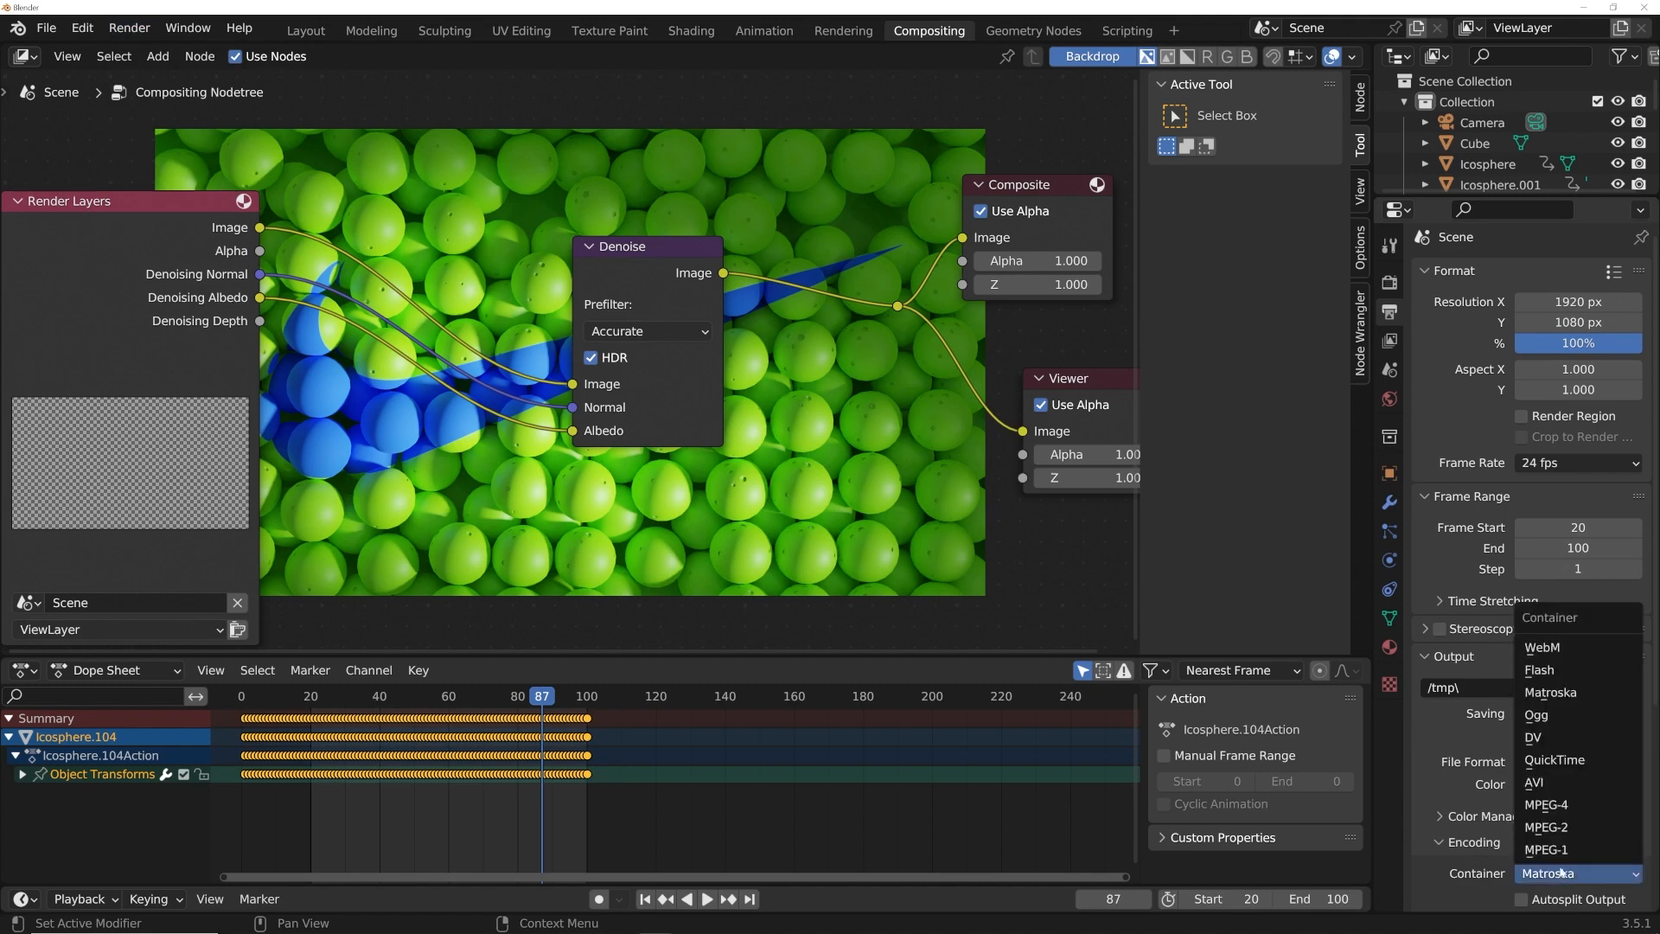
click(1553, 799)
scroll(1553, 794, down, 3)
click(1574, 867)
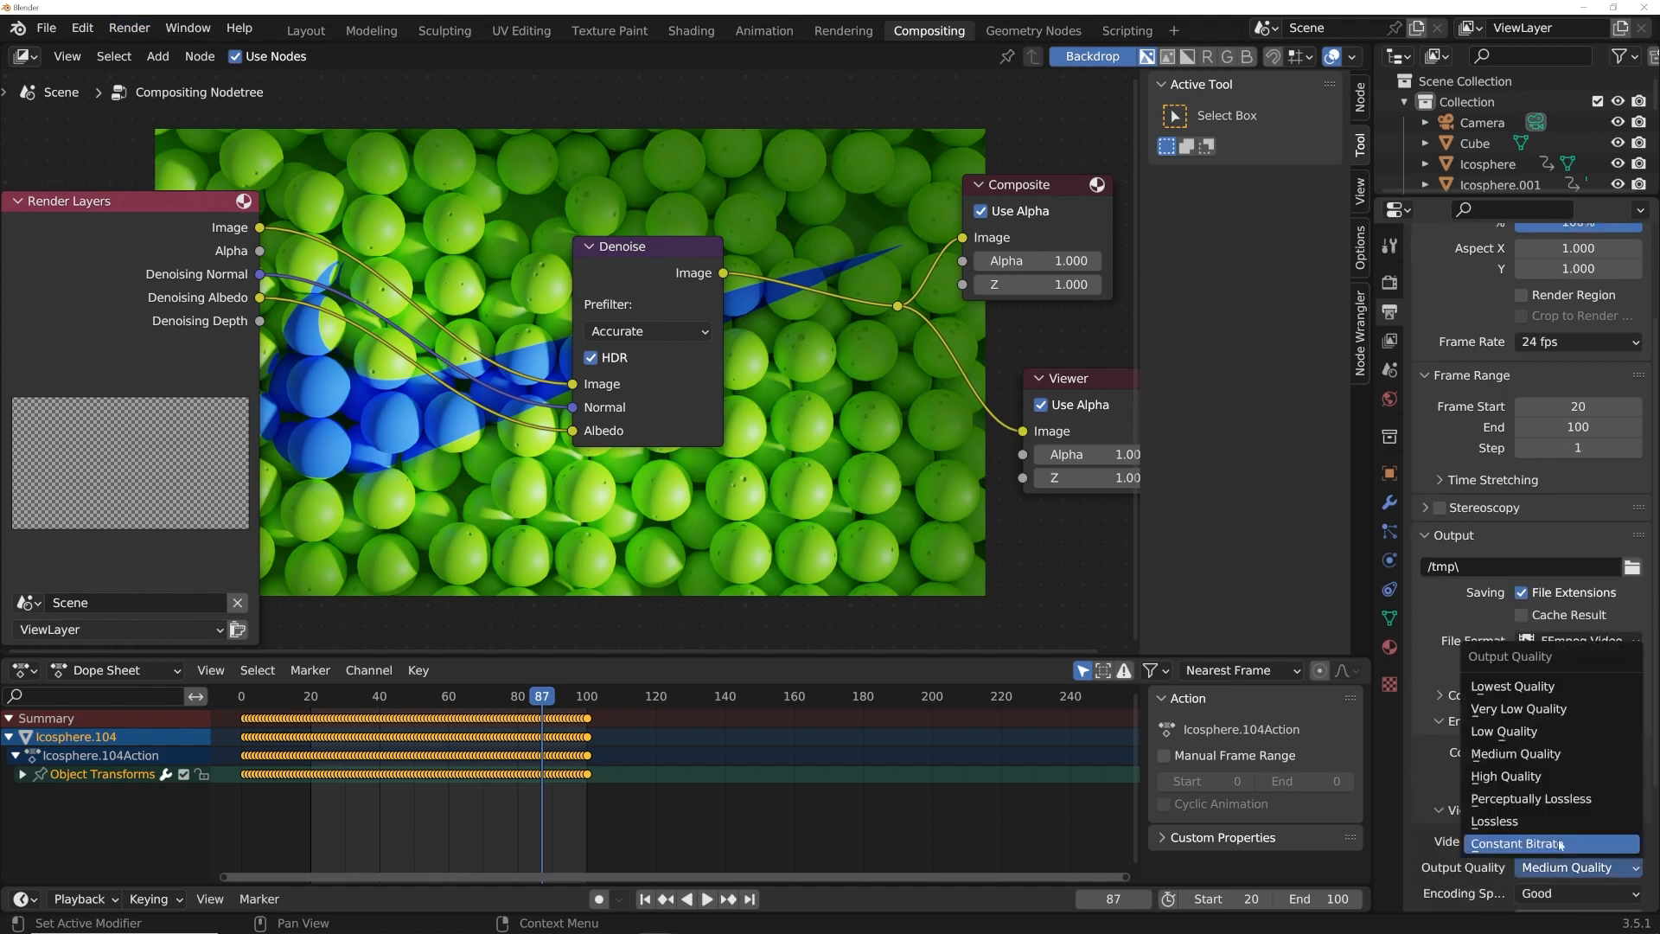
click(1573, 802)
Step: Start rendering the animation
click(129, 28)
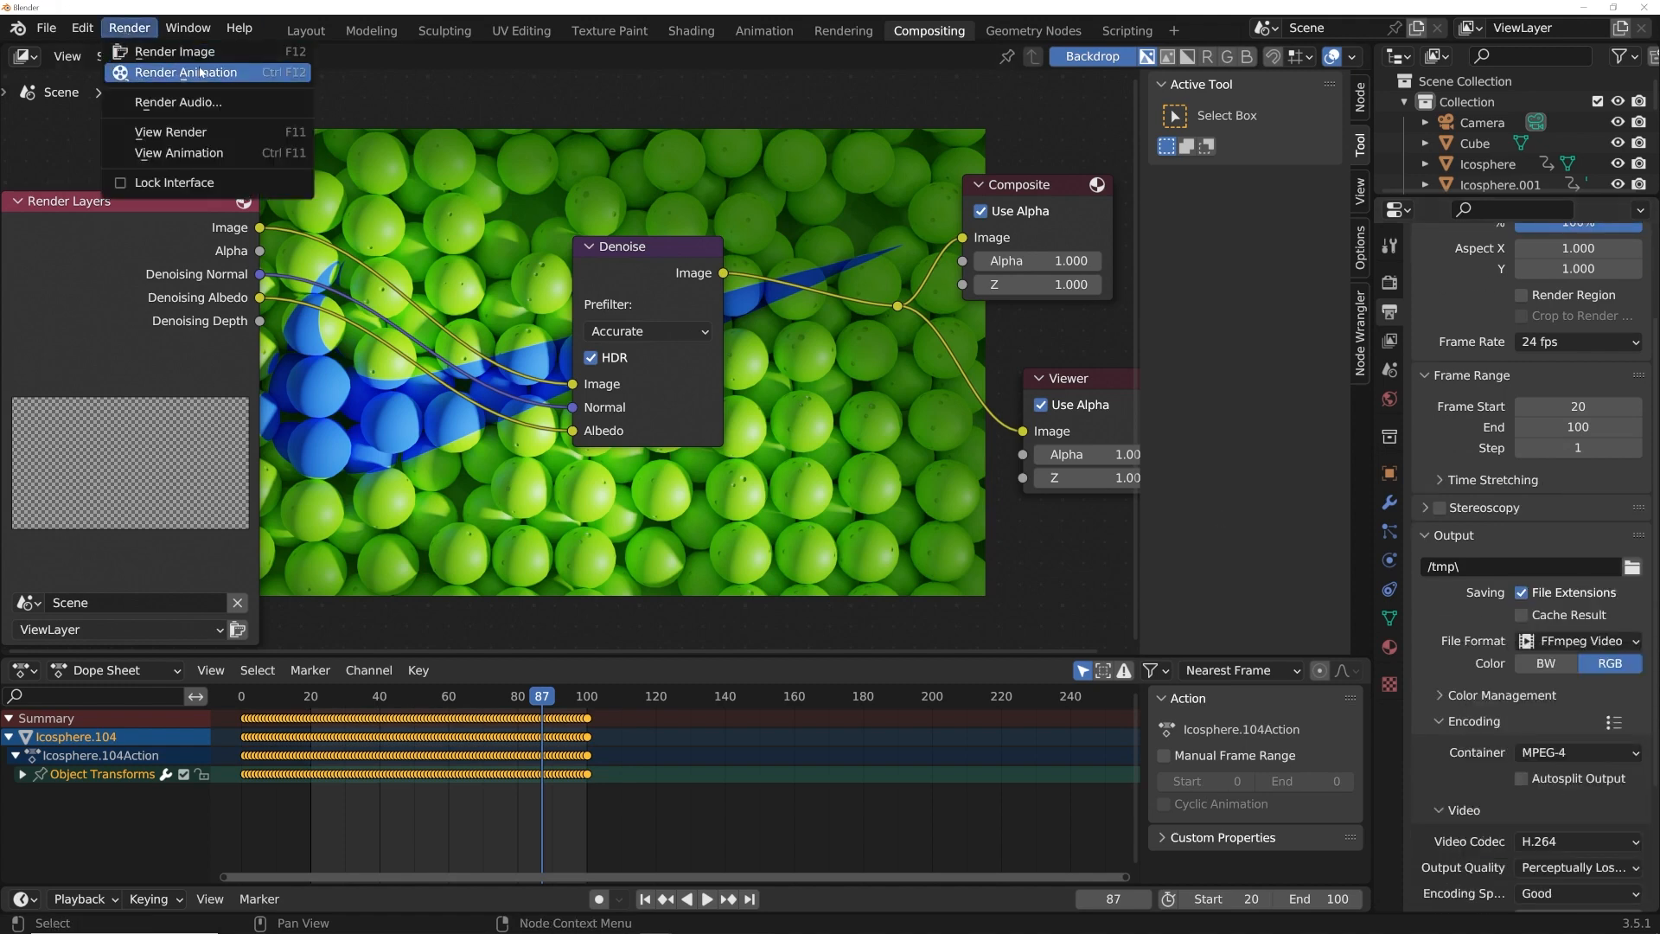